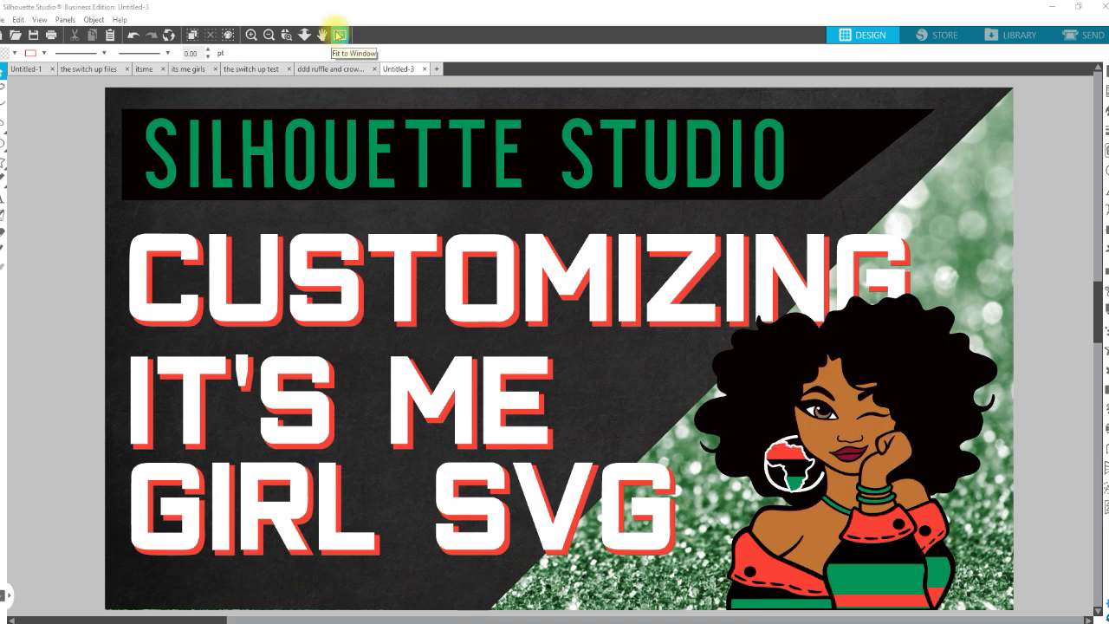
# - Stretch the whole girl graphic on the mat to about 7.631 in tall and ungroup it
pyautogui.click(339, 35)
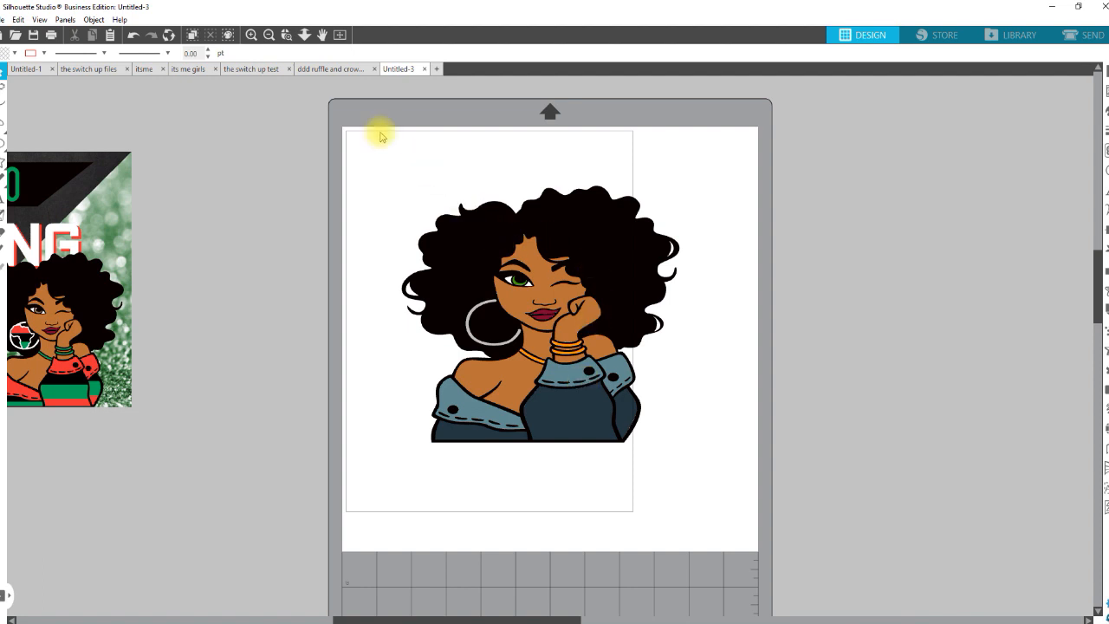
pyautogui.click(289, 38)
pyautogui.moveTo(384, 130); pyautogui.dragTo(721, 503)
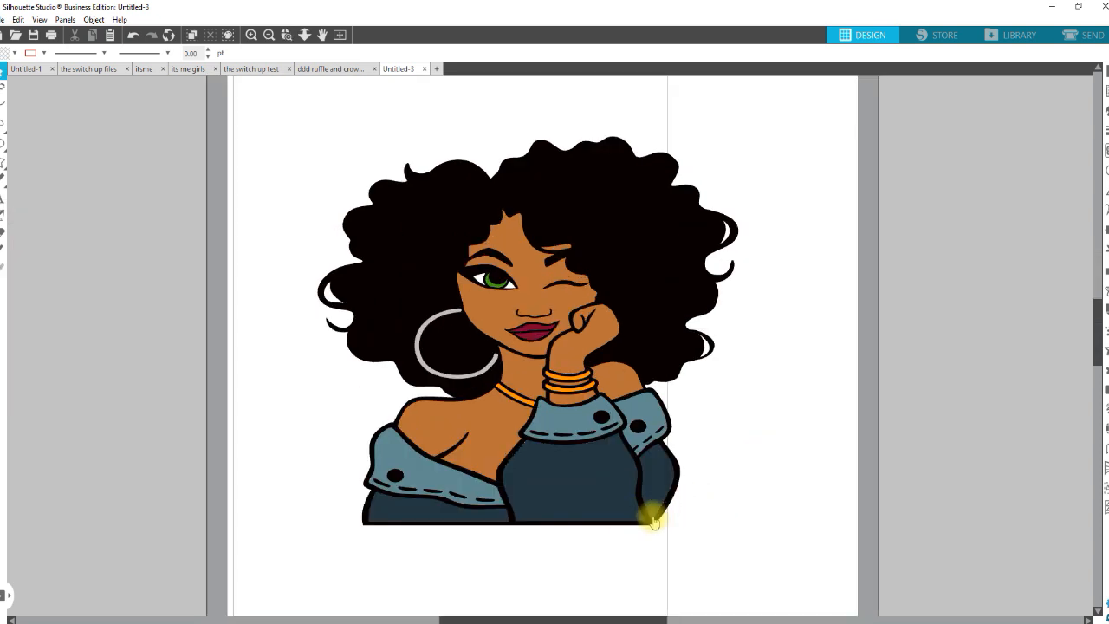
pyautogui.moveTo(726, 534); pyautogui.dragTo(300, 126)
pyautogui.moveTo(530, 532); pyautogui.dragTo(539, 554)
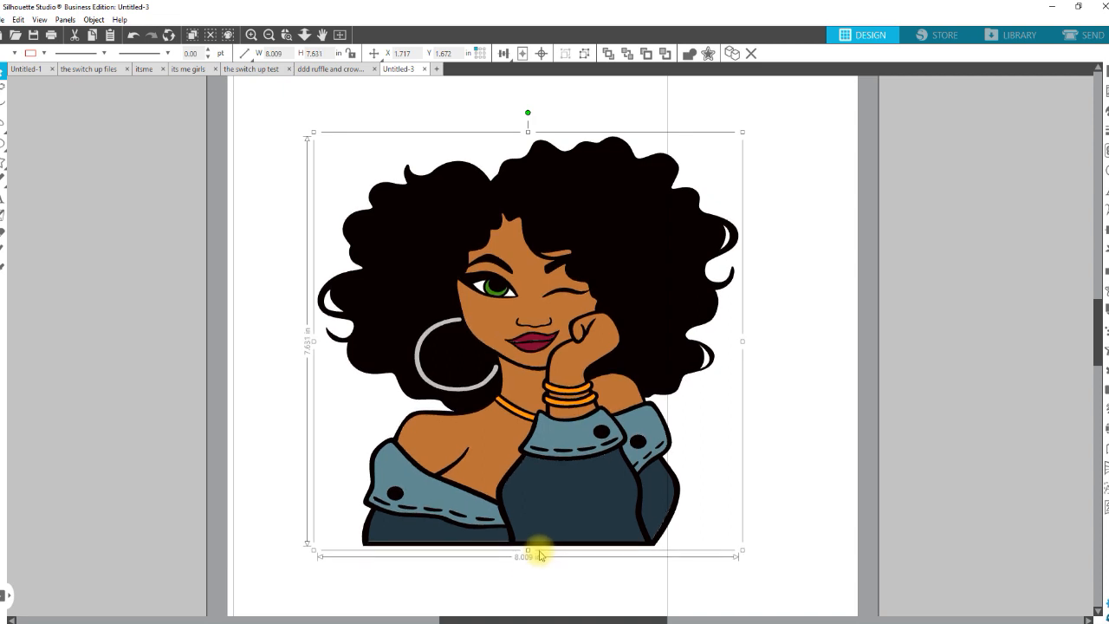
pyautogui.rightClick(665, 274)
pyautogui.click(699, 471)
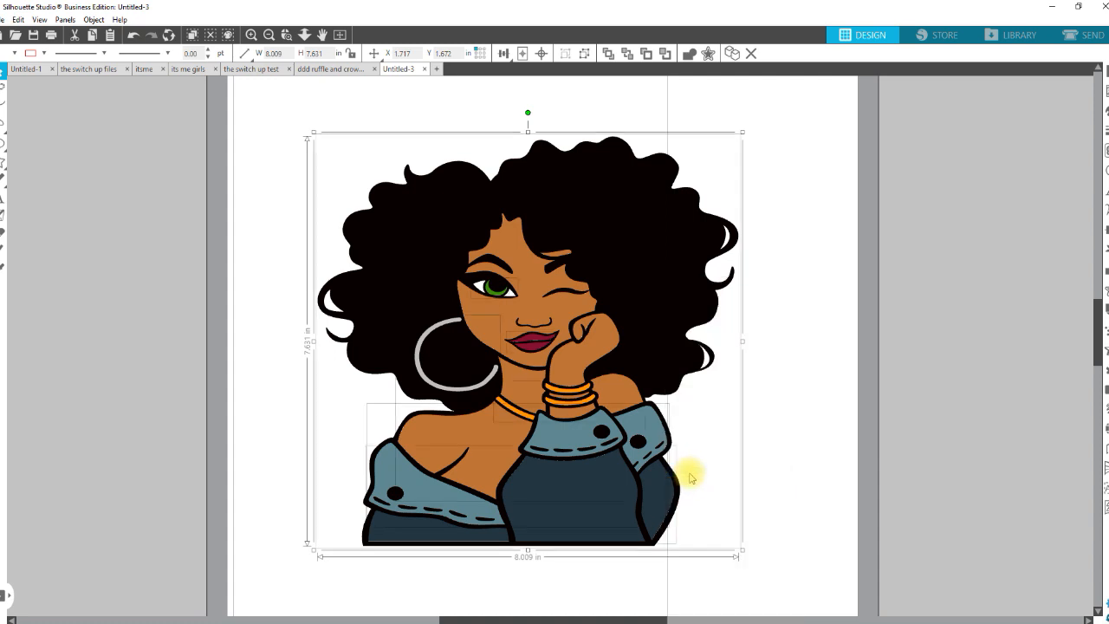
pyautogui.click(729, 414)
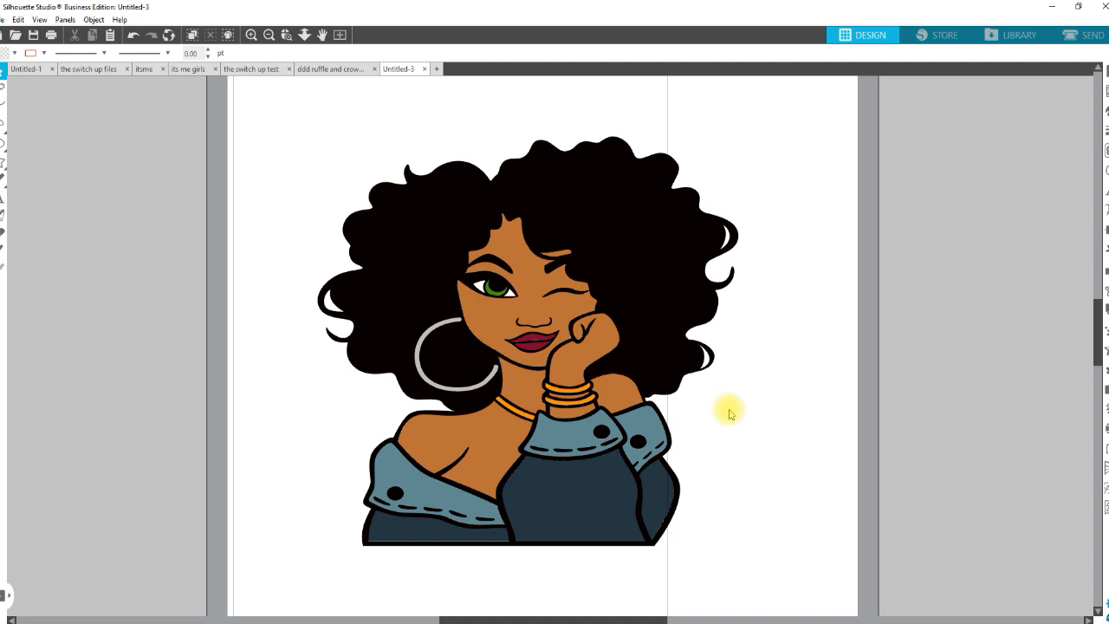
# - Move the black outline layer away from the coloured layers and undo the move
pyautogui.moveTo(638, 282); pyautogui.dragTo(307, 264)
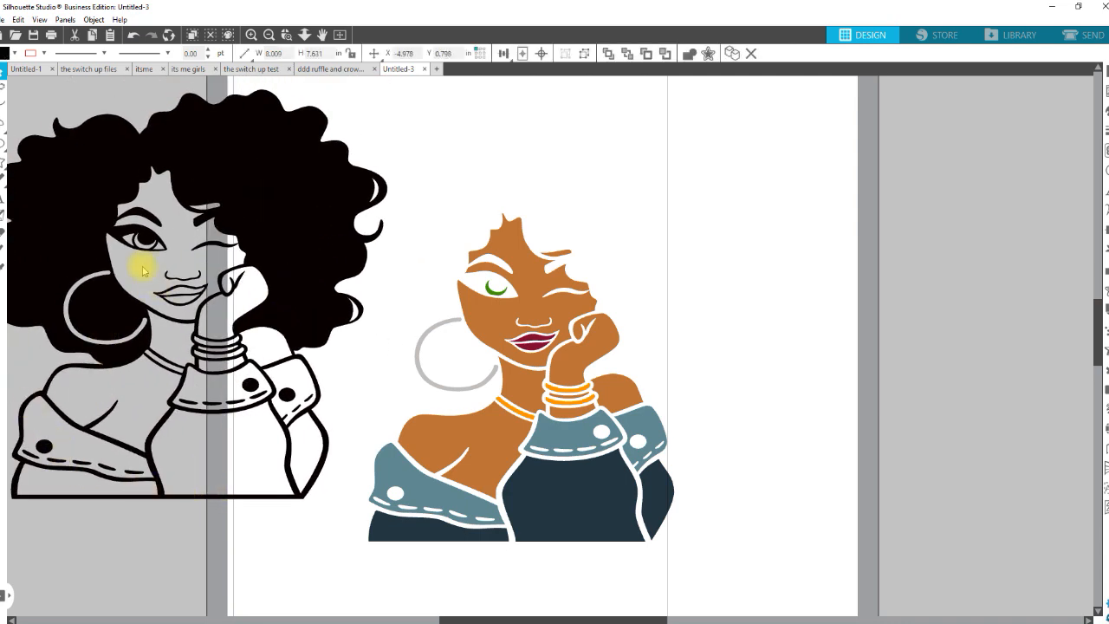
pyautogui.click(180, 227)
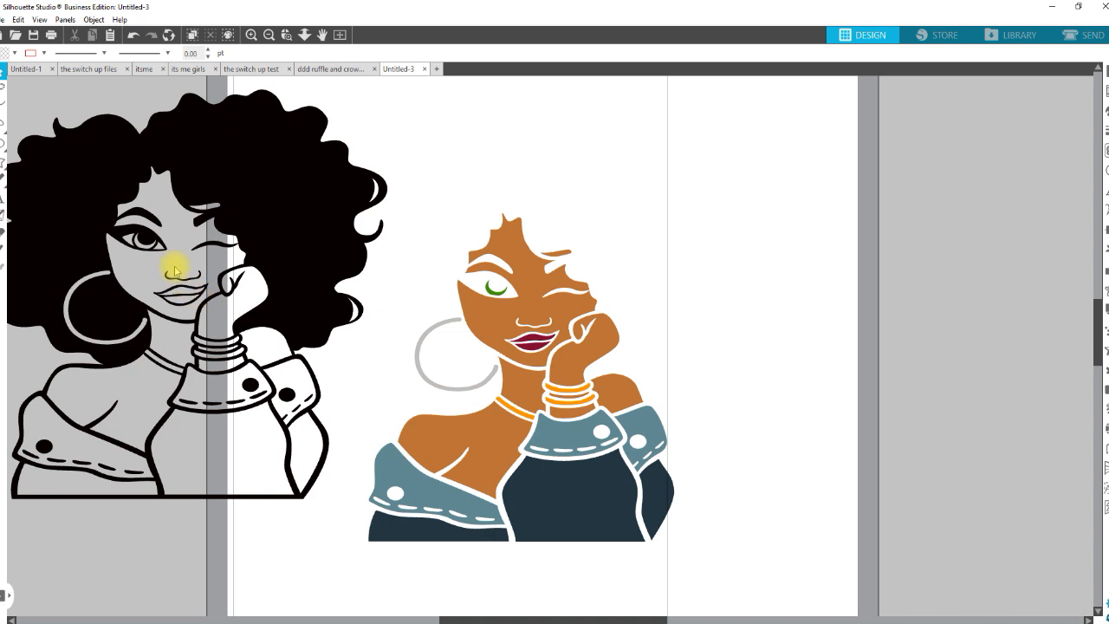
pyautogui.hotkey('ctrl', 'z')
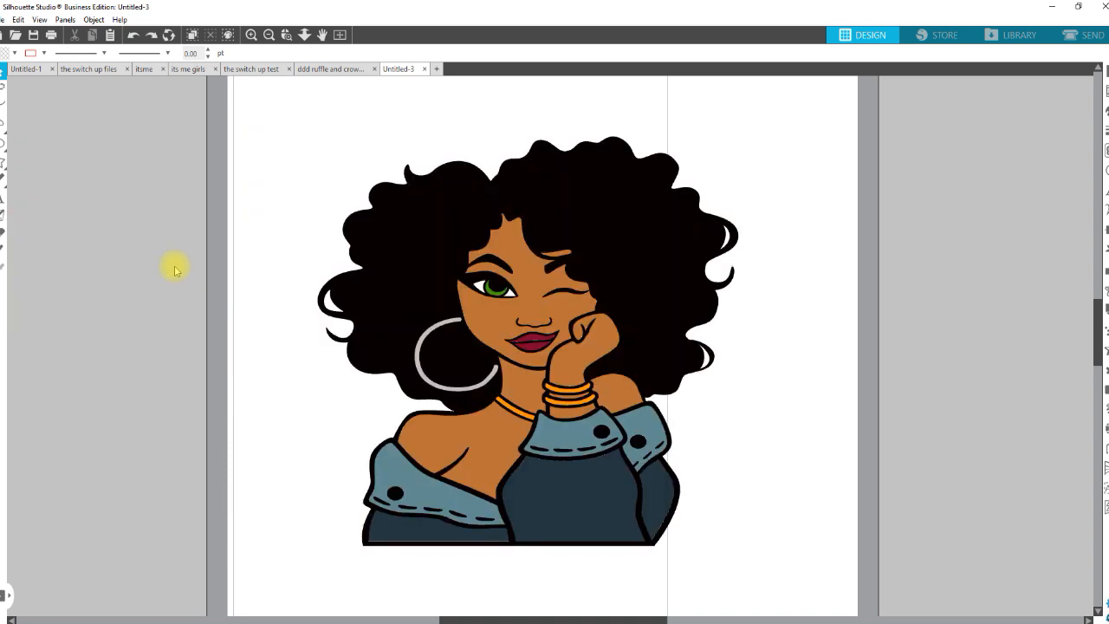
# - Place a copy of the black layer beside the mat and release the compound path of the one on the figure
pyautogui.moveTo(629, 240); pyautogui.dragTo(1108, 275)
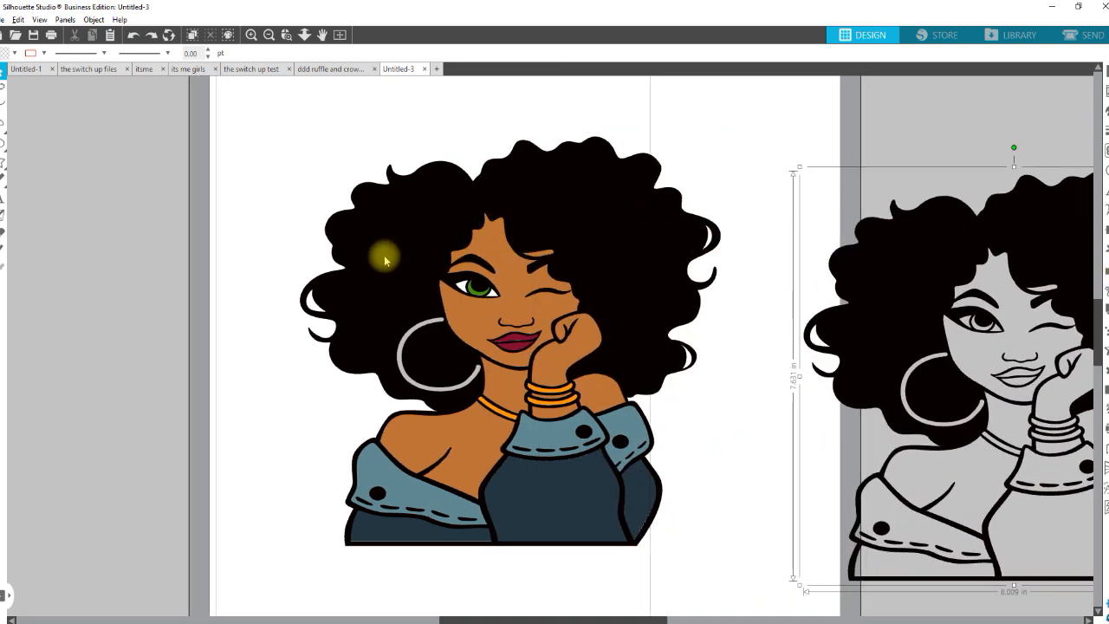
pyautogui.click(601, 187)
pyautogui.rightClick(606, 196)
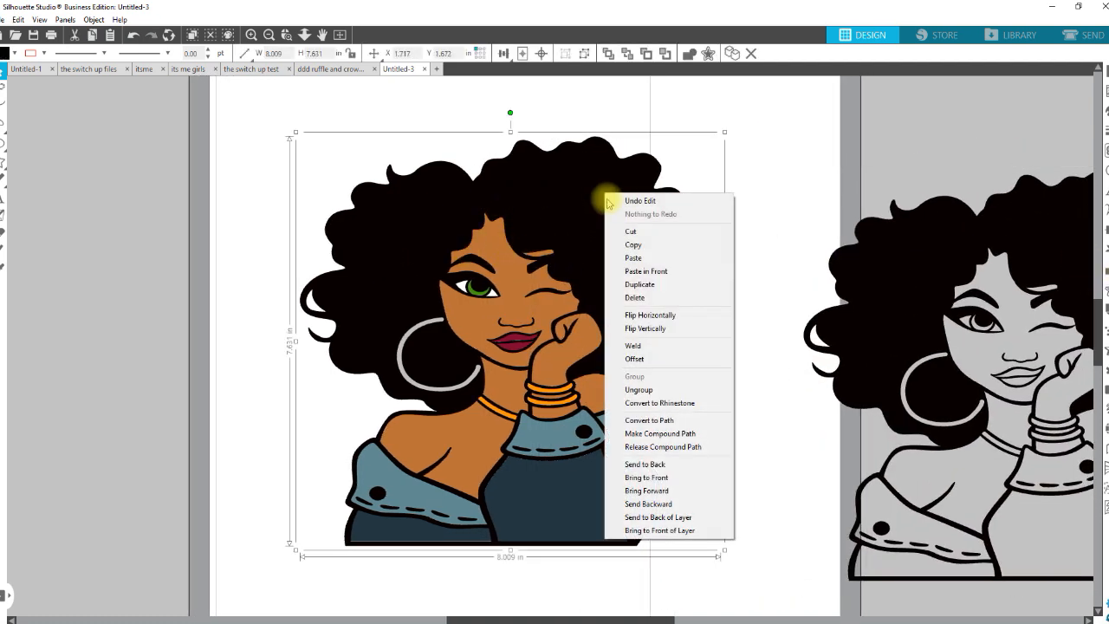
pyautogui.click(665, 447)
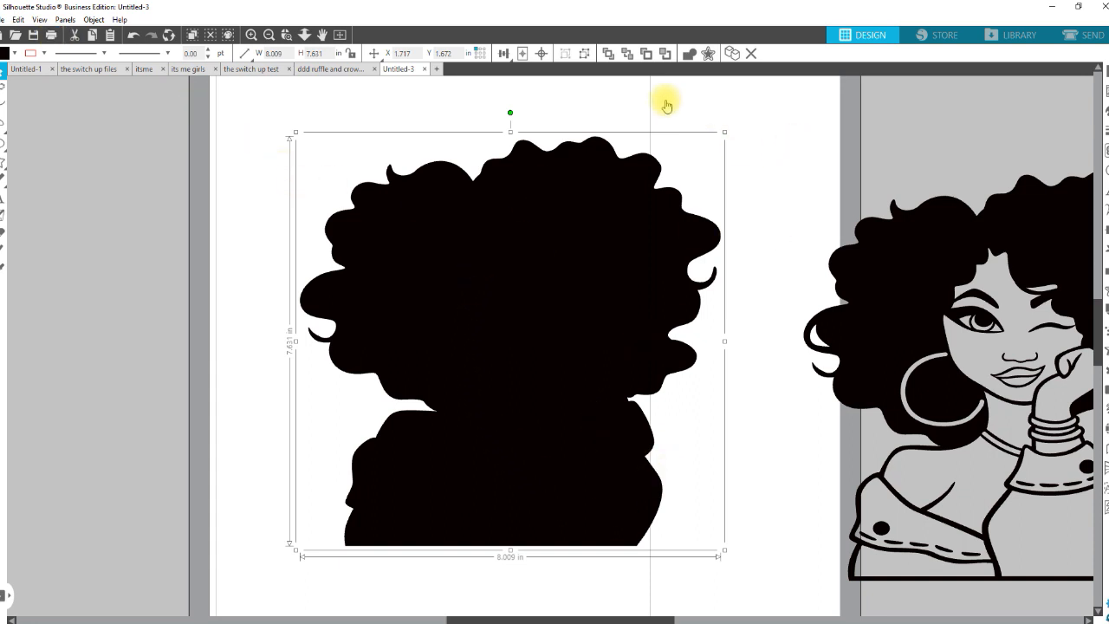
# - Try welding all the released black shapes into one silhouette, and undo the weld
pyautogui.click(690, 55)
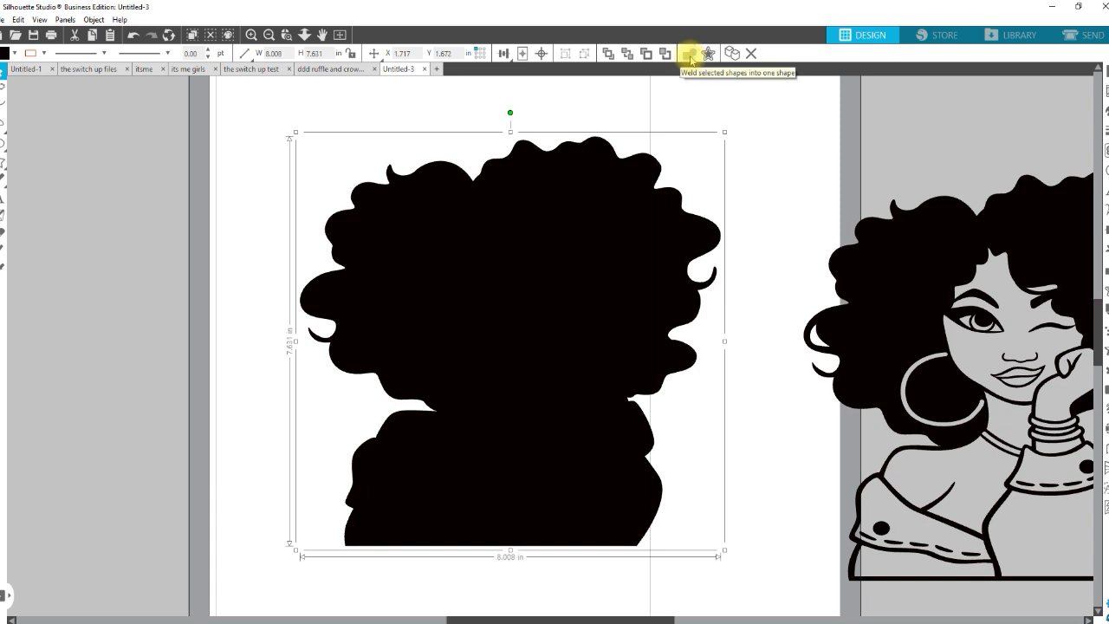
pyautogui.hotkey('ctrl', 'z')
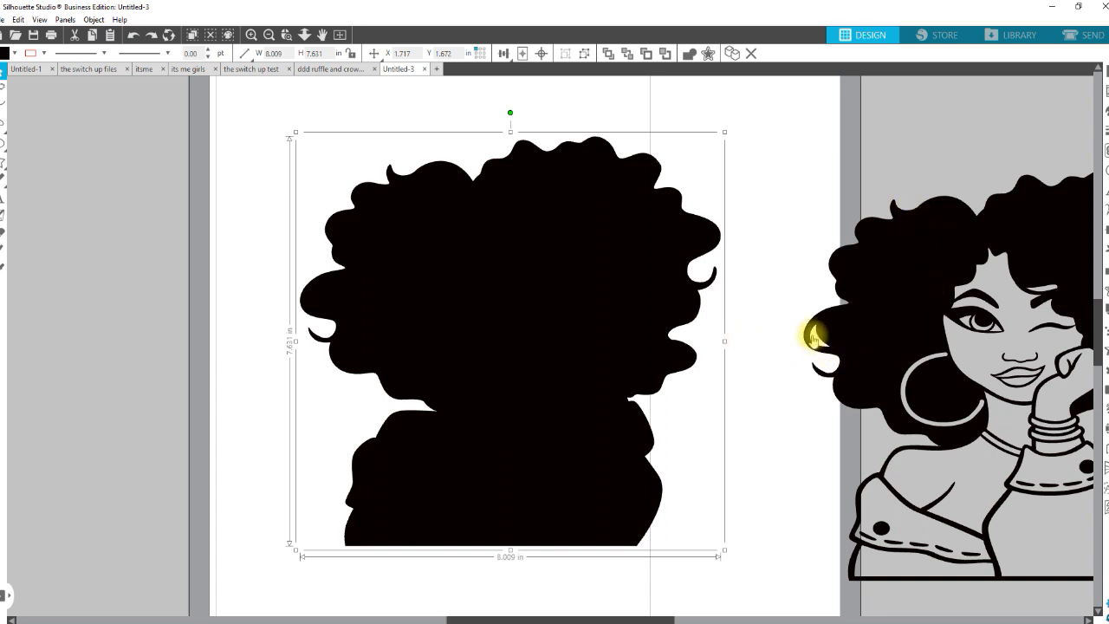
# - Give the released black shapes a red line colour so their individual outlines can be distinguished
pyautogui.press('space')
pyautogui.moveTo(888, 491); pyautogui.dragTo(725, 508)
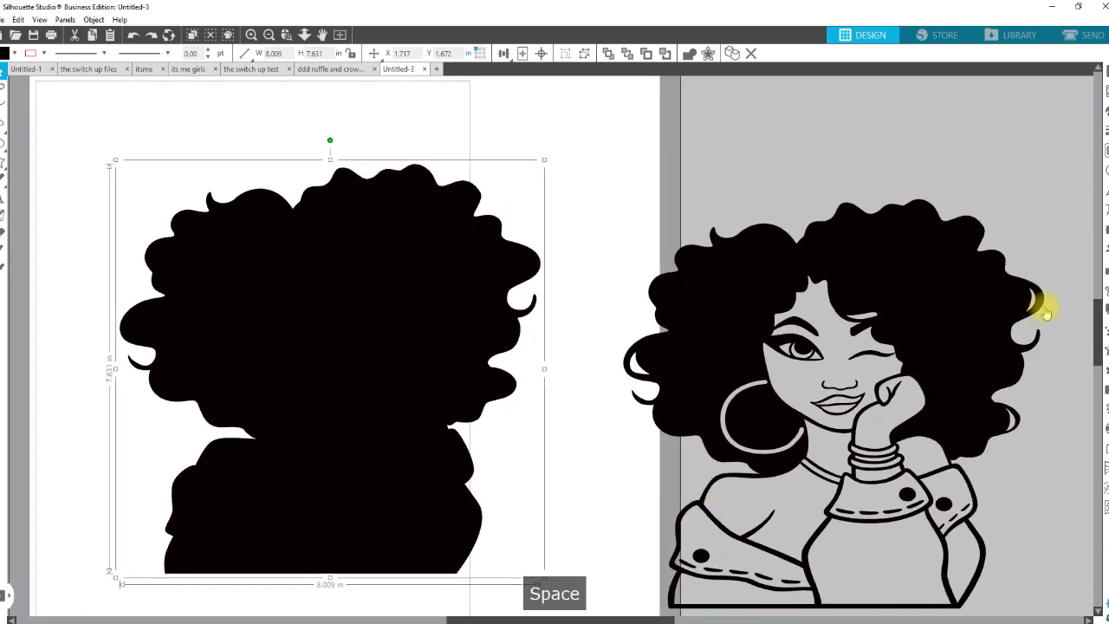
pyautogui.click(38, 55)
pyautogui.click(33, 85)
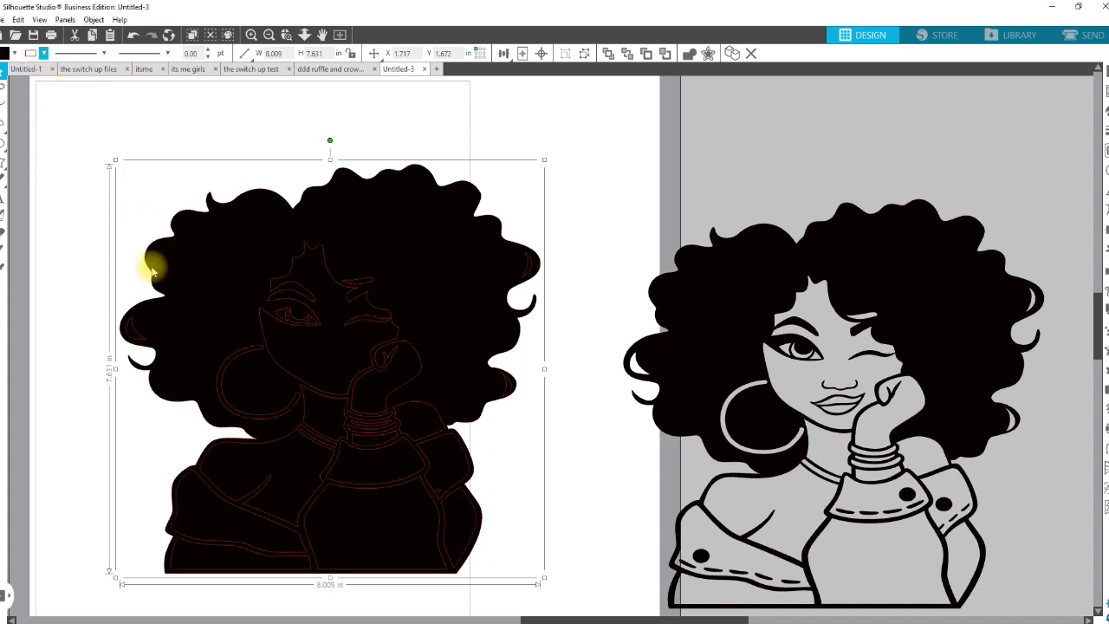
# - Weld the black shapes except the hair-curl cutouts into one silhouette and send it to the back
pyautogui.rightClick(170, 336)
pyautogui.click(218, 409)
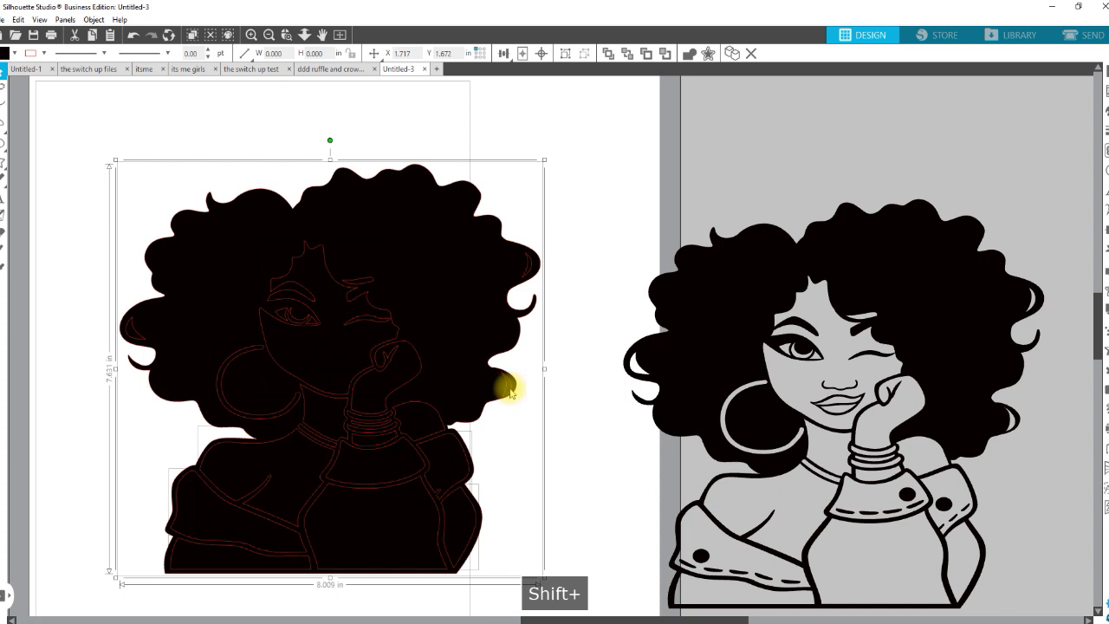
pyautogui.click(687, 56)
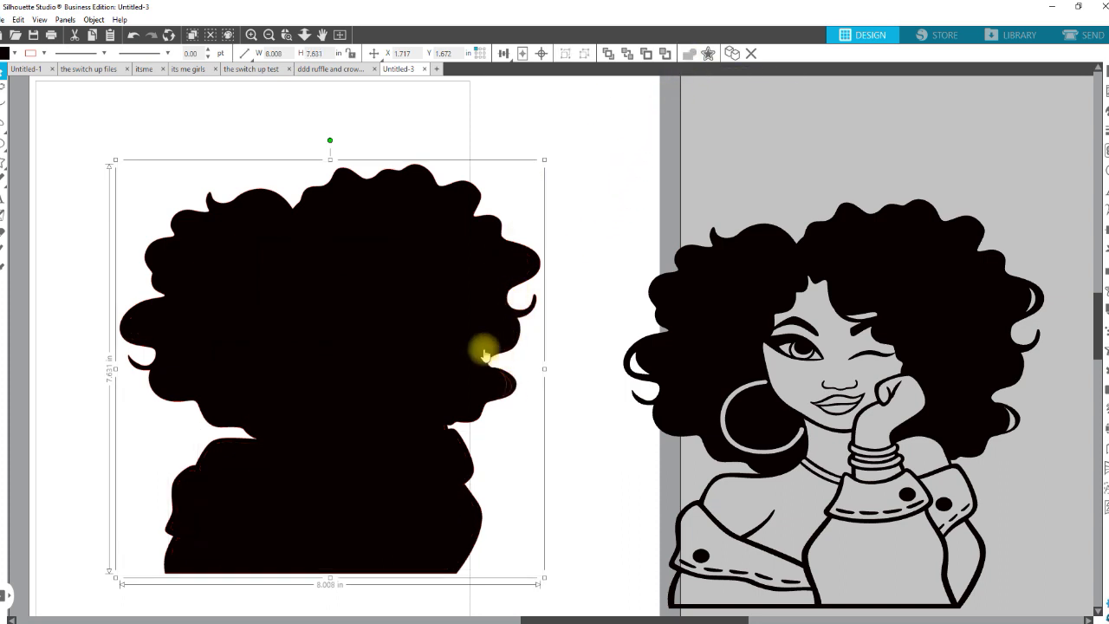
pyautogui.rightClick(524, 269)
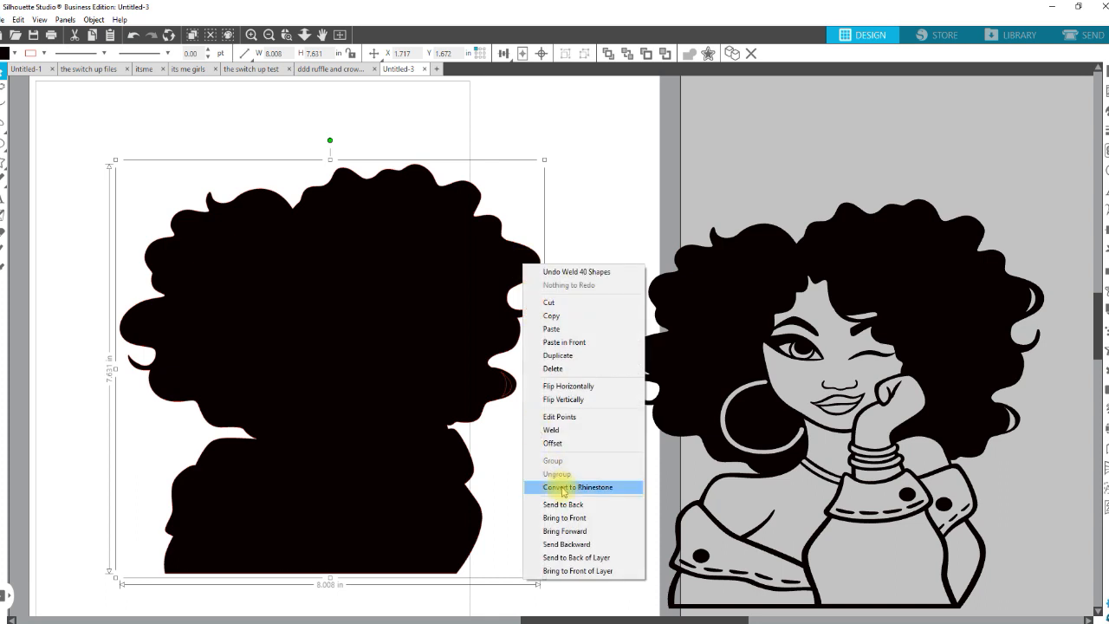
pyautogui.click(562, 507)
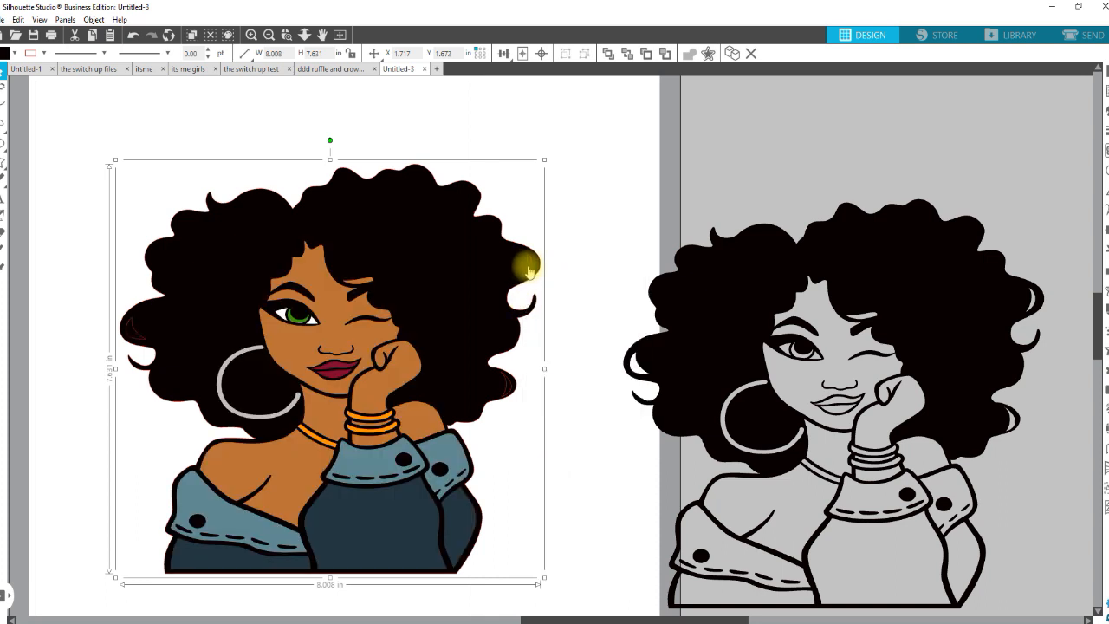
# - Combine the silhouette and the hair-curl cutouts into one compound path and send it to the back
pyautogui.keyDown('shift'); pyautogui.click(528, 268); pyautogui.keyUp('shift')
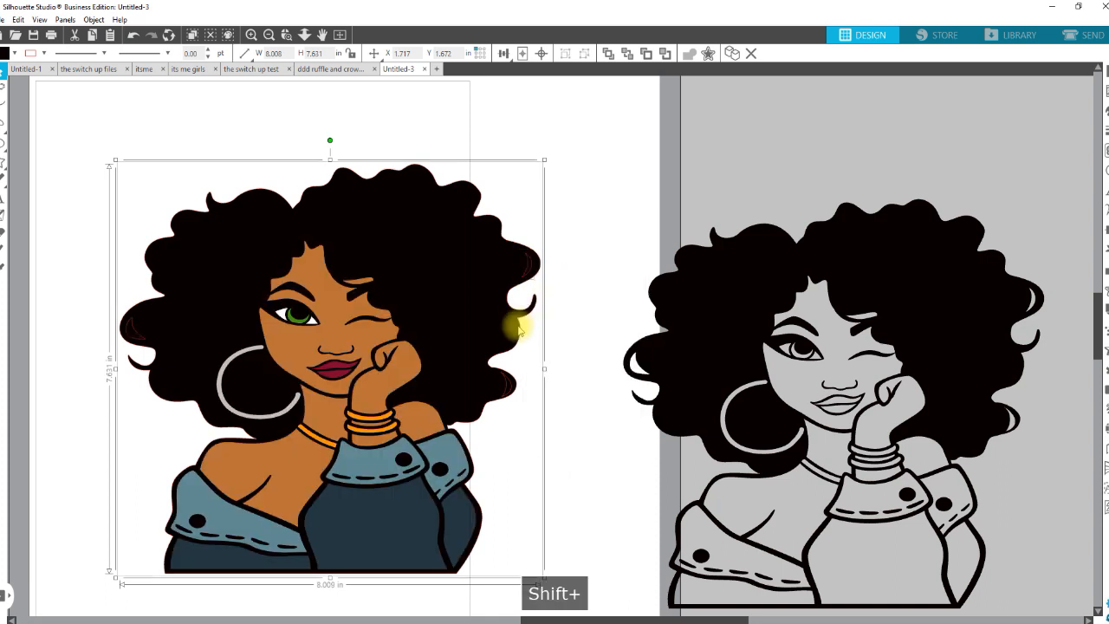
pyautogui.keyDown('shift'); pyautogui.click(504, 386); pyautogui.keyUp('shift')
pyautogui.keyDown('shift'); pyautogui.click(129, 327); pyautogui.keyUp('shift')
pyautogui.rightClick(174, 320)
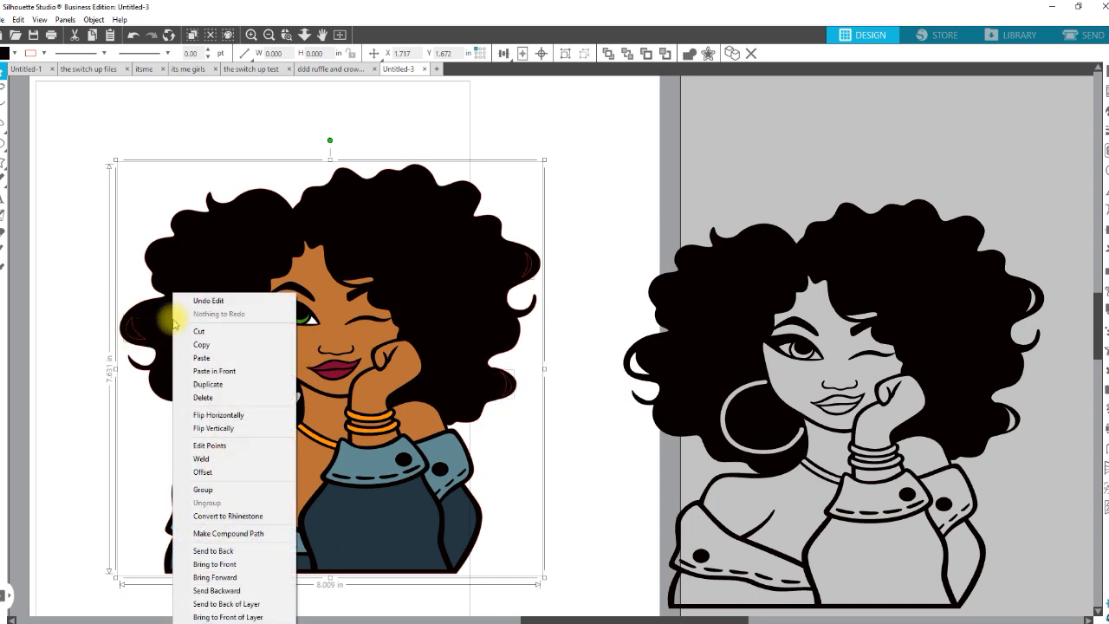
pyautogui.click(206, 532)
pyautogui.rightClick(433, 296)
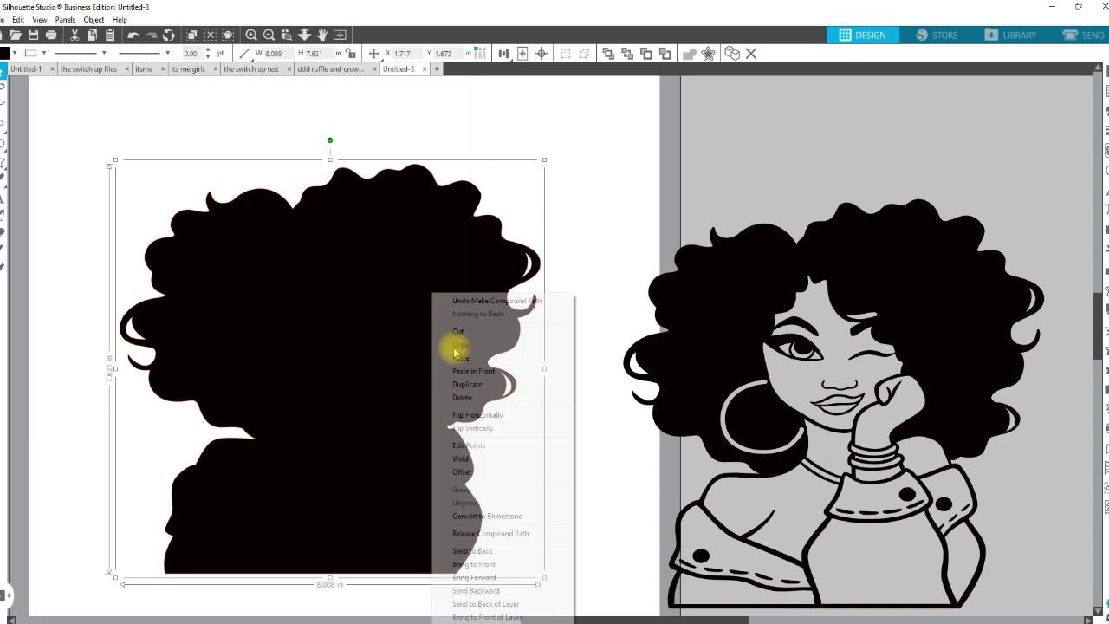
pyautogui.click(476, 551)
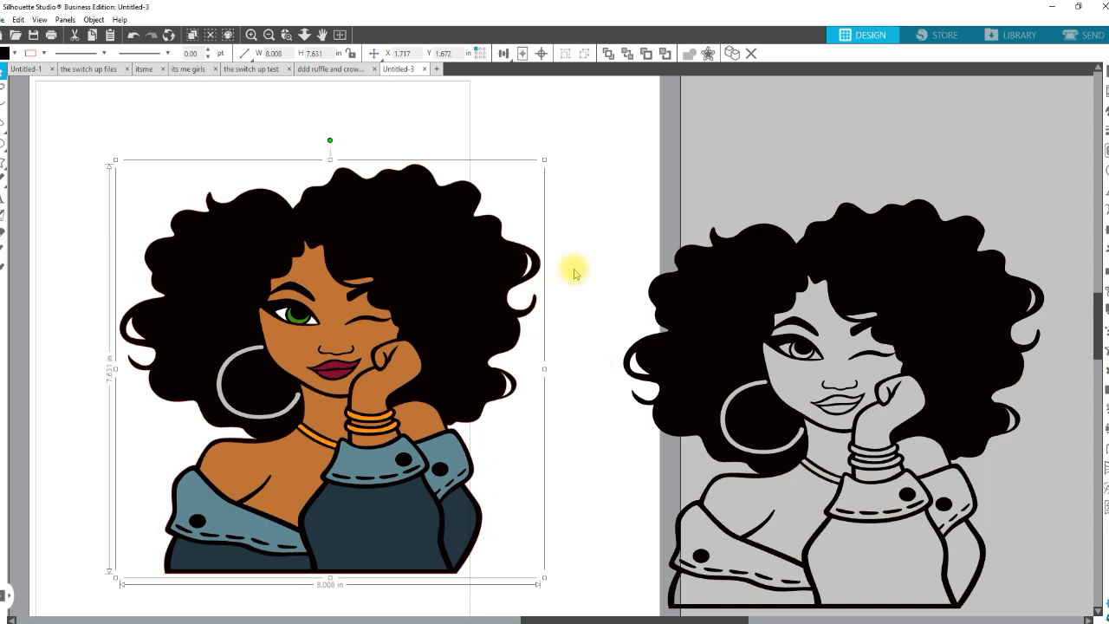
# - Move the spare black outline copy farther away from the mat
pyautogui.click(700, 364)
pyautogui.click(721, 398)
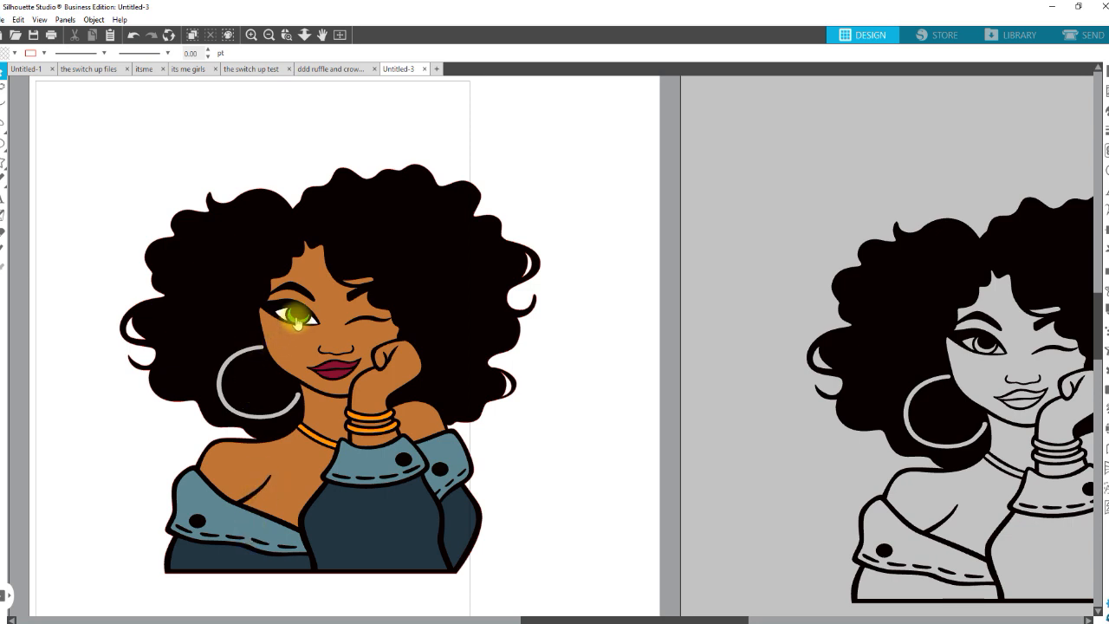
# - Fill the green iris with a greyish brown
pyautogui.click(295, 326)
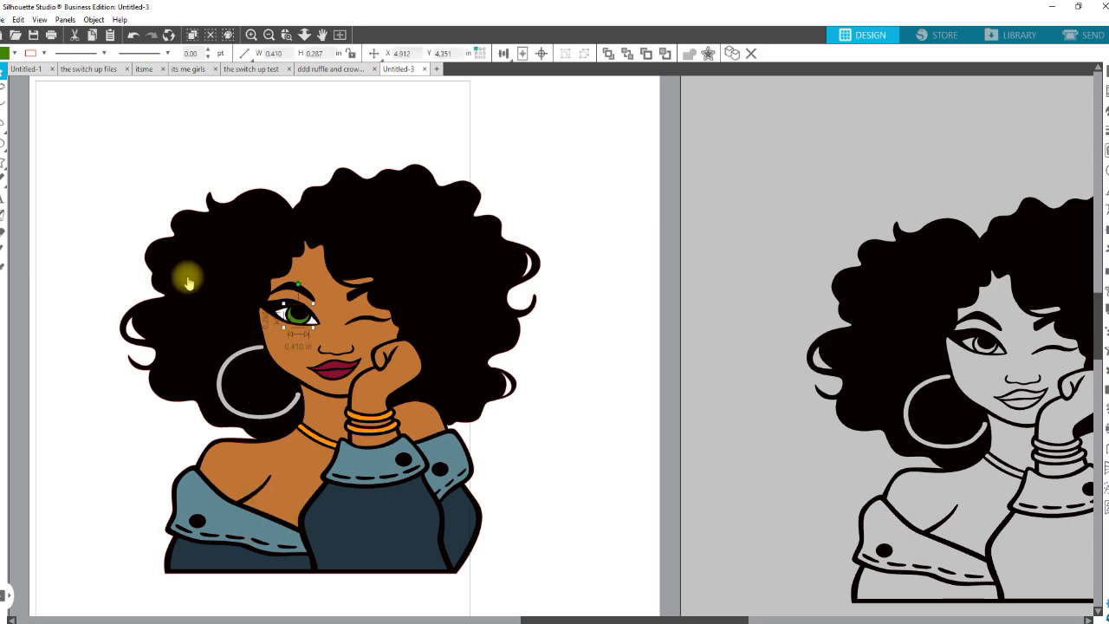
pyautogui.click(12, 52)
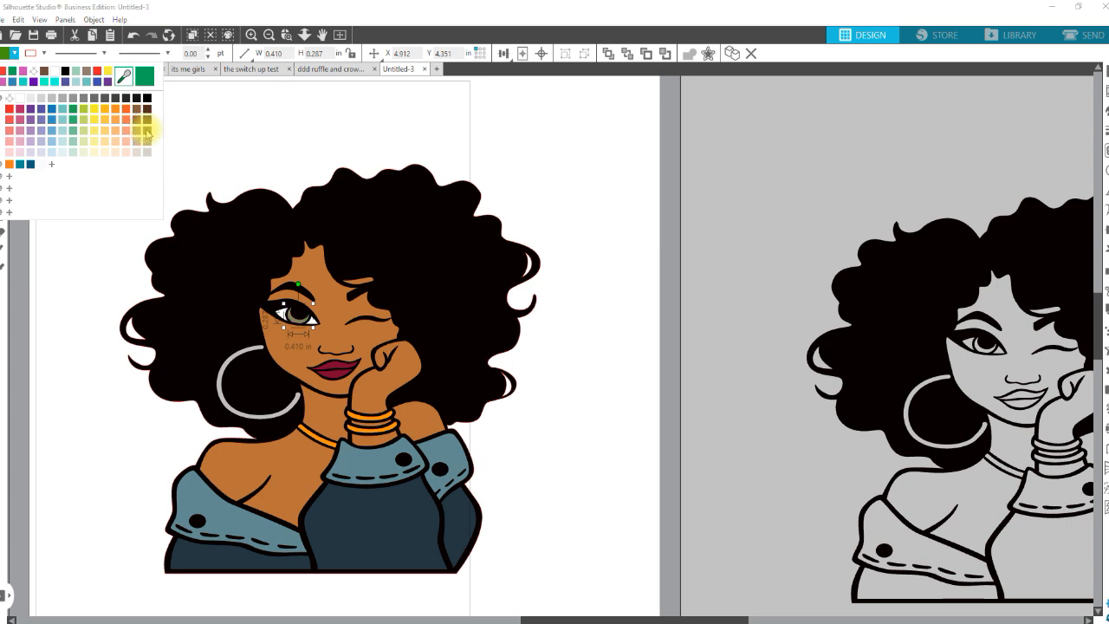
pyautogui.click(146, 130)
# - Recolour the lips, trying red and a pale beige before settling on a light taupe grey
pyautogui.click(331, 369)
pyautogui.click(12, 53)
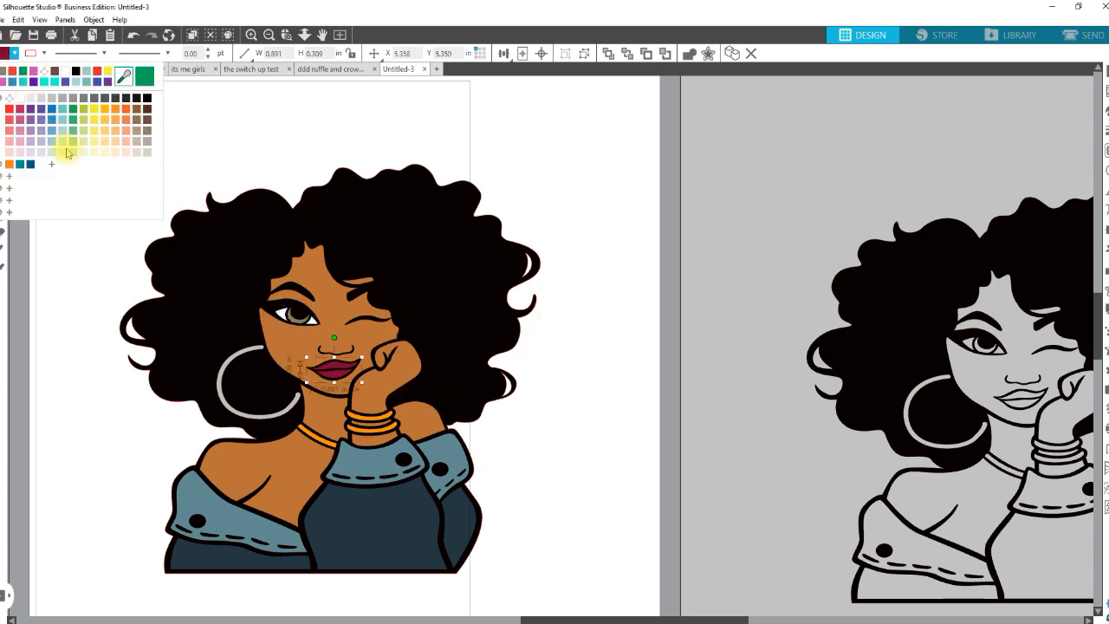
pyautogui.click(10, 110)
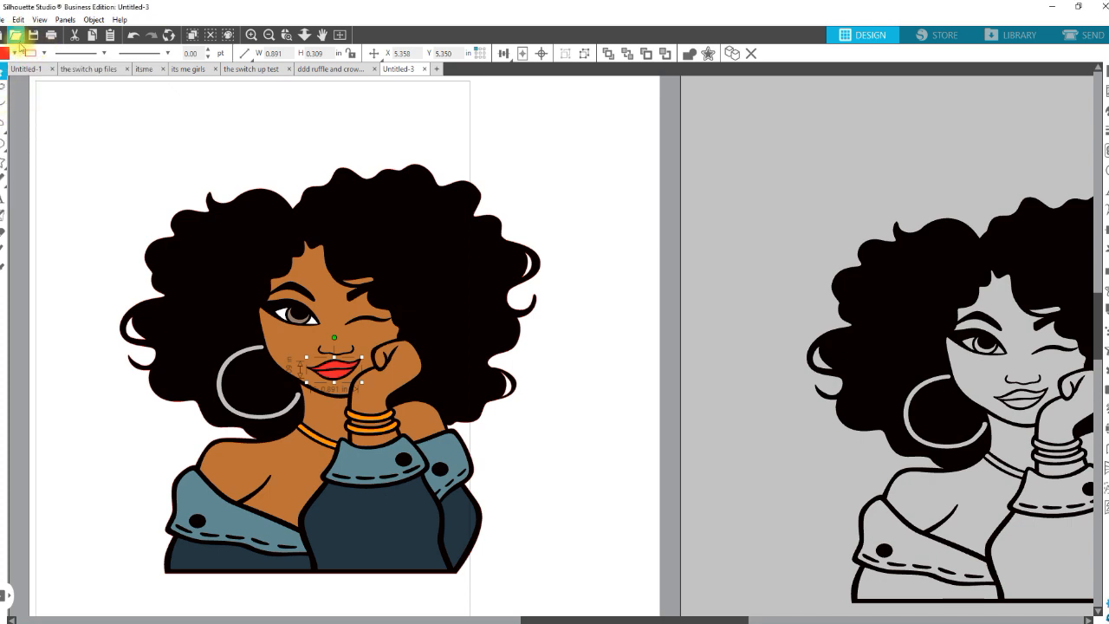
pyautogui.click(12, 53)
pyautogui.click(136, 151)
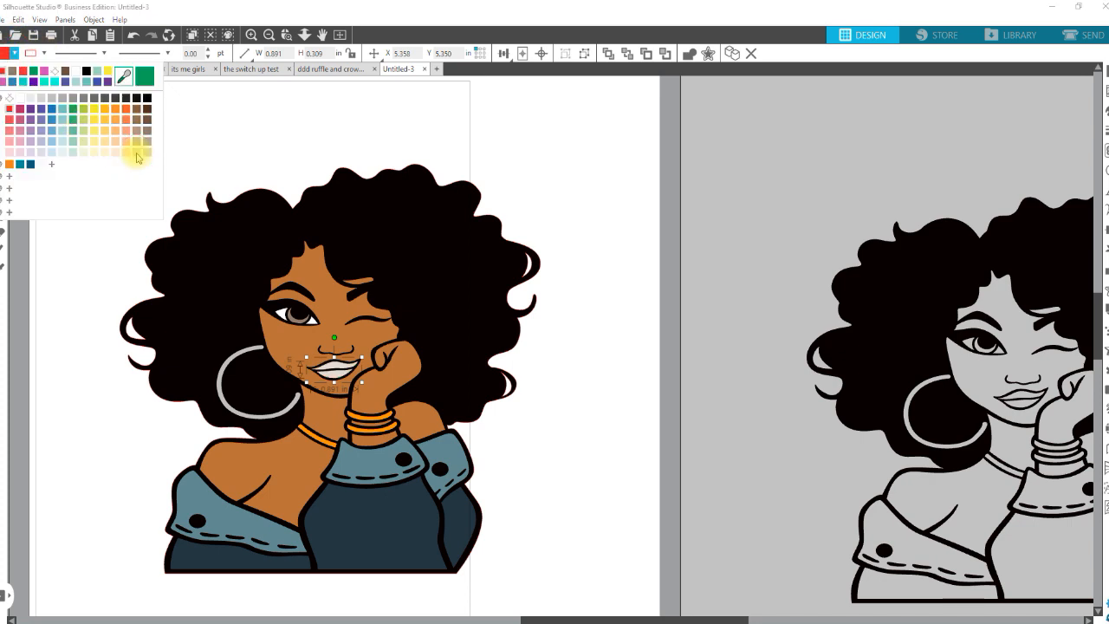
pyautogui.click(14, 52)
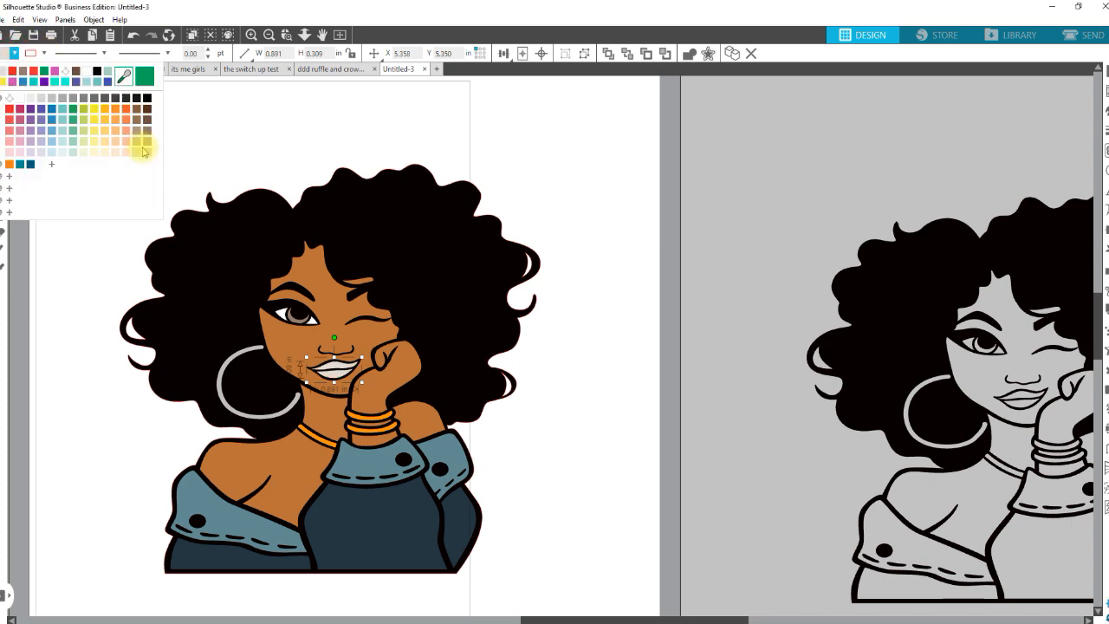
pyautogui.click(144, 148)
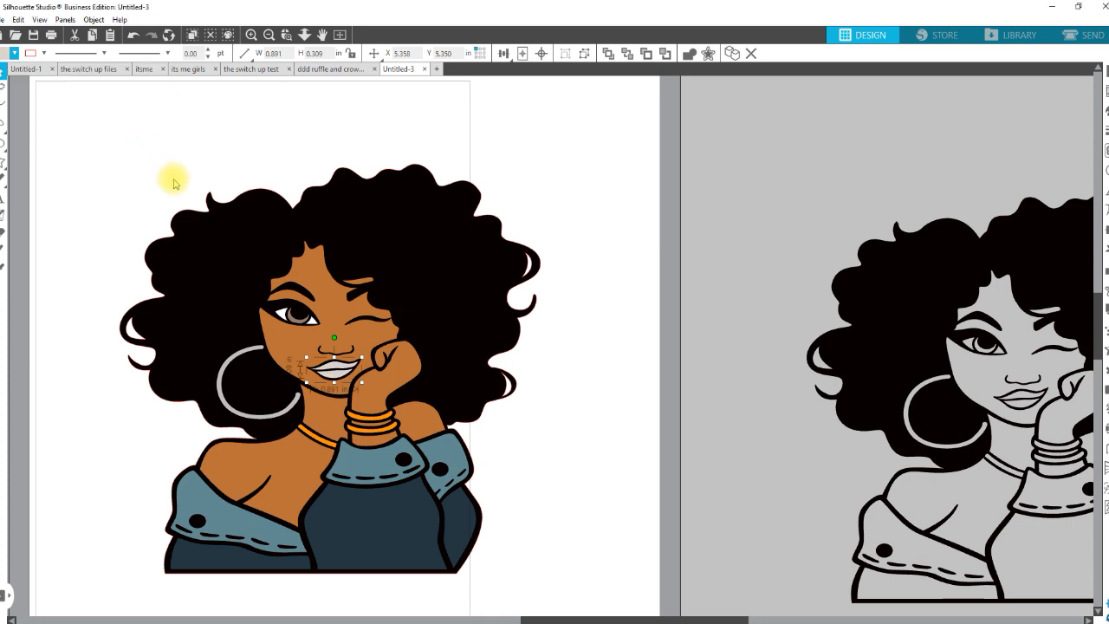
pyautogui.click(15, 53)
pyautogui.click(149, 146)
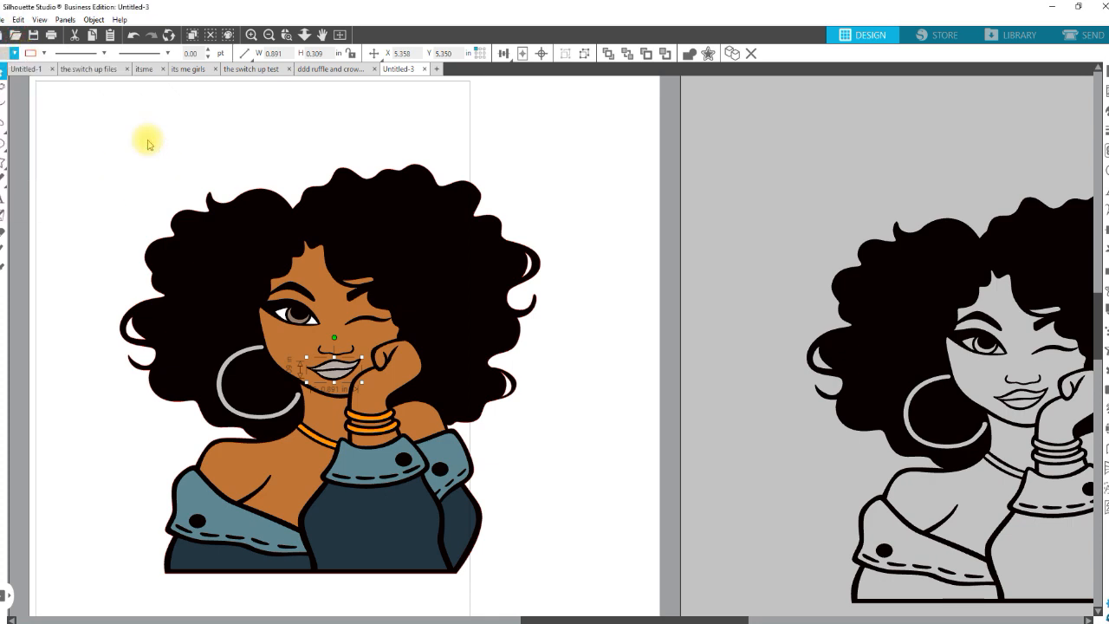
pyautogui.click(161, 262)
# - Recolour the dark blue shirt, trying a pale lime before settling on a stronger lime green
pyautogui.click(389, 549)
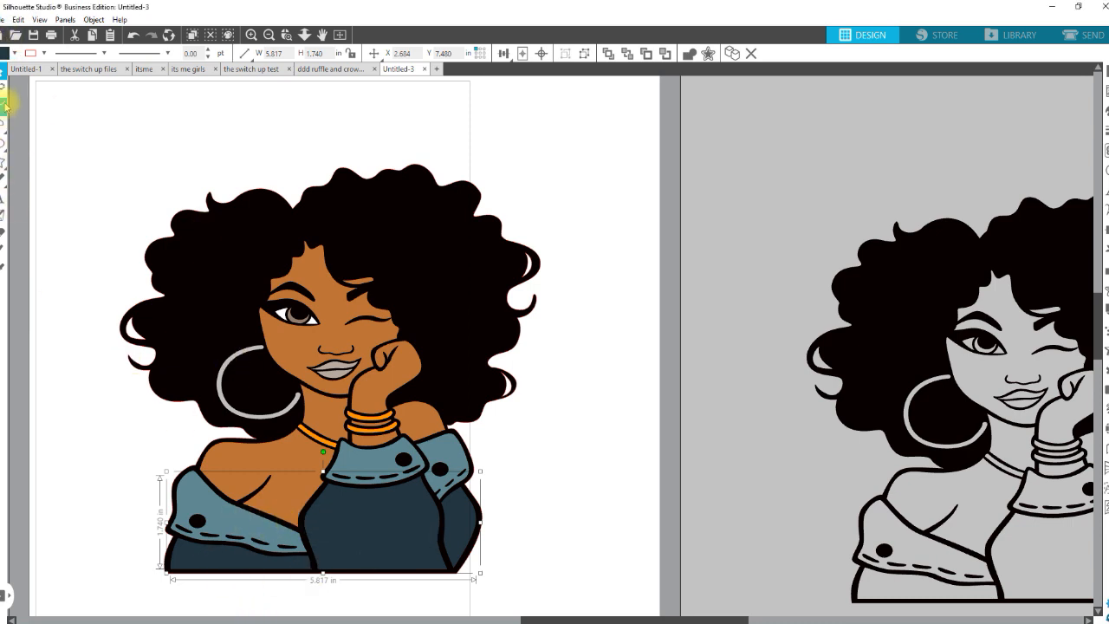
pyautogui.click(10, 54)
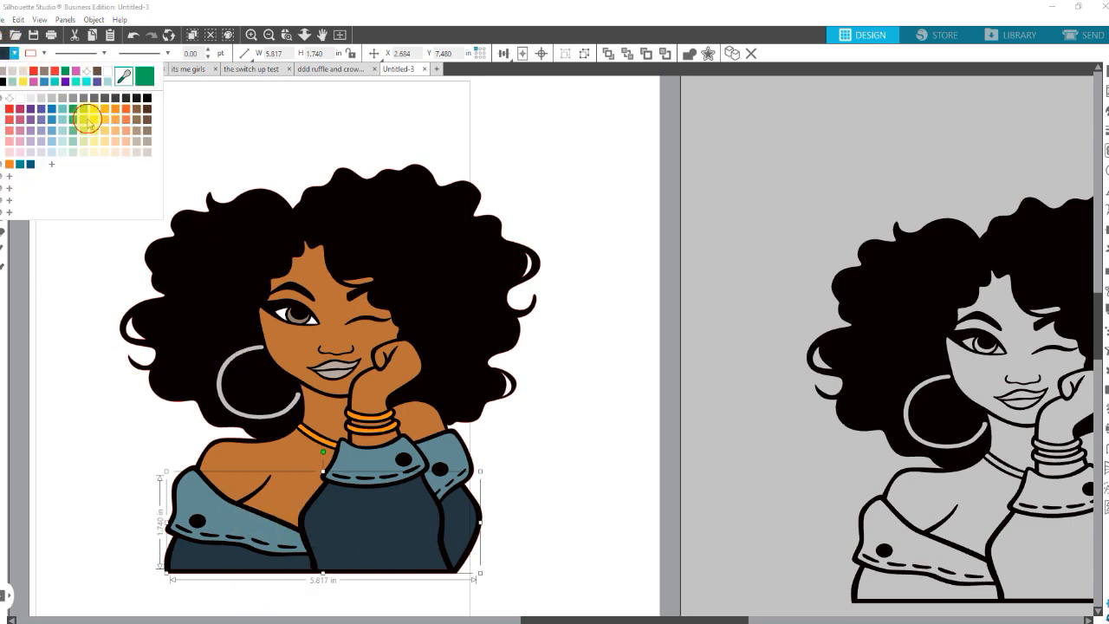
pyautogui.click(95, 116)
pyautogui.click(11, 54)
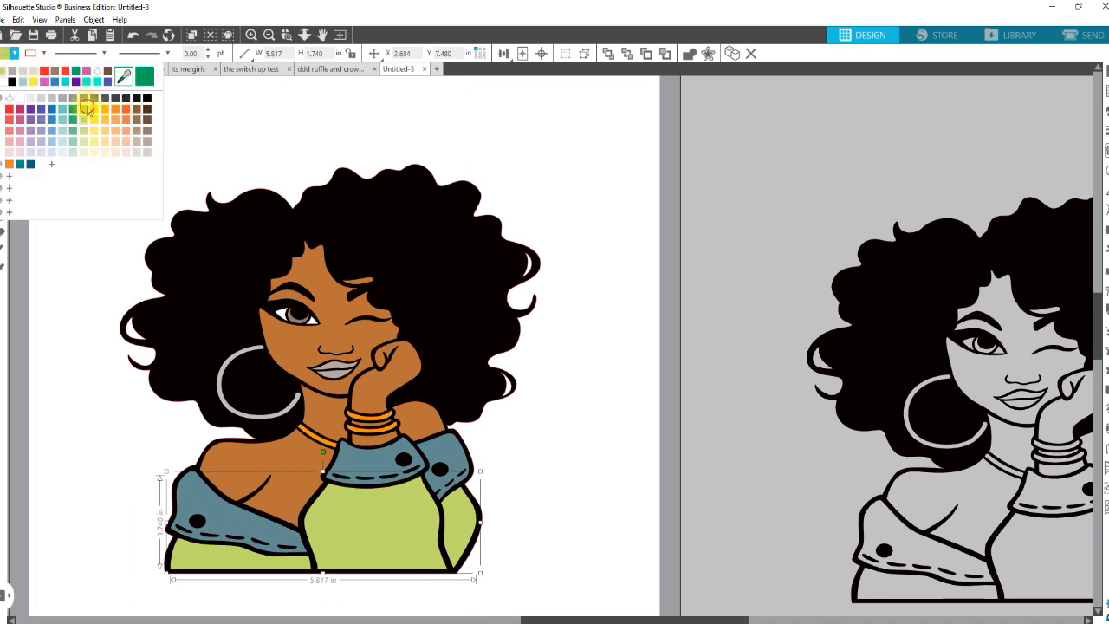
pyautogui.click(87, 110)
# - Recolour the blue collar and cuffs, trying other swatches before settling on a medium brown
pyautogui.click(378, 471)
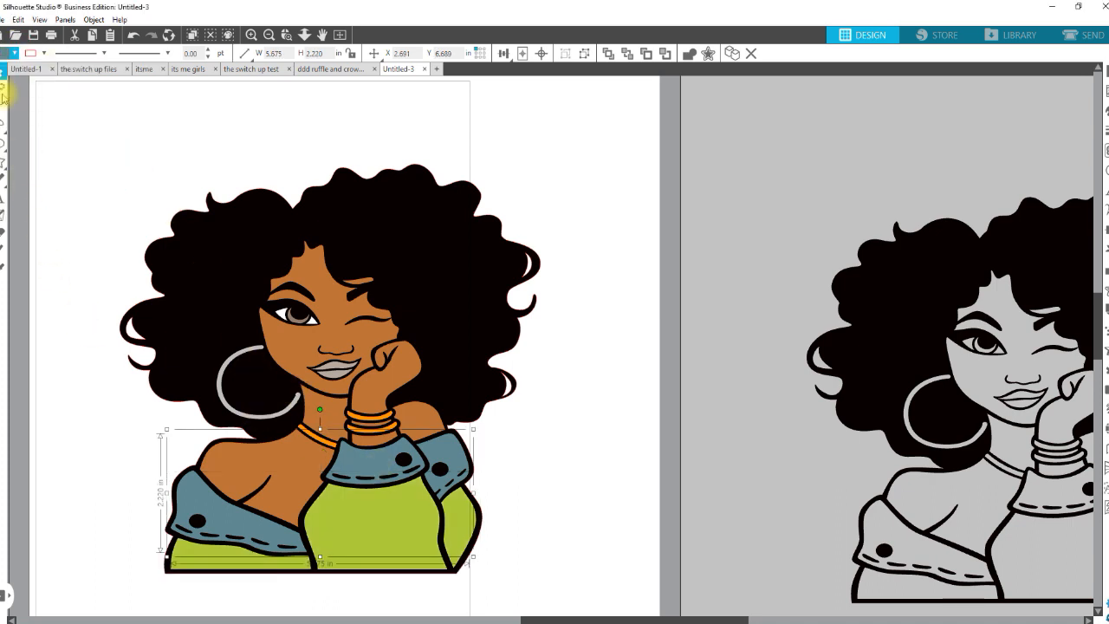
pyautogui.click(13, 55)
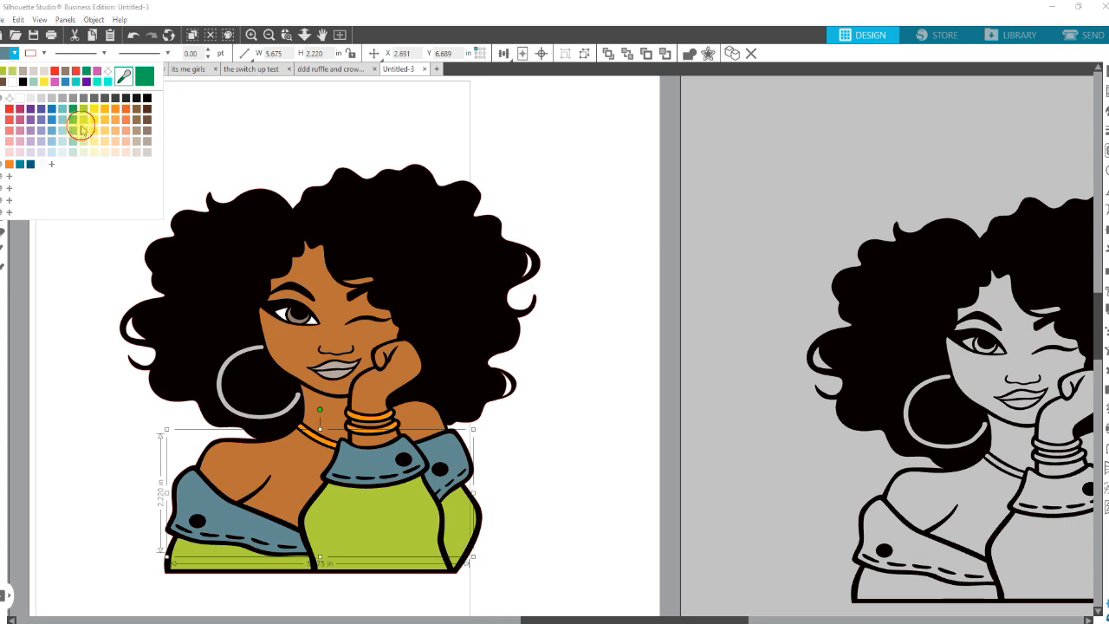
pyautogui.click(80, 126)
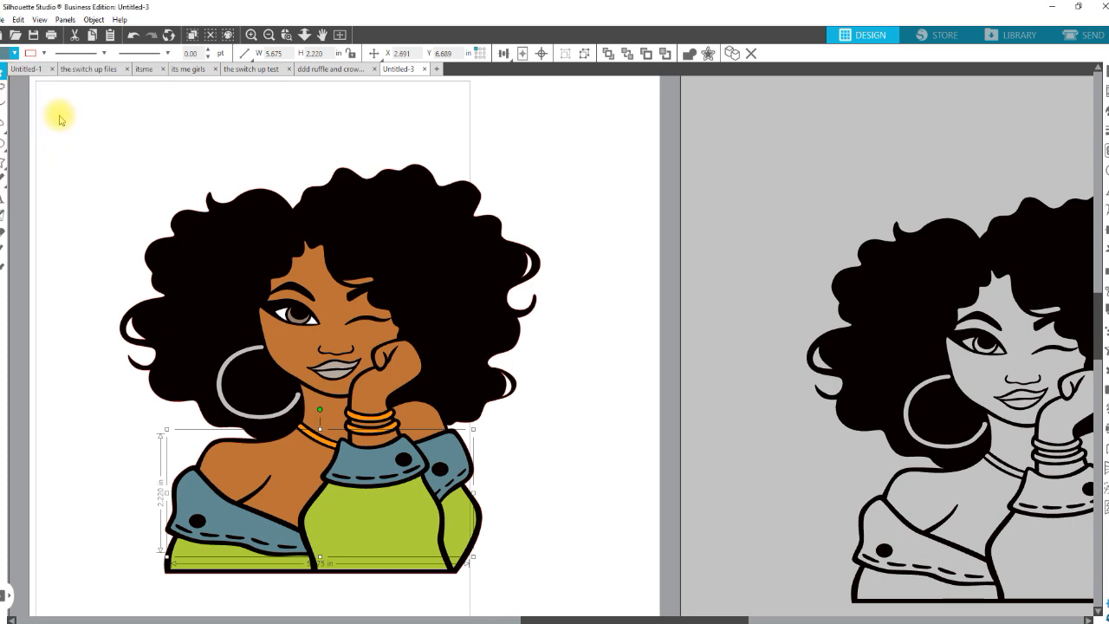
pyautogui.click(16, 55)
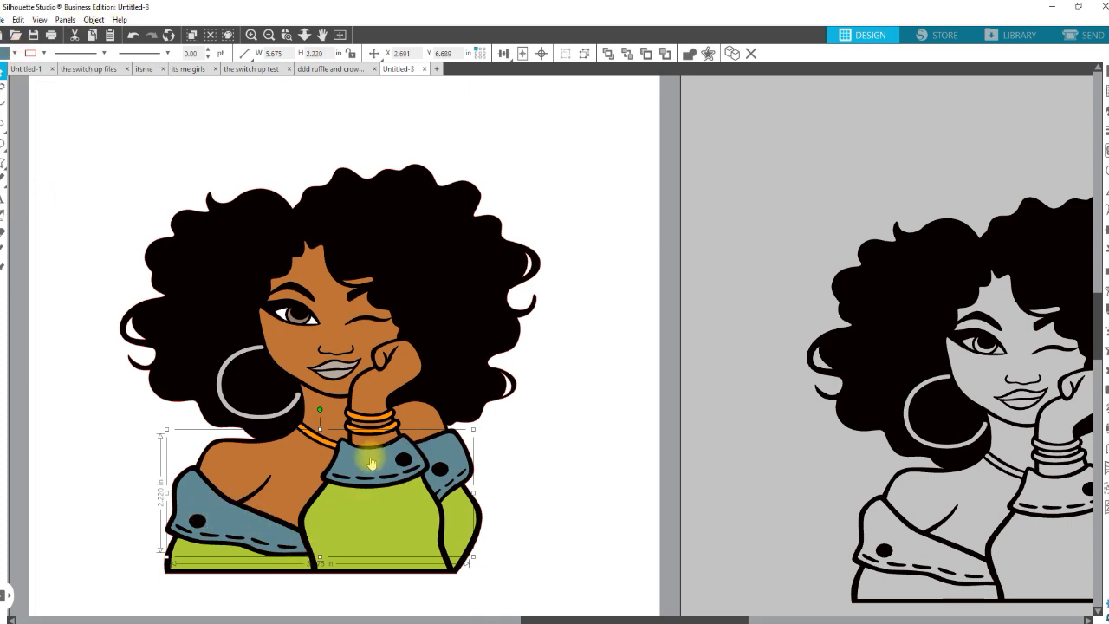
pyautogui.click(17, 54)
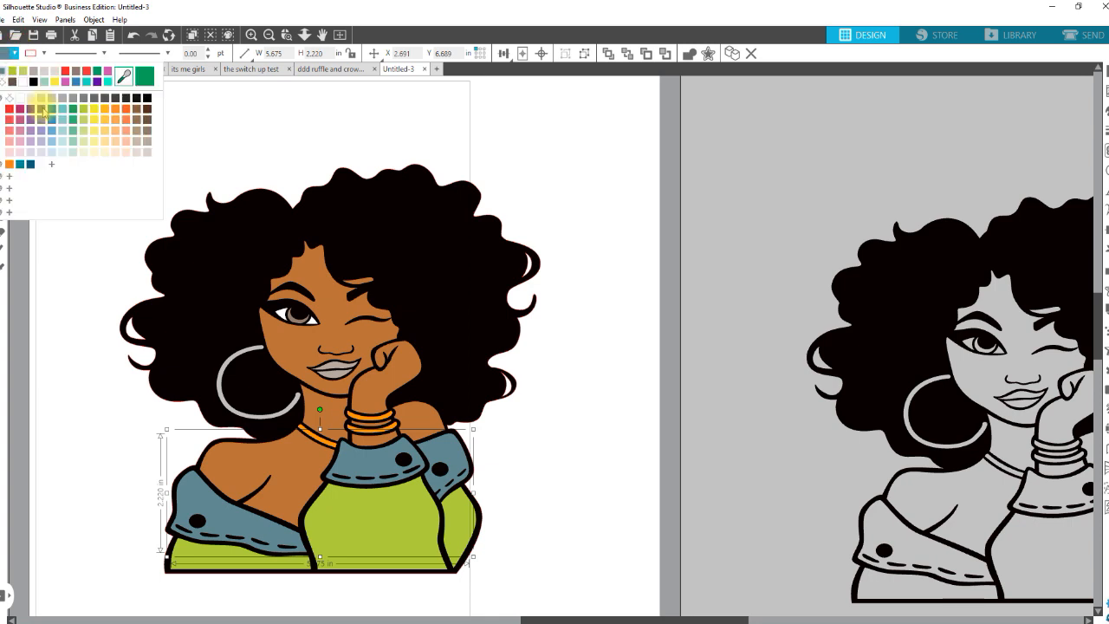
pyautogui.click(55, 128)
pyautogui.click(17, 55)
pyautogui.click(140, 114)
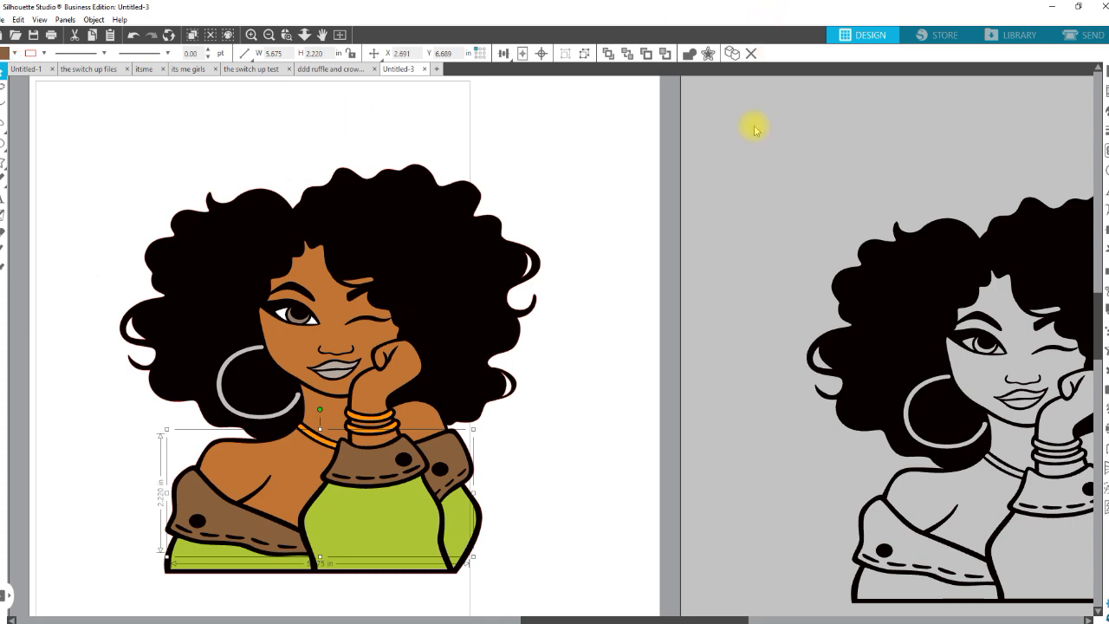
# - Show the advanced colour options for the collar's brown fill and deselect the artwork
pyautogui.click(1101, 91)
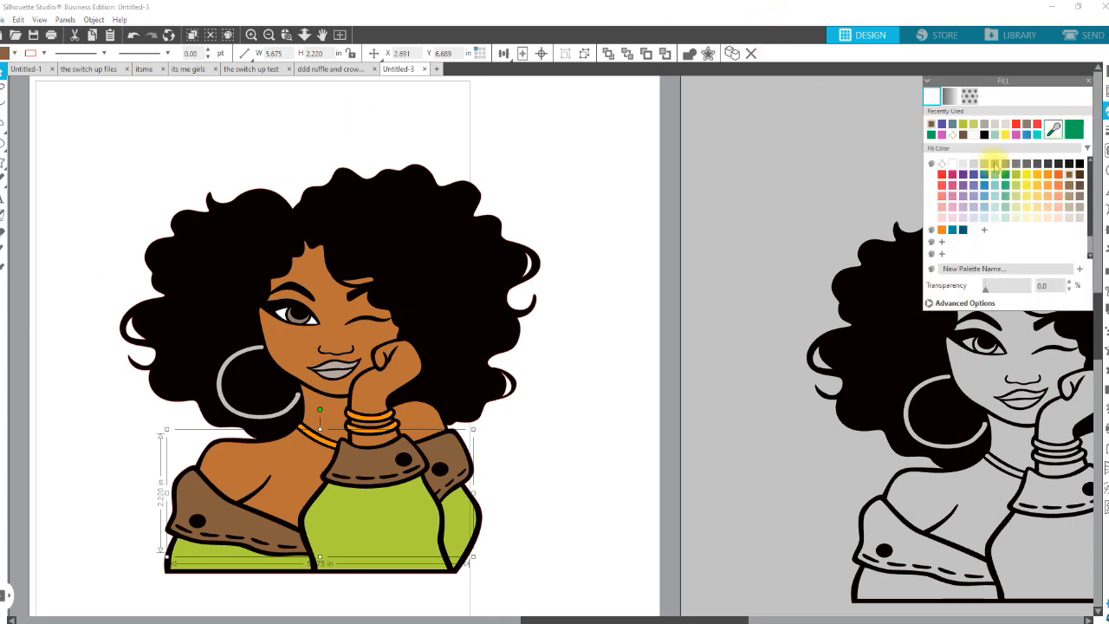
pyautogui.click(930, 304)
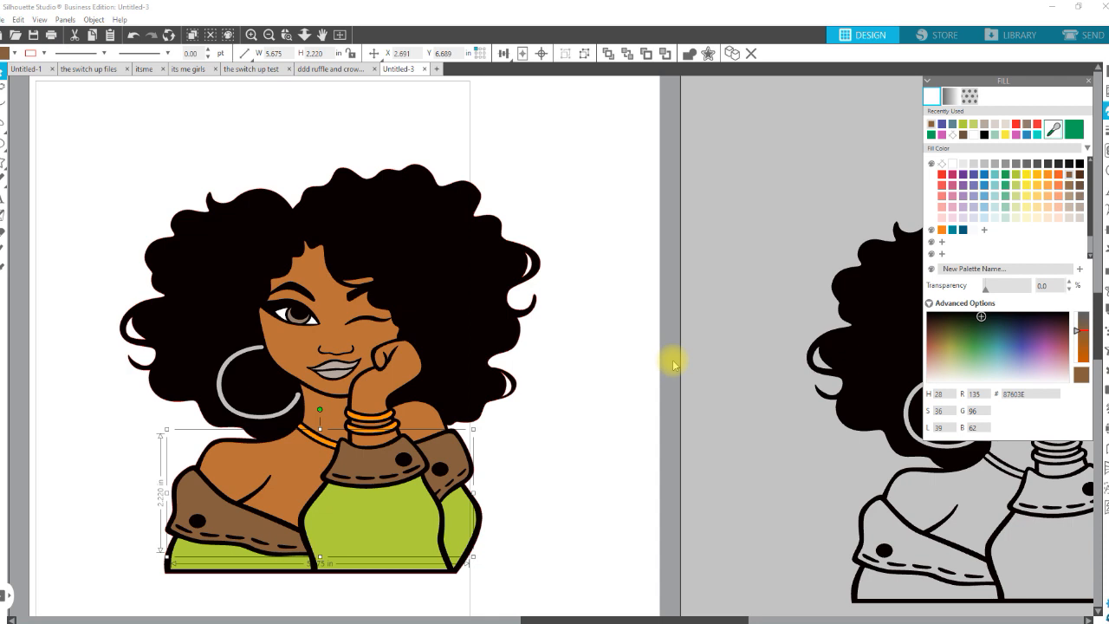
pyautogui.click(629, 516)
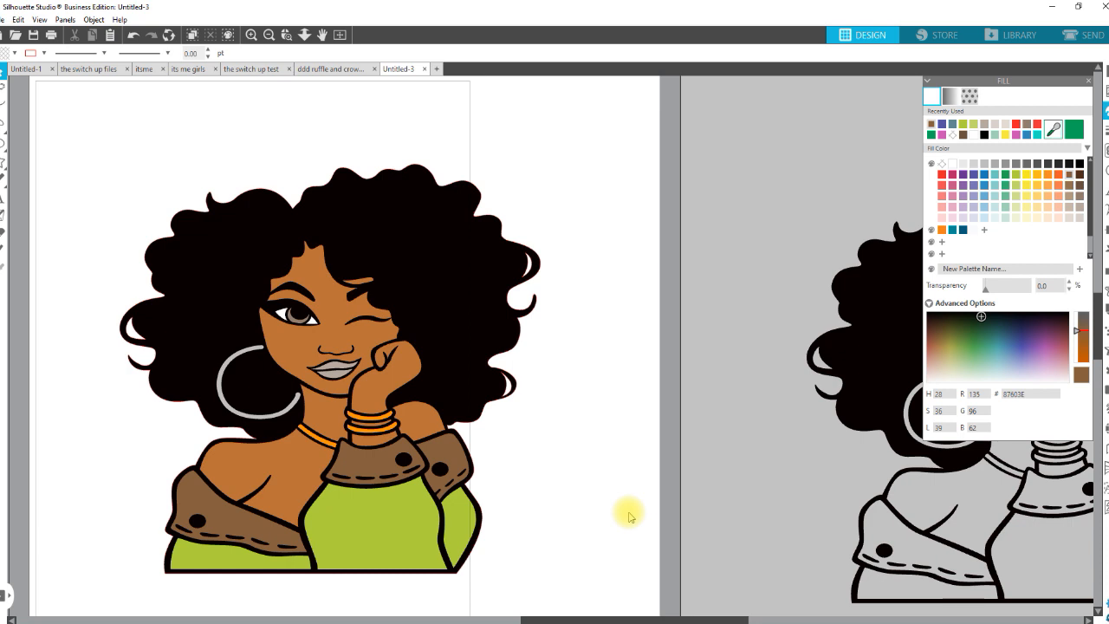
# - Move the brown collar and cuff pieces off the figure to inspect their cutouts, and undo the move
pyautogui.rightClick(400, 463)
pyautogui.click(379, 466)
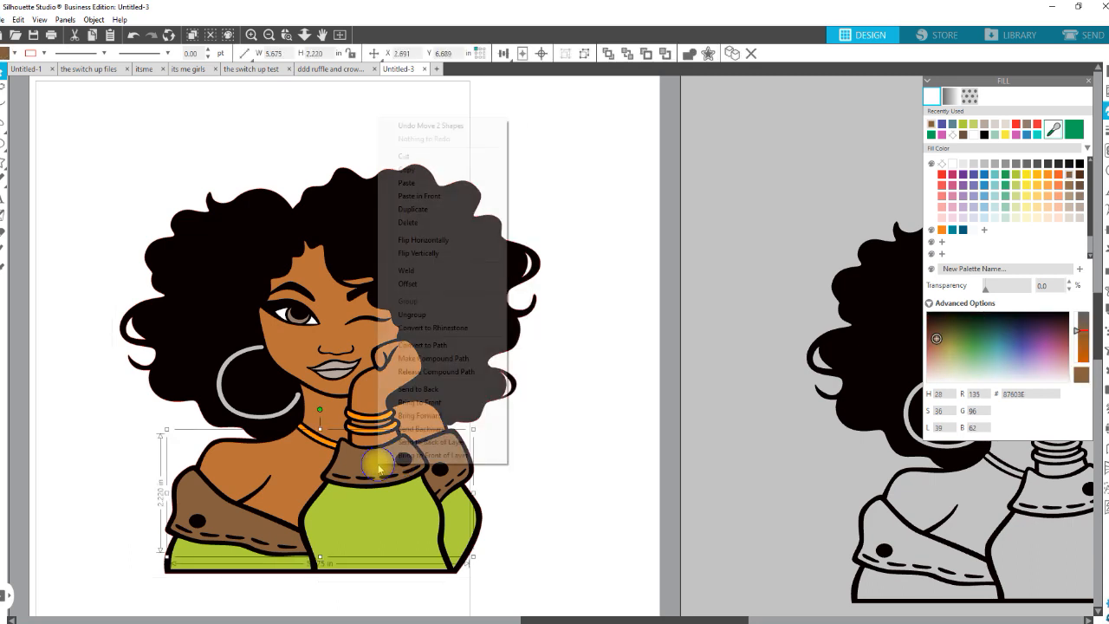
pyautogui.moveTo(379, 468); pyautogui.dragTo(772, 425)
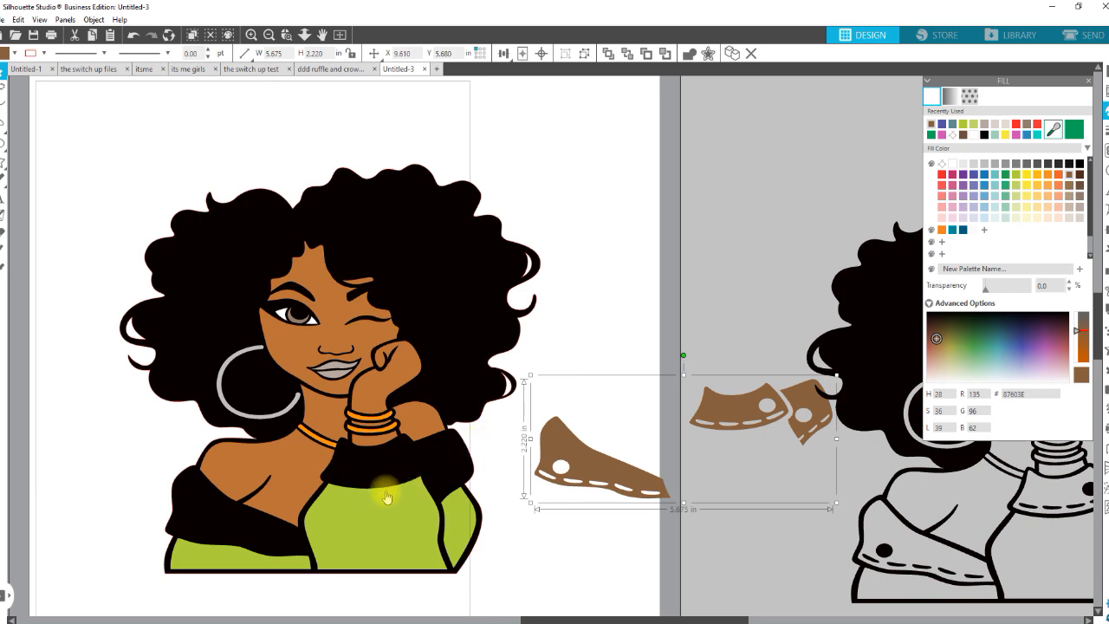
pyautogui.hotkey('ctrl', 'z')
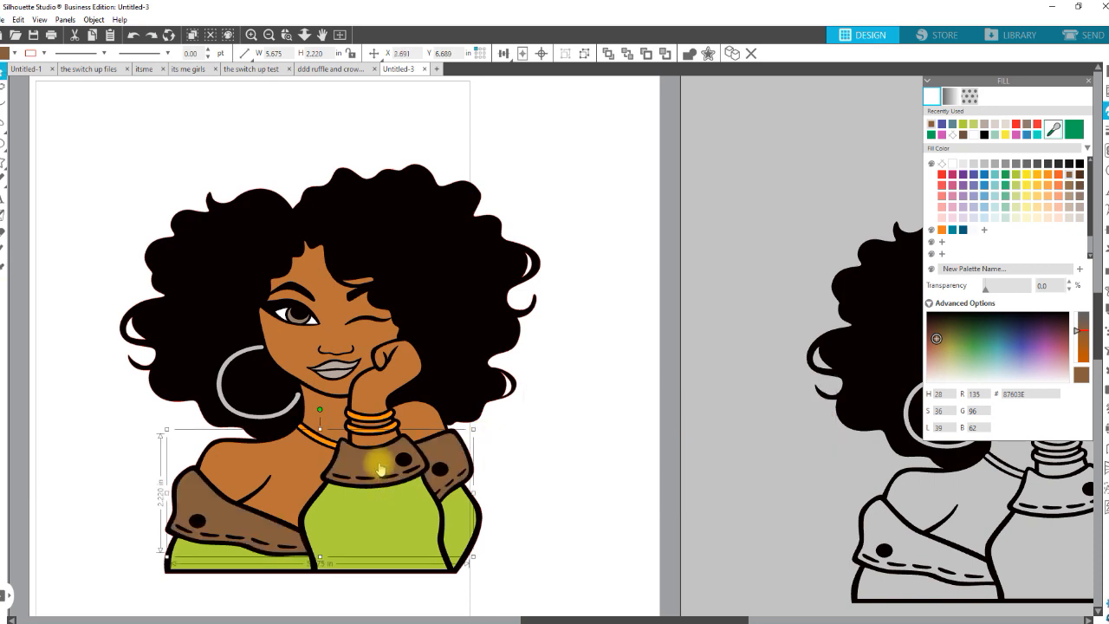
# - Release the compound path of the brown collar and cuffs and give the pieces a red line colour
pyautogui.rightClick(379, 468)
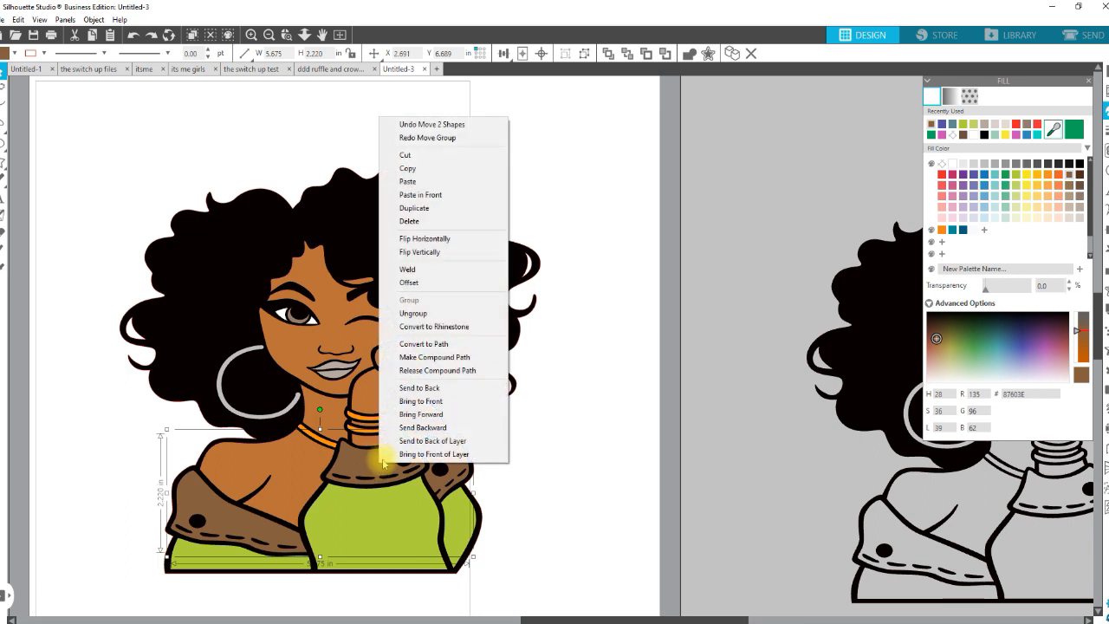
pyautogui.click(416, 370)
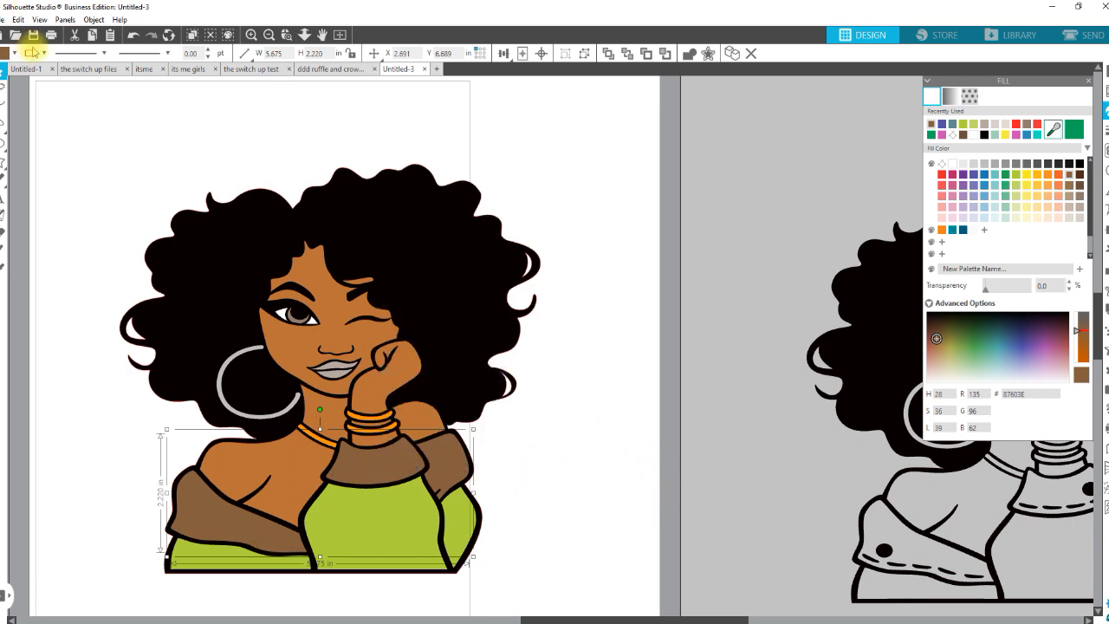
pyautogui.click(35, 53)
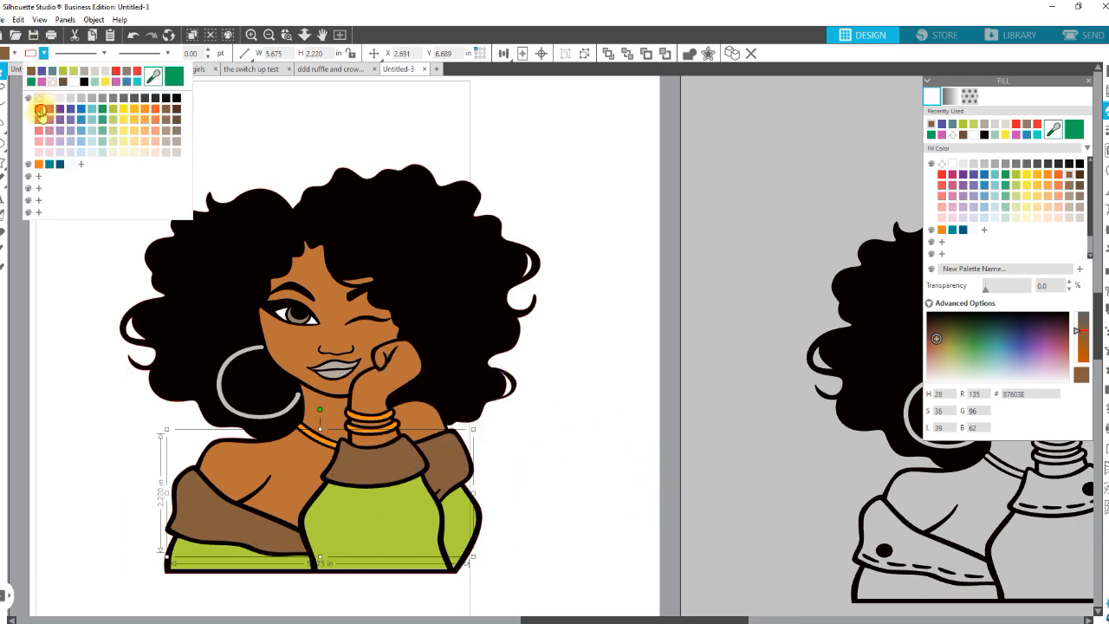
pyautogui.click(40, 110)
# - Ungroup the collar and cuff pieces and fill only the buttons and stitch marks with white
pyautogui.rightClick(225, 532)
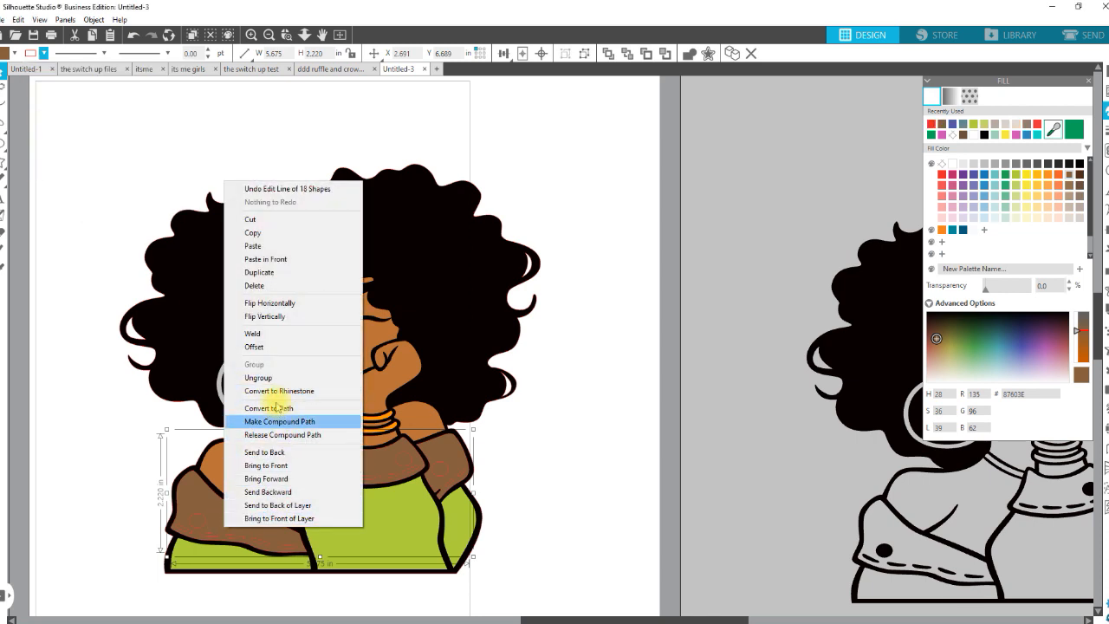
pyautogui.click(262, 378)
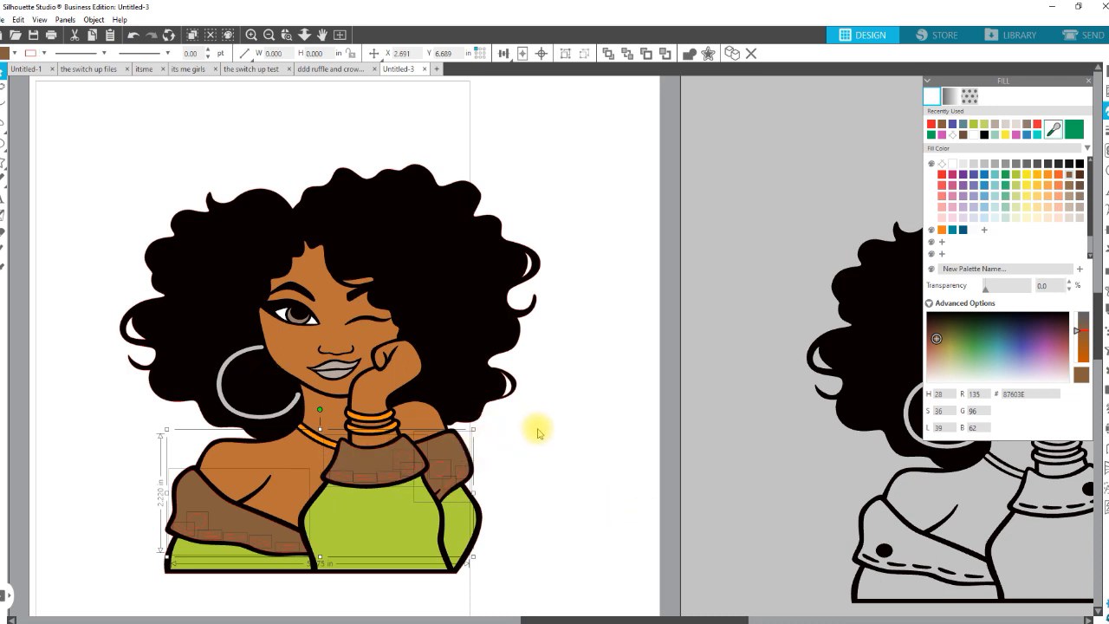
pyautogui.keyDown('shift'); pyautogui.click(189, 489); pyautogui.keyUp('shift')
pyautogui.keyDown('shift'); pyautogui.click(442, 448); pyautogui.keyUp('shift')
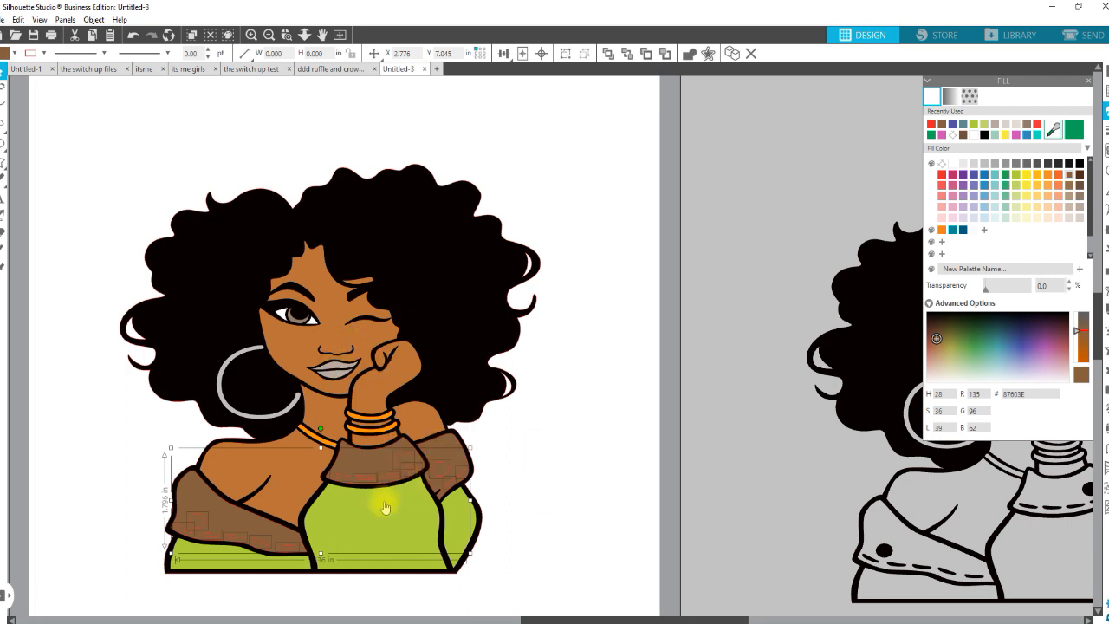
pyautogui.click(17, 54)
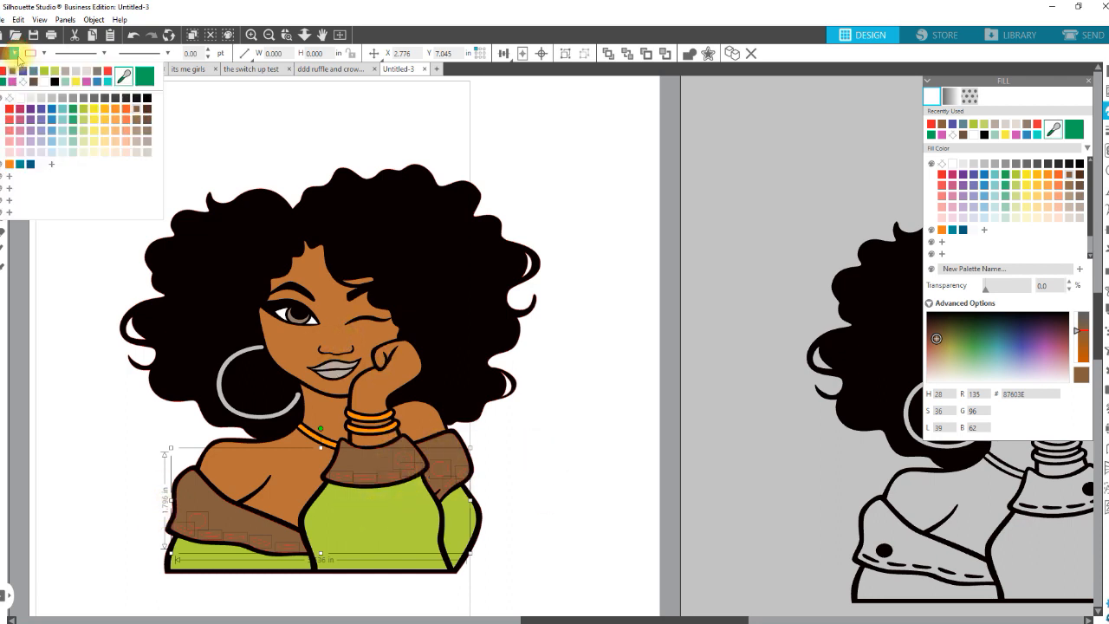
pyautogui.click(41, 84)
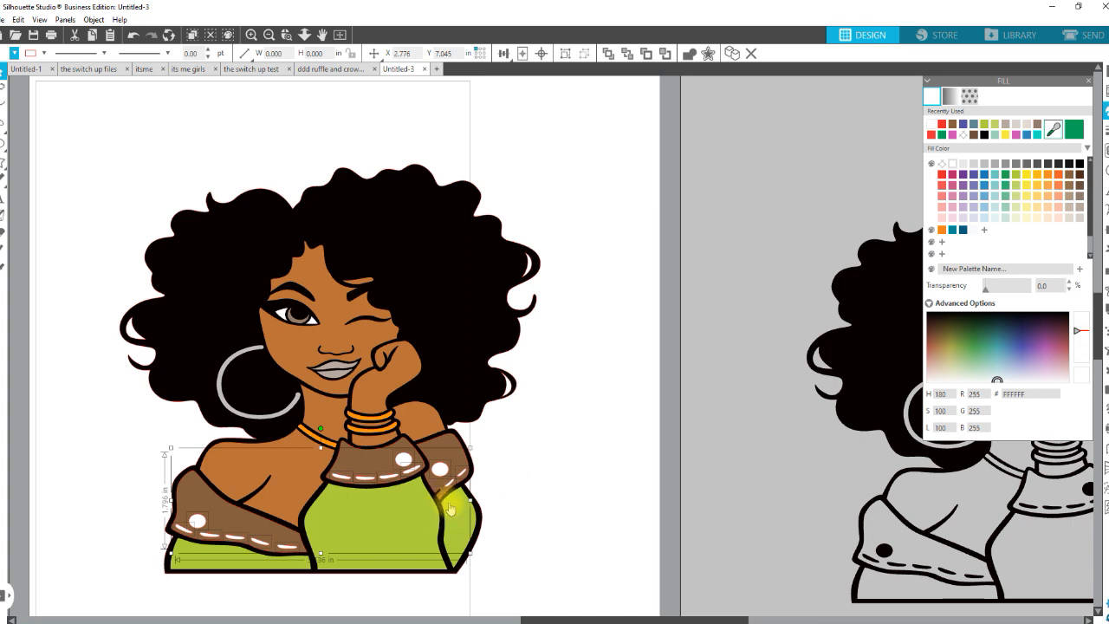
# - Duplicate the outermost white stitch on the rear collar piece and place the copy over the dark notch near its pointed tip
pyautogui.press('z')
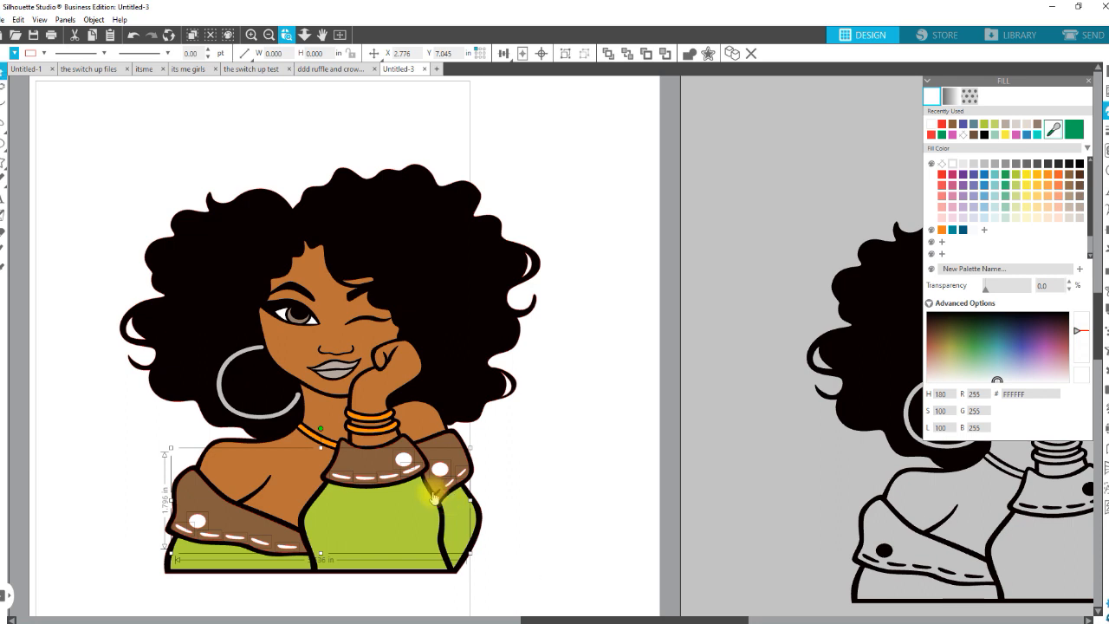
pyautogui.click(434, 496)
pyautogui.click(780, 292)
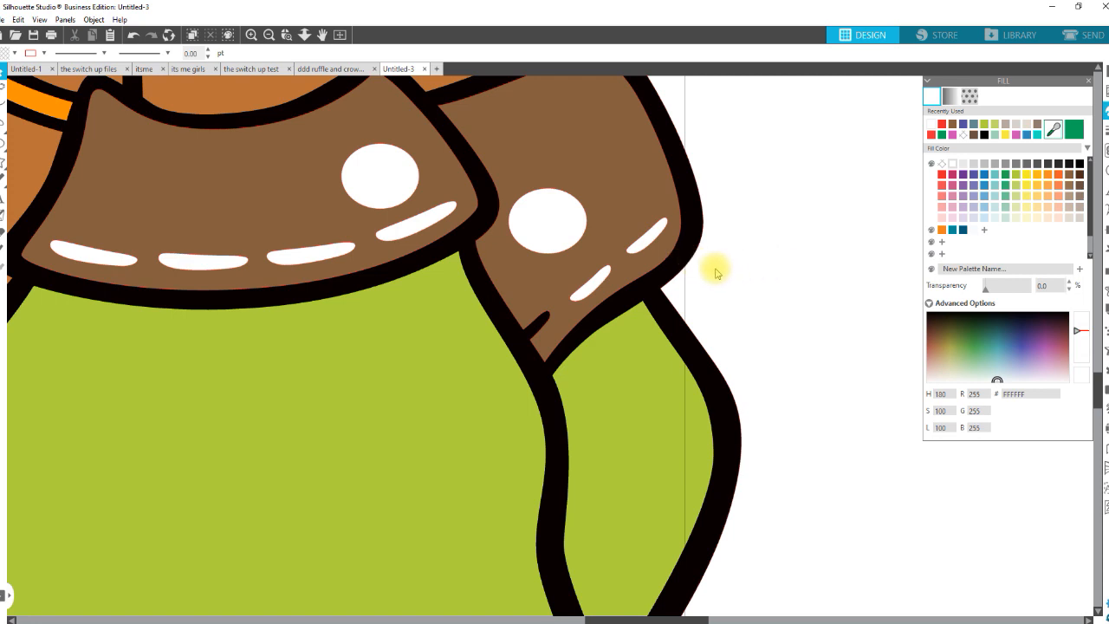
pyautogui.click(652, 241)
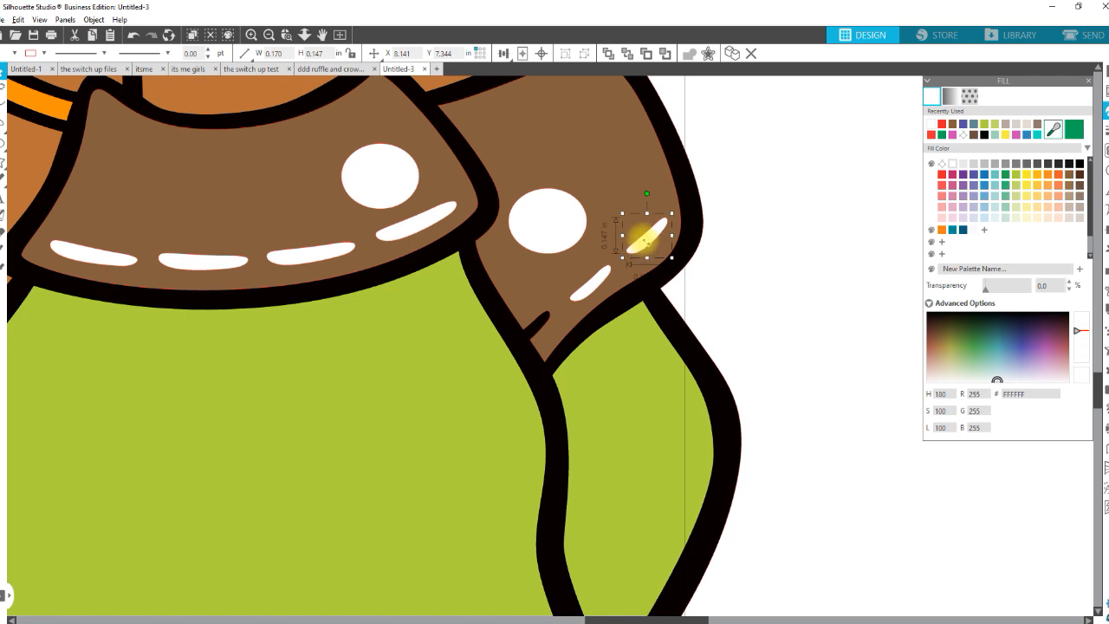
pyautogui.moveTo(643, 237); pyautogui.dragTo(532, 334)
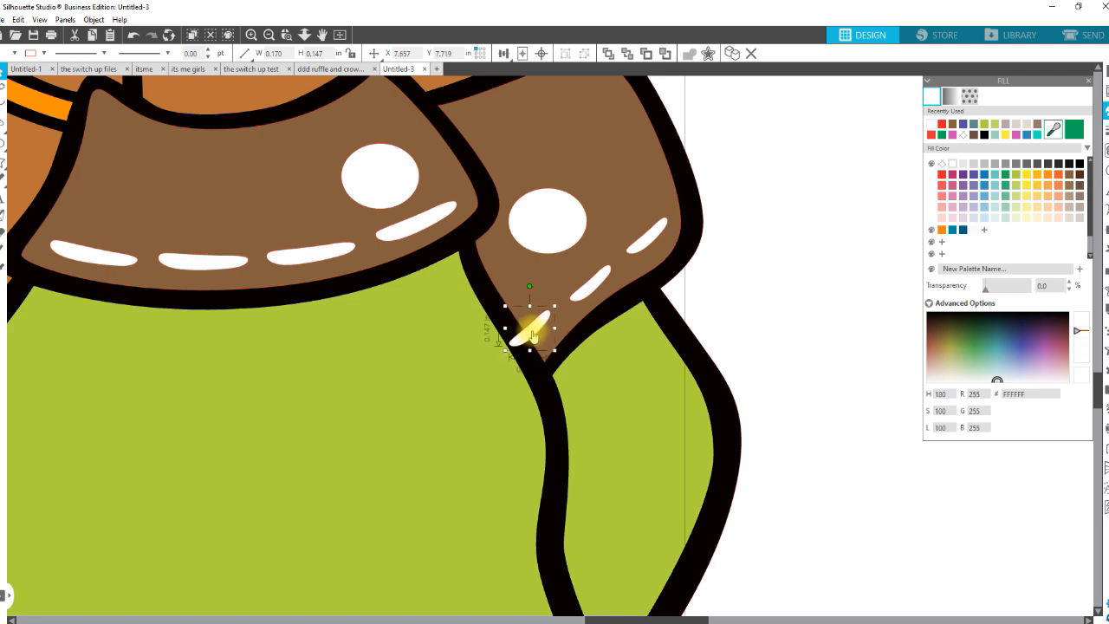
pyautogui.click(750, 294)
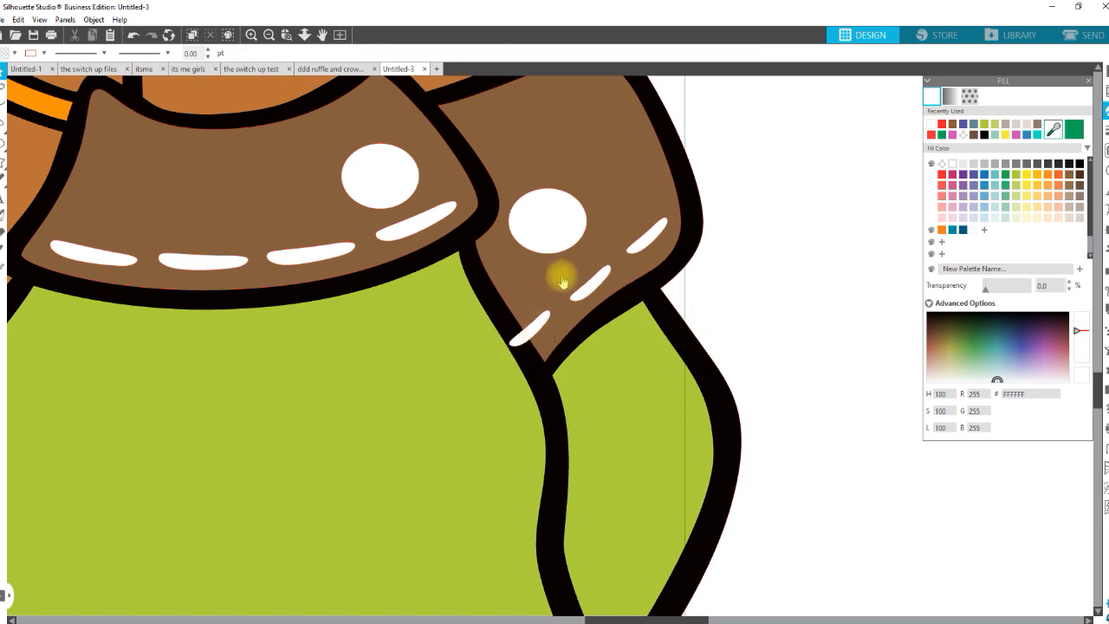
# - Delete the notch's points from the rear brown collar piece and make the edge under the new stitch flat
pyautogui.click(562, 278)
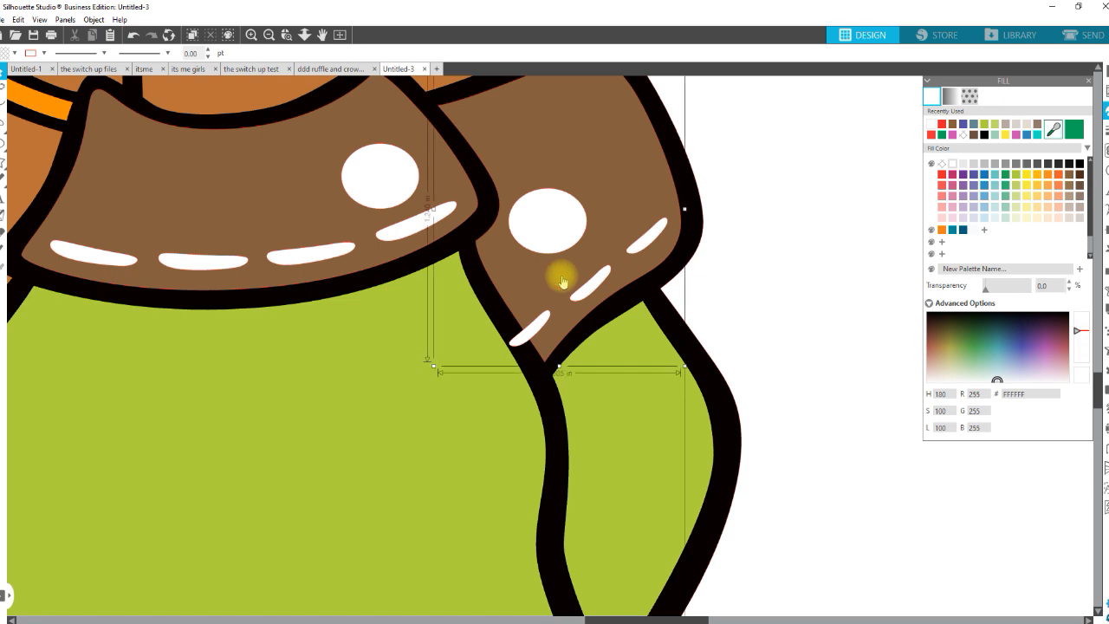
pyautogui.doubleClick(561, 280)
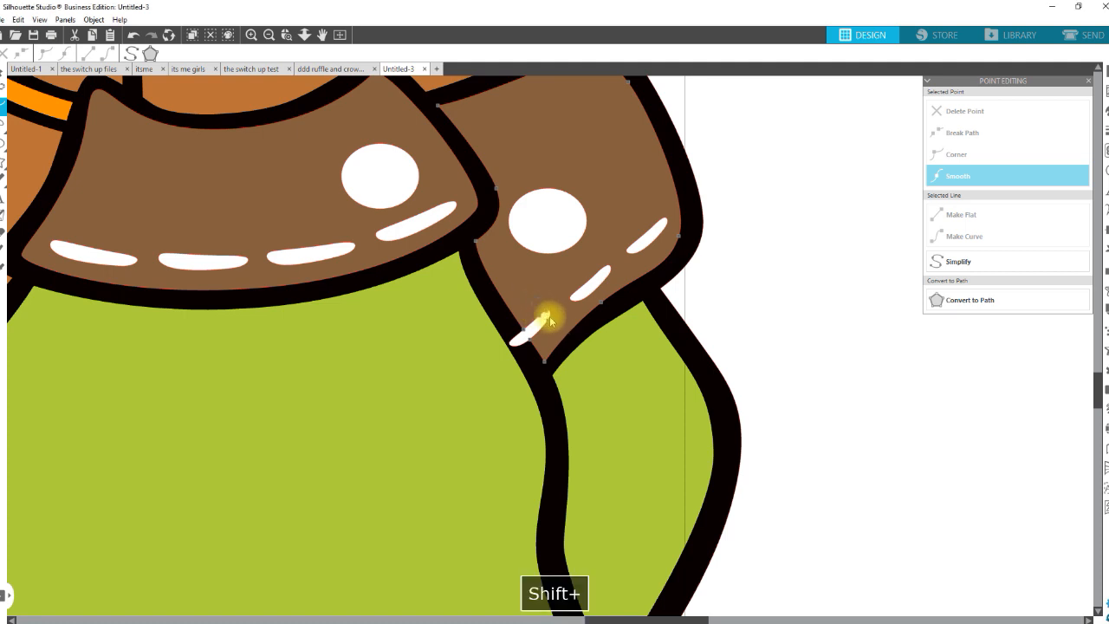
pyautogui.keyDown('shift'); pyautogui.click(546, 318); pyautogui.keyUp('shift')
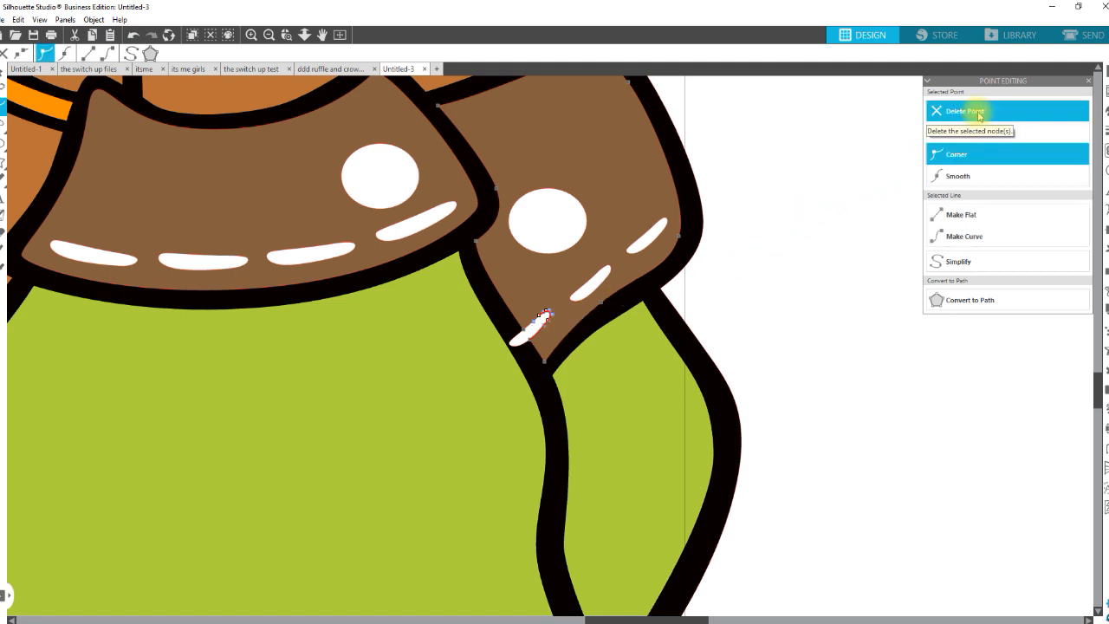
pyautogui.click(978, 113)
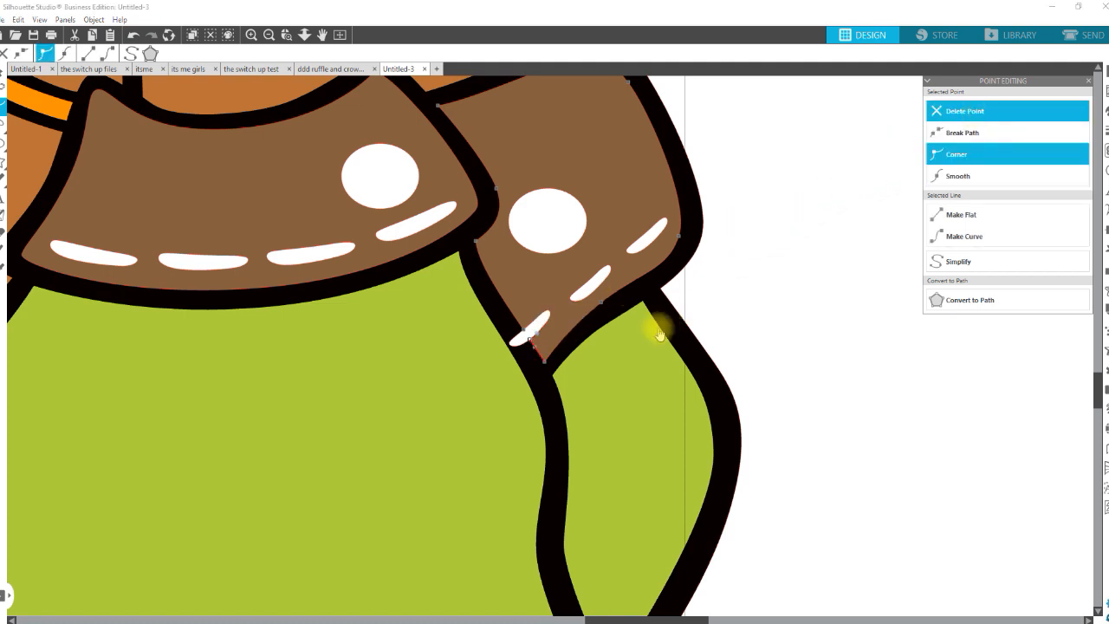
pyautogui.click(526, 334)
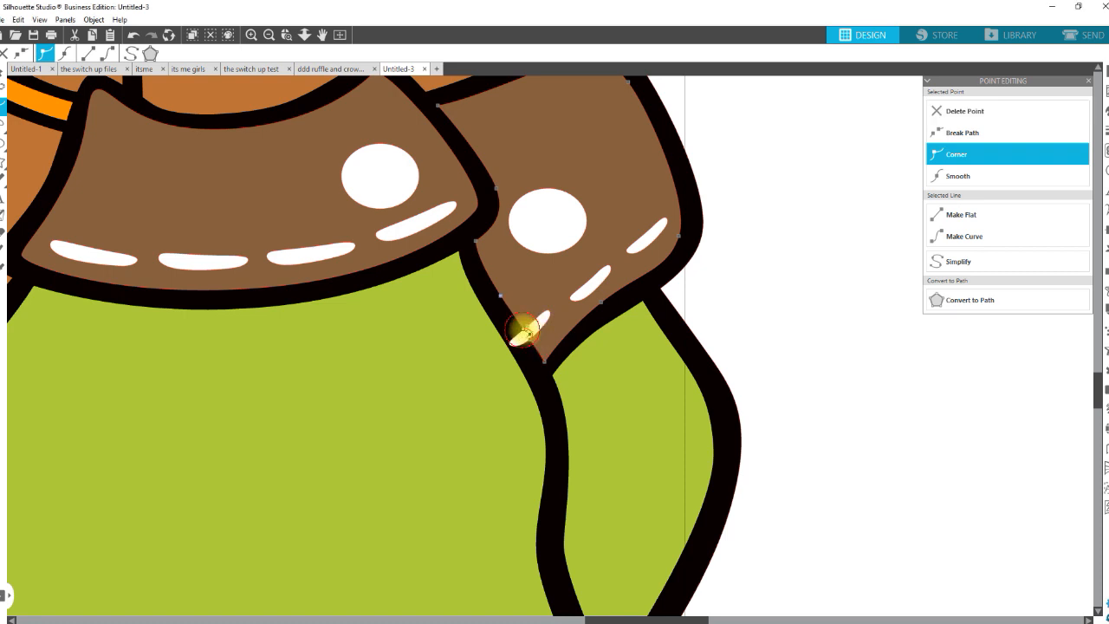
pyautogui.click(962, 221)
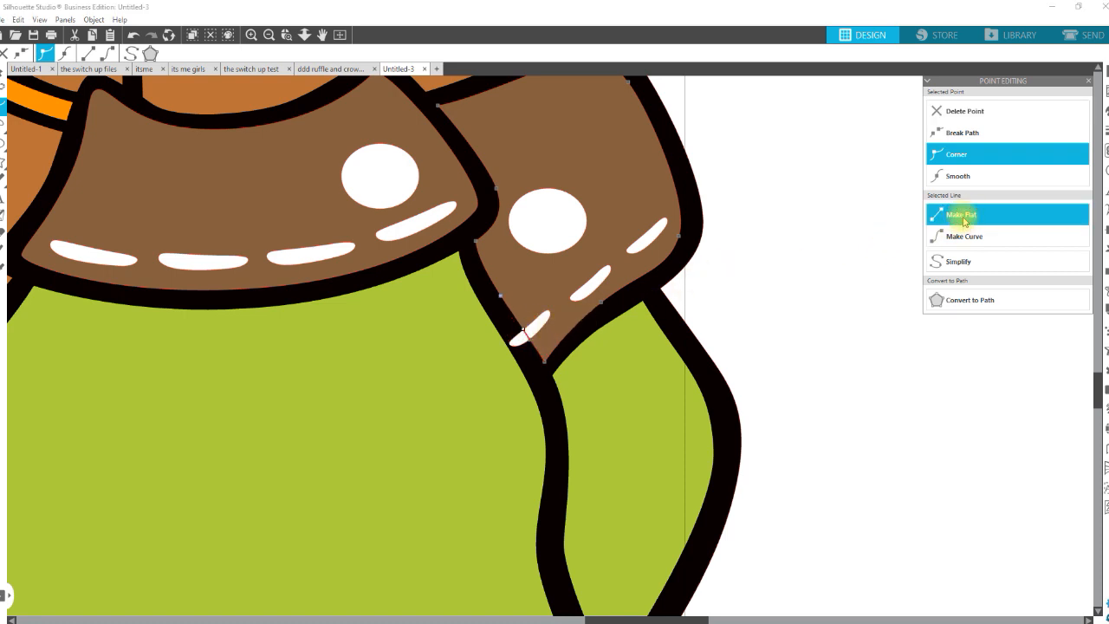
pyautogui.click(778, 308)
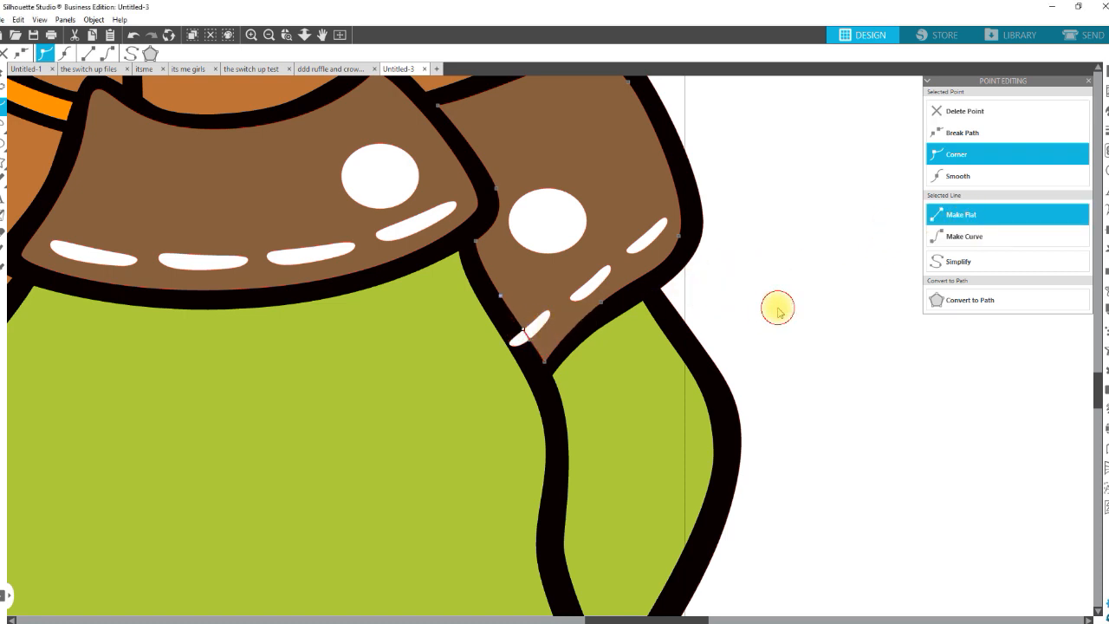
# - Place a copy of the rear brown collar piece in front and crop the overhanging stitch to its edge
pyautogui.click(546, 288)
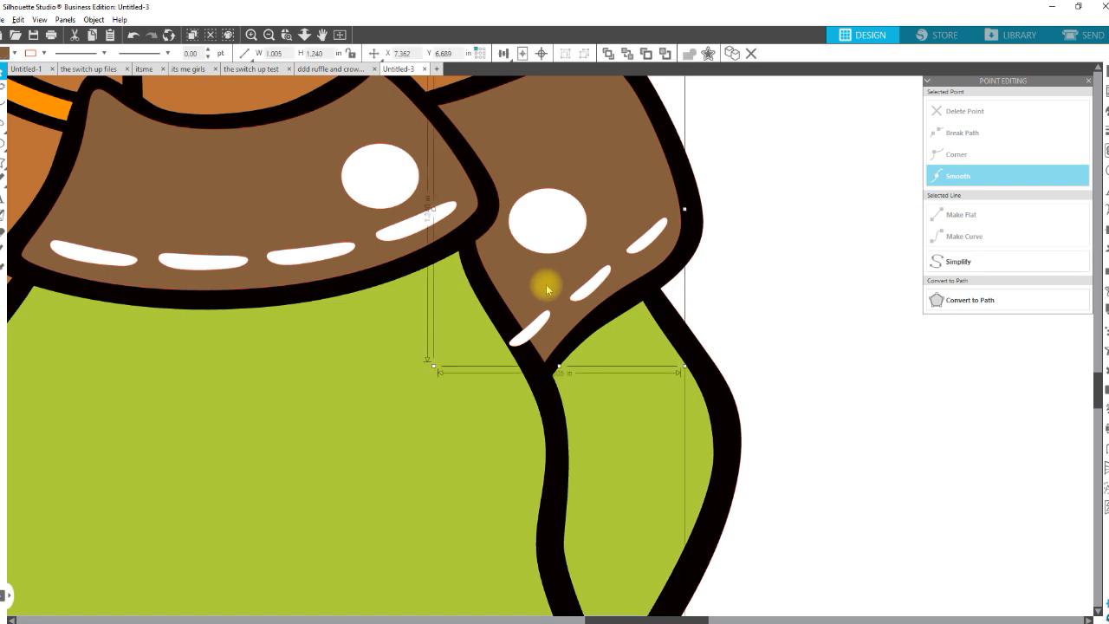
pyautogui.keyDown('alt'); pyautogui.click(547, 289); pyautogui.keyUp('alt')
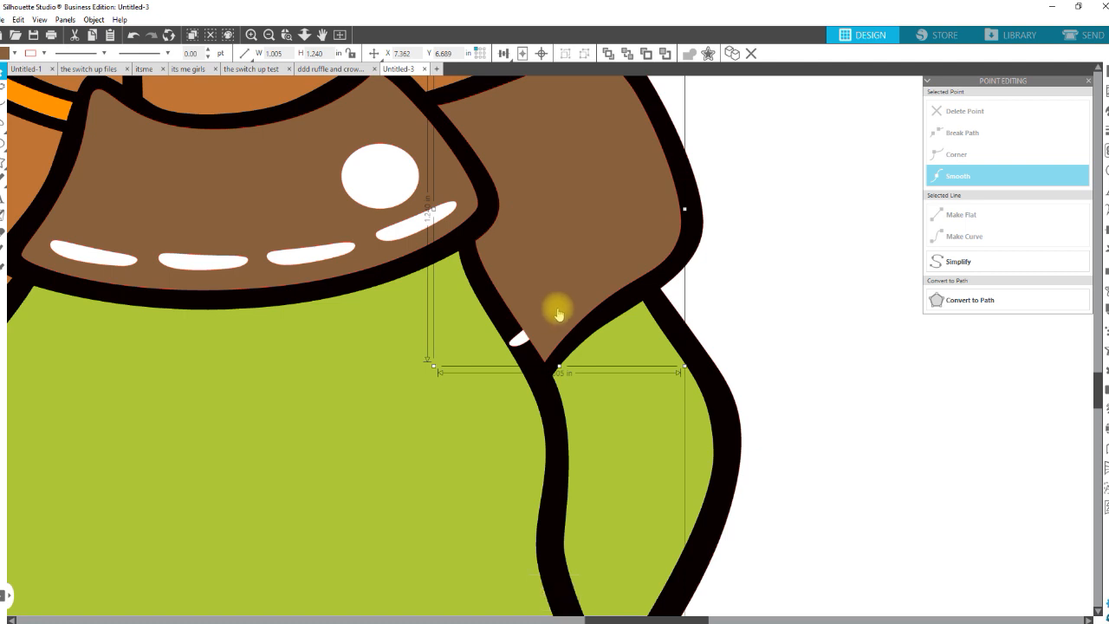
pyautogui.keyDown('shift'); pyautogui.click(522, 341); pyautogui.keyUp('shift')
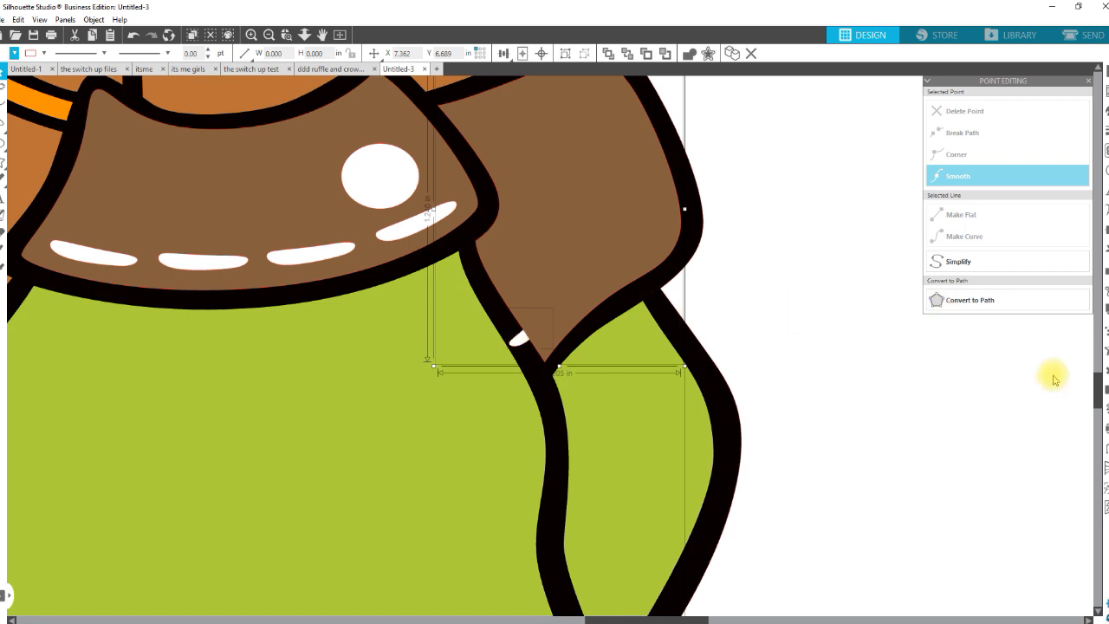
pyautogui.click(1106, 271)
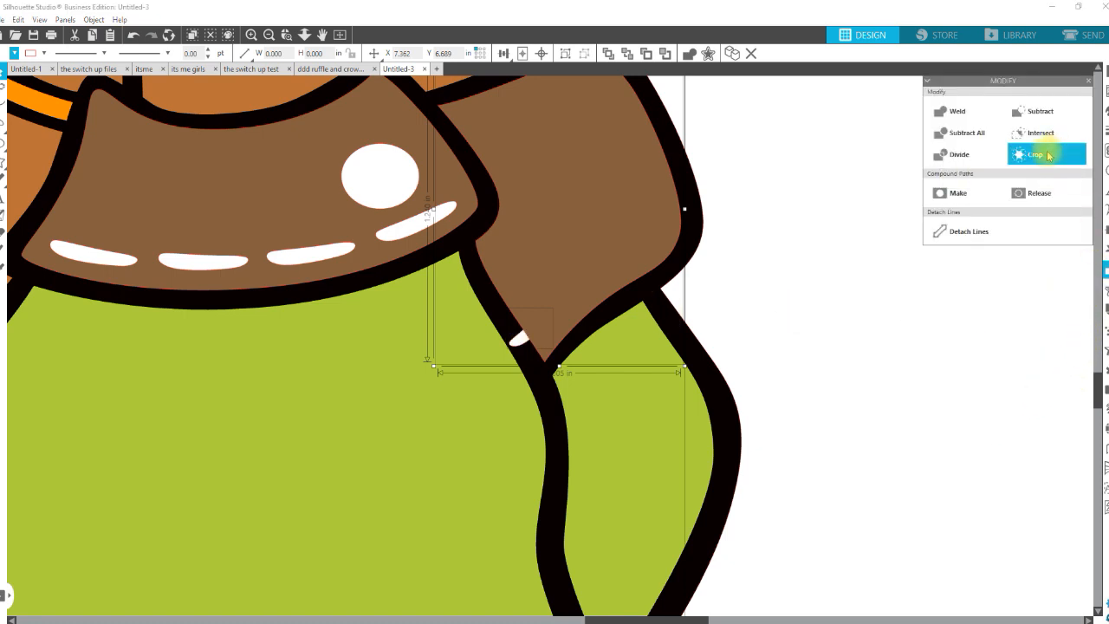
pyautogui.click(1031, 159)
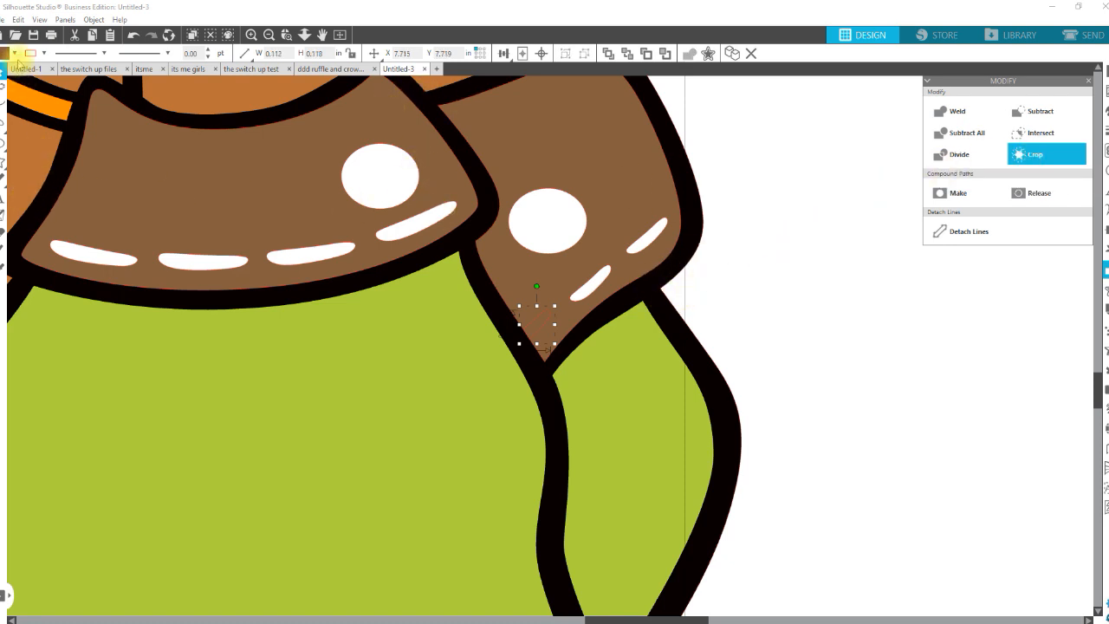
# - Fill the cropped stitch near the rear collar piece's tip with white
pyautogui.click(14, 53)
pyautogui.click(5, 85)
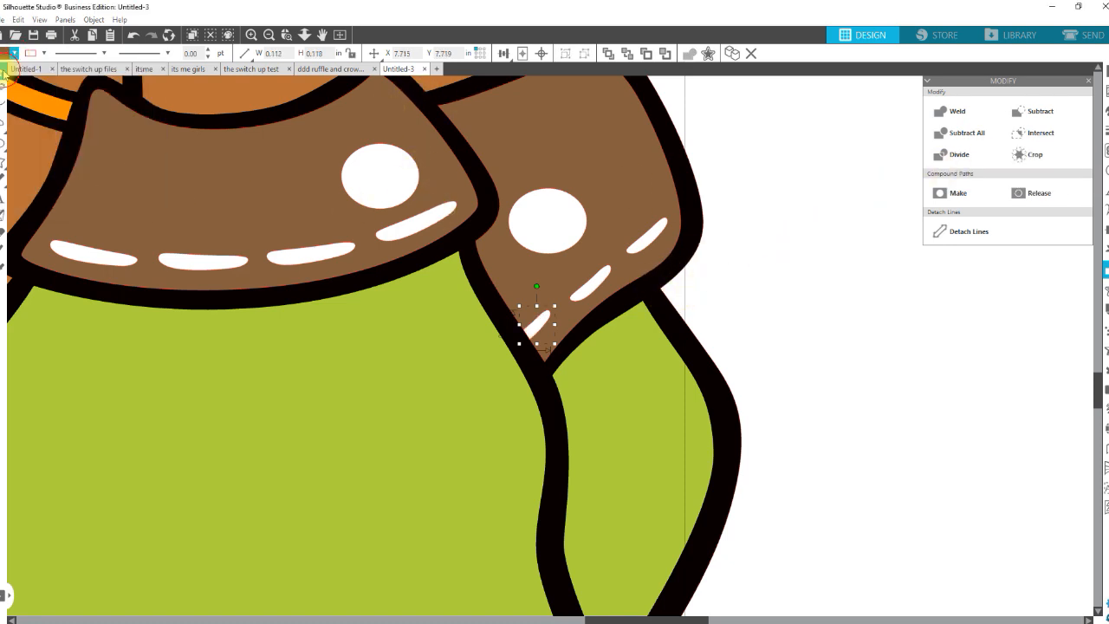
pyautogui.click(769, 248)
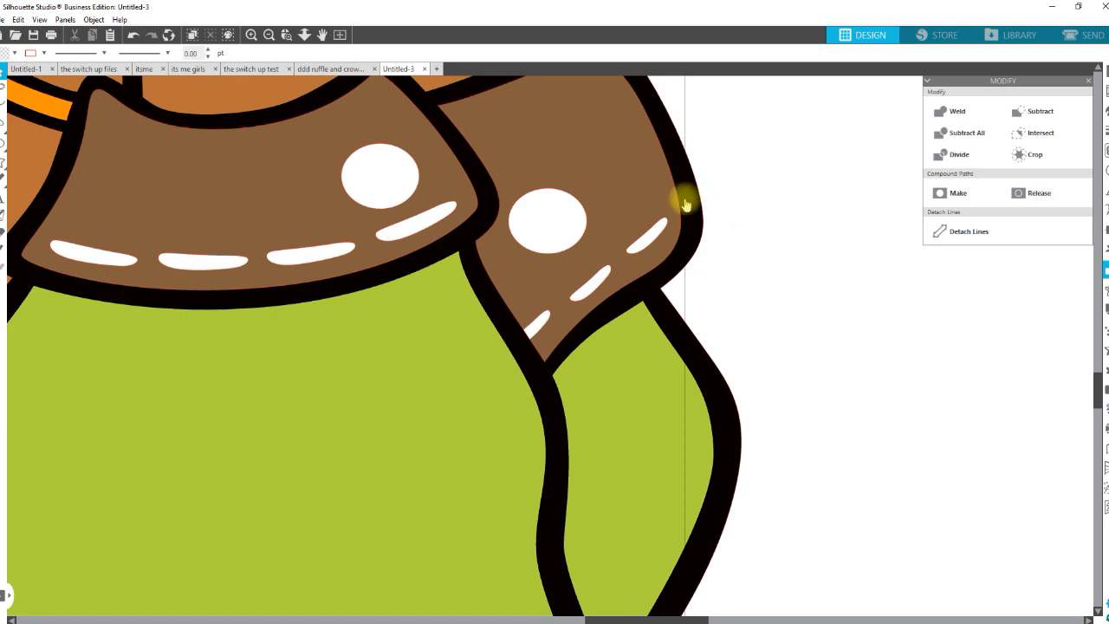
# - Group the three round buttons on the collar and cuffs and fill them with purple
pyautogui.click(305, 35)
pyautogui.moveTo(419, 335); pyautogui.dragTo(373, 199)
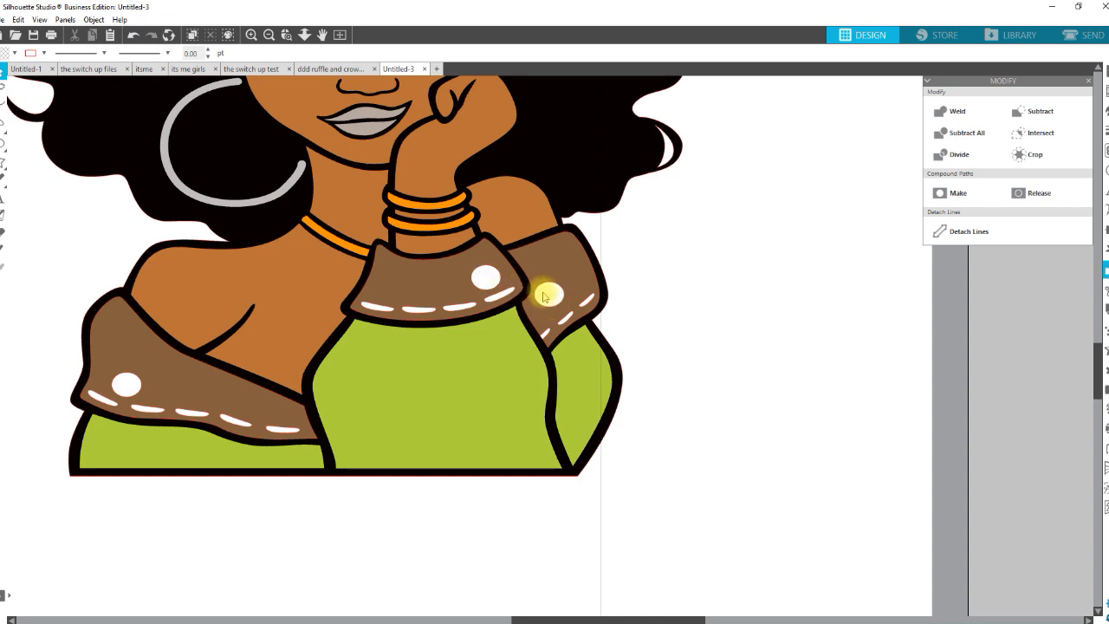
pyautogui.click(546, 295)
pyautogui.keyDown('shift'); pyautogui.click(129, 384); pyautogui.keyUp('shift')
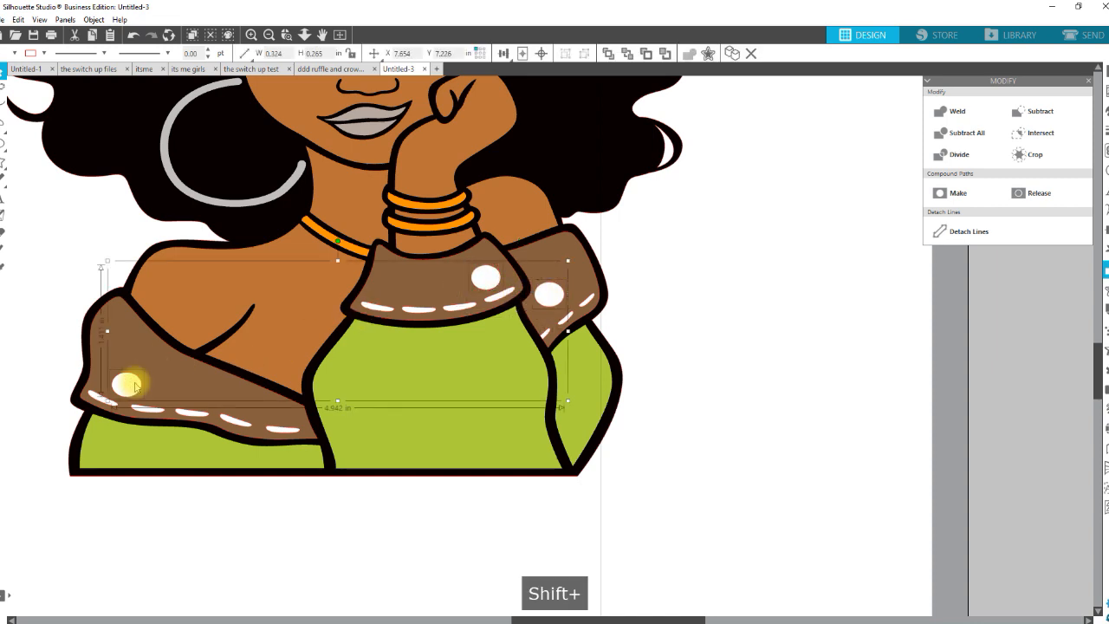
pyautogui.rightClick(149, 387)
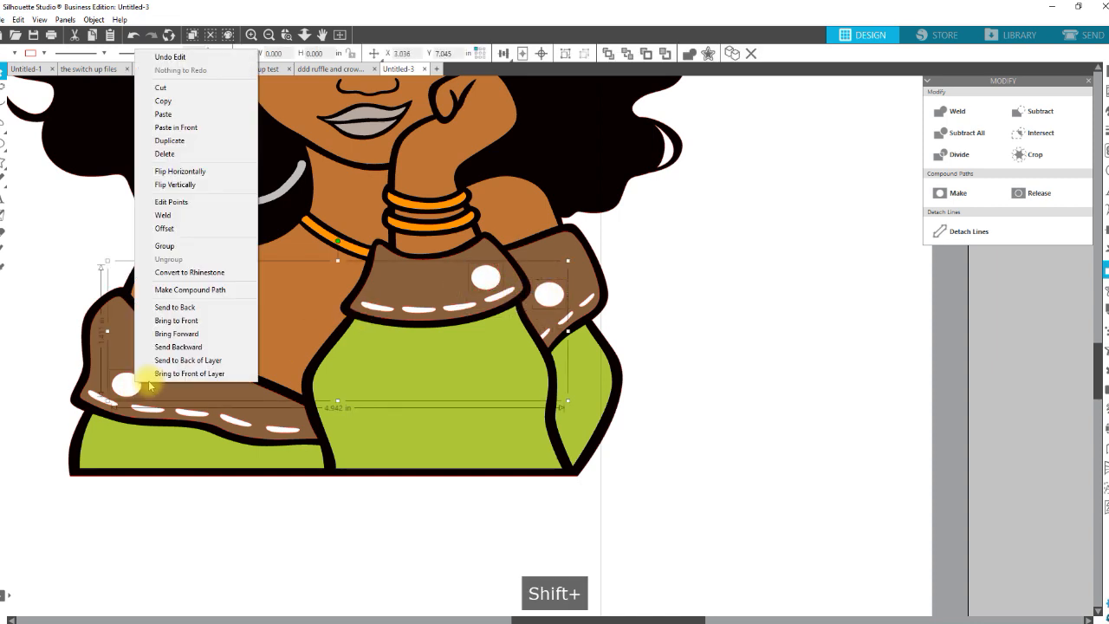
pyautogui.click(173, 247)
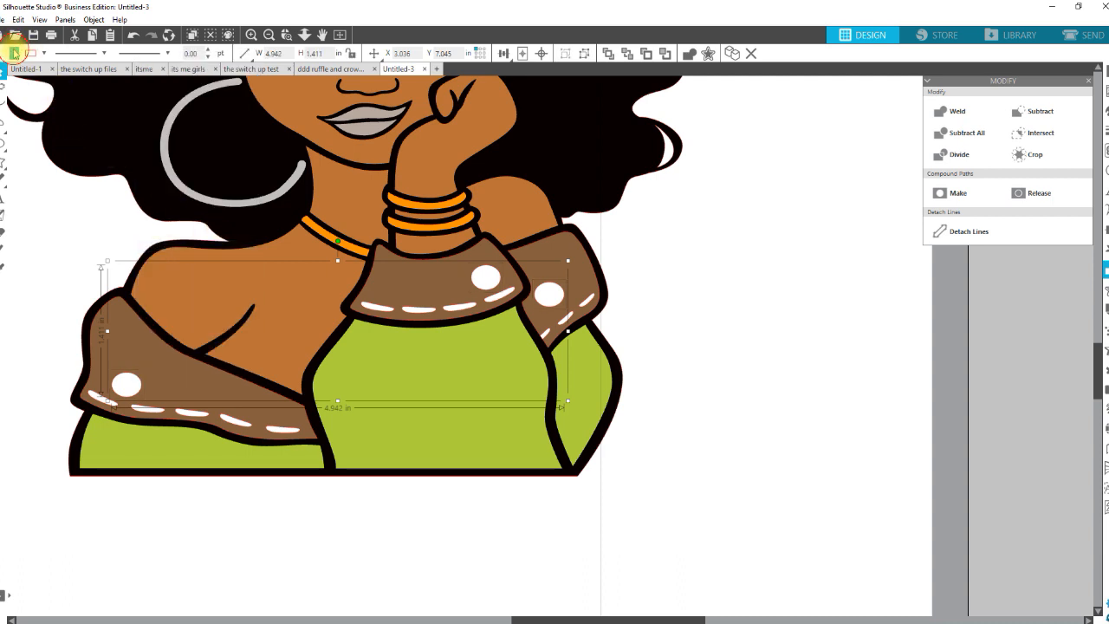
pyautogui.click(14, 54)
pyautogui.click(32, 108)
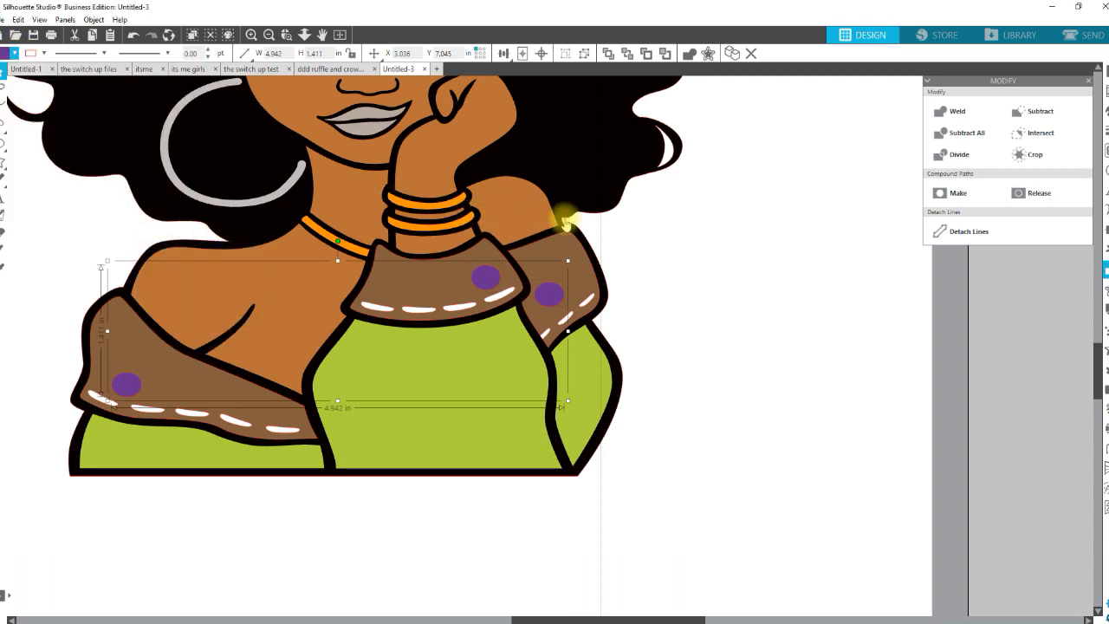
# - Fill the orange necklace and bracelets with blue
pyautogui.click(448, 204)
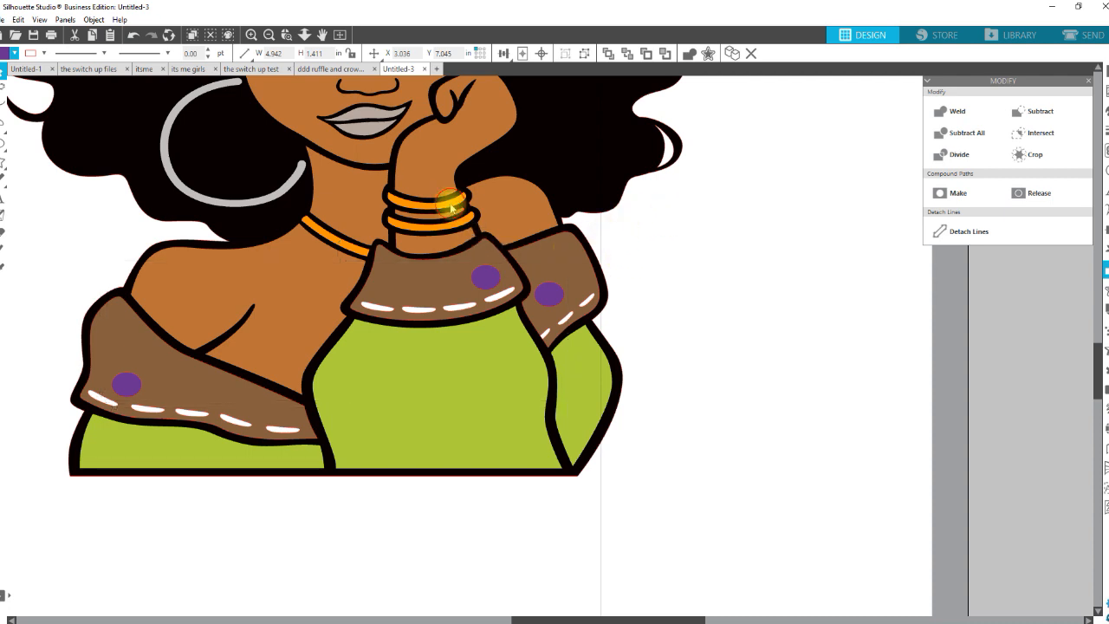
pyautogui.click(14, 54)
pyautogui.click(43, 110)
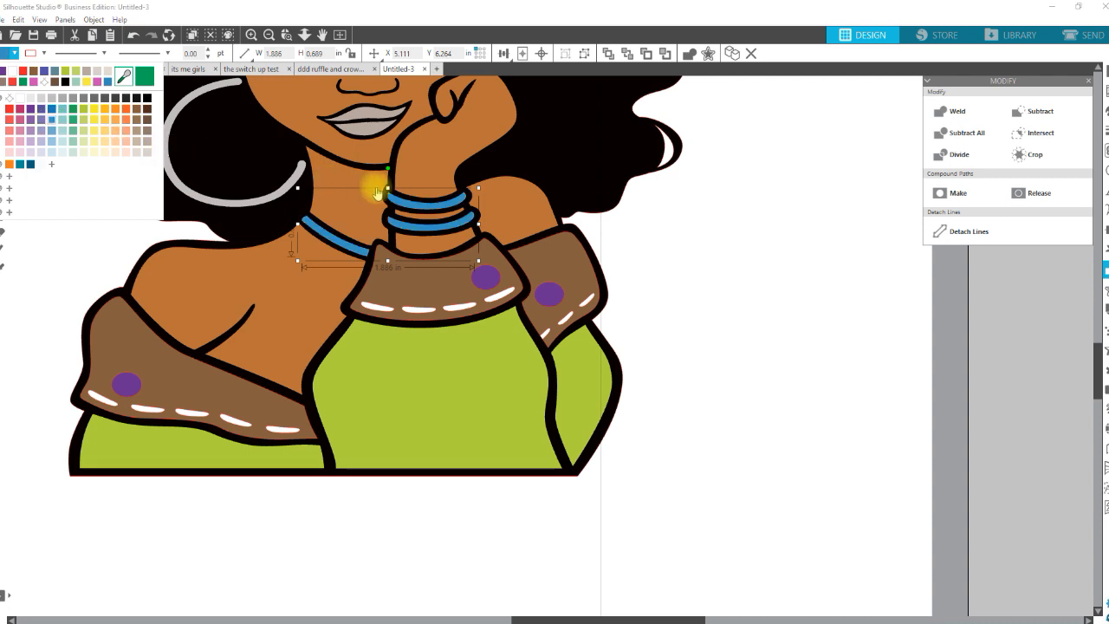
# - Ungroup the necklace from the bracelets and fill only the necklace with pale yellow
pyautogui.rightClick(403, 204)
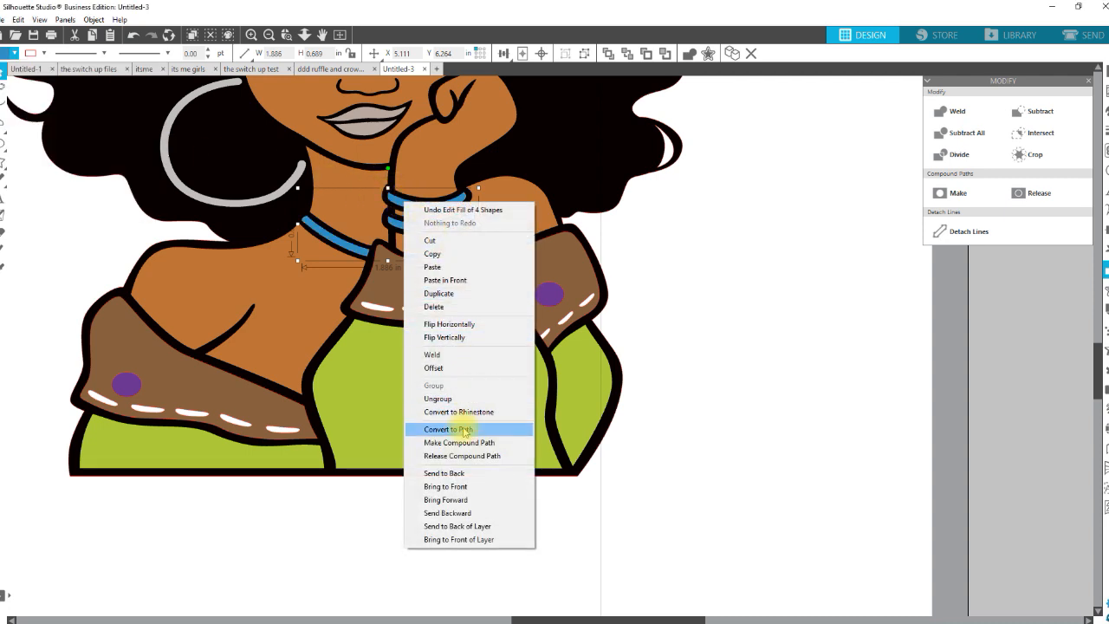
pyautogui.click(448, 403)
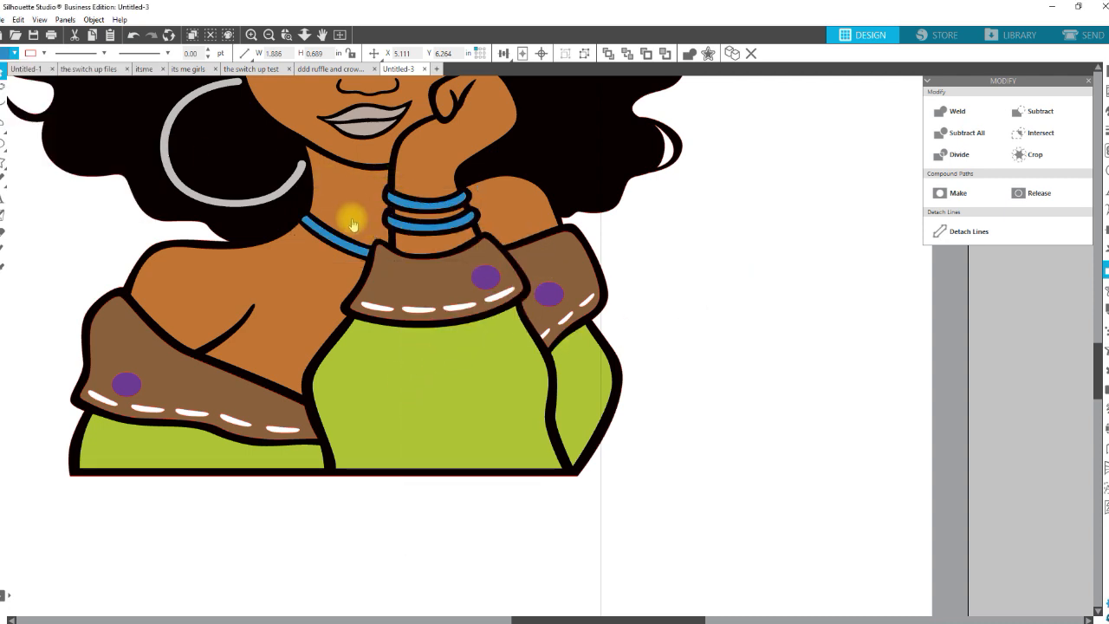
pyautogui.click(319, 247)
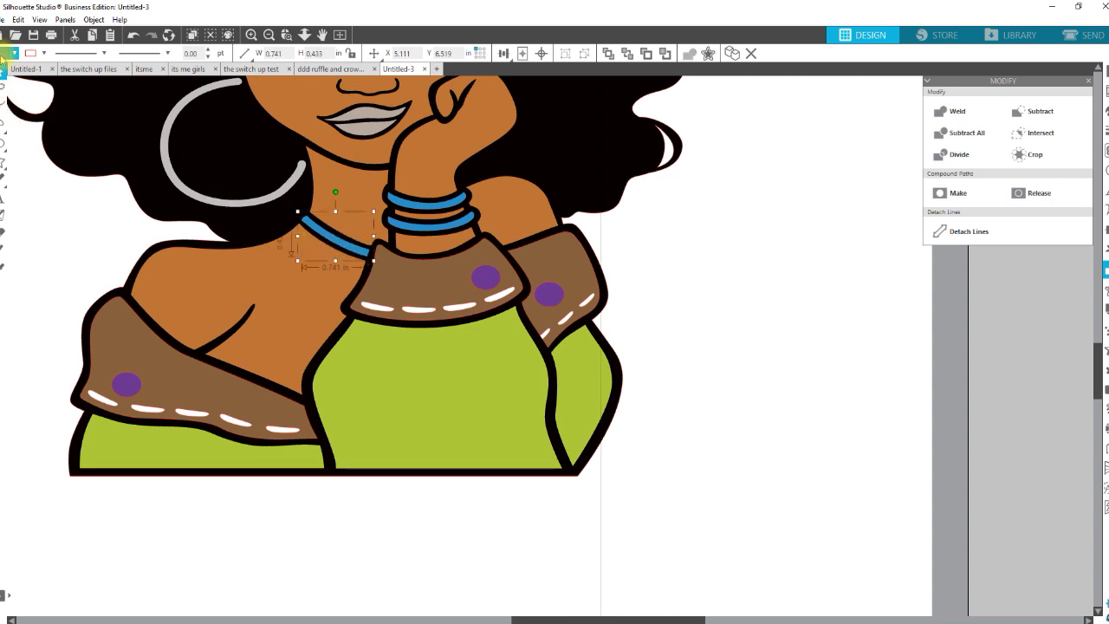
pyautogui.click(11, 53)
pyautogui.click(95, 144)
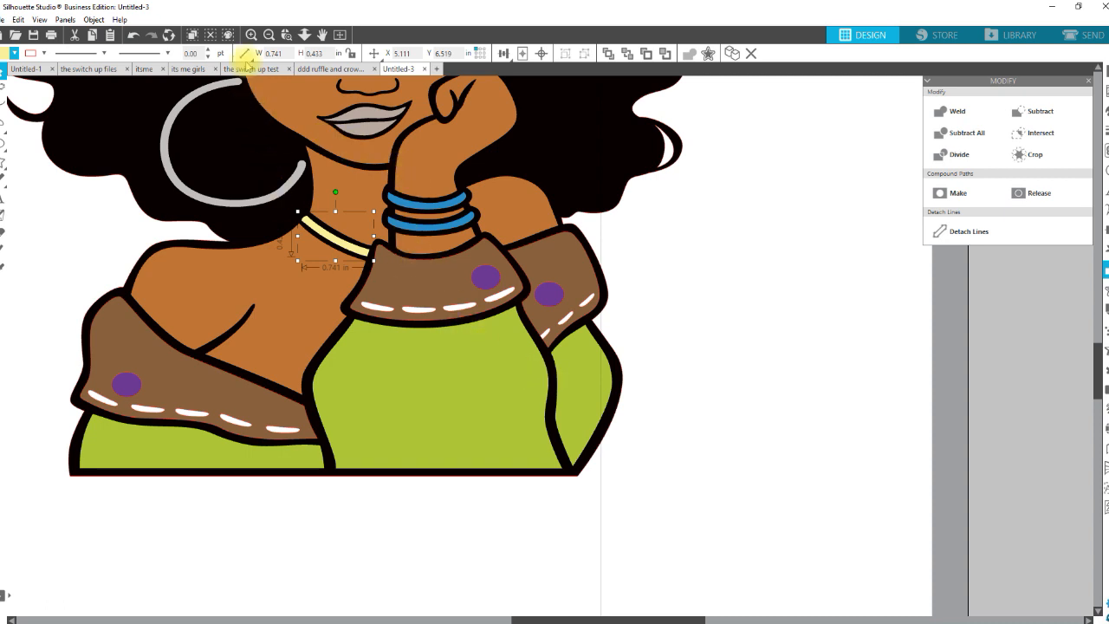
# - Draw a small circle about 0.056 in wide on the girl's open eye
pyautogui.click(304, 35)
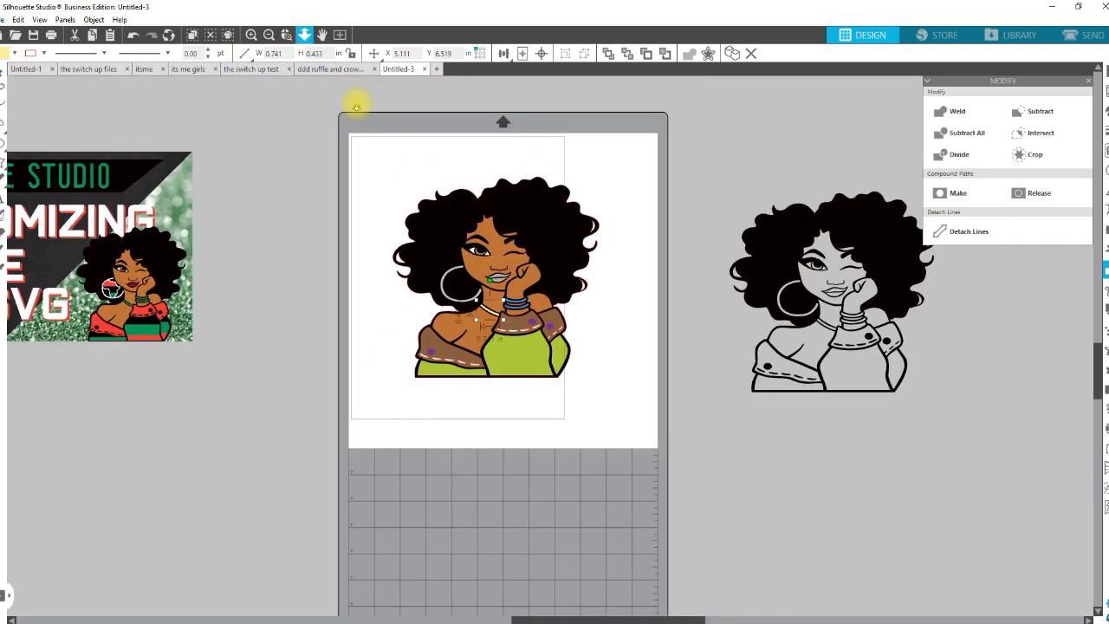
pyautogui.moveTo(356, 108); pyautogui.dragTo(320, 219)
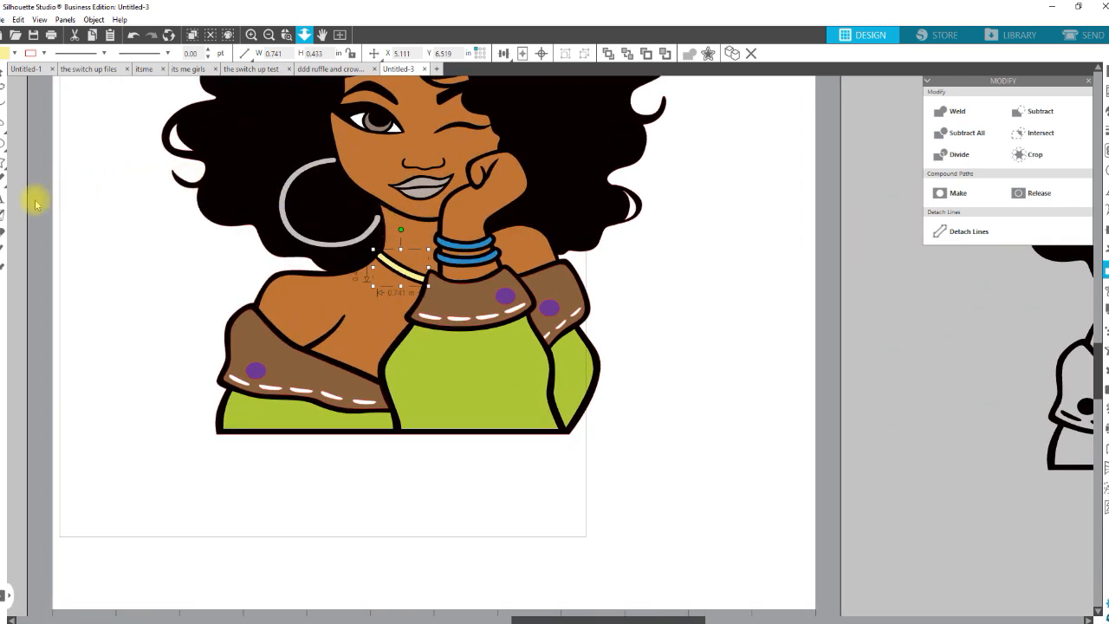
pyautogui.click(3, 143)
pyautogui.click(52, 144)
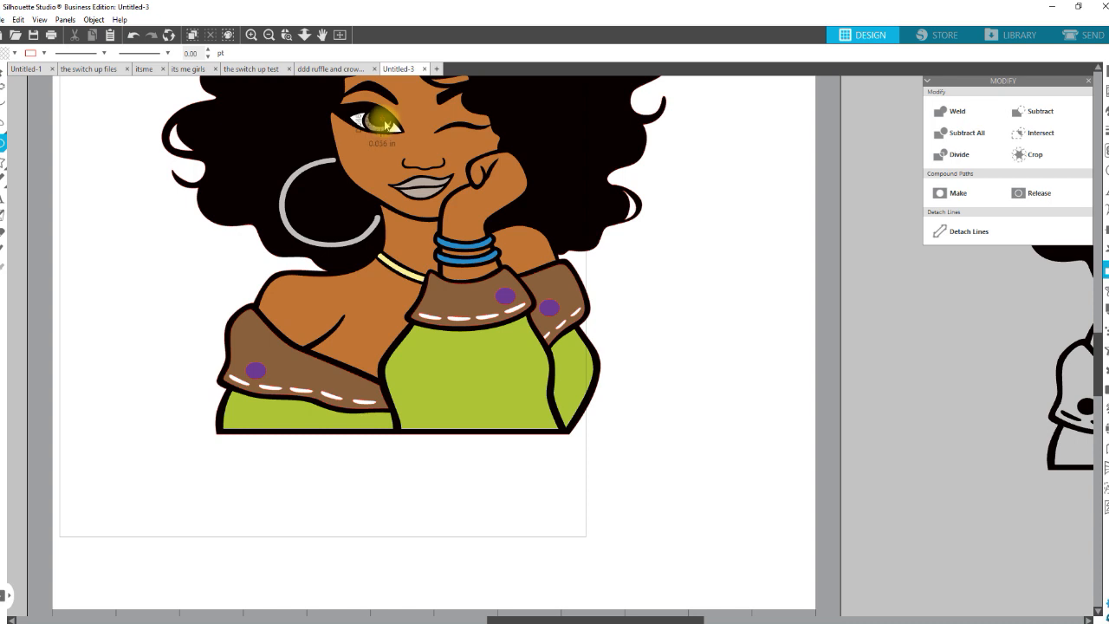
pyautogui.moveTo(387, 125); pyautogui.dragTo(389, 127)
# - Fill the small eye circle with white and place it as a highlight on the pupil
pyautogui.click(14, 53)
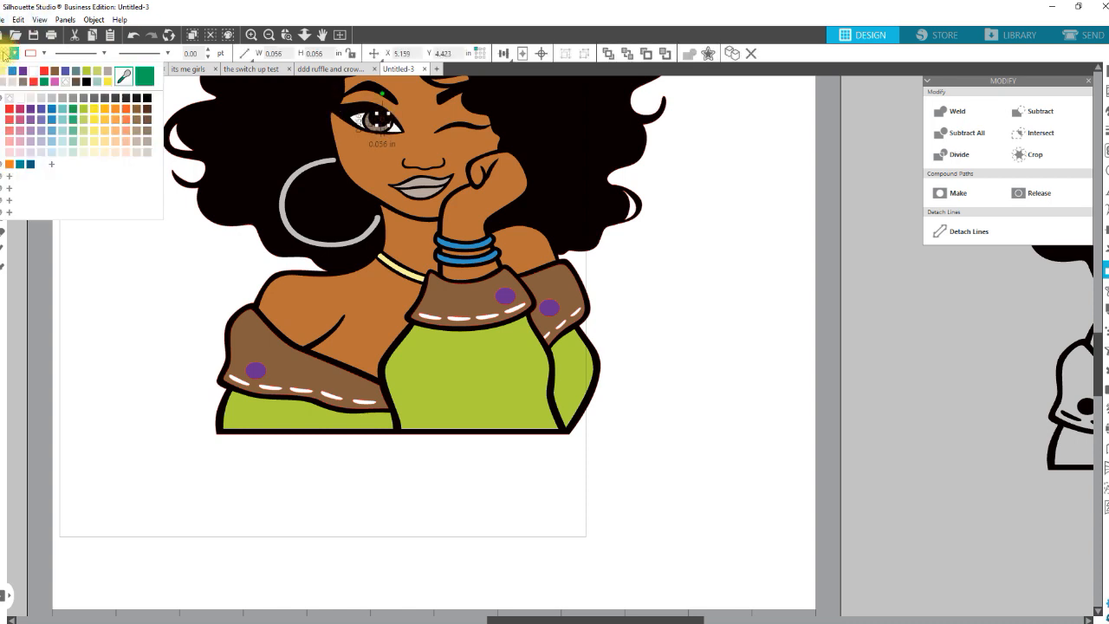
pyautogui.click(33, 80)
pyautogui.click(42, 53)
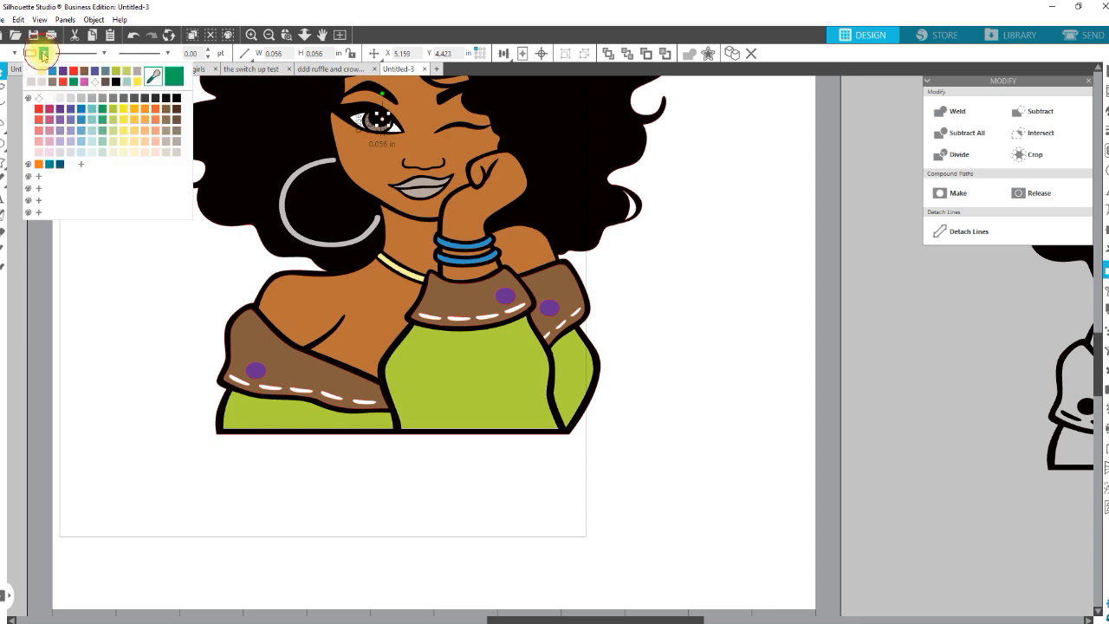
pyautogui.click(88, 81)
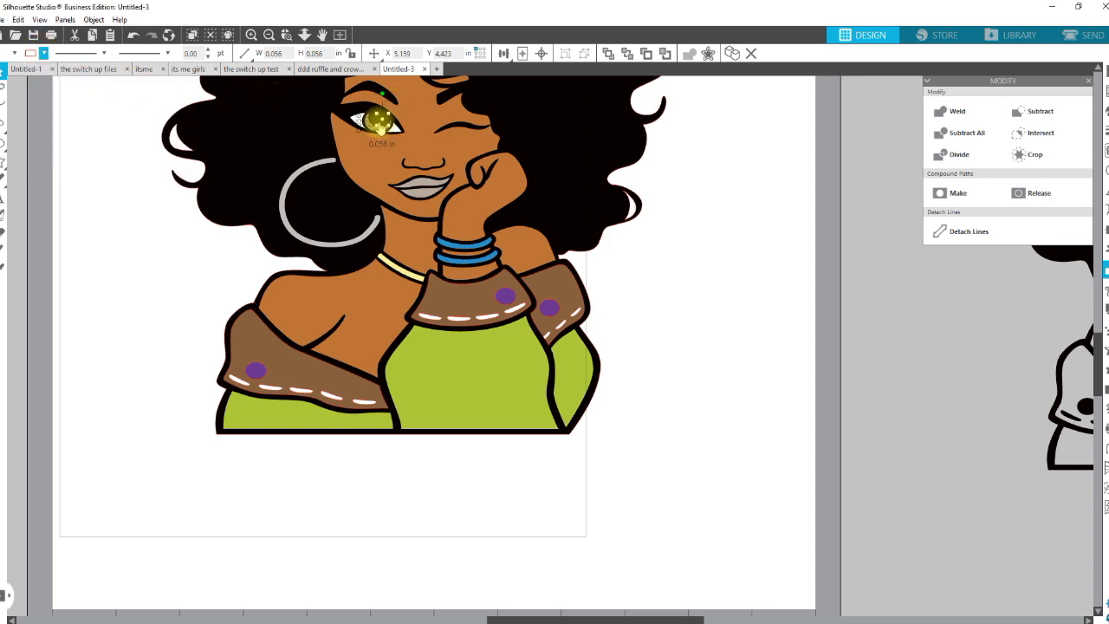
pyautogui.moveTo(383, 118); pyautogui.dragTo(370, 117)
pyautogui.click(760, 235)
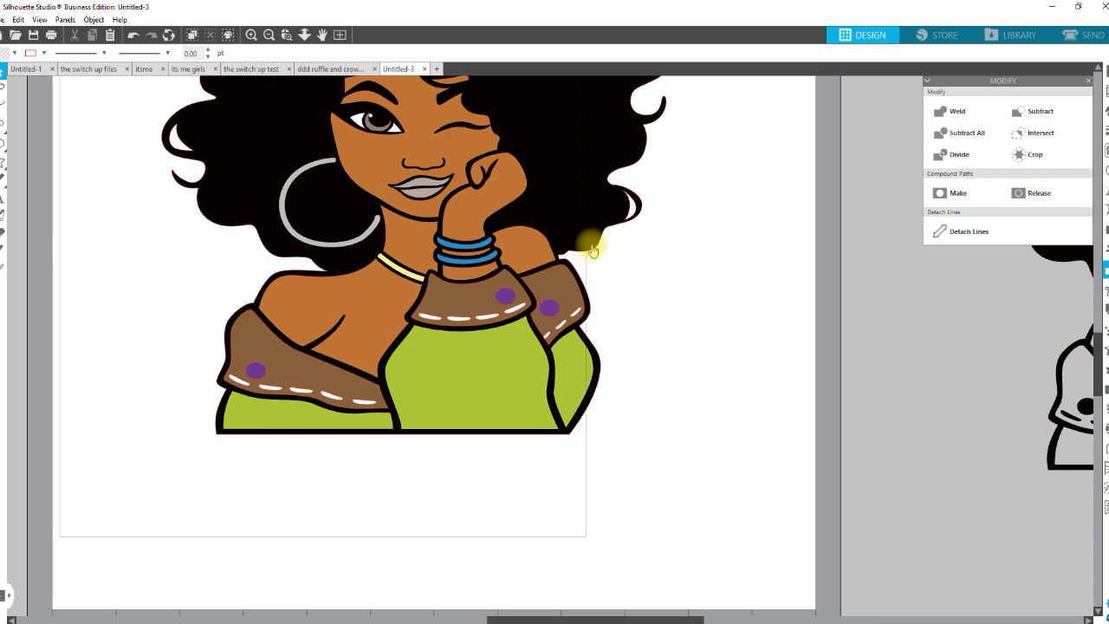
# - Try the argyle pattern on the green clothing, and fill the clothing with the pink, red and turquoise dot pattern
pyautogui.moveTo(4, 183)
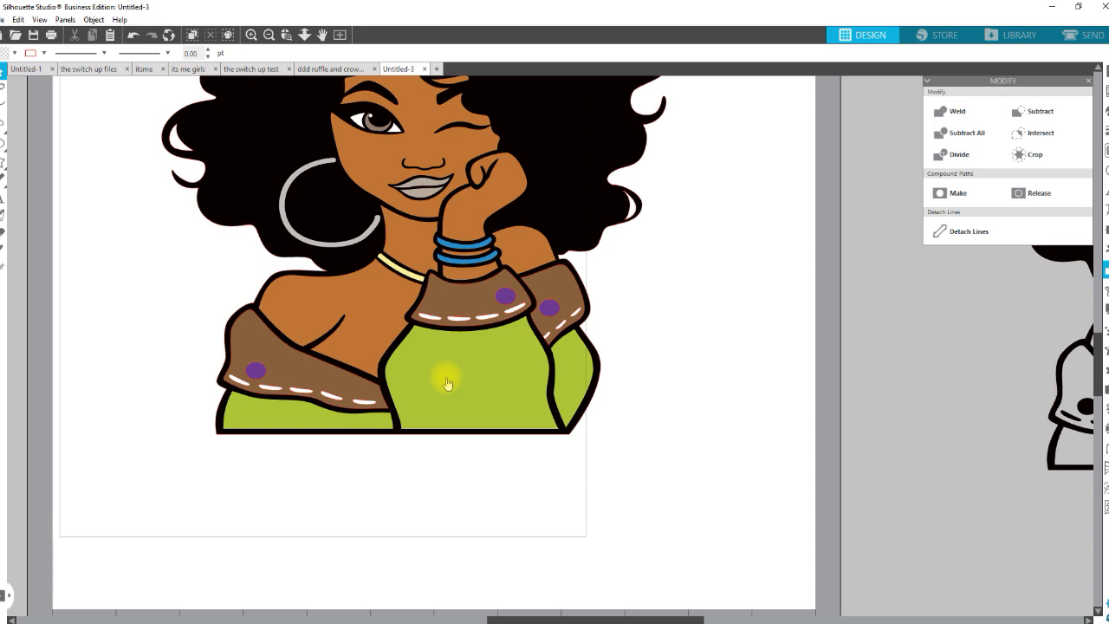
pyautogui.click(567, 387)
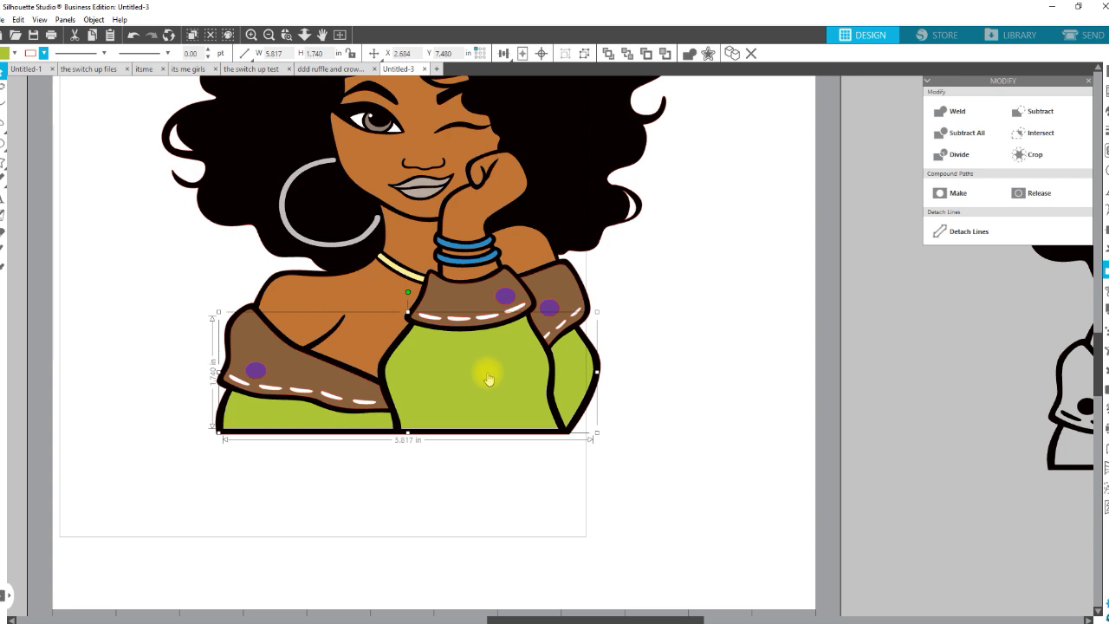
pyautogui.click(1102, 110)
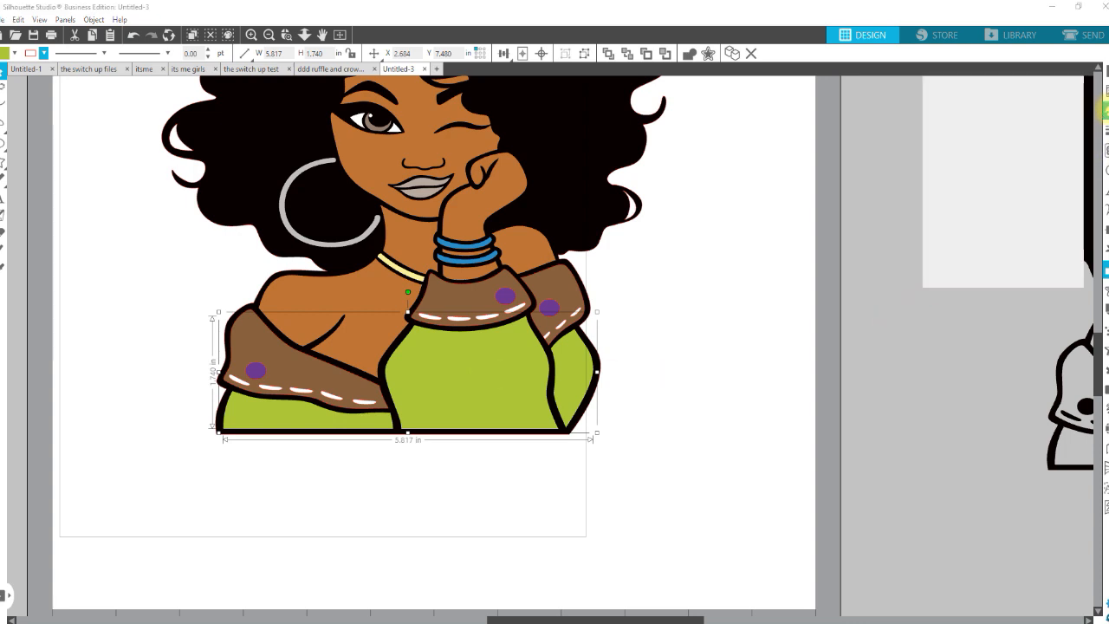
pyautogui.click(970, 96)
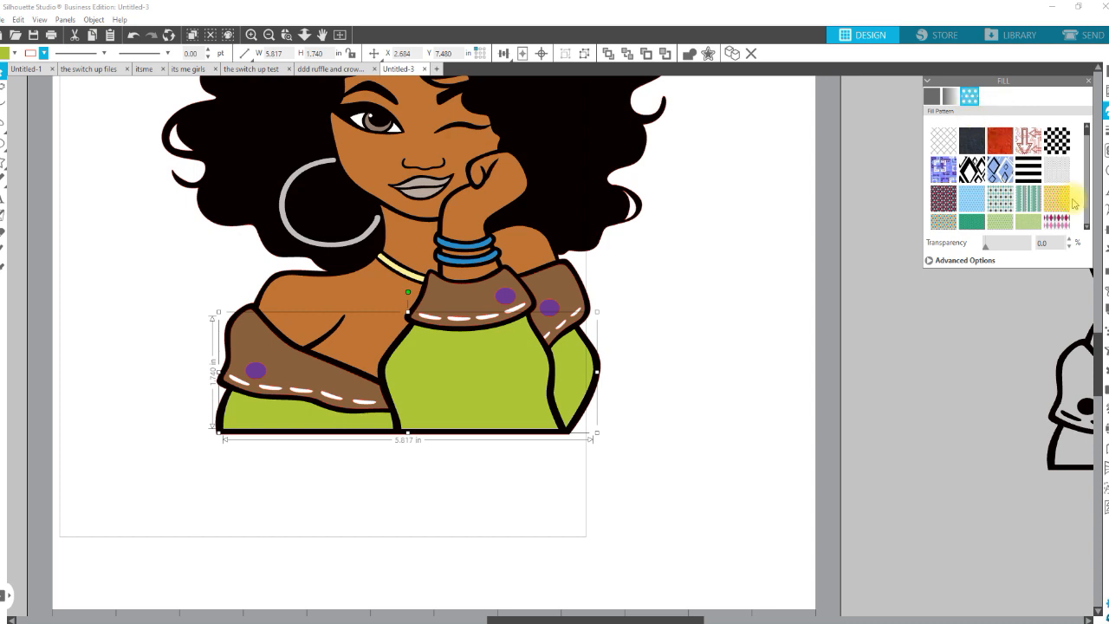
pyautogui.click(1003, 203)
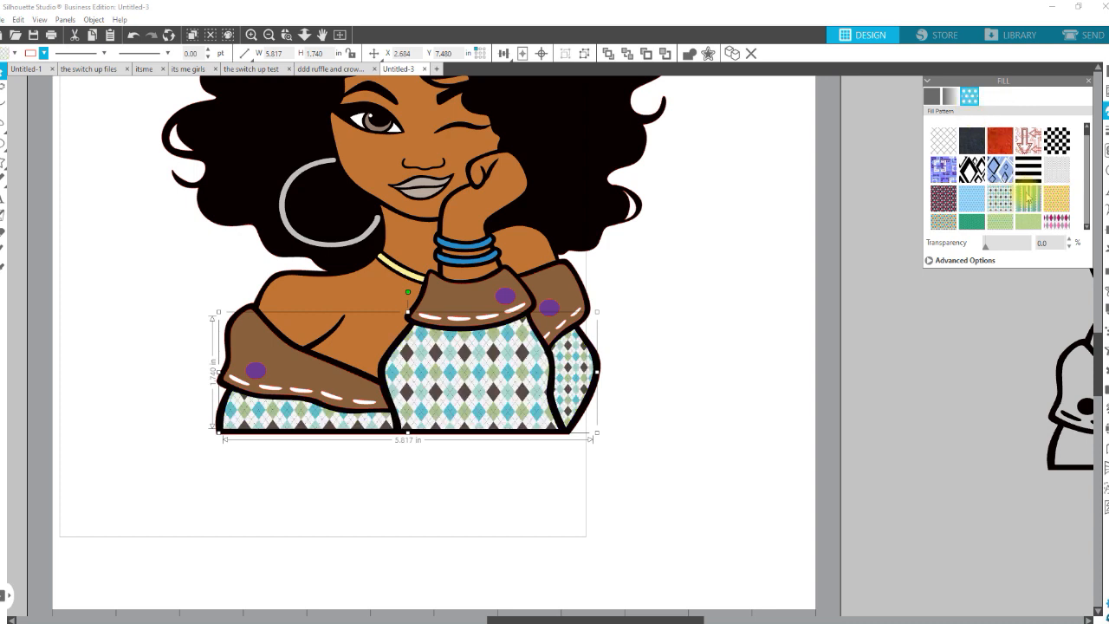
pyautogui.click(942, 199)
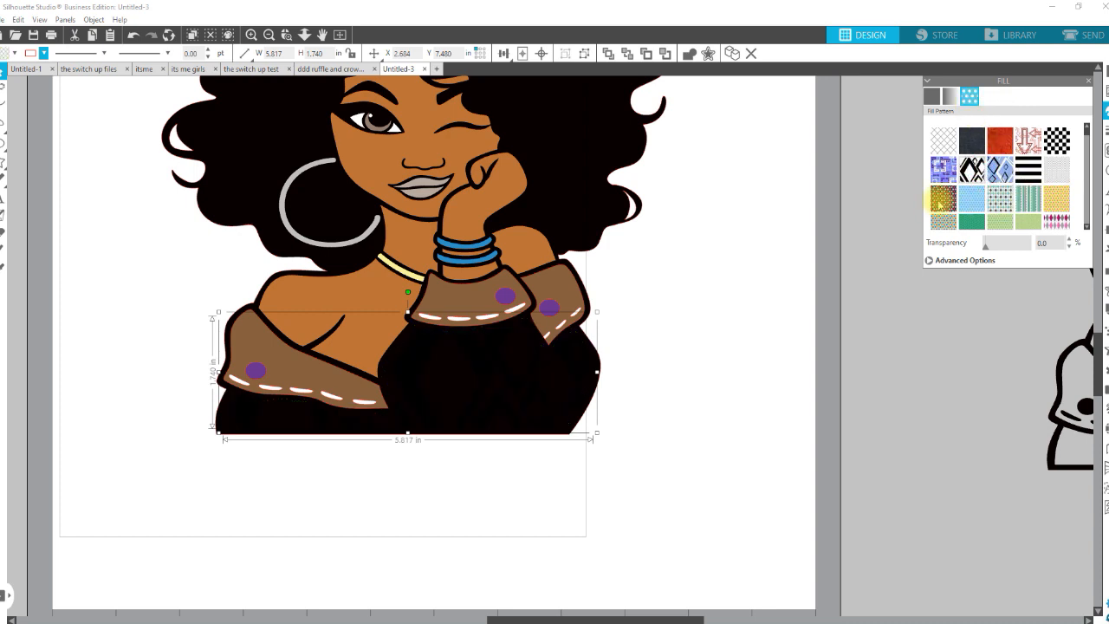
pyautogui.click(942, 205)
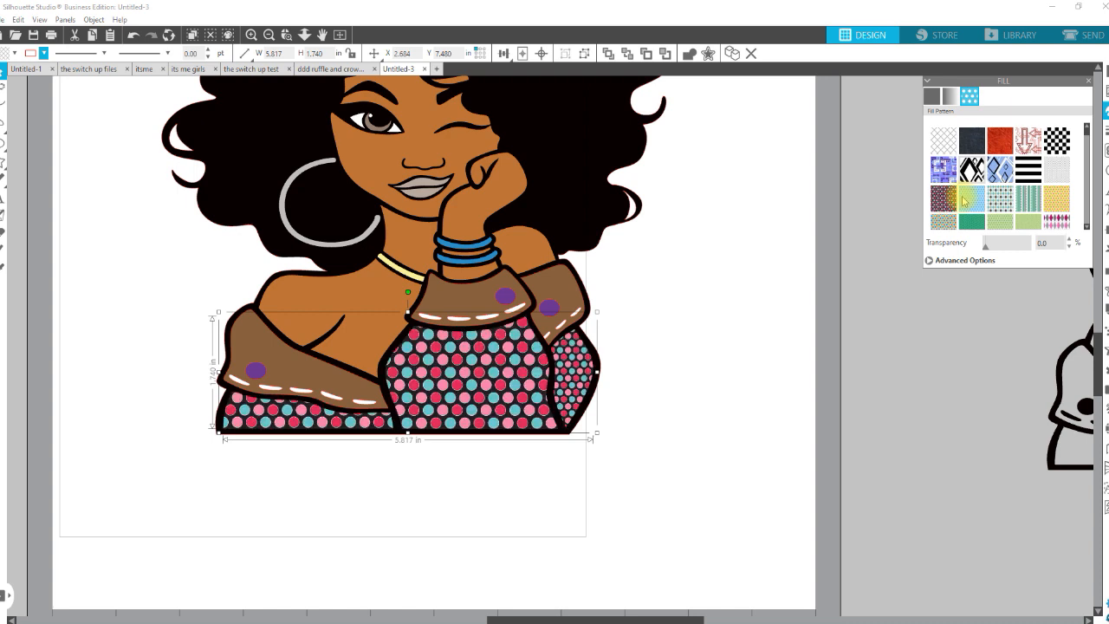
# - Preserve the dot pattern's aspect ratio on the clothing and scale the pattern to 76%
pyautogui.scroll(-2, 953, 208)
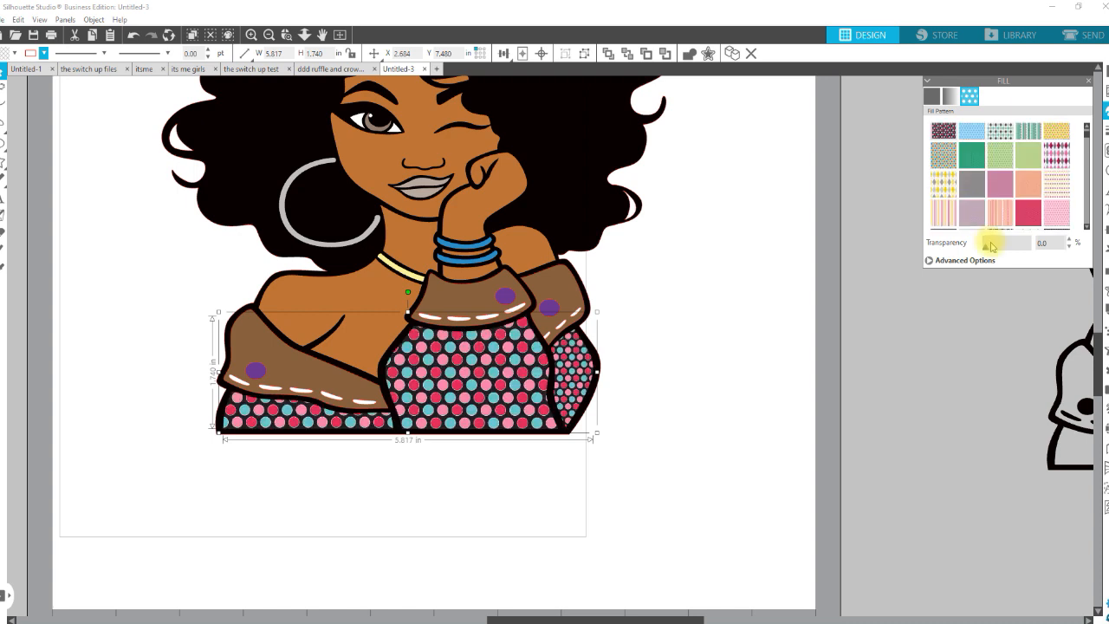
pyautogui.click(930, 261)
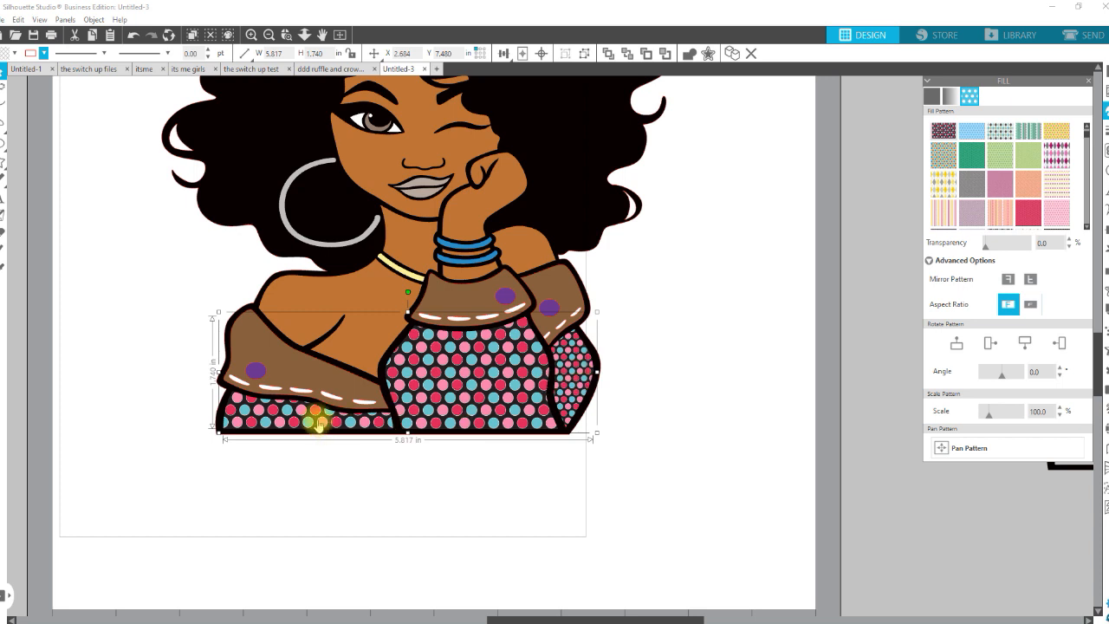
pyautogui.rightClick(442, 378)
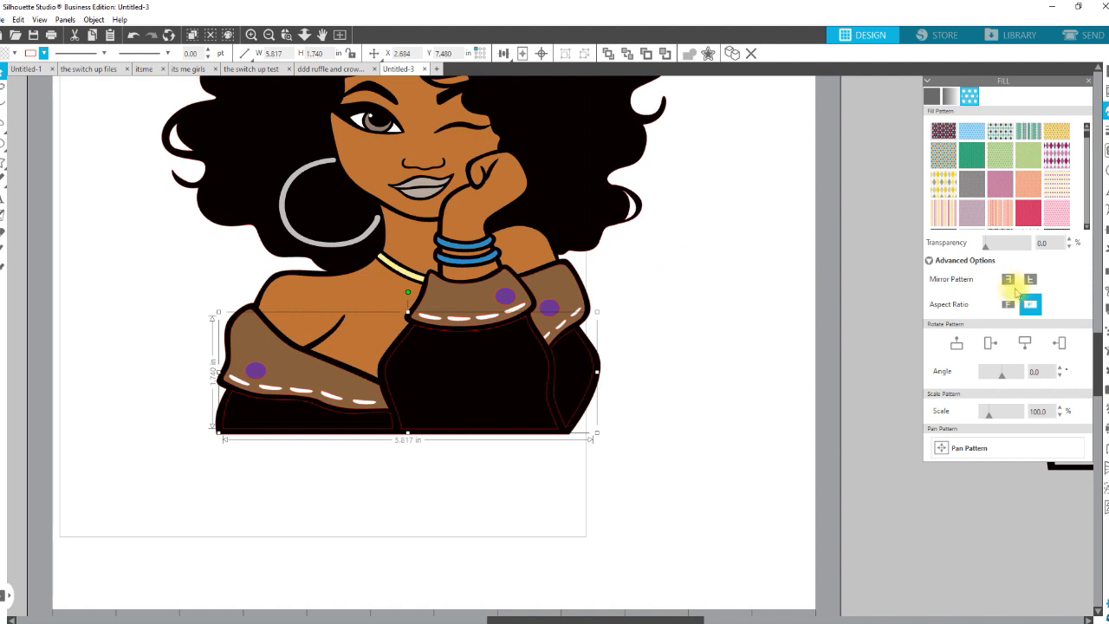
pyautogui.click(942, 132)
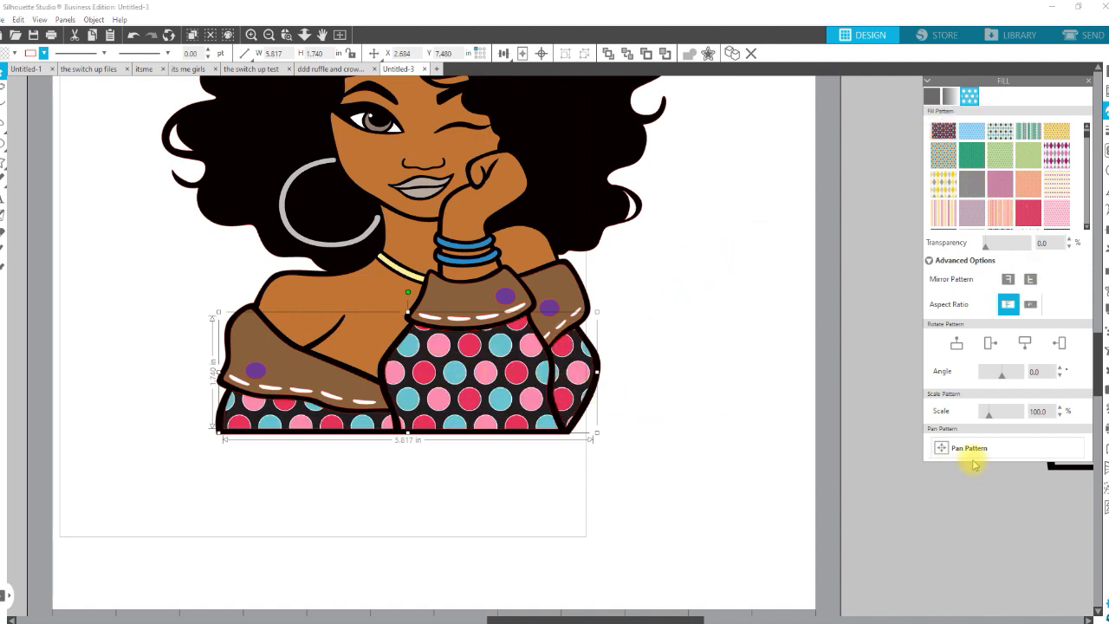
pyautogui.moveTo(987, 413)
pyautogui.mouseDown()
pyautogui.moveTo(997, 420)
pyautogui.moveTo(987, 416)
pyautogui.mouseUp()
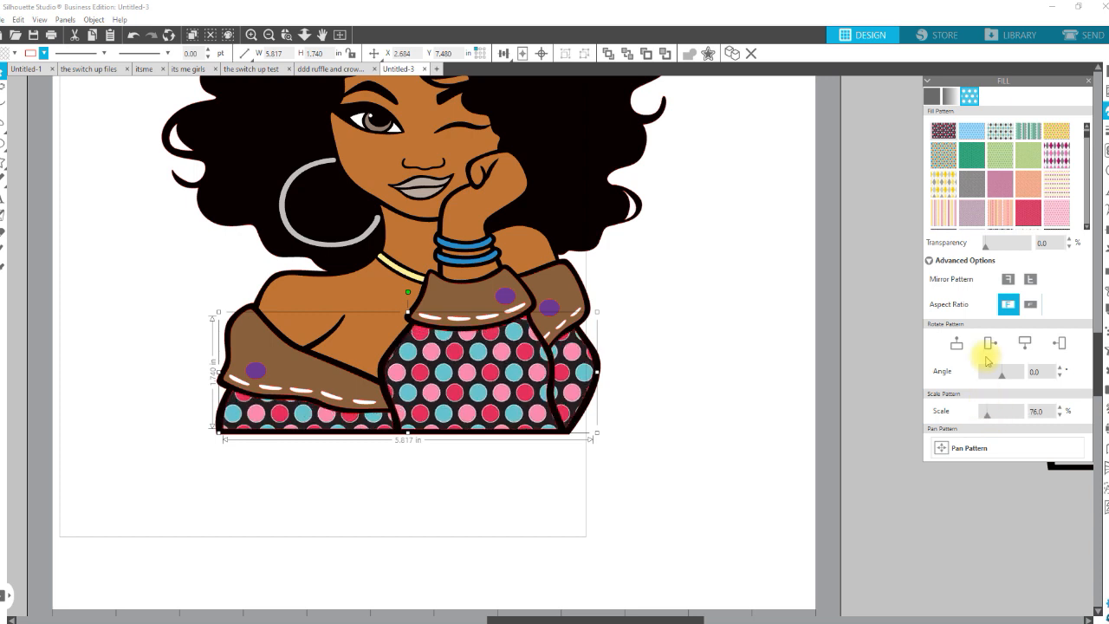
# - Try the magenta glitter and the Monster Inc plaid, stripe and dot patterns on the clothing
pyautogui.scroll(-5, 1023, 184)
pyautogui.scroll(-6, 1028, 185)
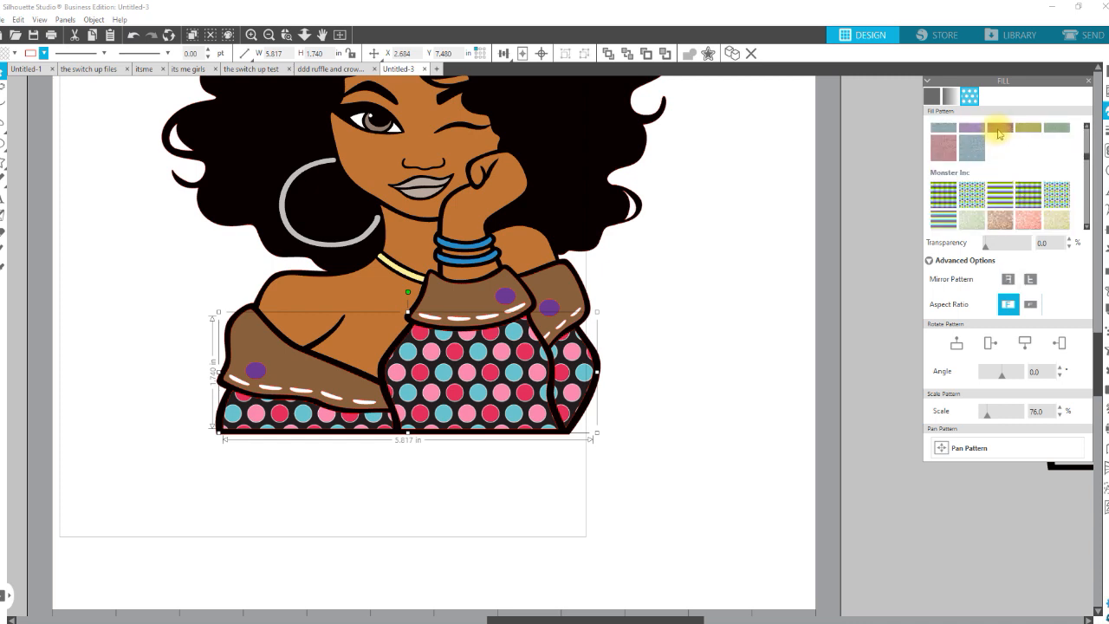
pyautogui.click(999, 130)
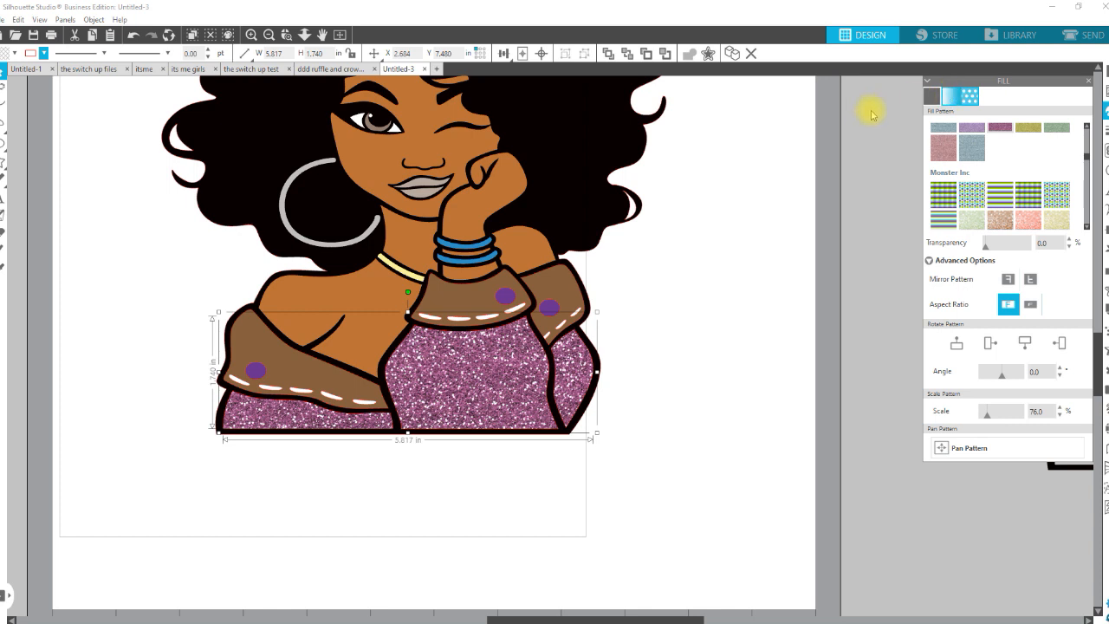
pyautogui.click(943, 225)
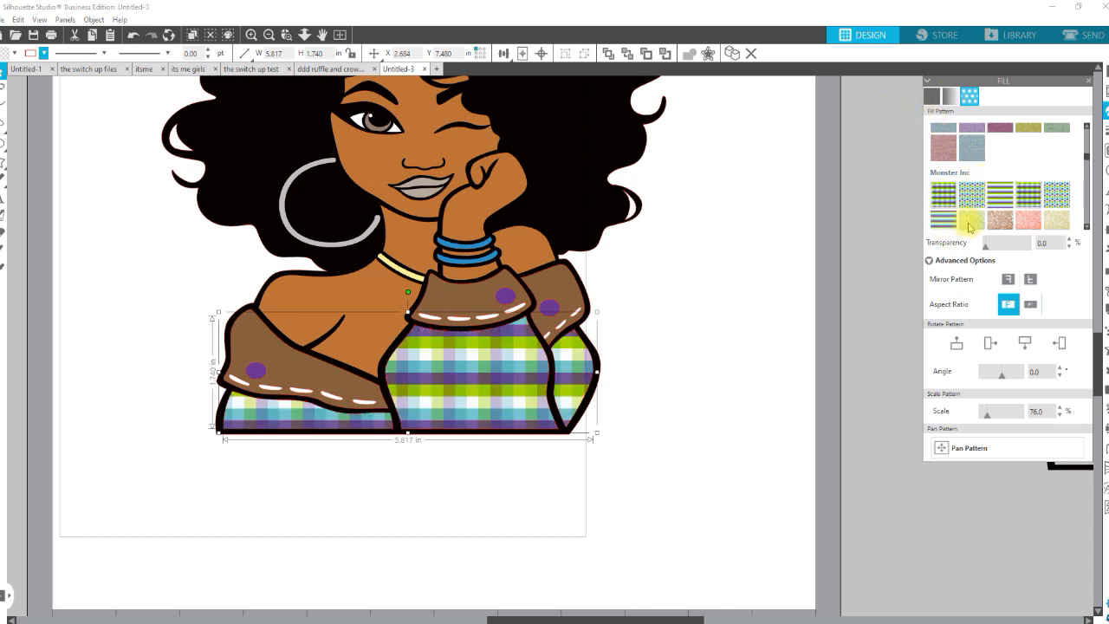
pyautogui.click(961, 221)
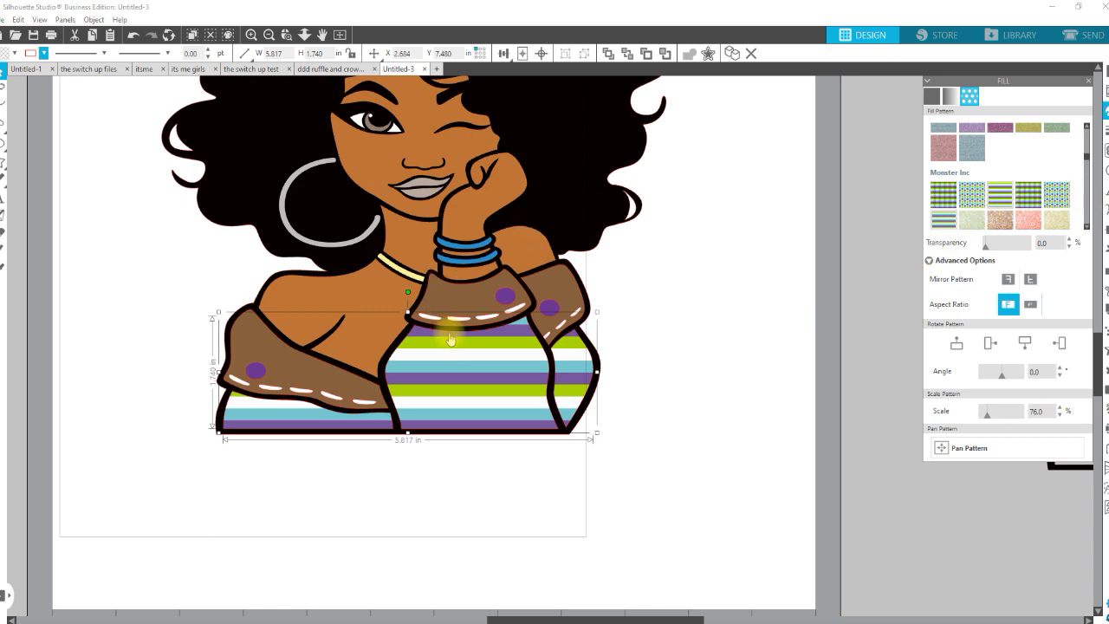
pyautogui.click(1059, 197)
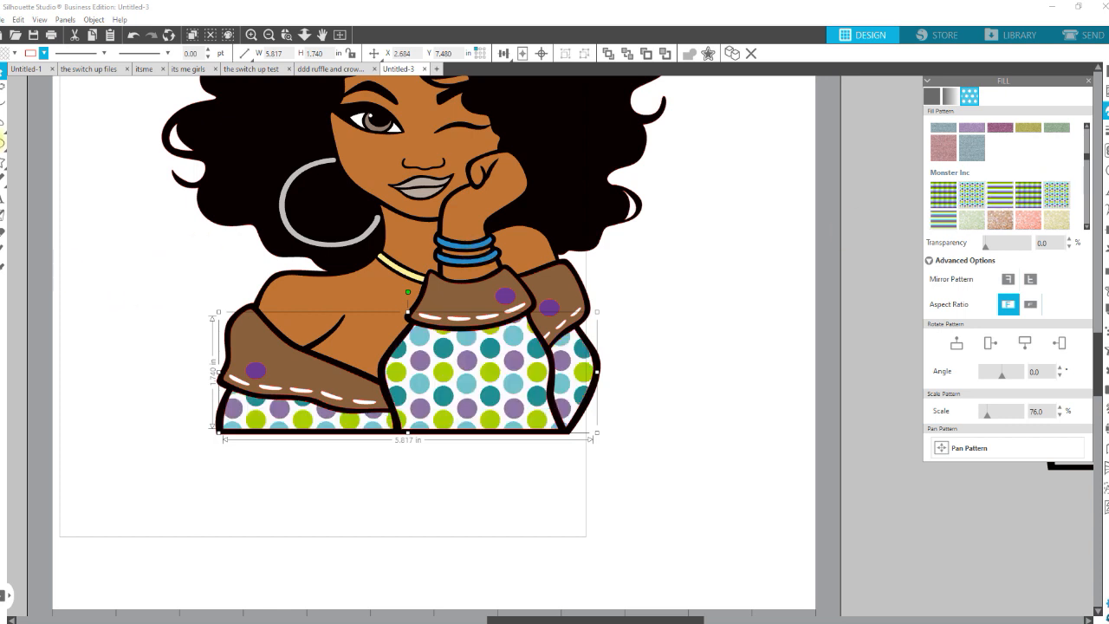
# - Fill the clothing with solid purple and deselect it
pyautogui.click(14, 54)
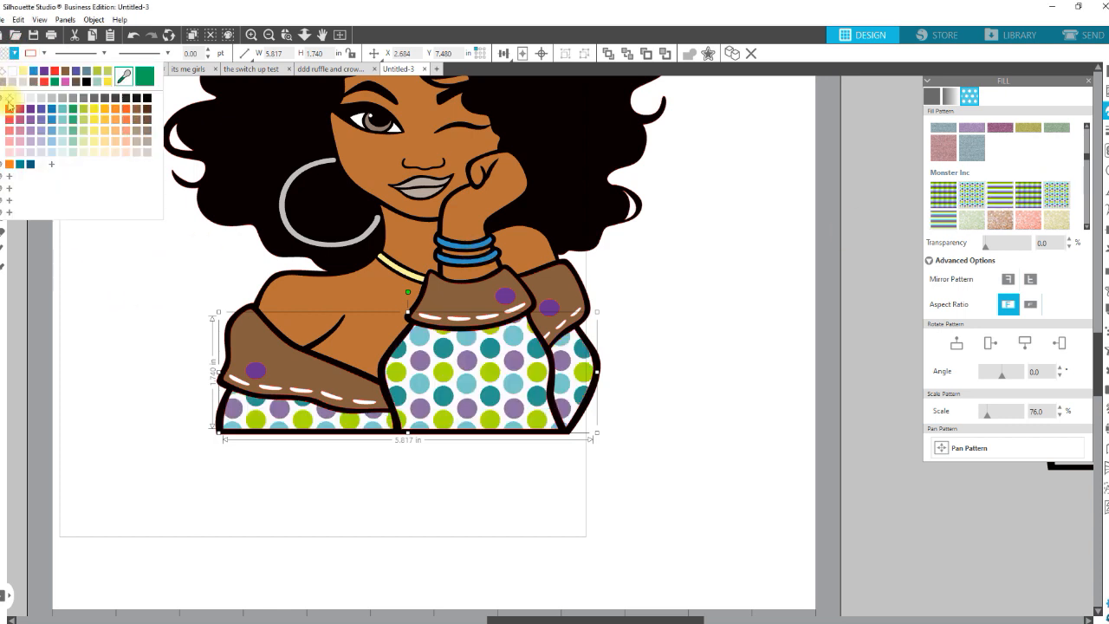
pyautogui.click(33, 116)
pyautogui.click(111, 395)
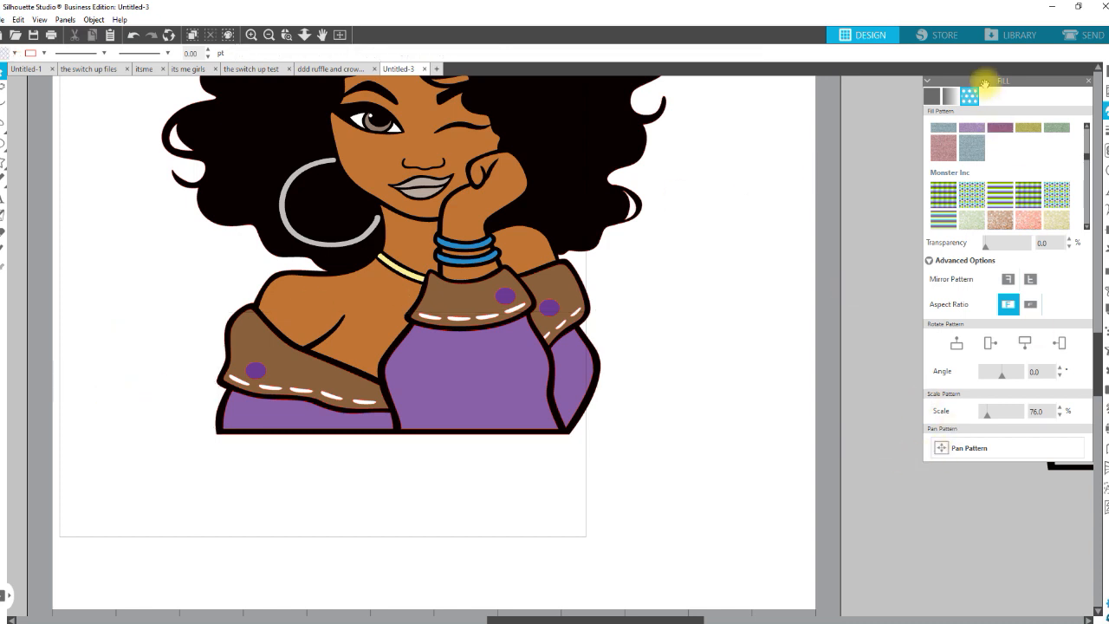
# - Search the library for "heart" and merge the "cutout hearts favor or treat box" design into the drawing
pyautogui.click(1019, 36)
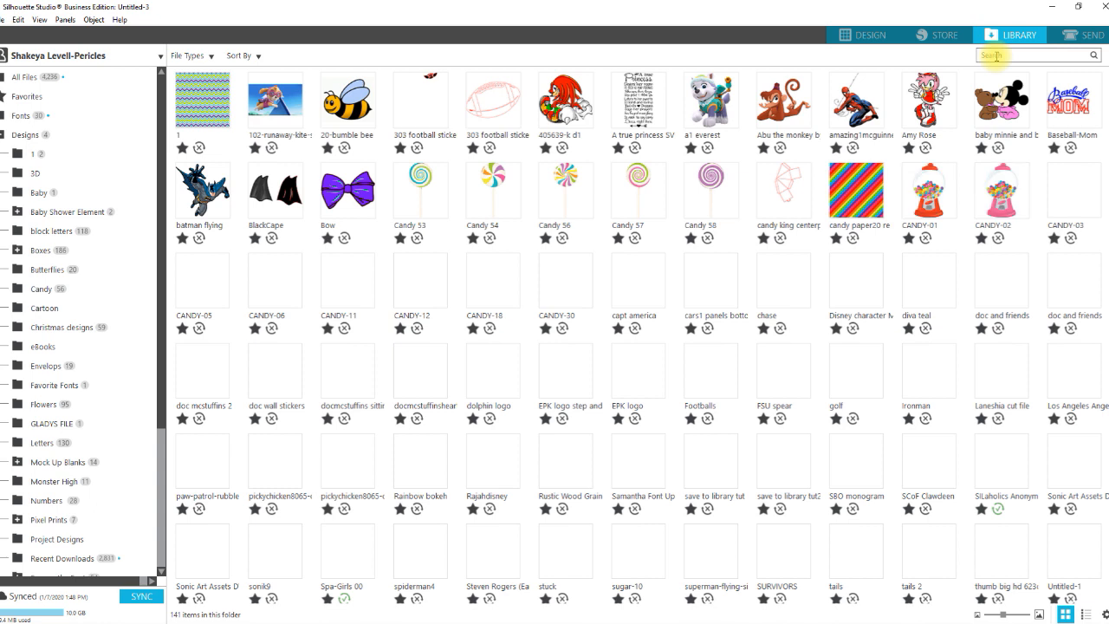
pyautogui.write('he')
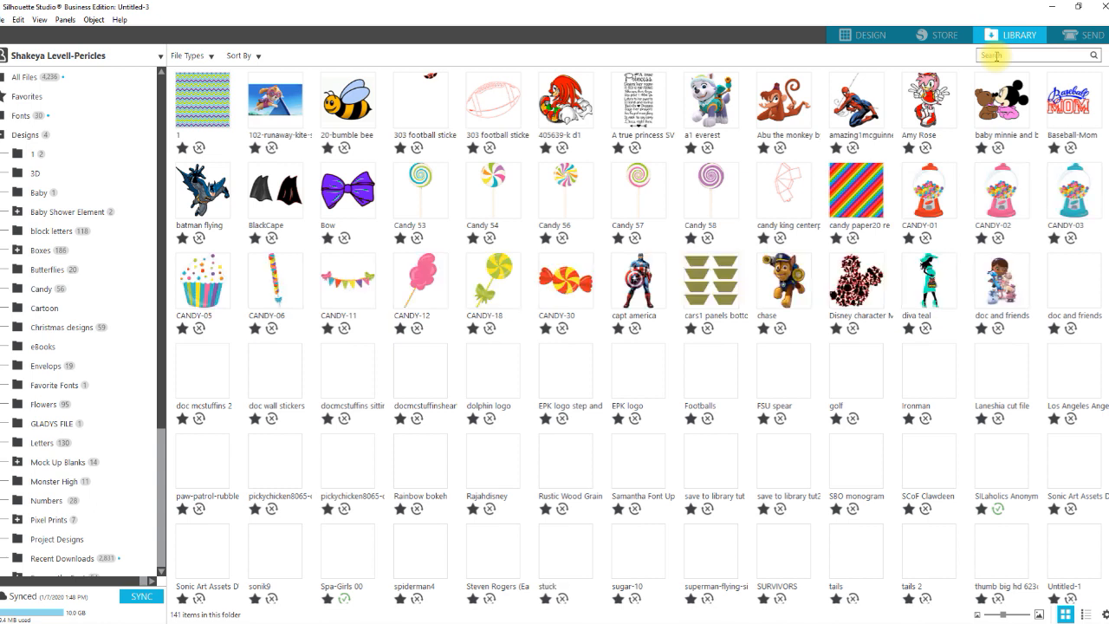
pyautogui.write('art')
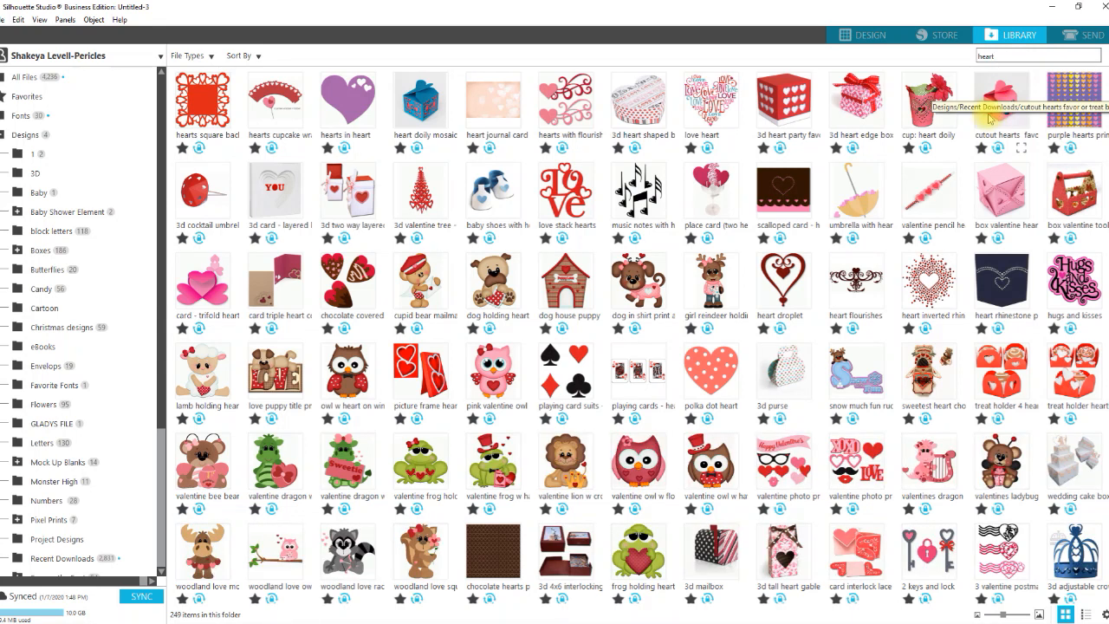
pyautogui.click(1000, 108)
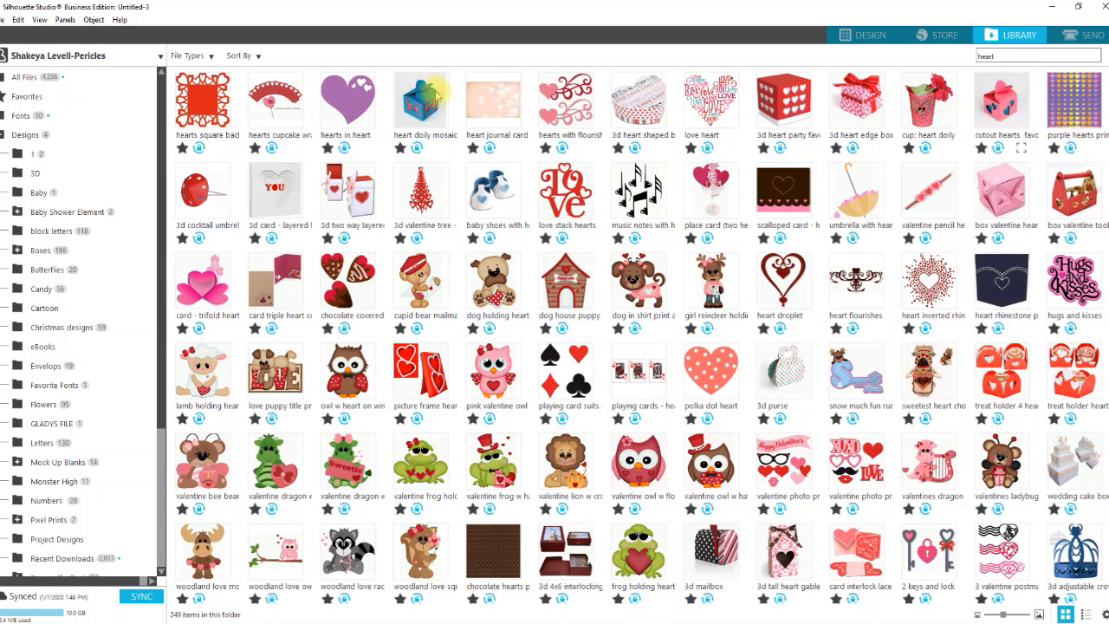
pyautogui.rightClick(1004, 110)
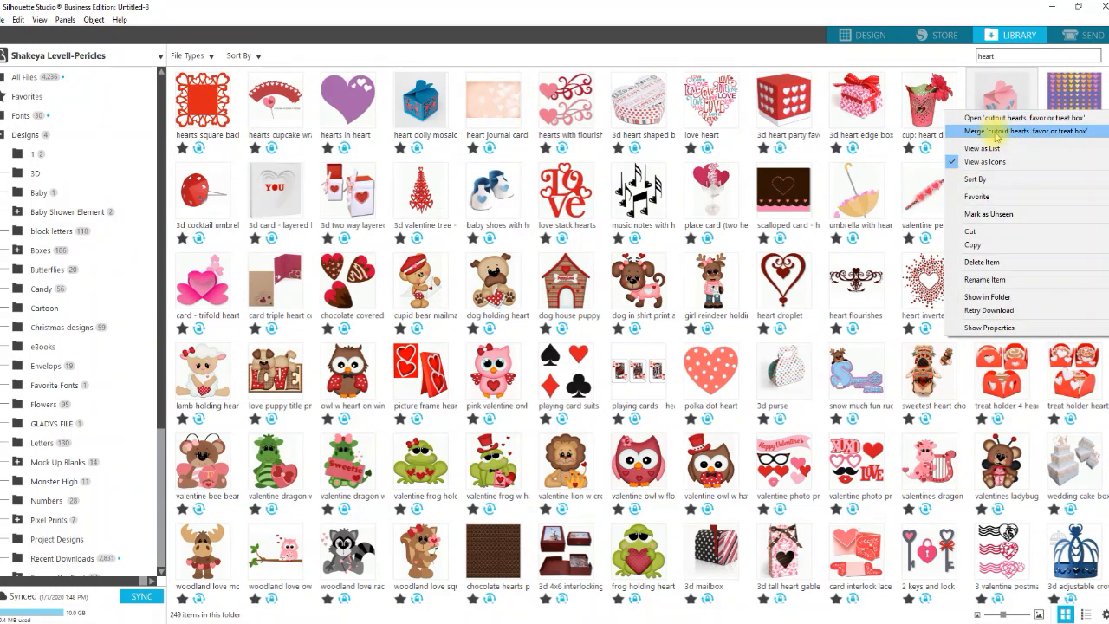
pyautogui.click(993, 131)
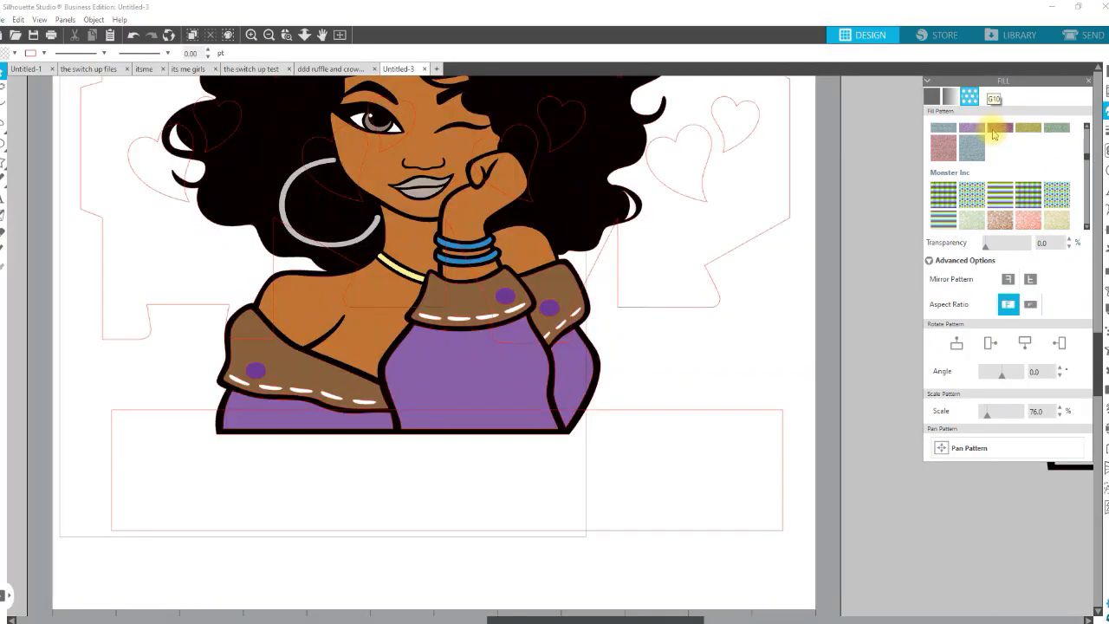
# - Move the merged treat box template away from the girl, below the page, and ungroup it
pyautogui.click(305, 35)
pyautogui.moveTo(317, 313); pyautogui.dragTo(317, 228)
pyautogui.moveTo(431, 205); pyautogui.dragTo(595, 443)
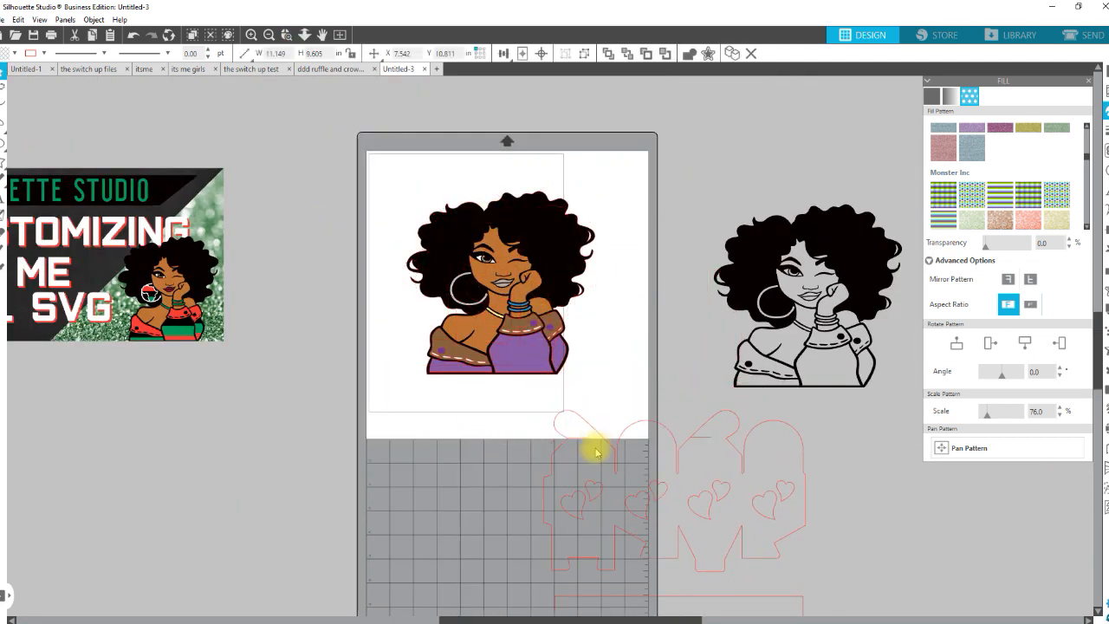
pyautogui.rightClick(742, 468)
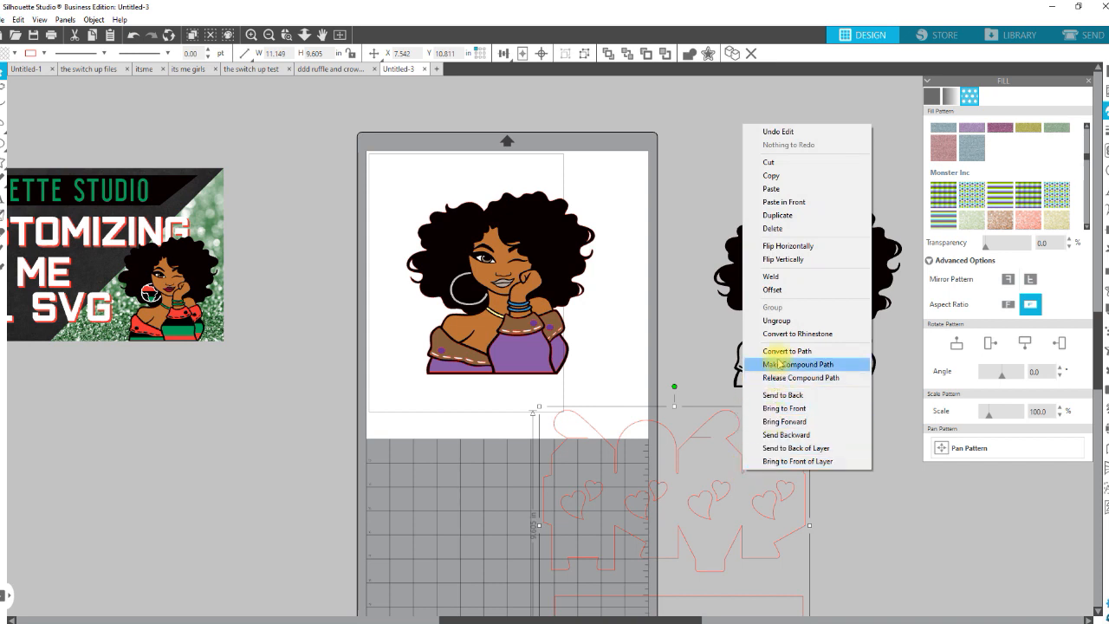
pyautogui.click(777, 321)
pyautogui.click(875, 511)
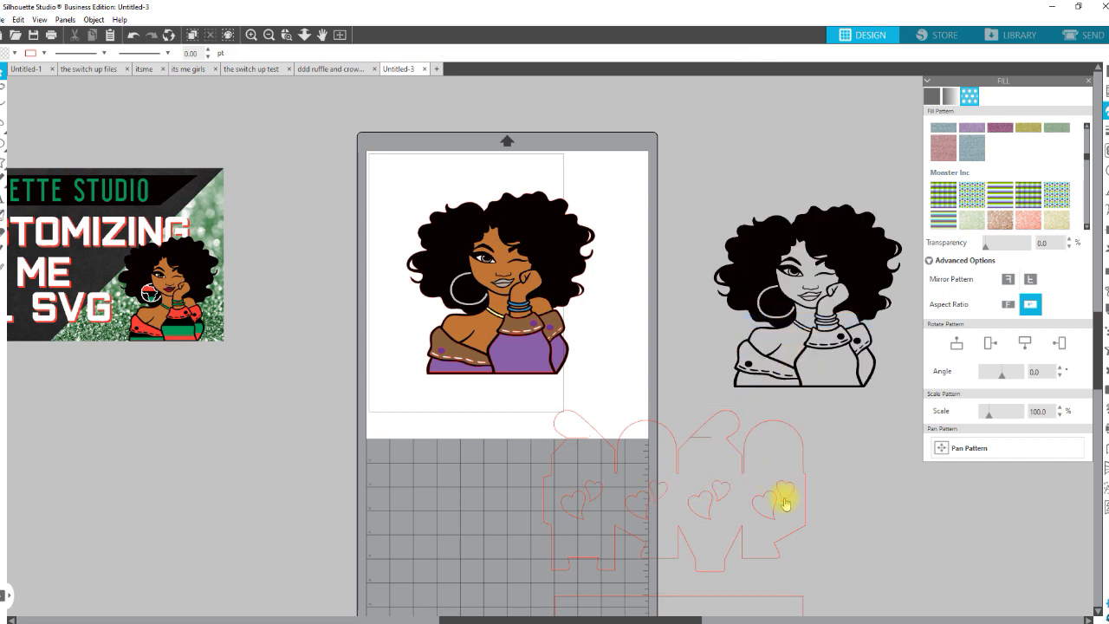
# - Move one small heart from the box template onto the front purple sleeve, and set one large heart aside on the mat
pyautogui.click(533, 359)
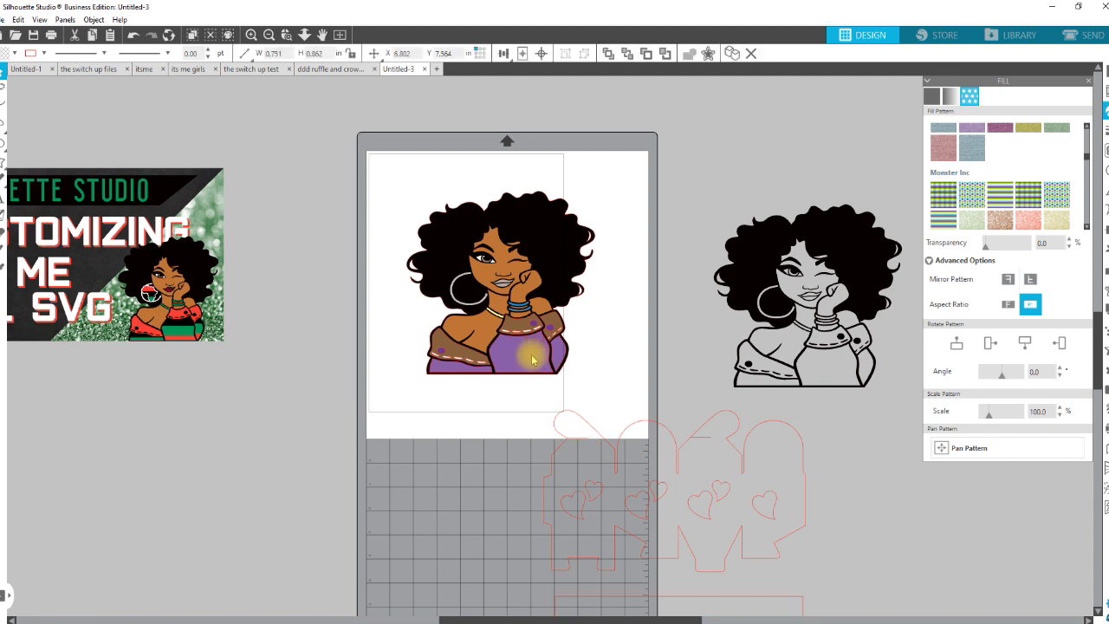
pyautogui.click(854, 573)
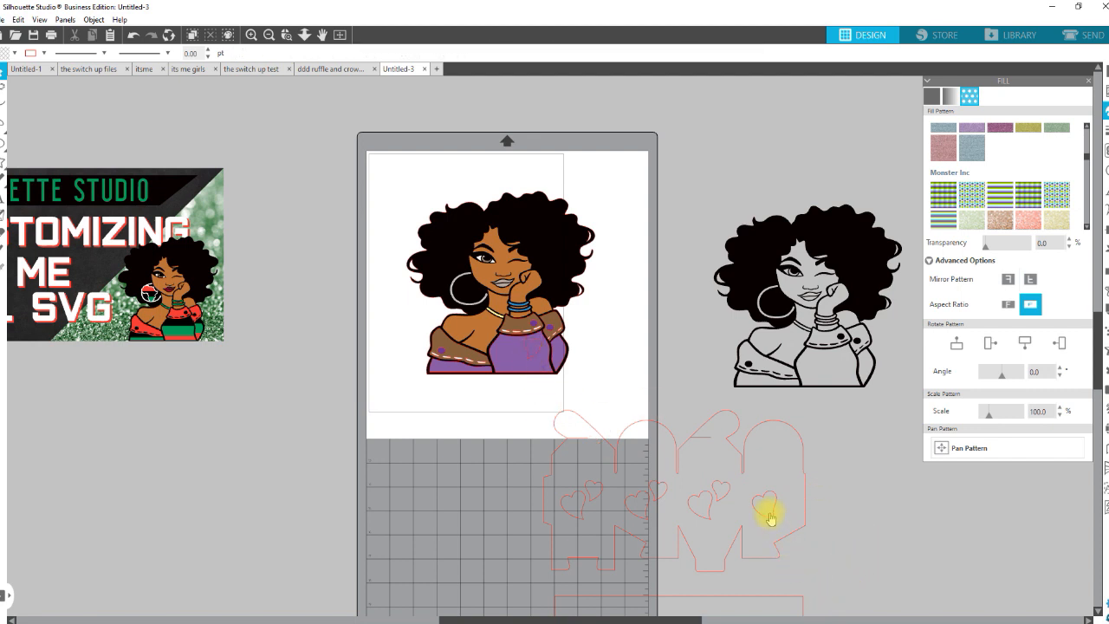
pyautogui.moveTo(768, 516); pyautogui.dragTo(424, 507)
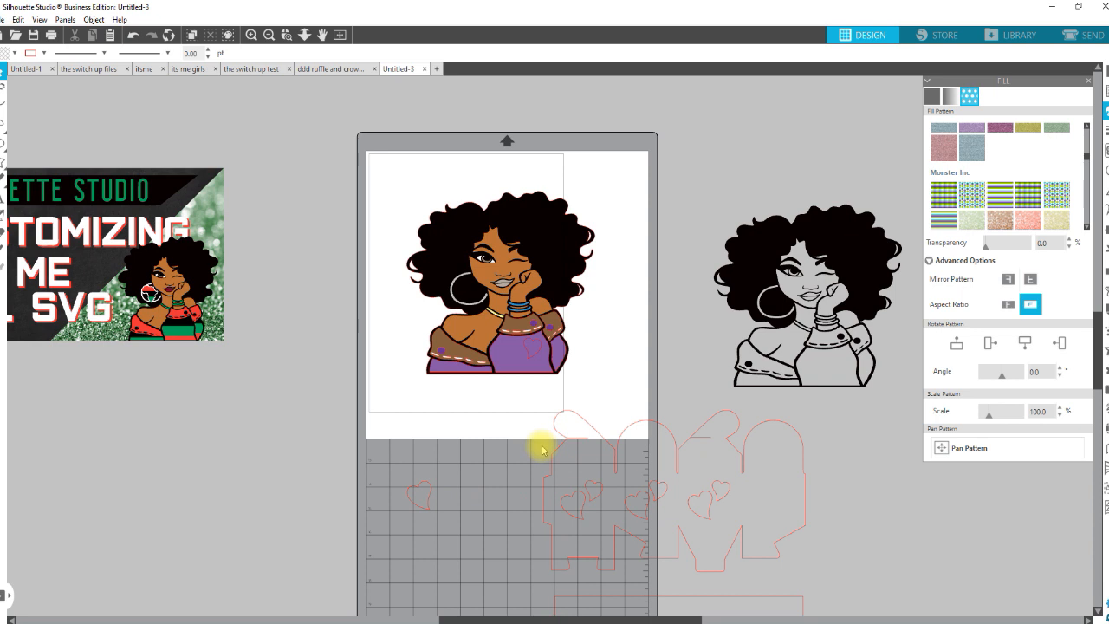
# - Delete all remaining pieces of the treat box template, keeping the two separated hearts
pyautogui.moveTo(540, 440); pyautogui.dragTo(737, 555)
pyautogui.scroll(-3, 756, 607)
pyautogui.press('Delete')
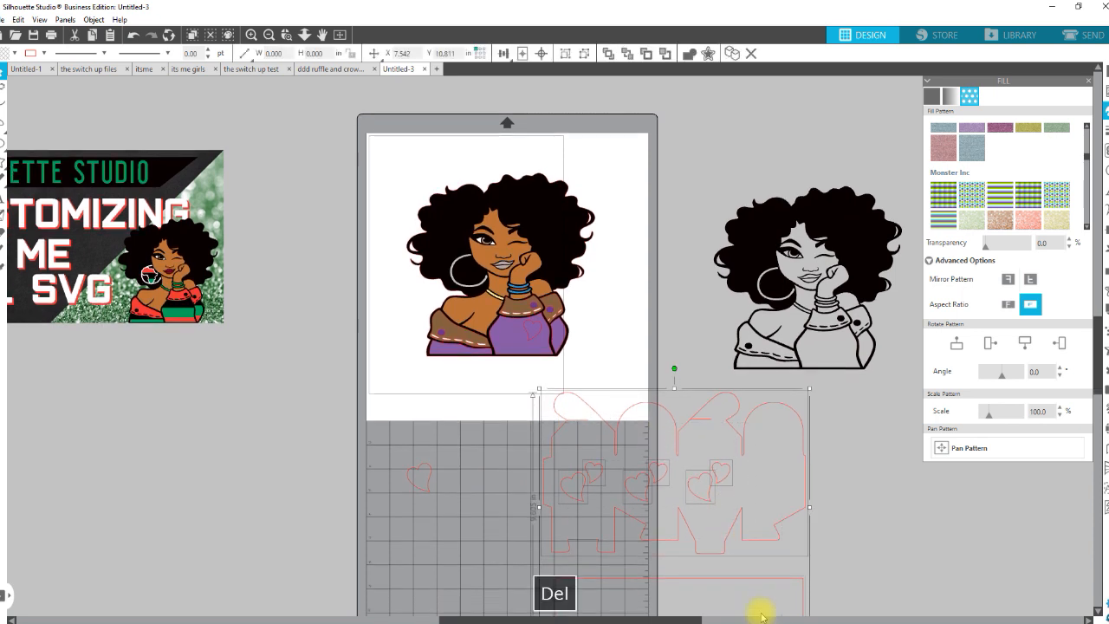
pyautogui.moveTo(740, 534); pyautogui.dragTo(527, 404)
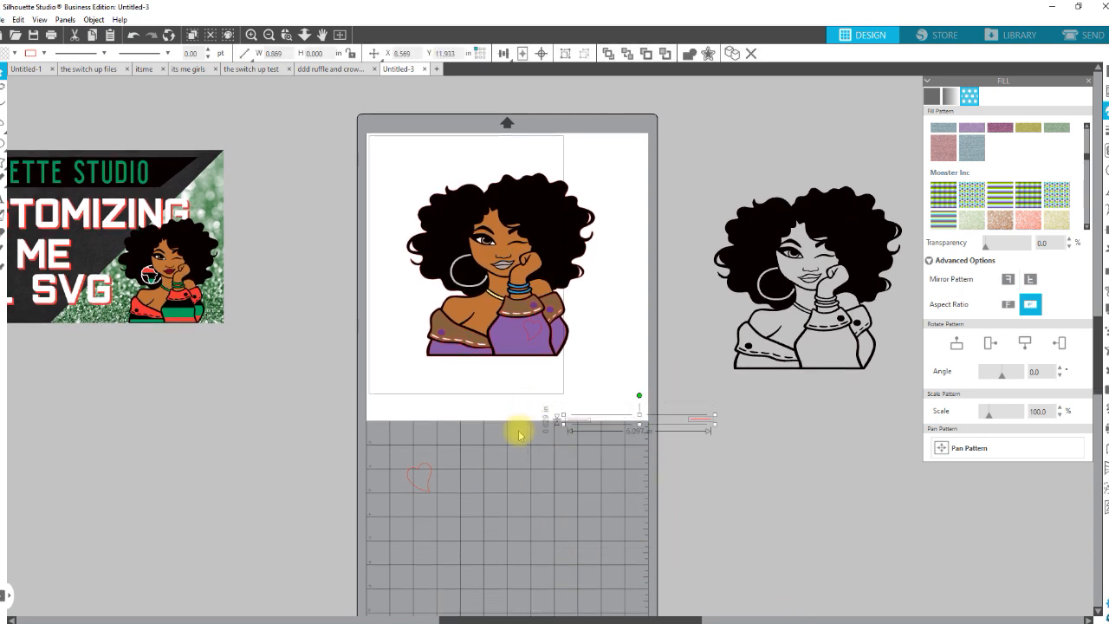
pyautogui.press('Delete')
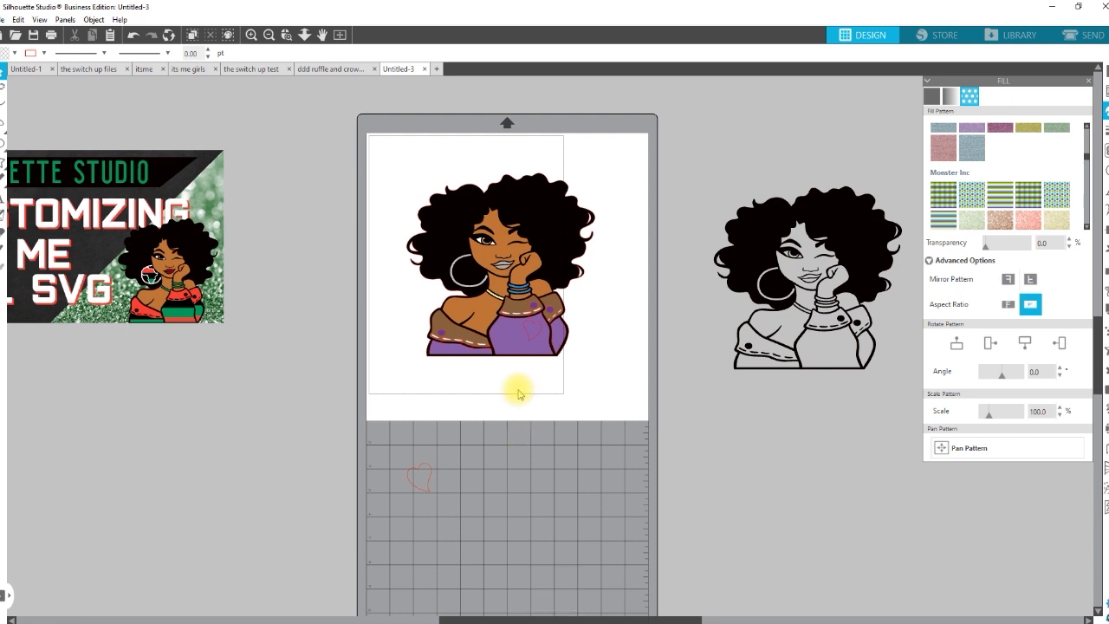
# - Place the large heart on the front purple sleeve, then reposition the small heart beside it and tilt it clockwise
pyautogui.moveTo(428, 499); pyautogui.dragTo(519, 351)
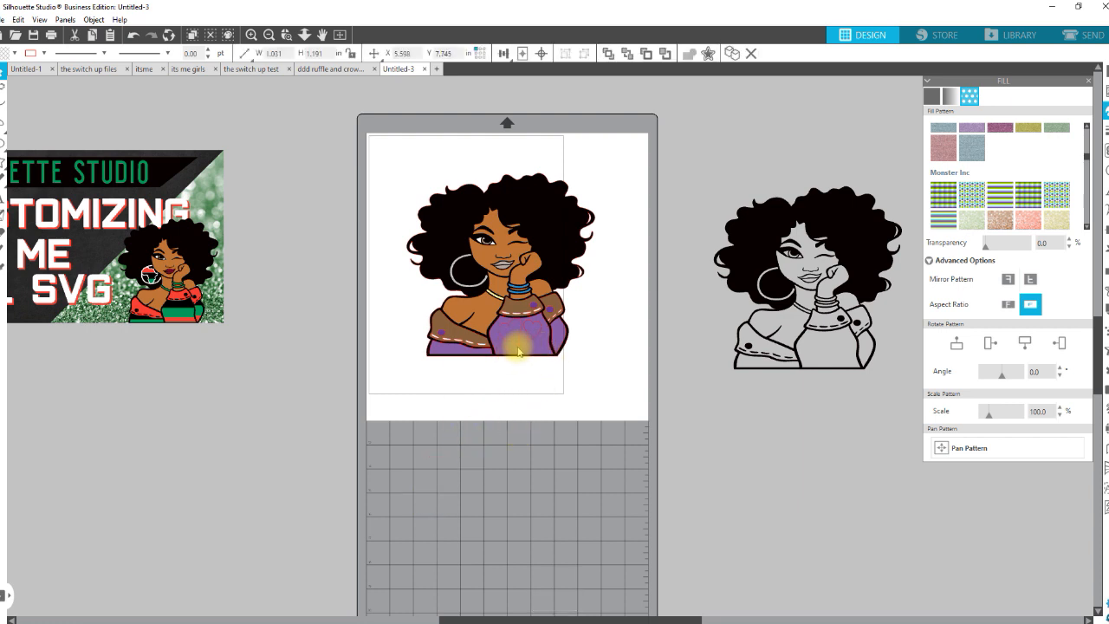
pyautogui.click(521, 351)
pyautogui.moveTo(587, 373); pyautogui.dragTo(449, 281)
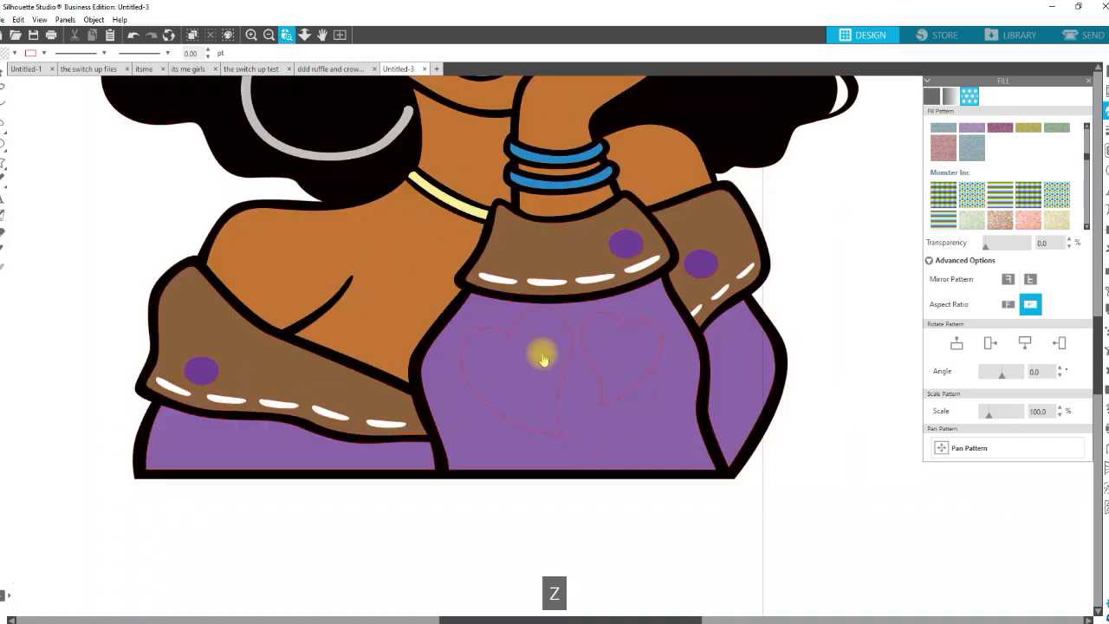
pyautogui.moveTo(614, 402); pyautogui.dragTo(598, 445)
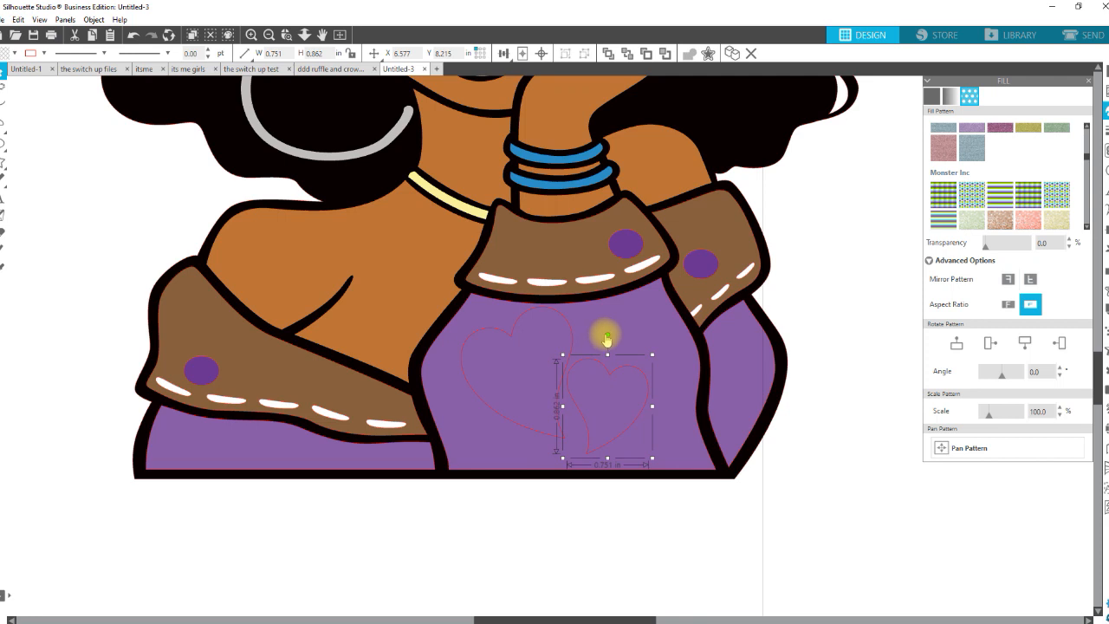
pyautogui.moveTo(608, 334); pyautogui.dragTo(629, 338)
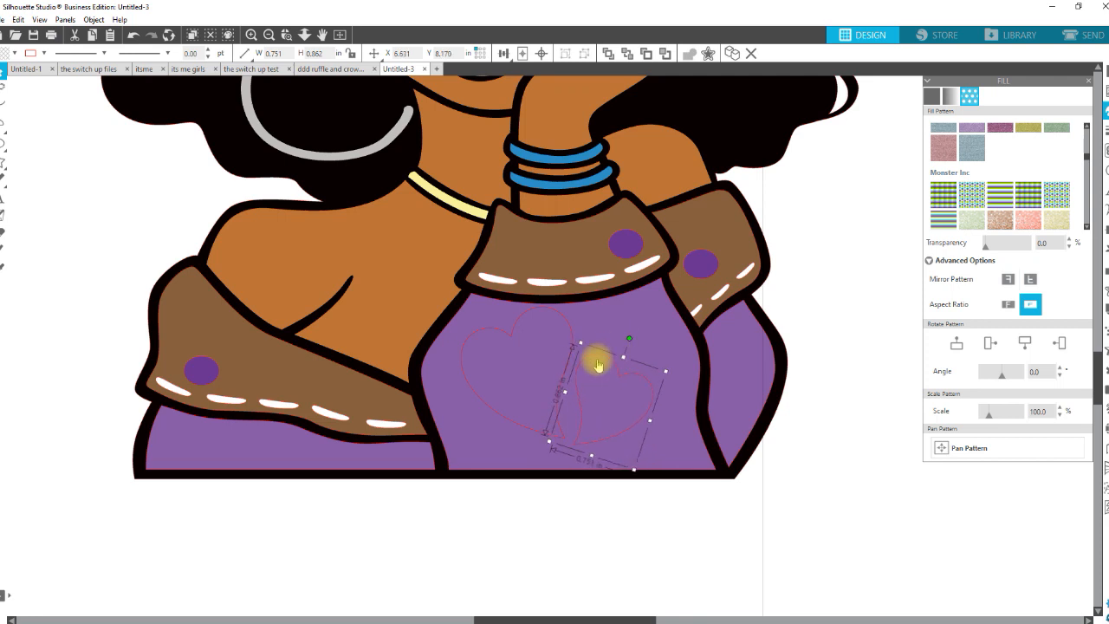
pyautogui.click(581, 360)
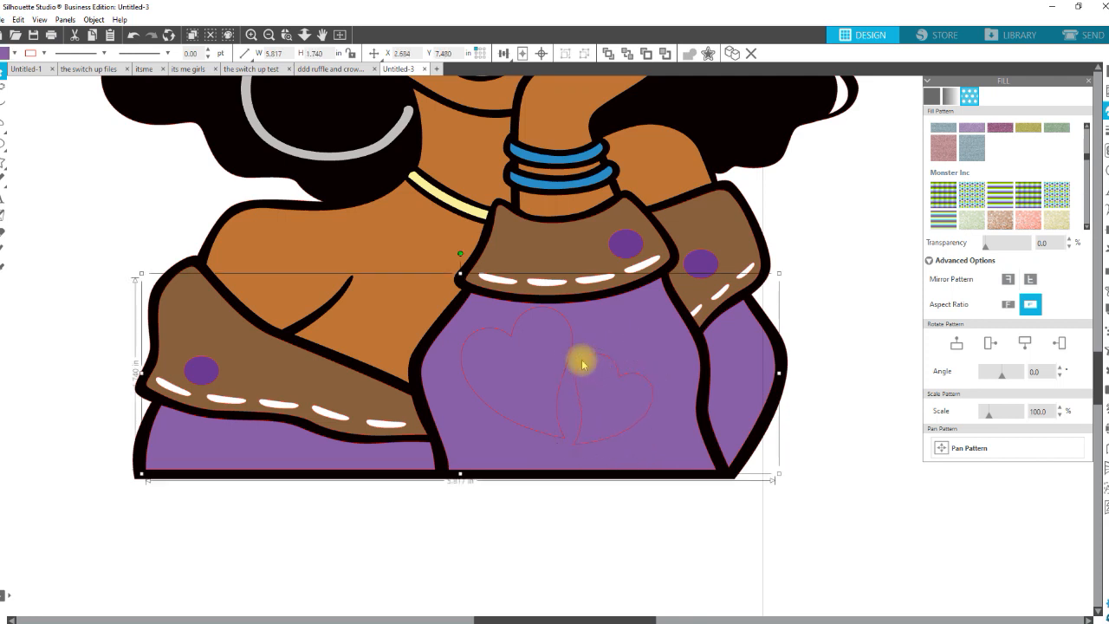
pyautogui.click(605, 553)
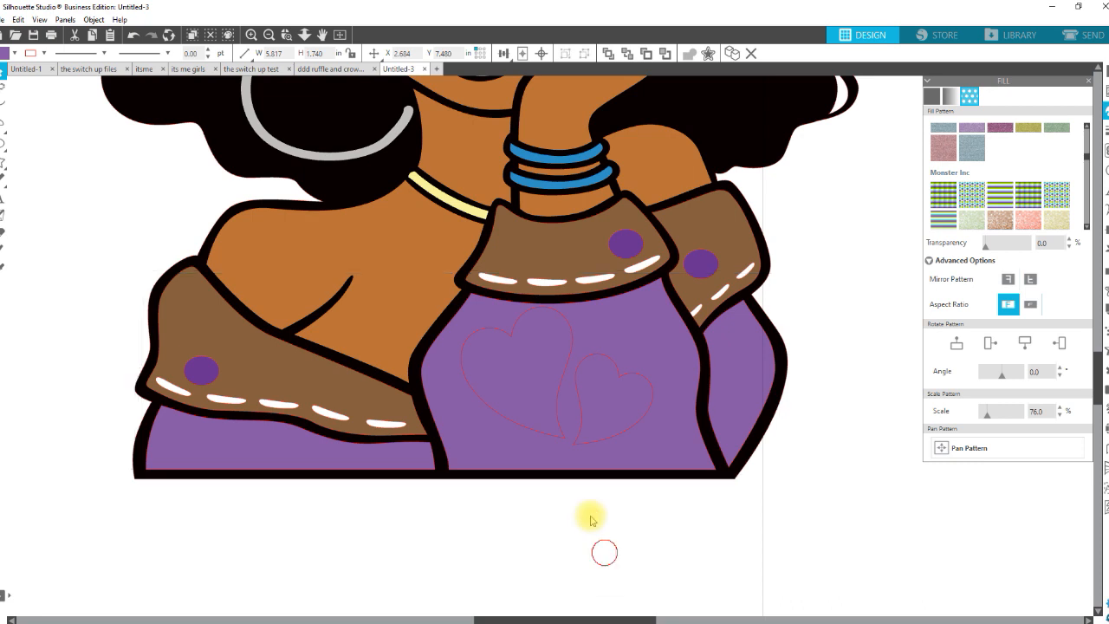
# - Fill both hearts on the front purple sleeve with white
pyautogui.click(575, 444)
pyautogui.keyDown('shift'); pyautogui.click(559, 440); pyautogui.keyUp('shift')
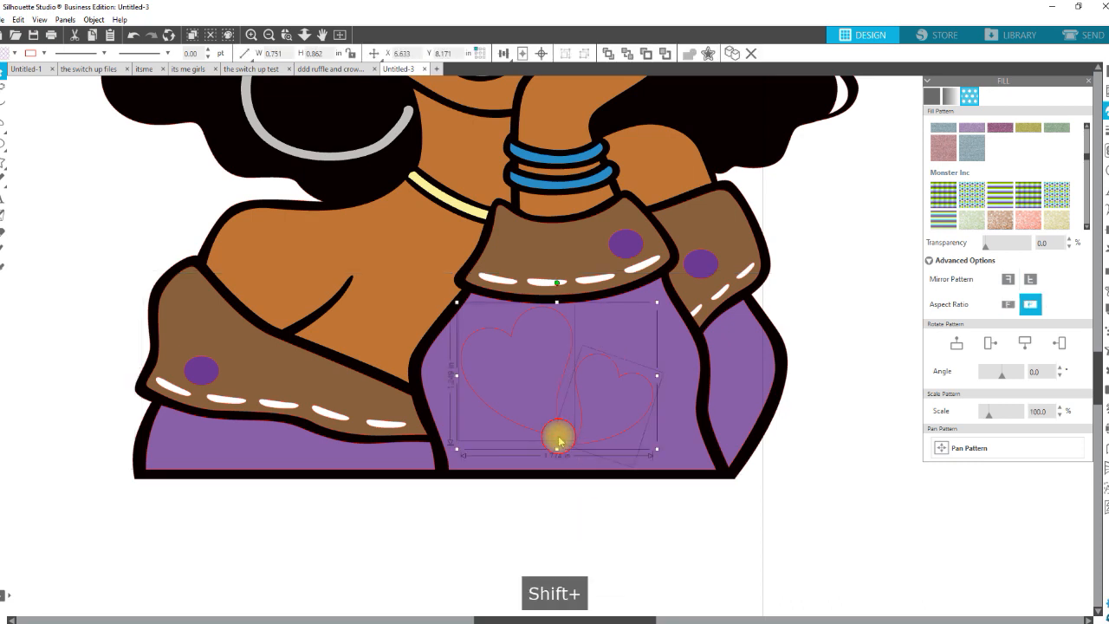
pyautogui.click(11, 54)
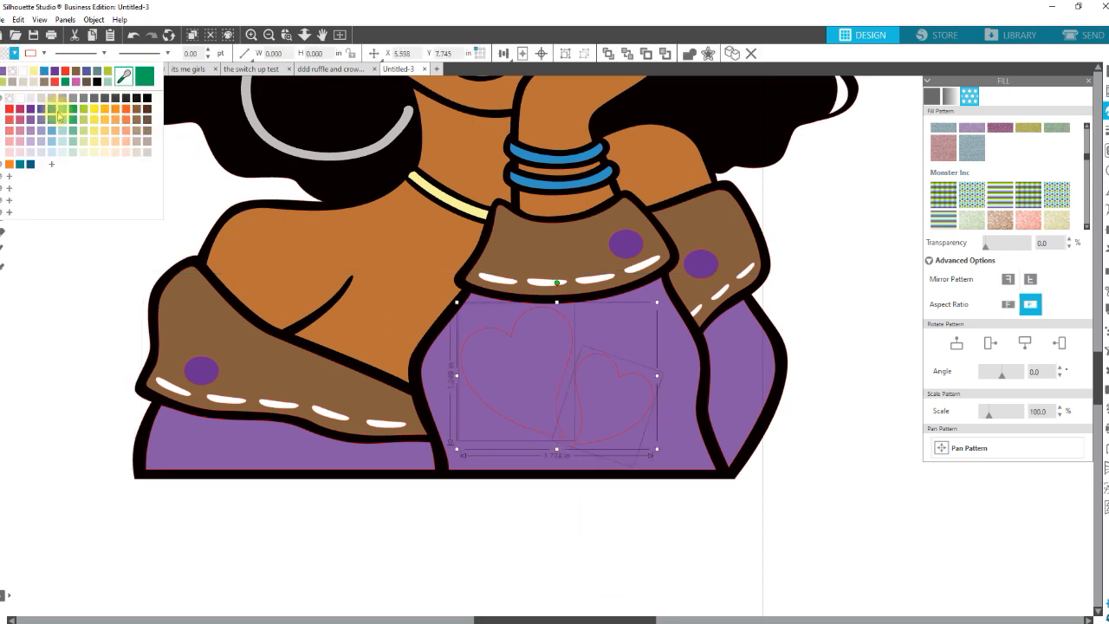
pyautogui.click(29, 100)
pyautogui.click(614, 520)
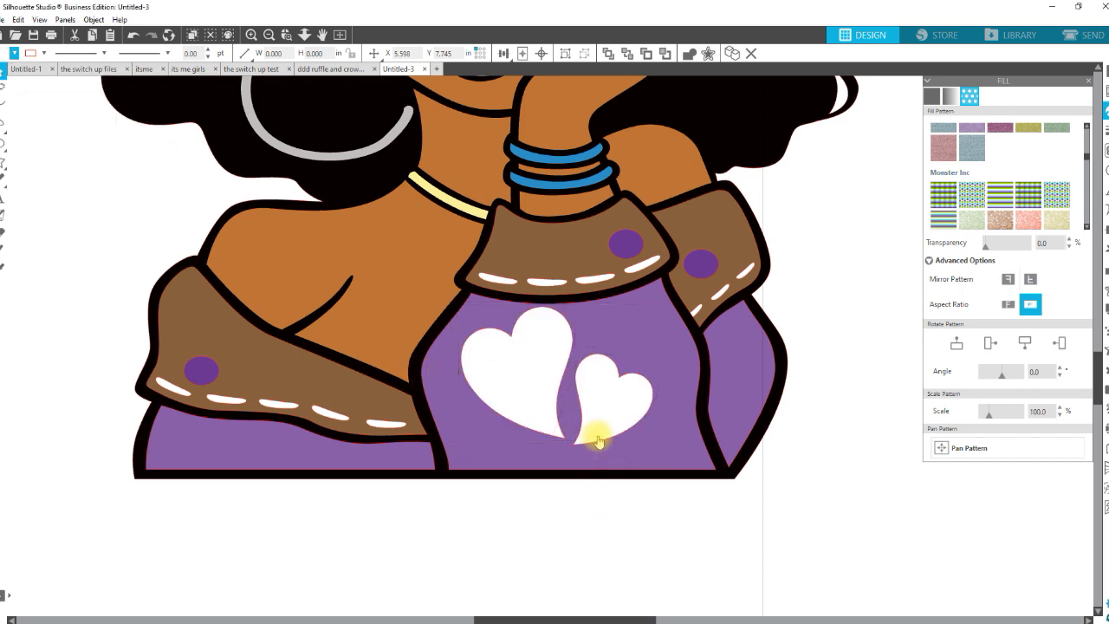
# - Move the small heart closer to the large one, group the pair, and scale it down to about 1 in wide
pyautogui.click(598, 440)
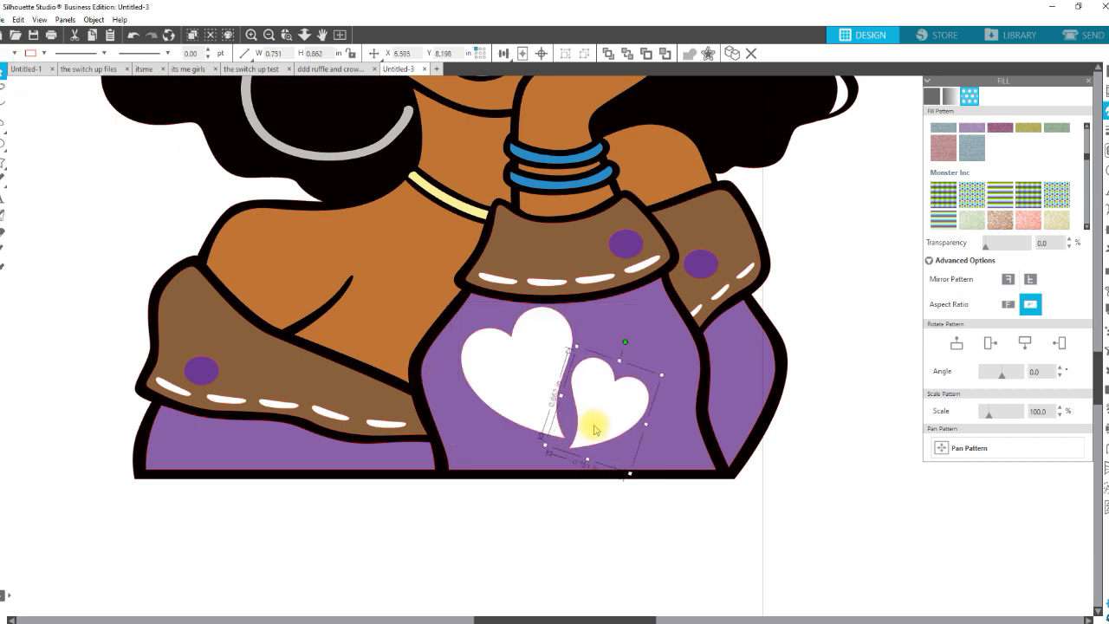
pyautogui.keyDown('shift'); pyautogui.click(524, 364); pyautogui.keyUp('shift')
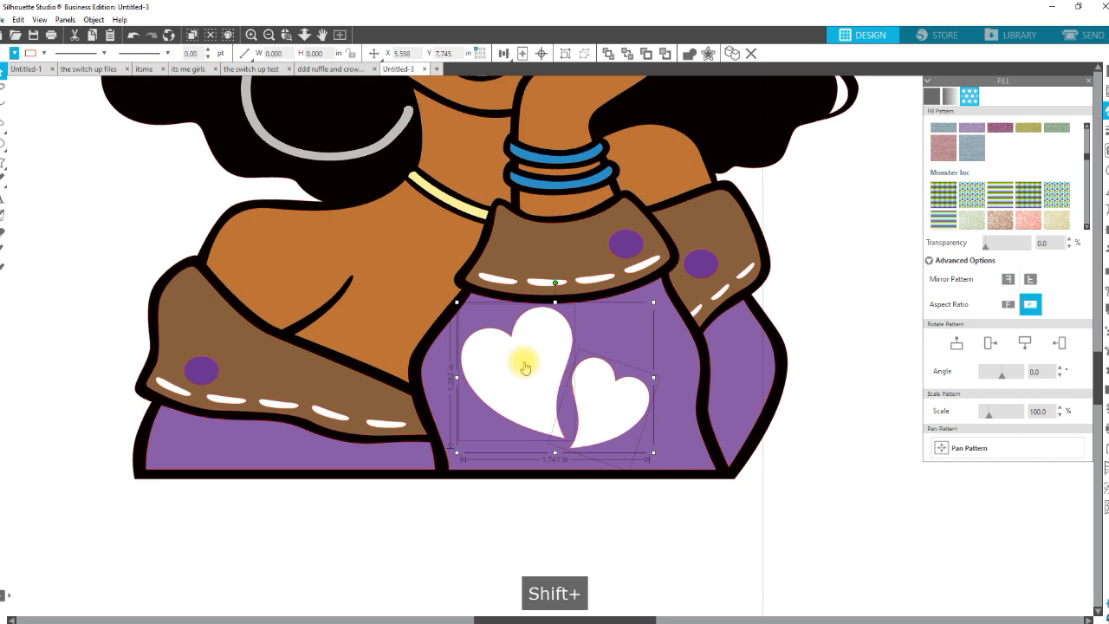
pyautogui.hotkey('ctrl', 'g')
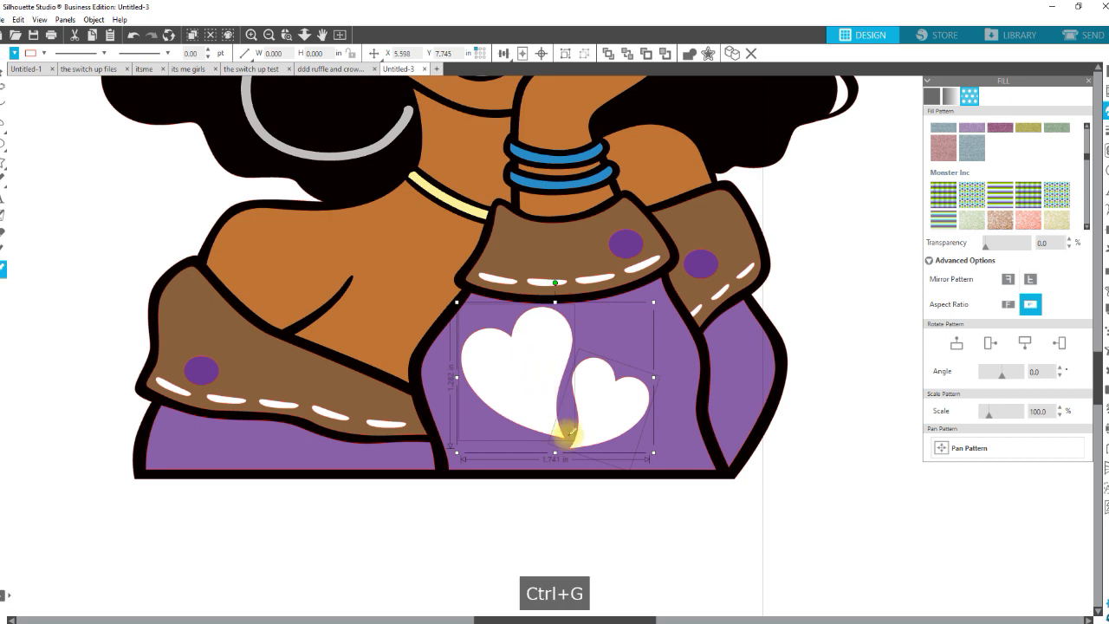
pyautogui.moveTo(645, 447); pyautogui.dragTo(575, 395)
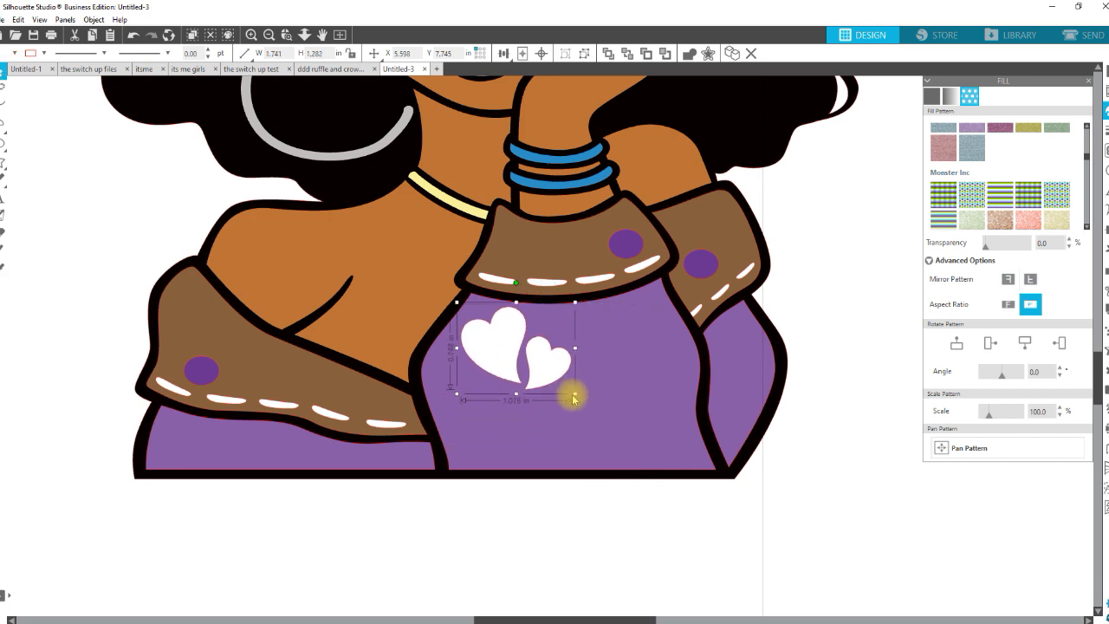
# - Scatter copies of the white heart pair over all the purple clothing areas, making eight pairs in total
pyautogui.moveTo(511, 345); pyautogui.dragTo(595, 389)
pyautogui.moveTo(501, 433); pyautogui.dragTo(703, 478)
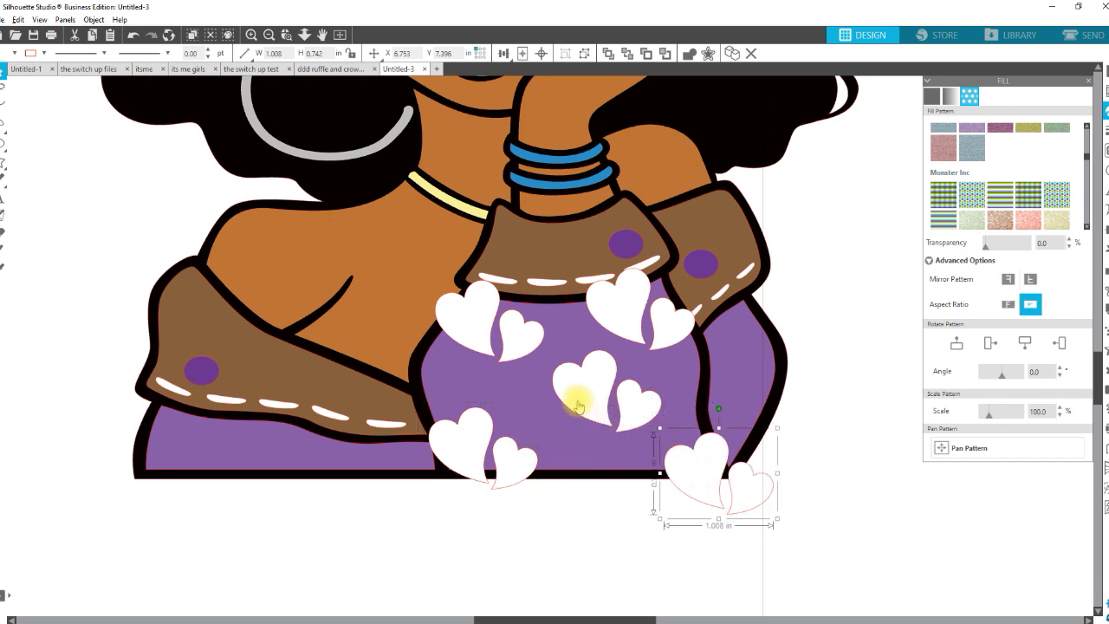
pyautogui.moveTo(577, 401); pyautogui.dragTo(566, 404)
pyautogui.click(716, 480)
pyautogui.moveTo(716, 480); pyautogui.dragTo(329, 451)
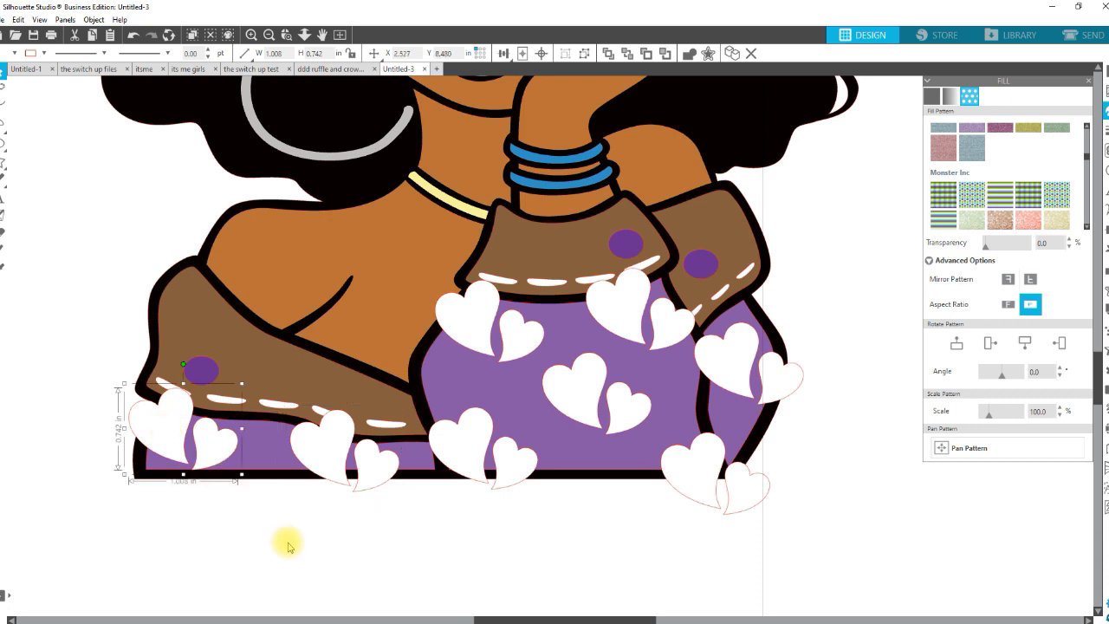
# - Combine all eight heart pairs into one compound path and fill it lime green
pyautogui.click(204, 434)
pyautogui.keyDown('shift'); pyautogui.click(333, 466); pyautogui.keyUp('shift')
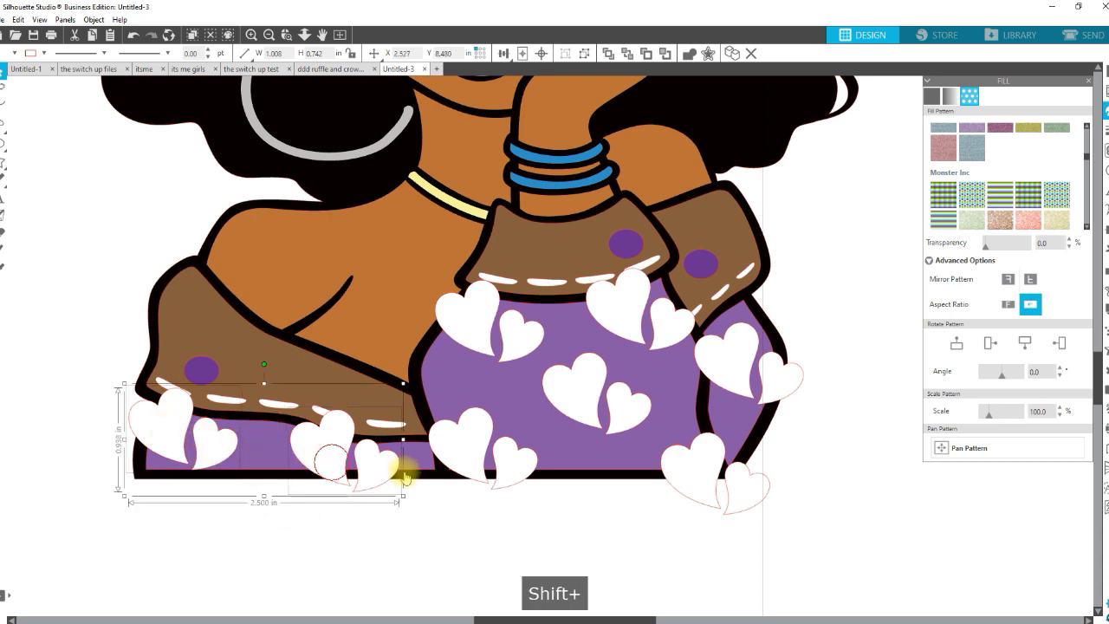
pyautogui.keyDown('shift'); pyautogui.click(473, 438); pyautogui.keyUp('shift')
pyautogui.keyDown('shift'); pyautogui.click(469, 304); pyautogui.keyUp('shift')
pyautogui.keyDown('shift'); pyautogui.click(619, 317); pyautogui.keyUp('shift')
pyautogui.keyDown('shift'); pyautogui.click(617, 375); pyautogui.keyUp('shift')
pyautogui.keyDown('shift'); pyautogui.click(723, 371); pyautogui.keyUp('shift')
pyautogui.keyDown('shift'); pyautogui.click(713, 448); pyautogui.keyUp('shift')
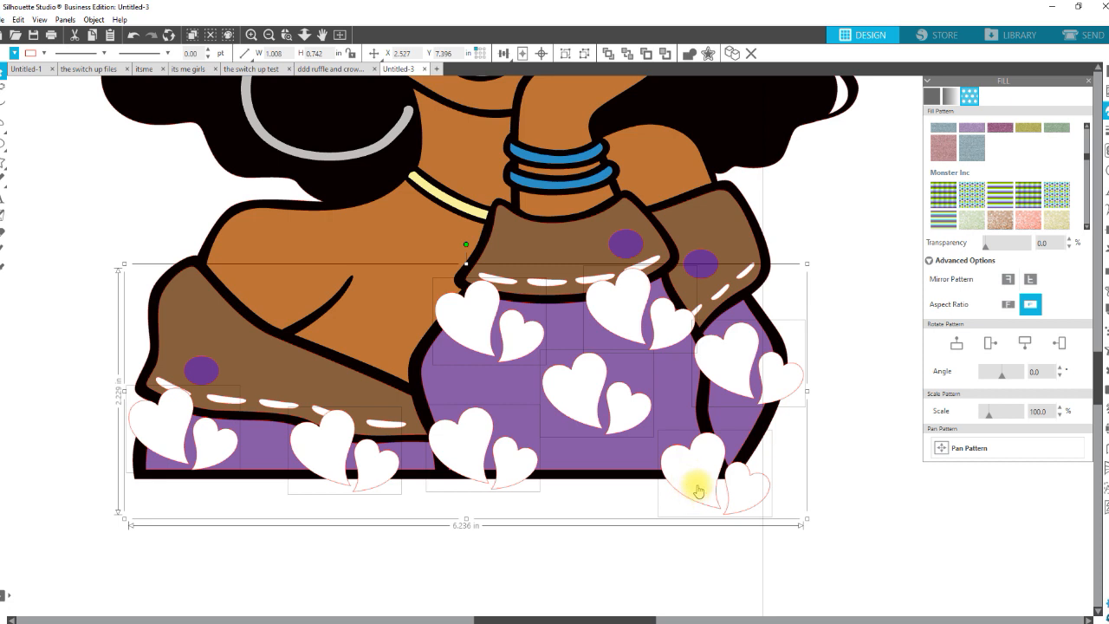
pyautogui.rightClick(699, 491)
pyautogui.click(737, 376)
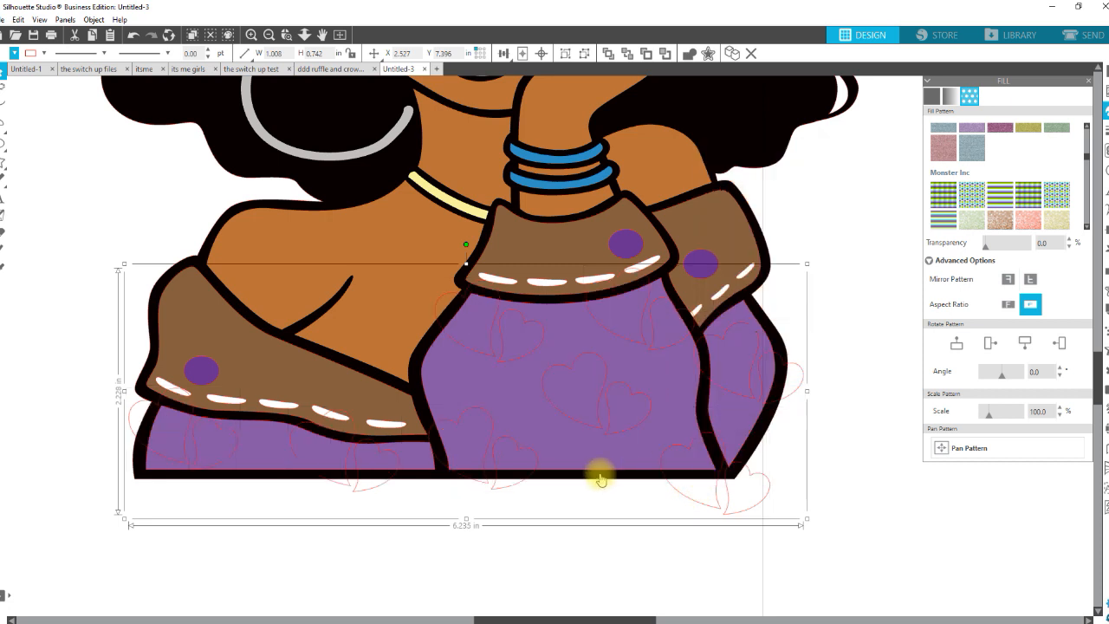
pyautogui.click(14, 54)
pyautogui.click(83, 124)
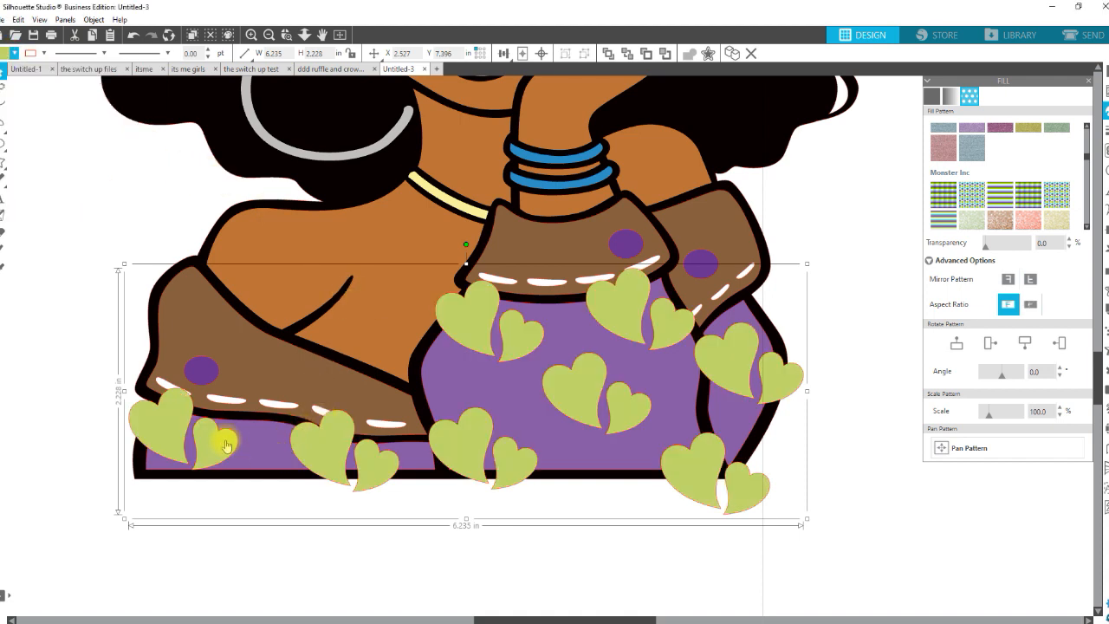
# - Place the purple clothing shape in front of the green hearts and crop the hearts to its outline
pyautogui.click(265, 447)
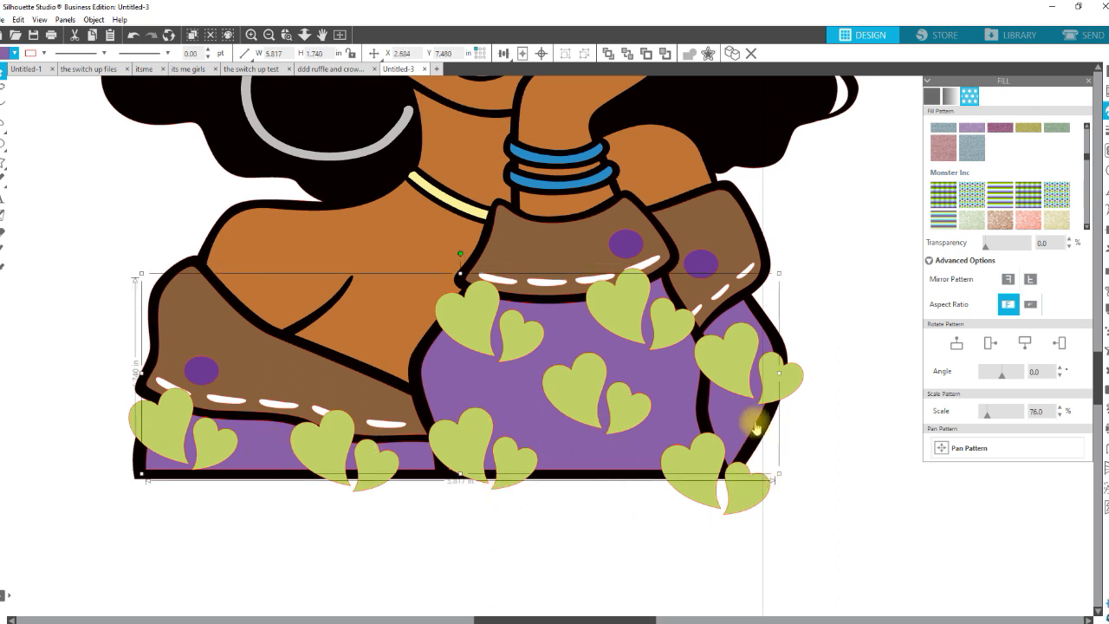
pyautogui.keyDown('alt'); pyautogui.click(449, 384); pyautogui.keyUp('alt')
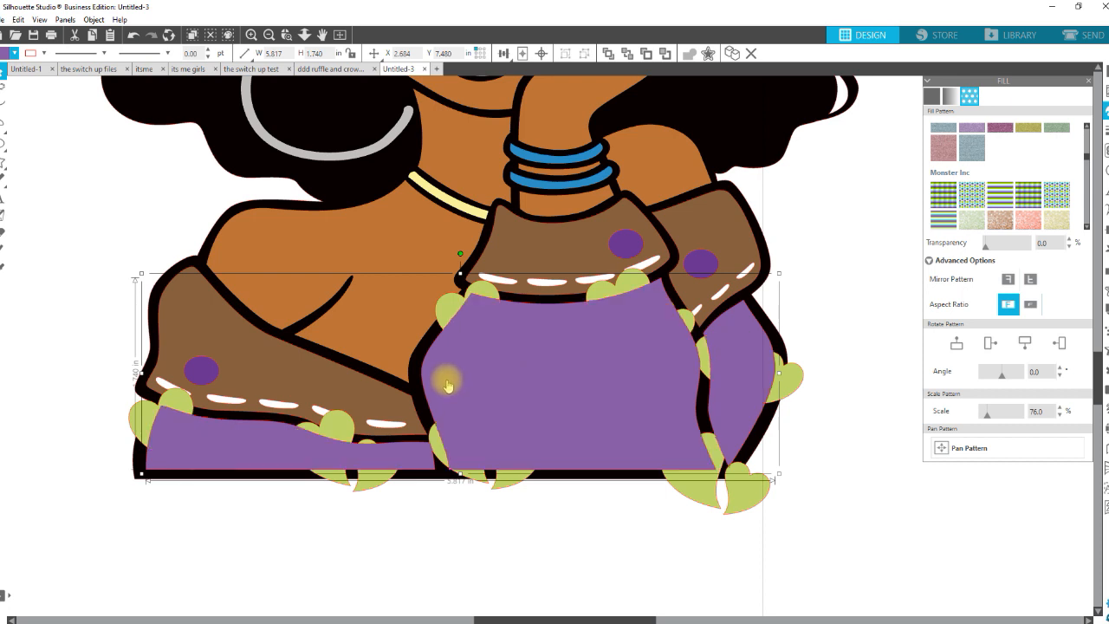
pyautogui.keyDown('shift'); pyautogui.click(447, 313); pyautogui.keyUp('shift')
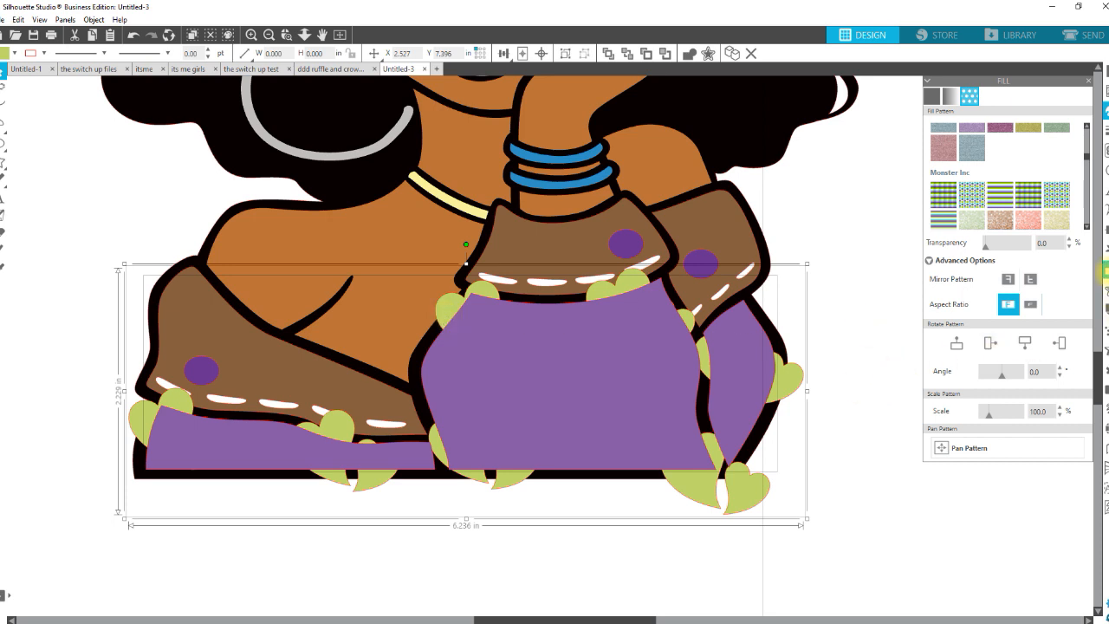
pyautogui.click(1105, 272)
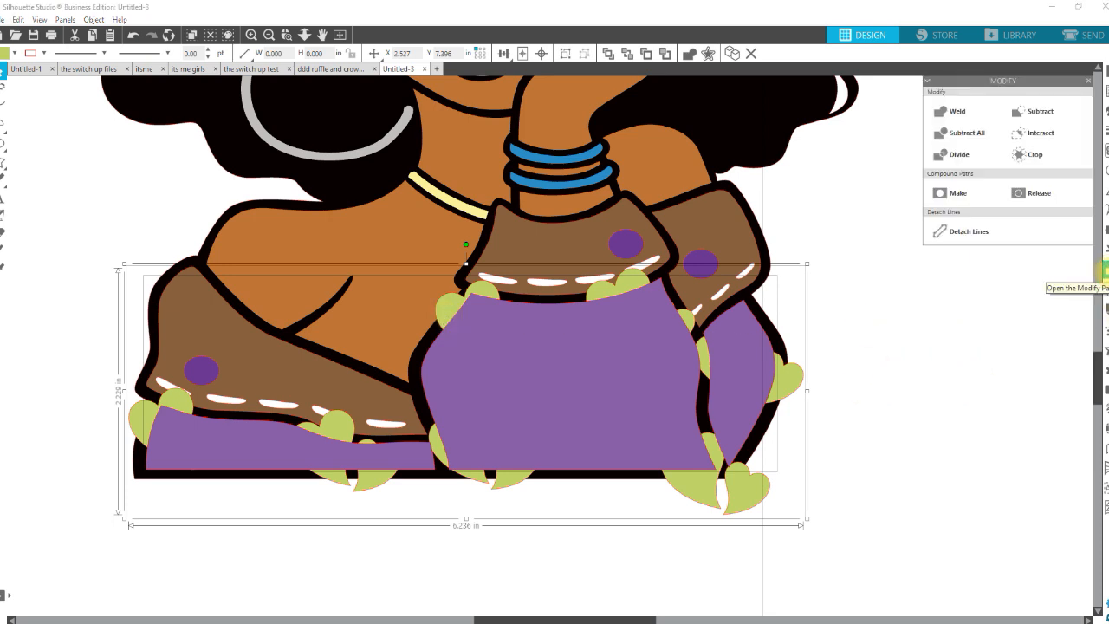
pyautogui.click(1054, 154)
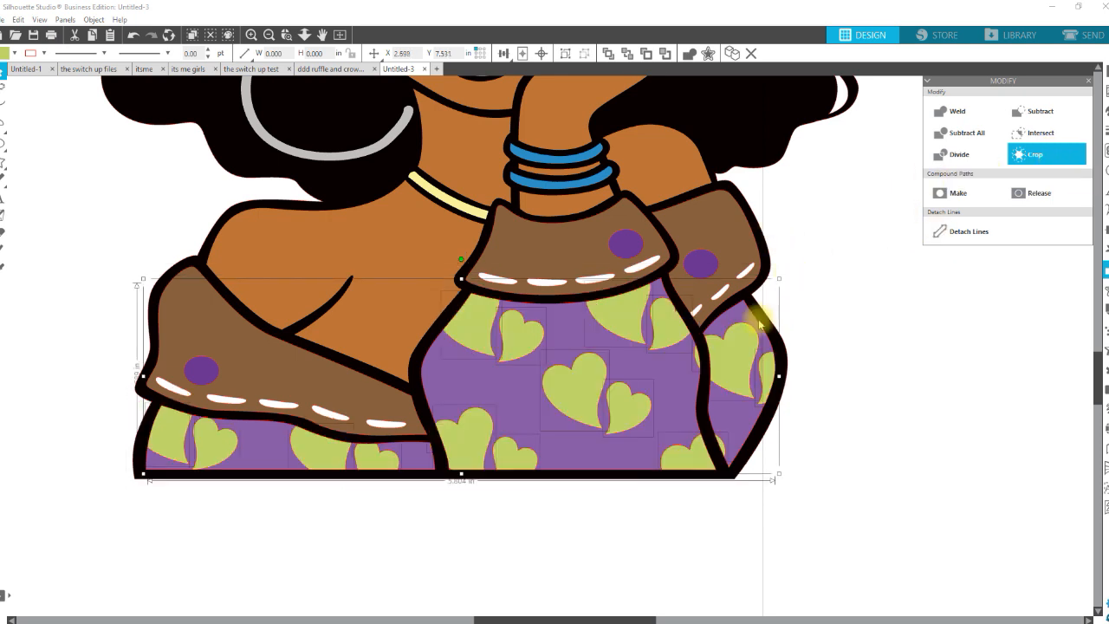
# - Group the cropped heart pieces, leaving out the tiny slivers along the sleeve outlines
pyautogui.click(699, 356)
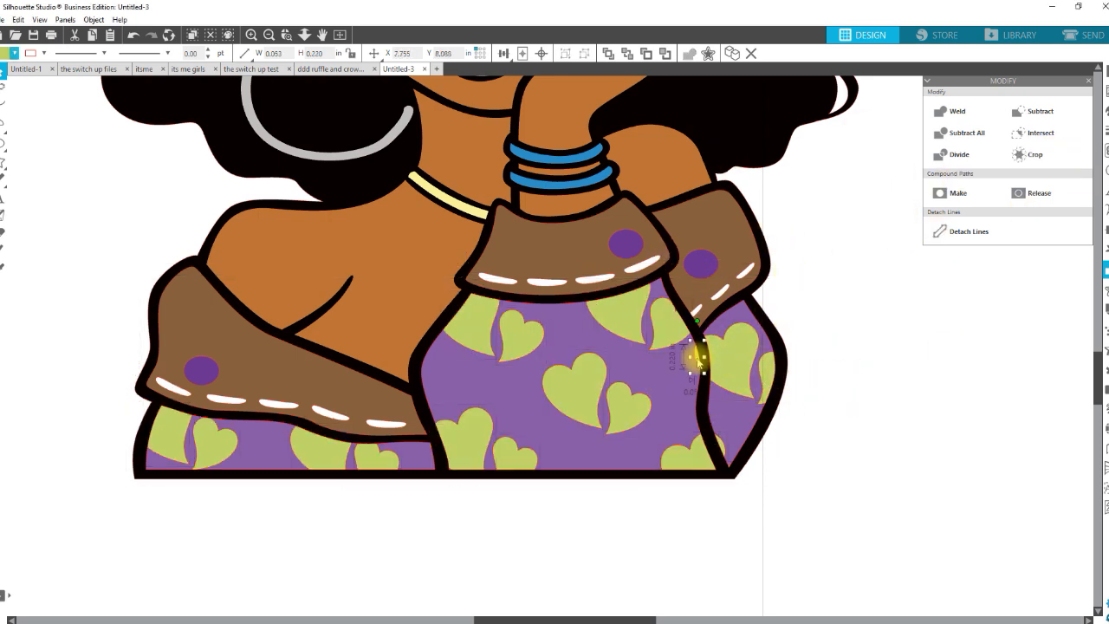
pyautogui.hotkey('ctrl', 'z')
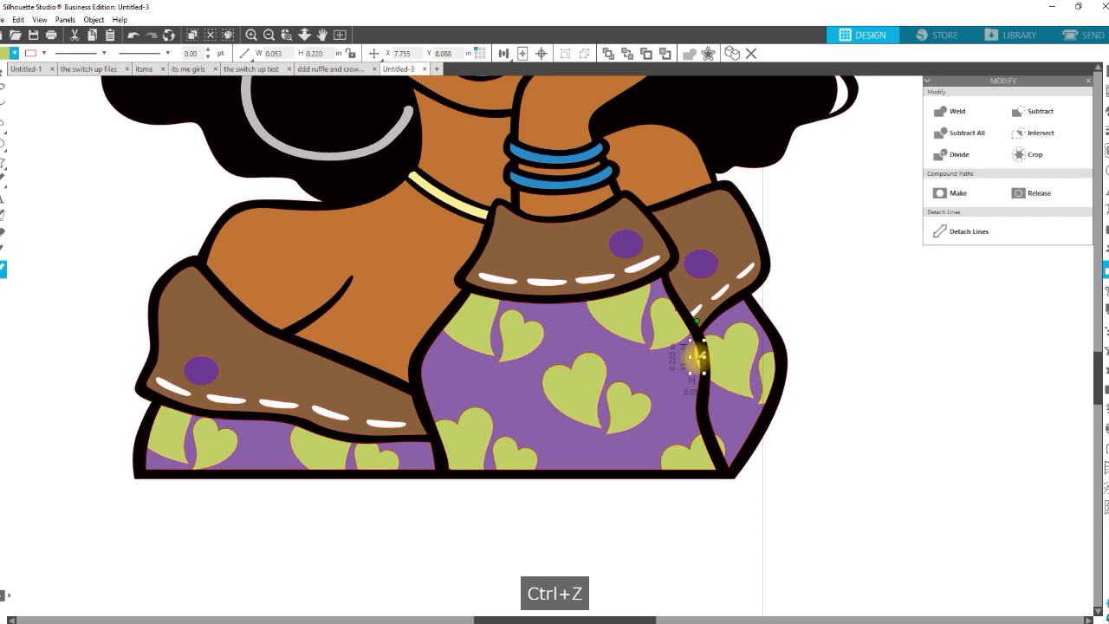
pyautogui.hotkey('ctrl', 'z')
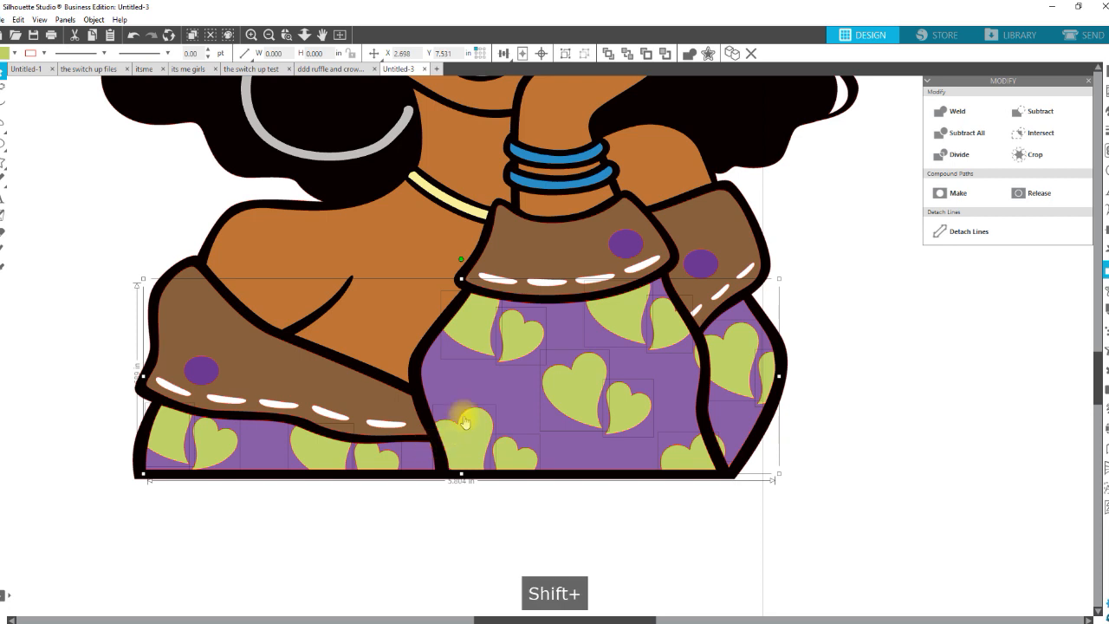
pyautogui.rightClick(575, 396)
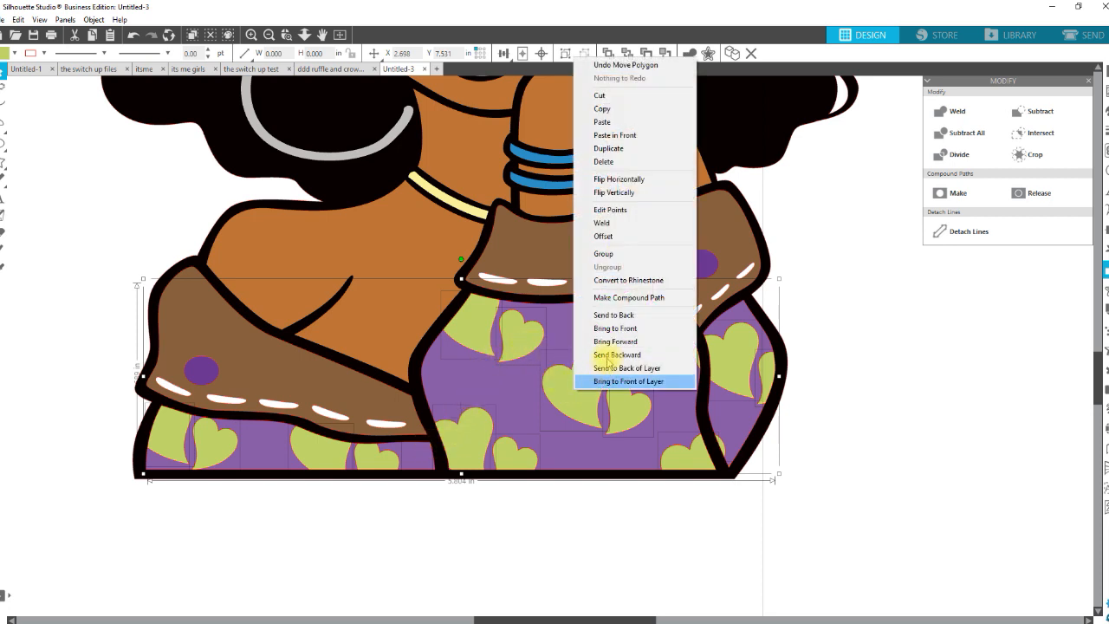
pyautogui.click(612, 254)
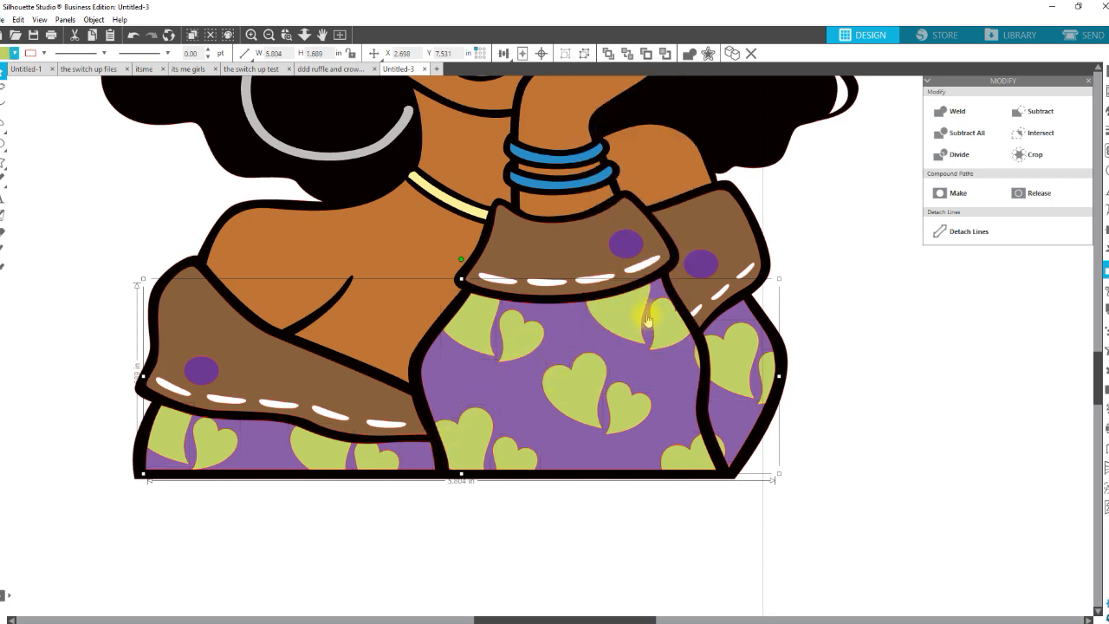
# - Delete the three stray green slivers along the black outlines at the sides of the front sleeve
pyautogui.click(431, 449)
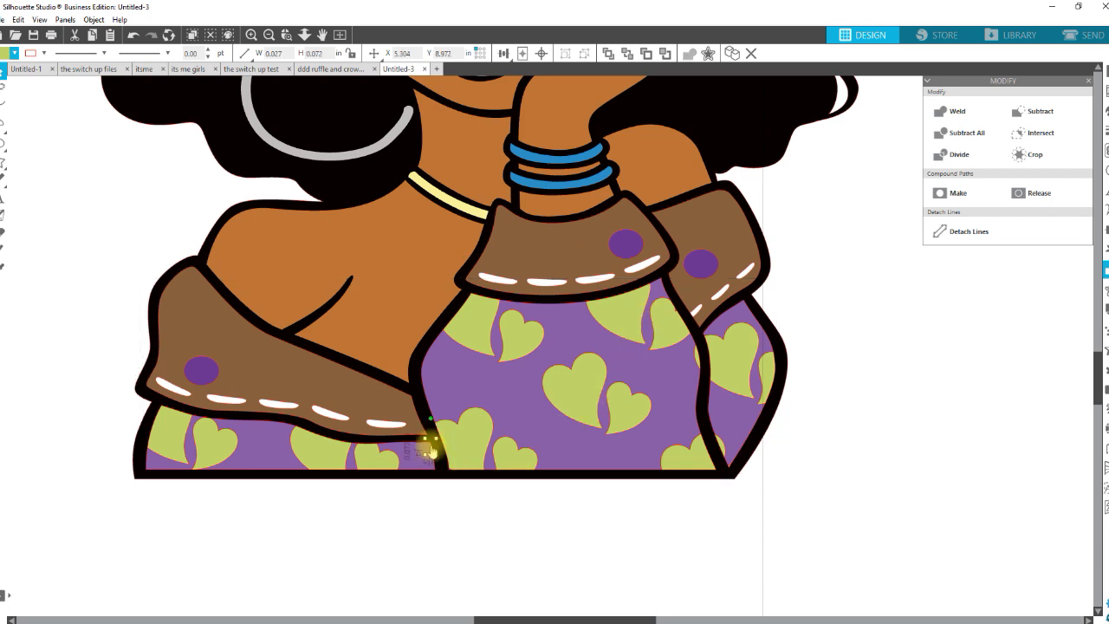
pyautogui.keyDown('shift'); pyautogui.click(699, 358); pyautogui.keyUp('shift')
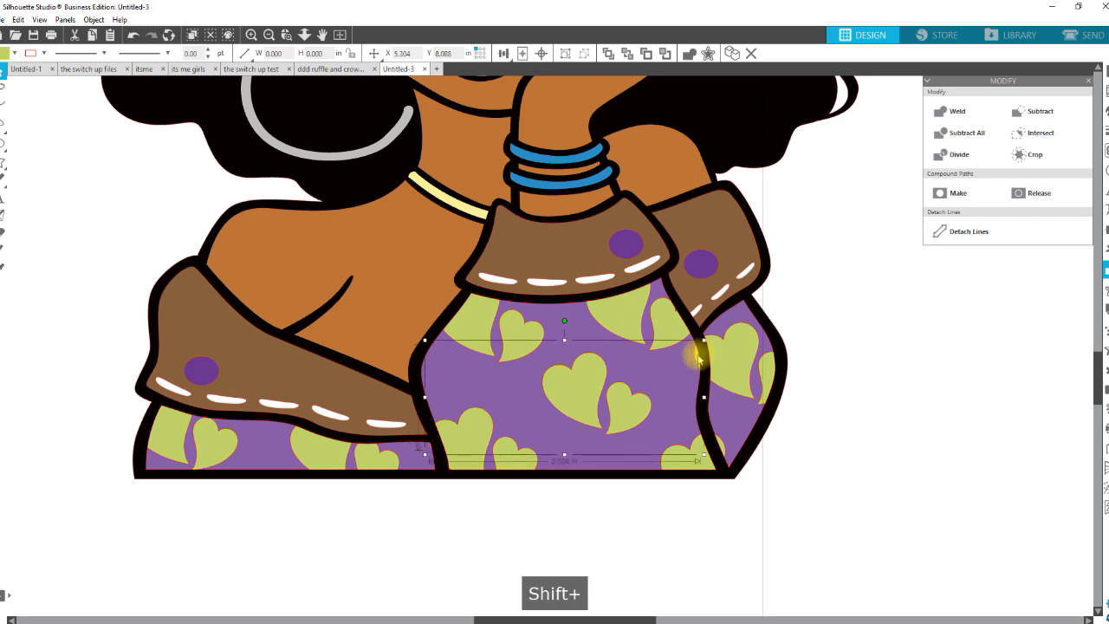
pyautogui.keyDown('shift'); pyautogui.click(725, 449); pyautogui.keyUp('shift')
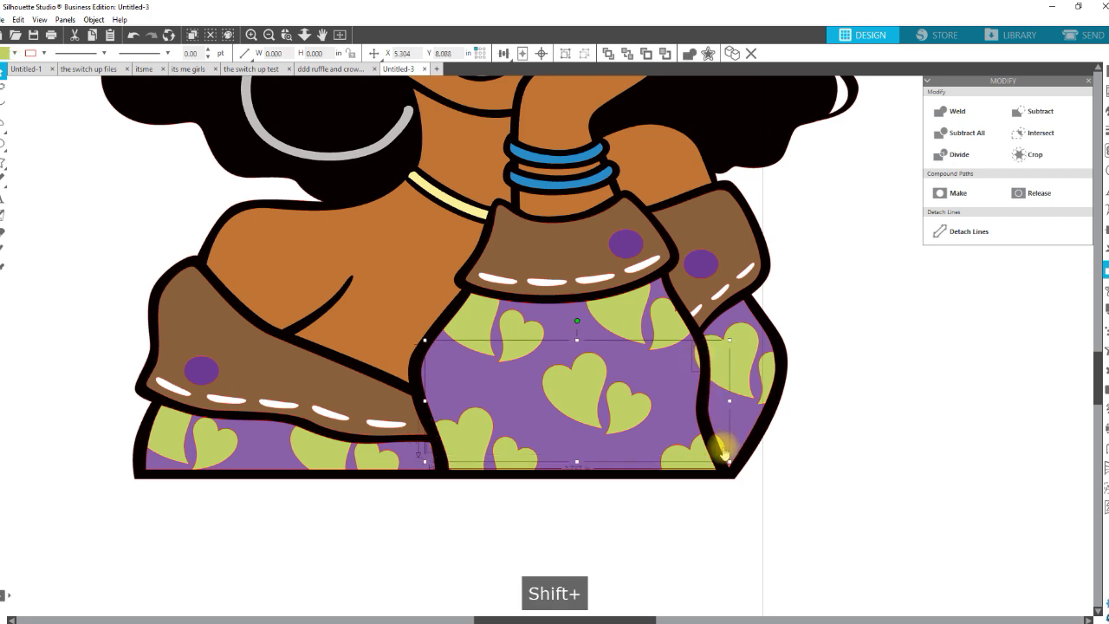
pyautogui.press('Delete')
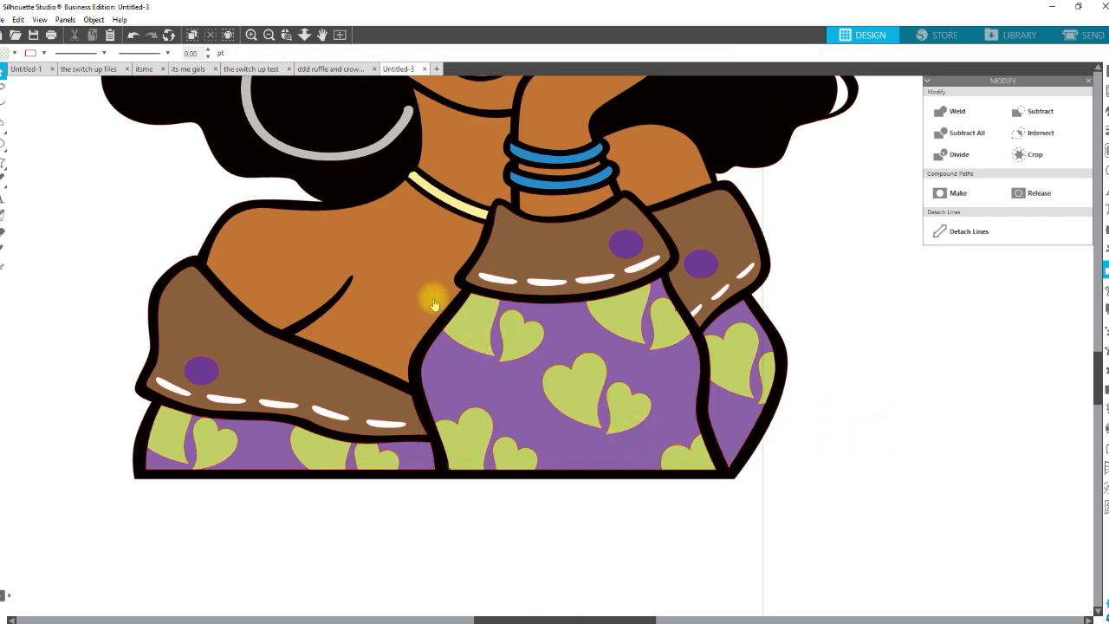
# - Fill the grouped hearts with solid blue
pyautogui.click(460, 321)
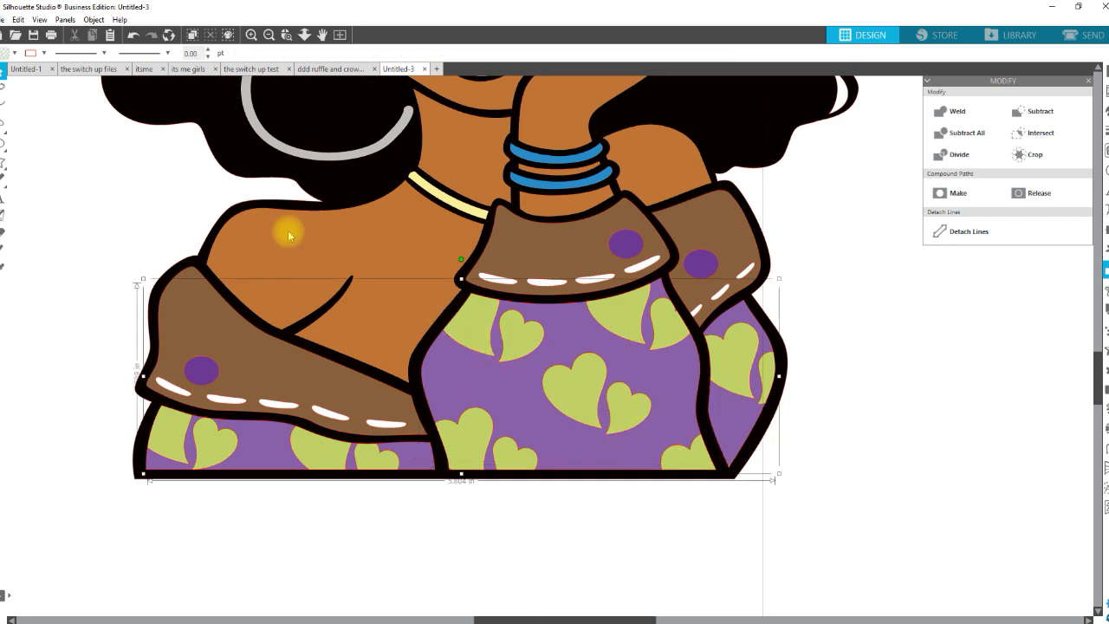
pyautogui.click(15, 57)
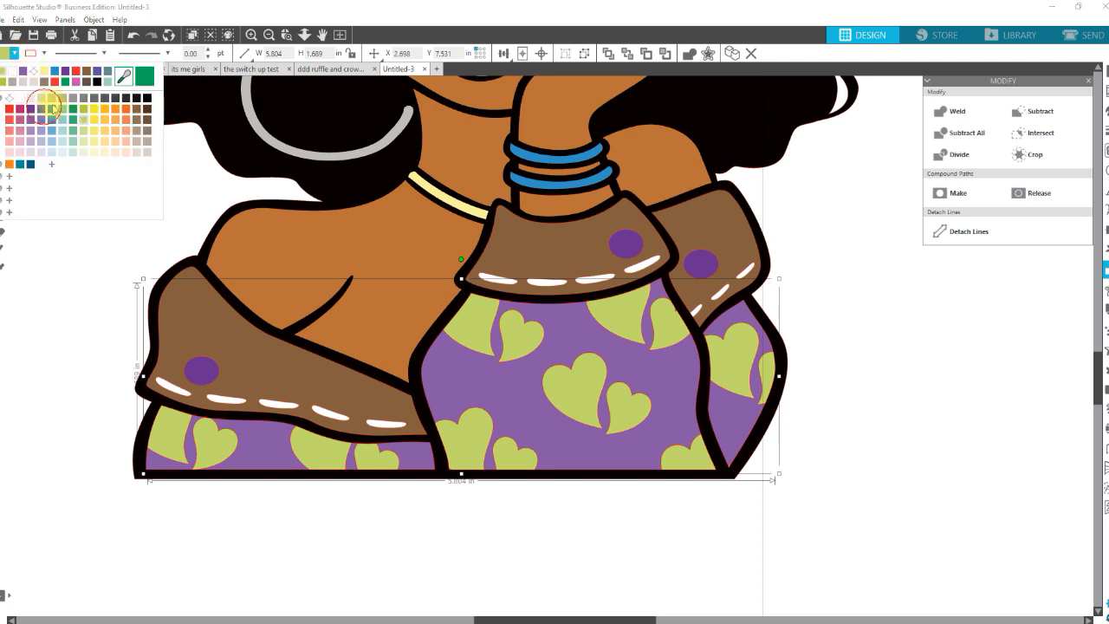
pyautogui.click(46, 108)
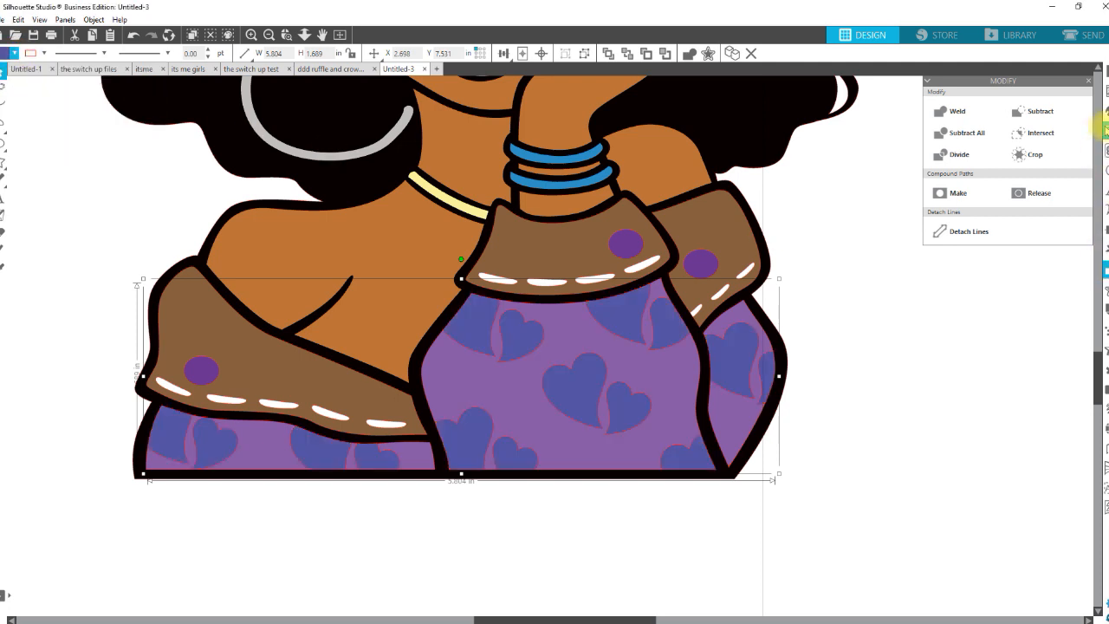
# - Fill the grouped hearts with the light green dotted pattern and make them a compound path
pyautogui.click(1105, 110)
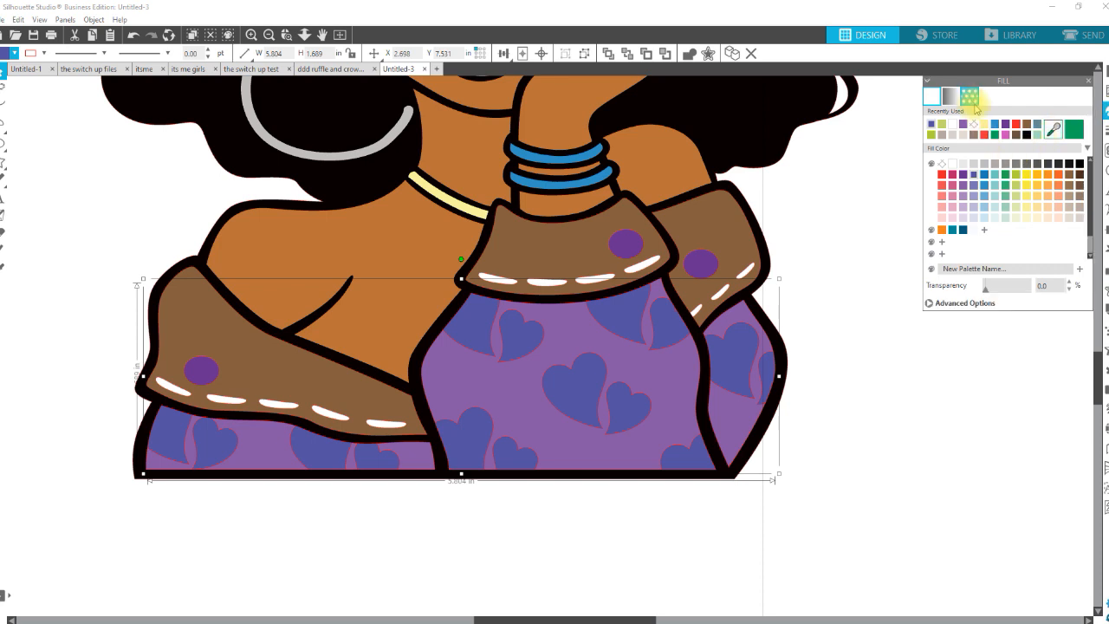
pyautogui.click(971, 97)
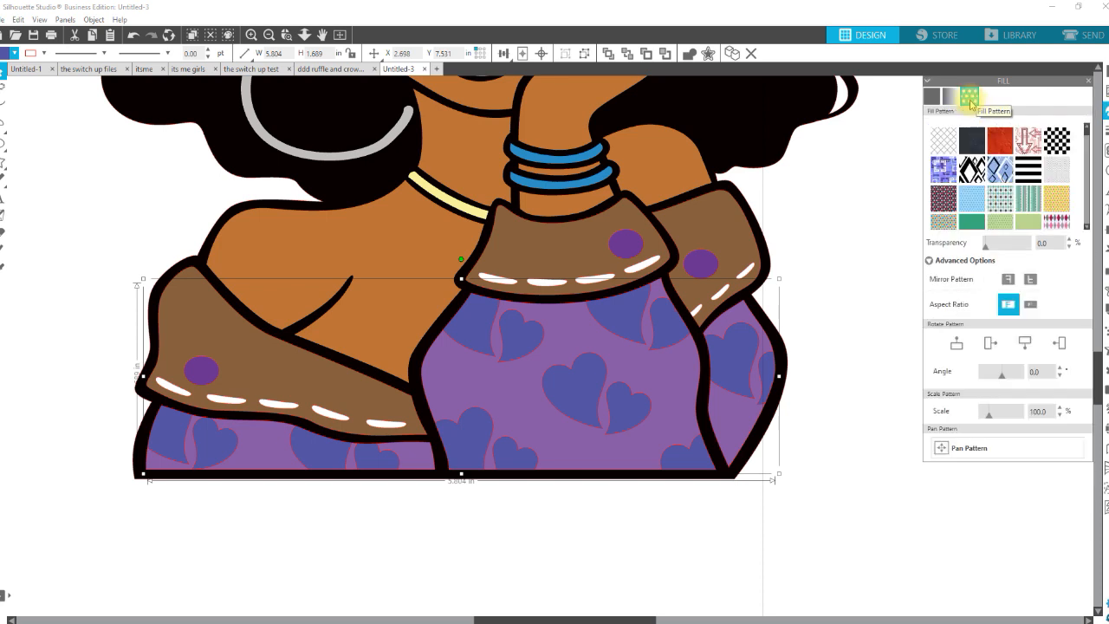
pyautogui.click(997, 223)
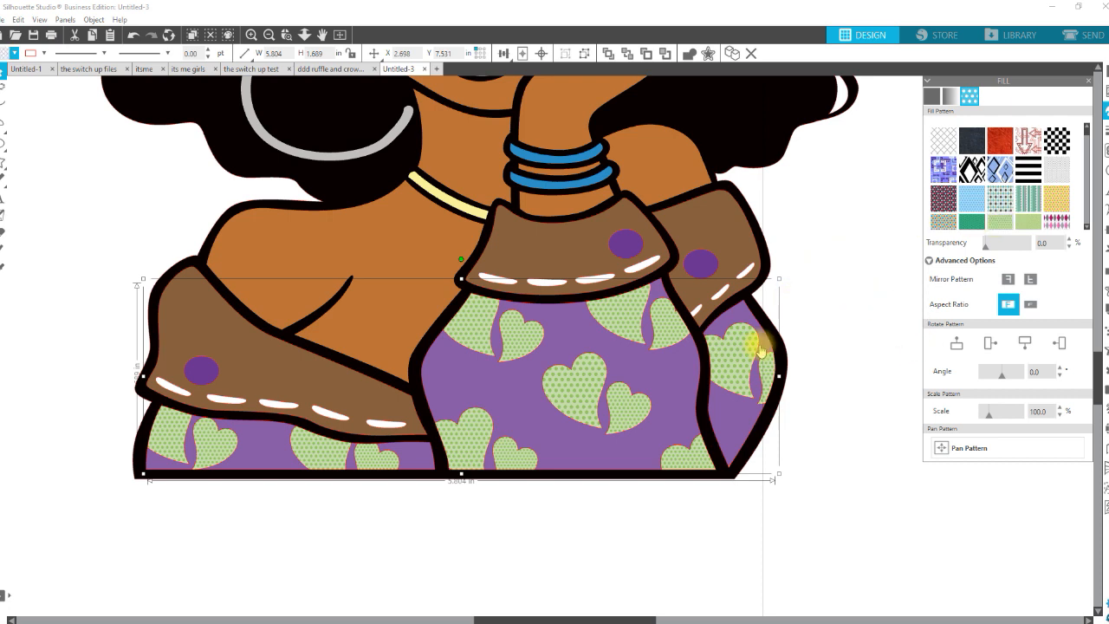
pyautogui.rightClick(737, 369)
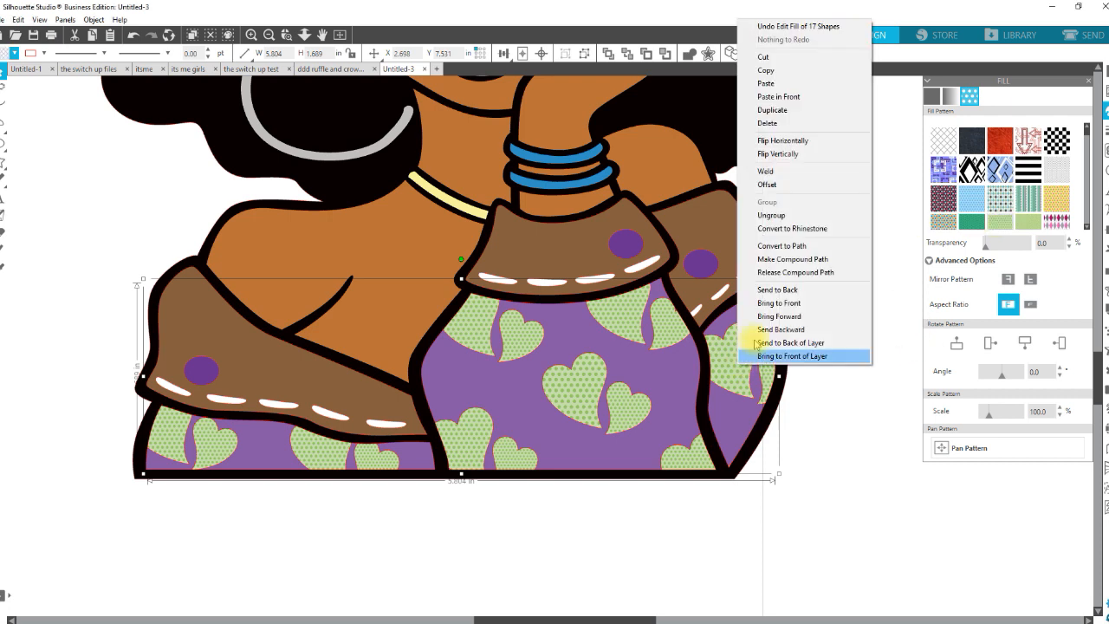
pyautogui.click(780, 272)
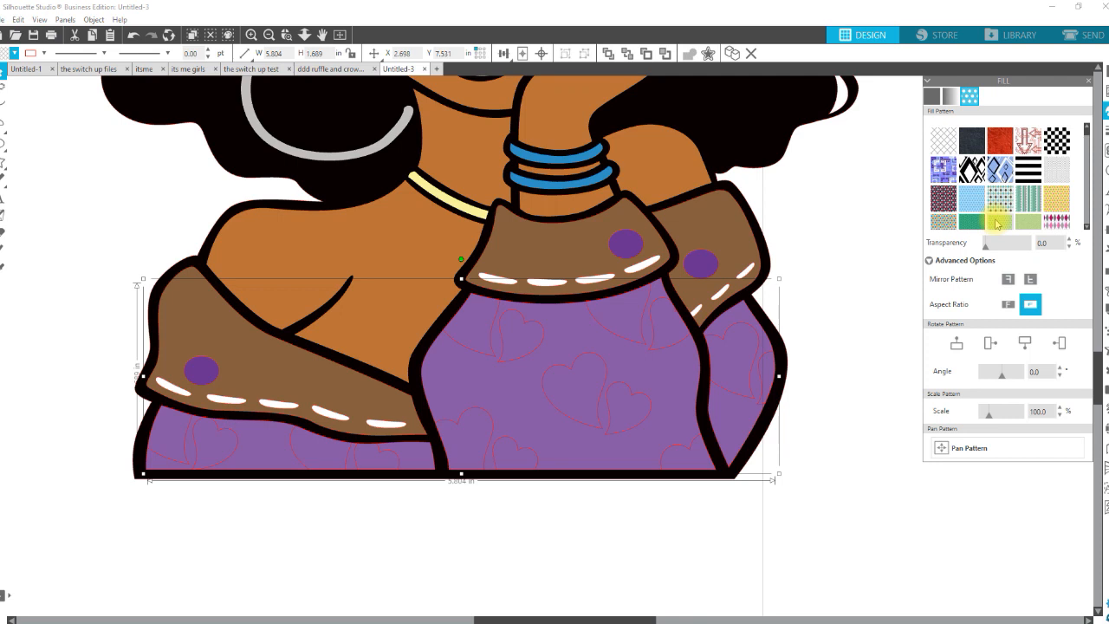
# - Fill the hearts with the light green dotted pattern, maintaining its aspect ratio, and set the pattern scale to 48%
pyautogui.click(997, 224)
pyautogui.click(1008, 304)
pyautogui.moveTo(989, 419); pyautogui.dragTo(982, 418)
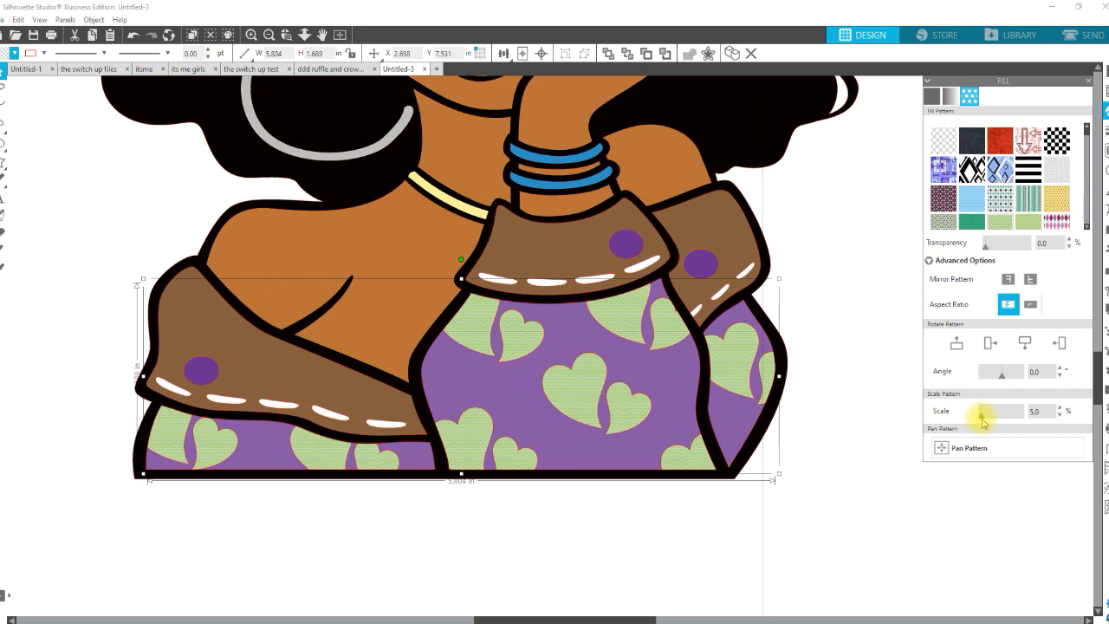
pyautogui.moveTo(982, 421); pyautogui.dragTo(985, 416)
# - Try the plain pink and pinkhexagon patterns on the hearts before settling on the shirtorange pattern
pyautogui.scroll(-3, 1005, 186)
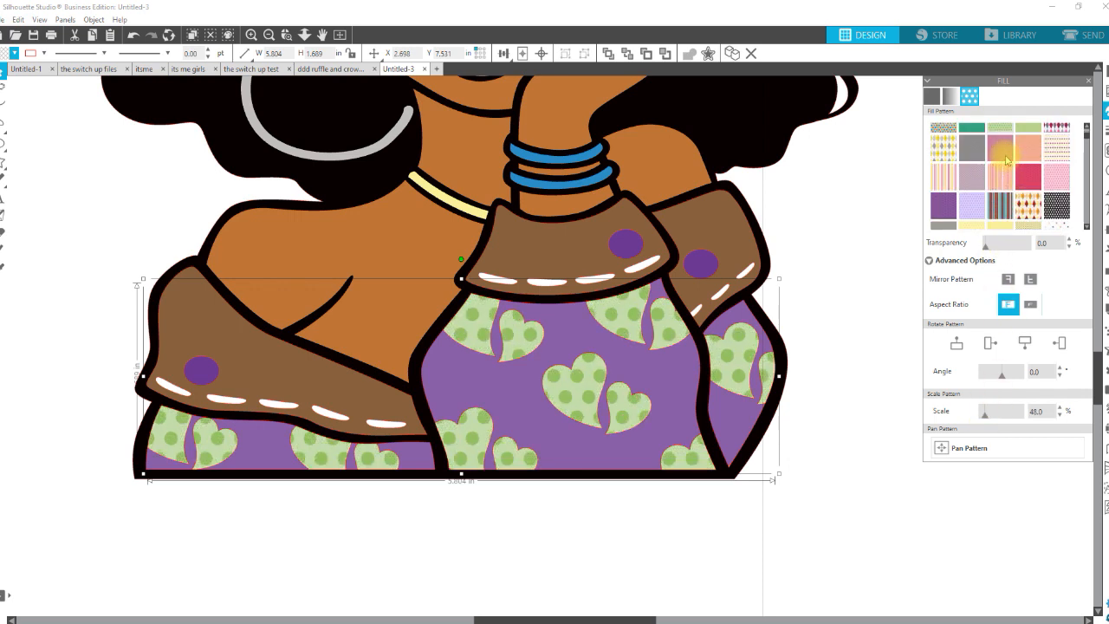
pyautogui.click(1009, 158)
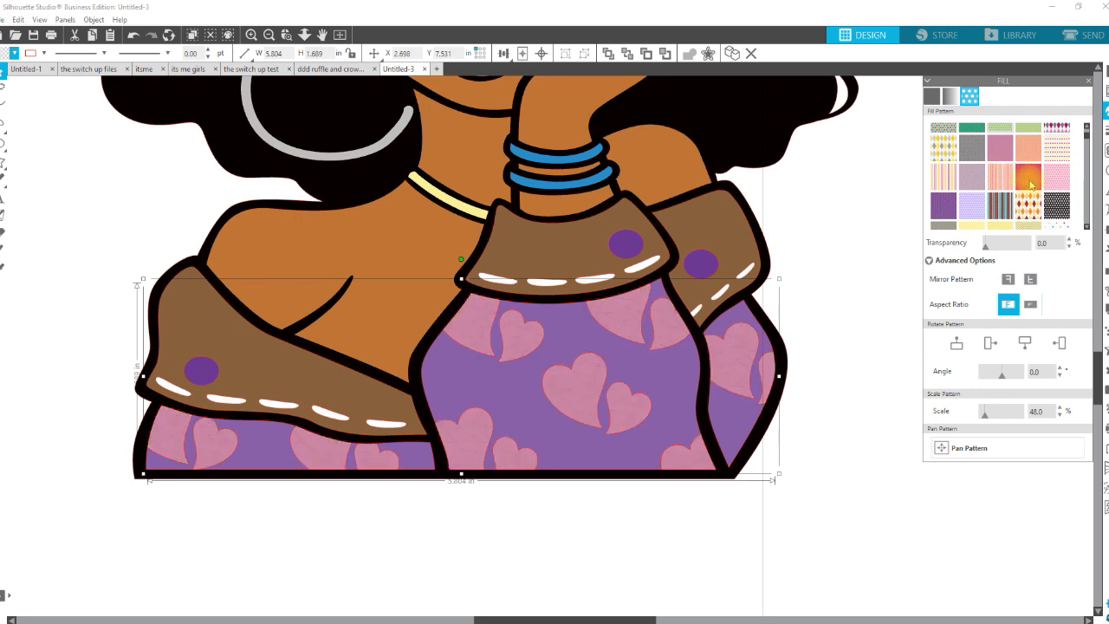
pyautogui.click(1031, 182)
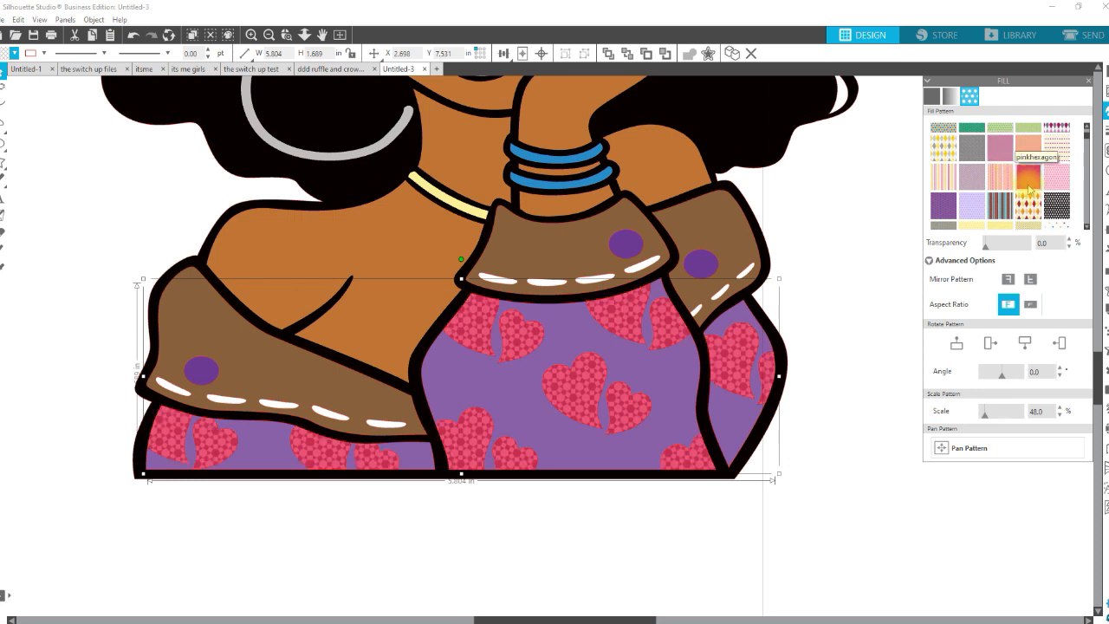
pyautogui.scroll(4, 1029, 189)
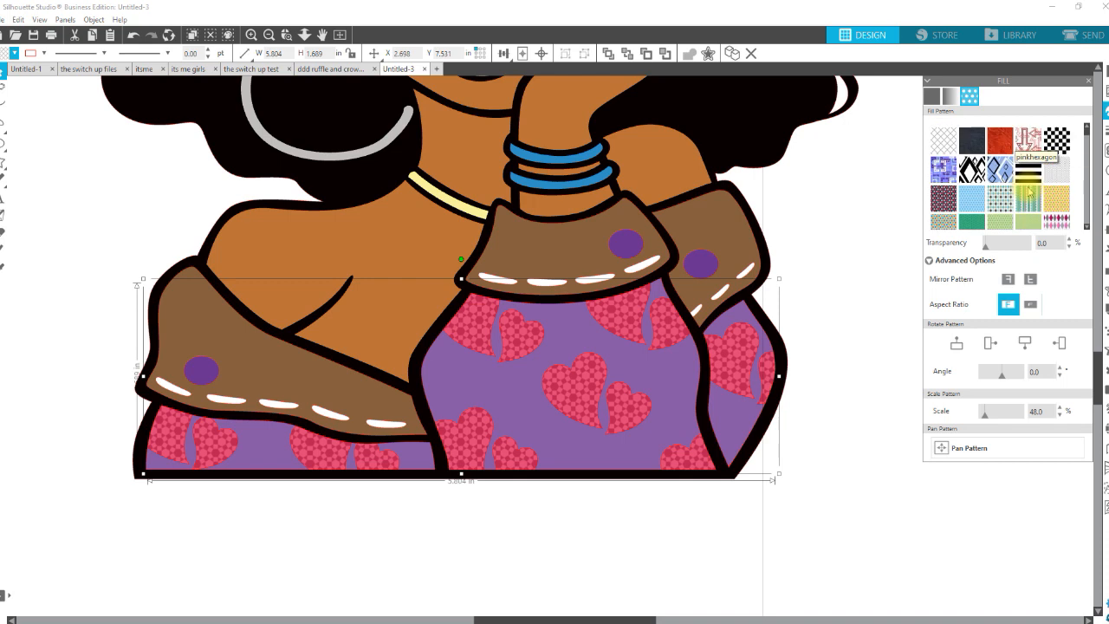
pyautogui.click(1002, 147)
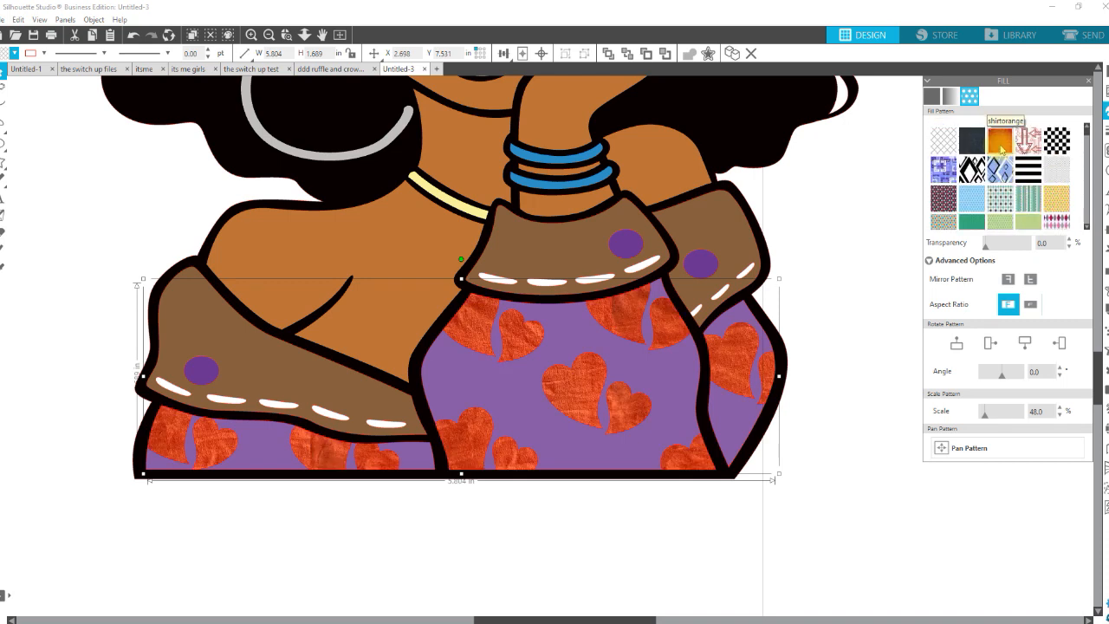
pyautogui.click(584, 560)
# - Try light pink and red on the purple clothing behind the hearts, settling on white
pyautogui.click(642, 450)
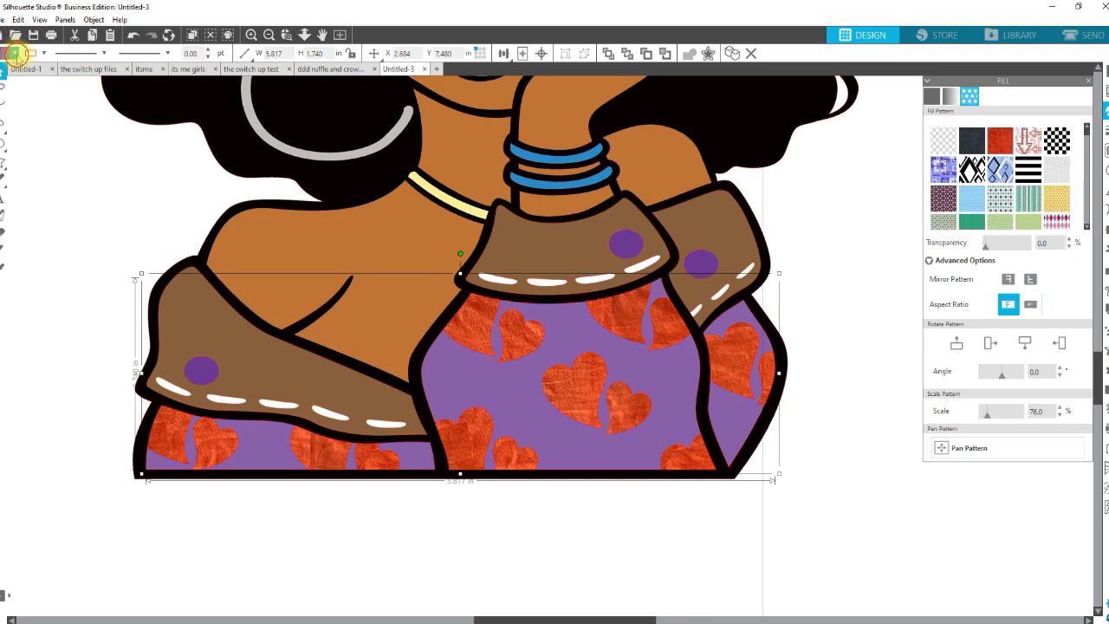
pyautogui.click(16, 54)
pyautogui.click(7, 141)
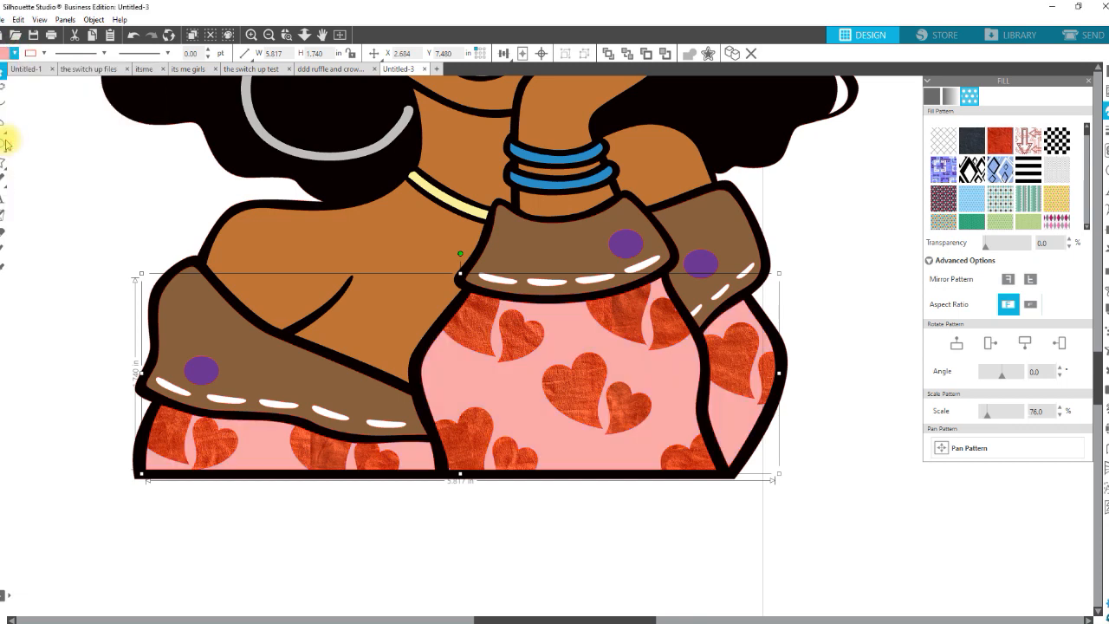
pyautogui.click(17, 54)
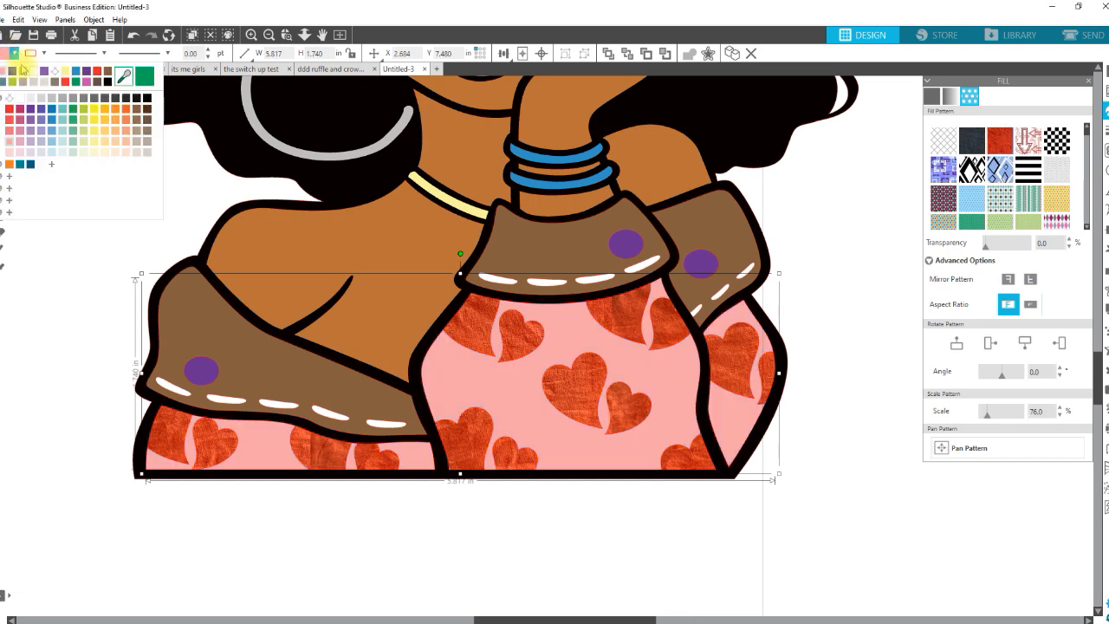
pyautogui.click(10, 110)
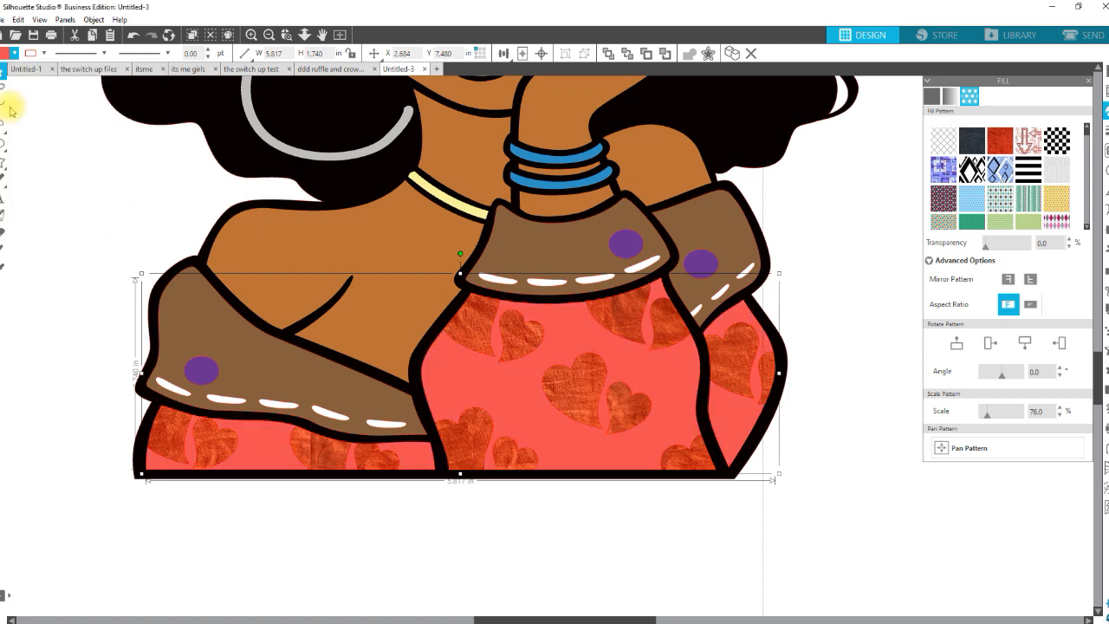
pyautogui.click(13, 55)
pyautogui.click(23, 98)
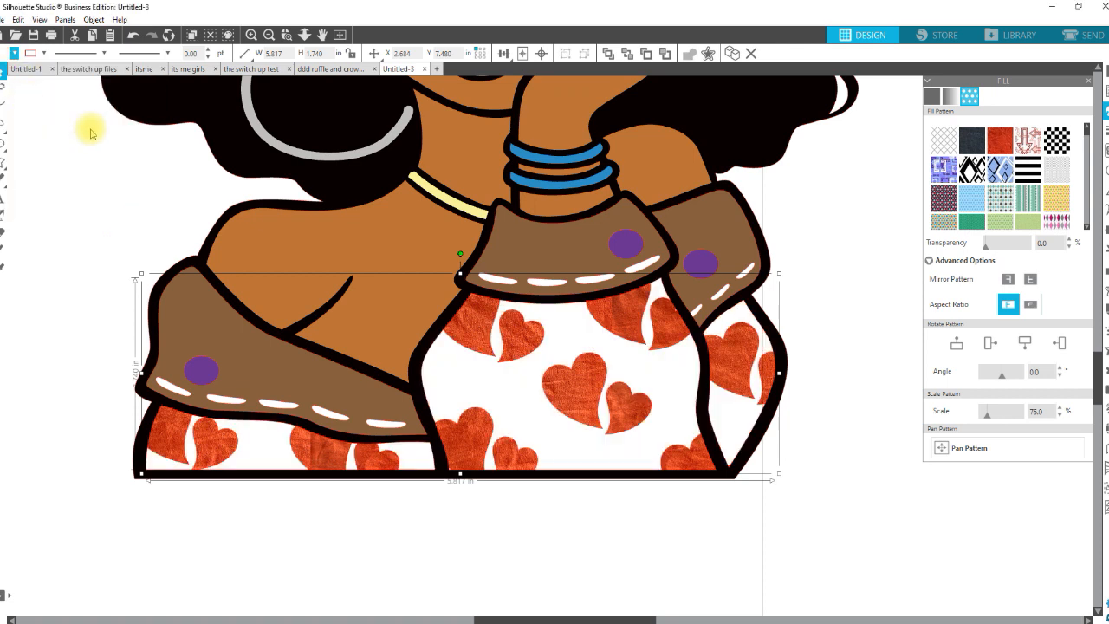
# - Recolour the three brown cuff and collar pieces with the orange-red sampled from a heart
pyautogui.click(280, 390)
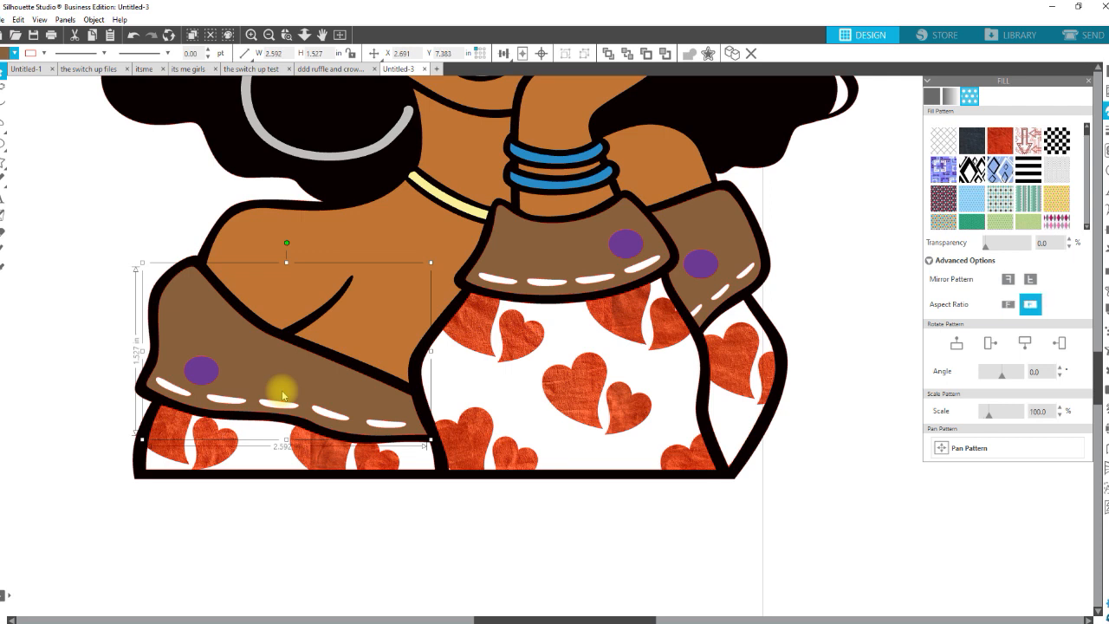
pyautogui.keyDown('shift'); pyautogui.click(550, 247); pyautogui.keyUp('shift')
pyautogui.keyDown('shift'); pyautogui.click(708, 232); pyautogui.keyUp('shift')
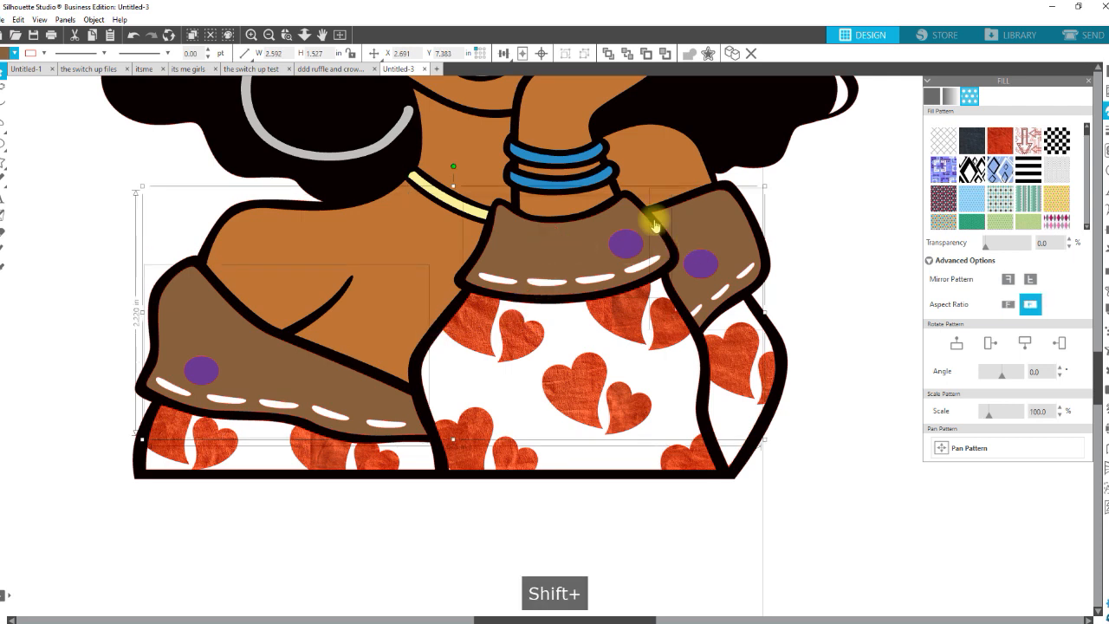
pyautogui.click(13, 54)
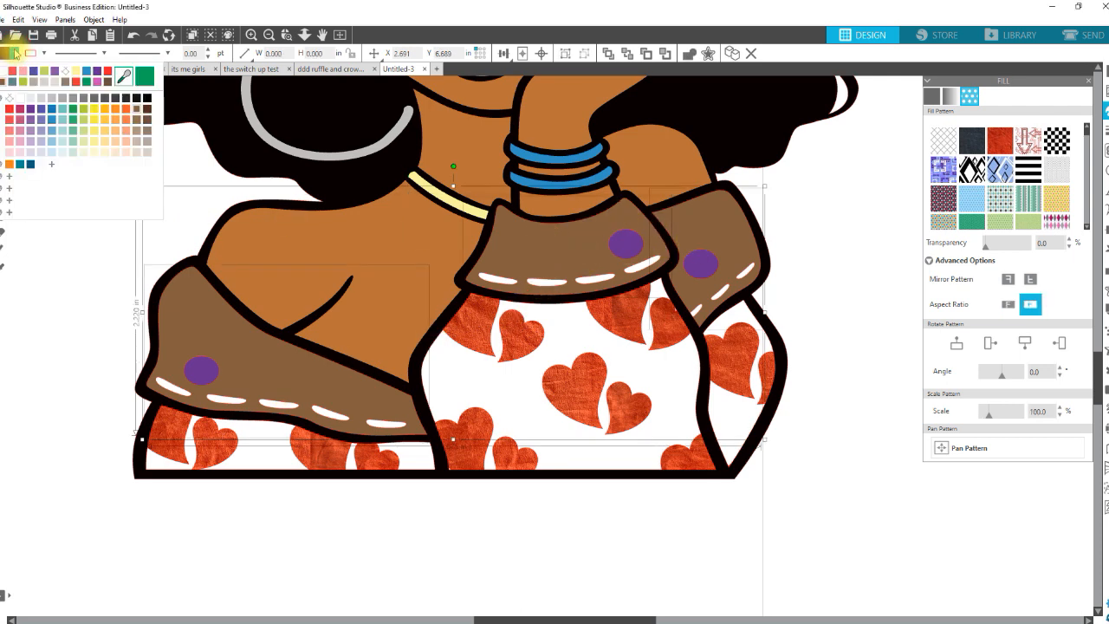
pyautogui.click(124, 76)
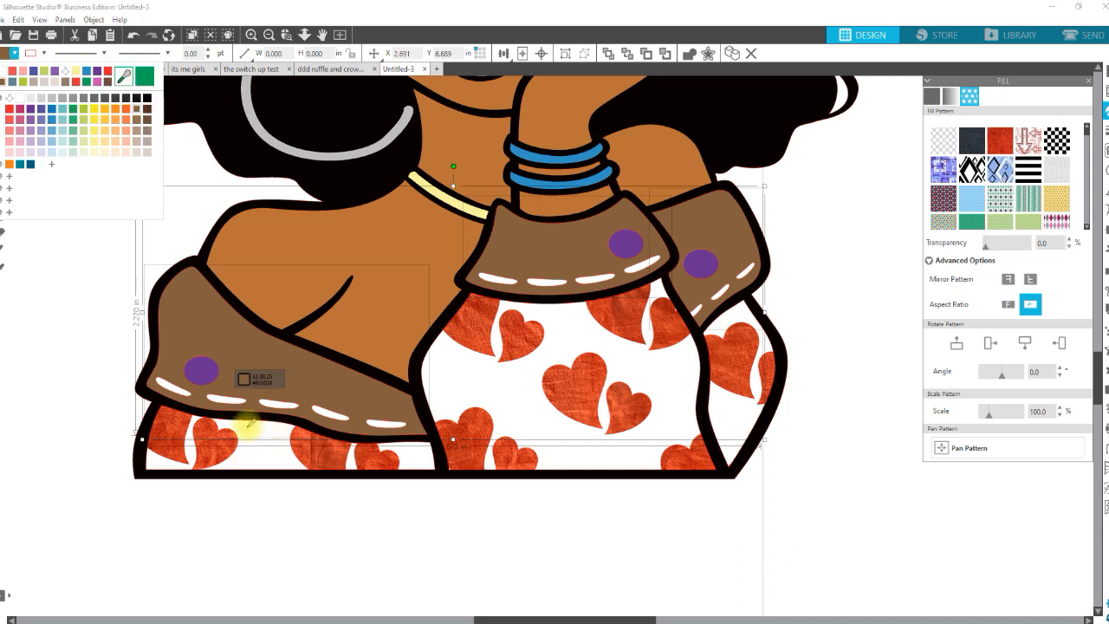
pyautogui.click(209, 439)
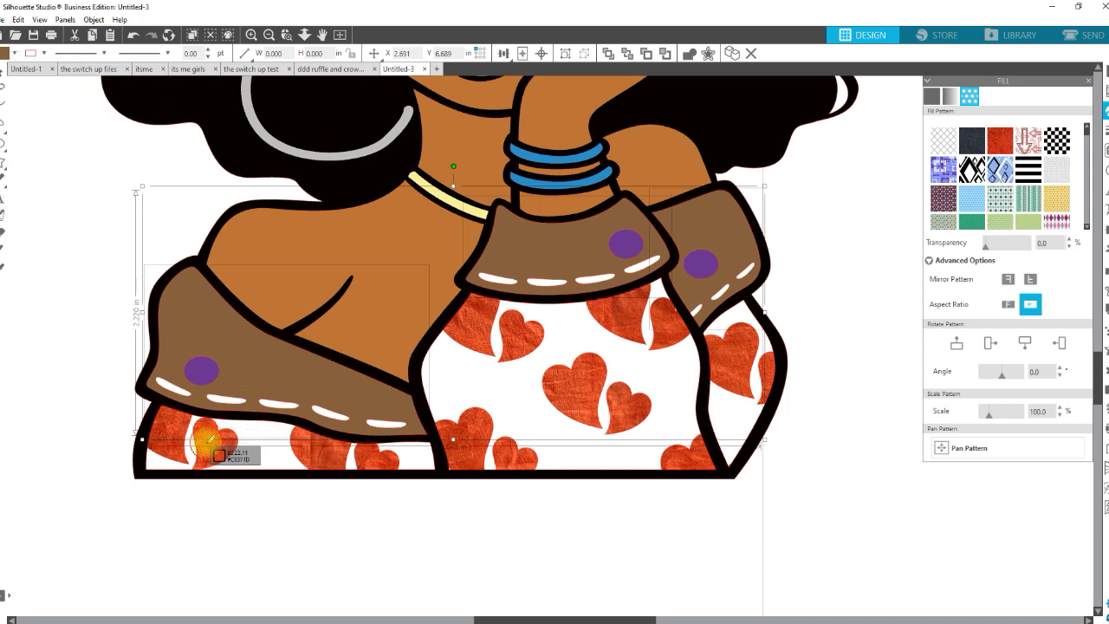
# - Recolour the three purple buttons with the white sampled from the stitching
pyautogui.click(200, 382)
pyautogui.click(4, 106)
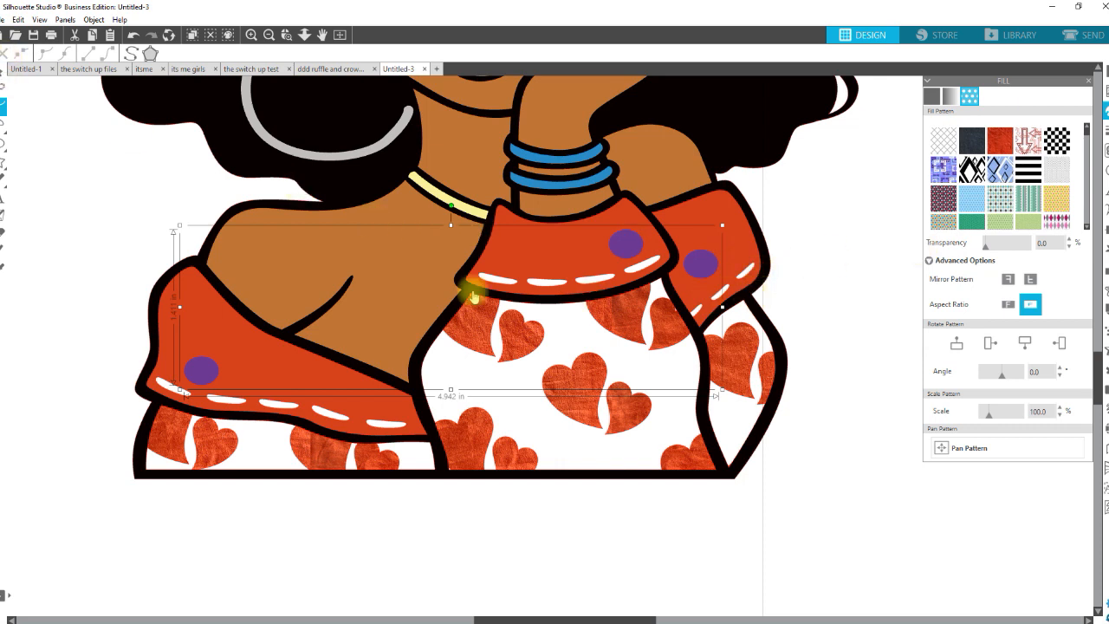
pyautogui.click(161, 387)
pyautogui.click(866, 267)
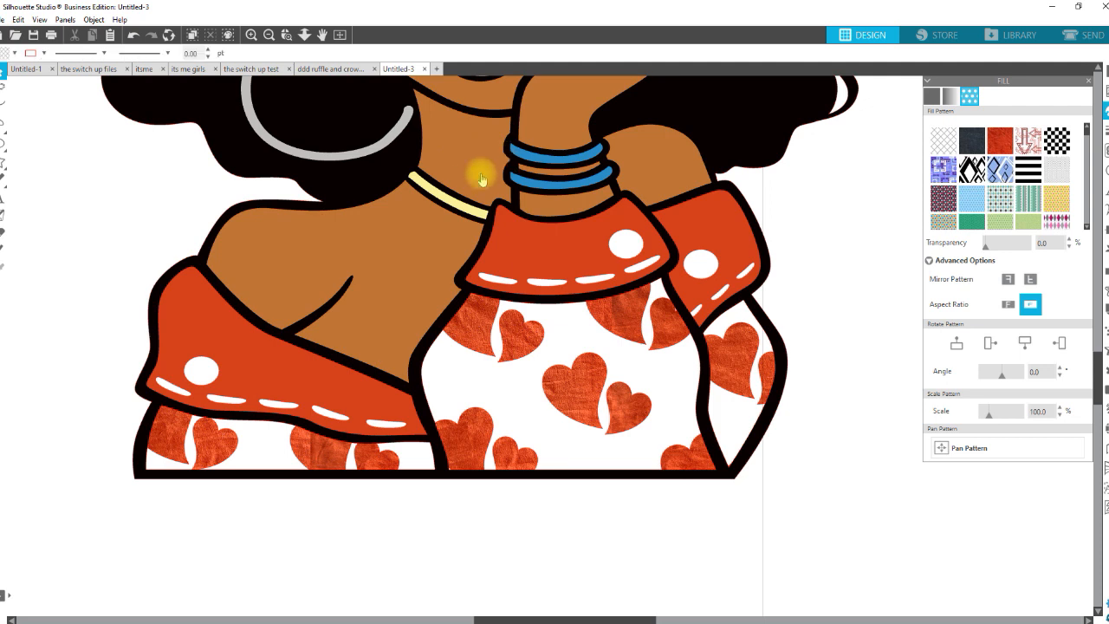
# - Fill the pale yellow necklace with white
pyautogui.click(455, 206)
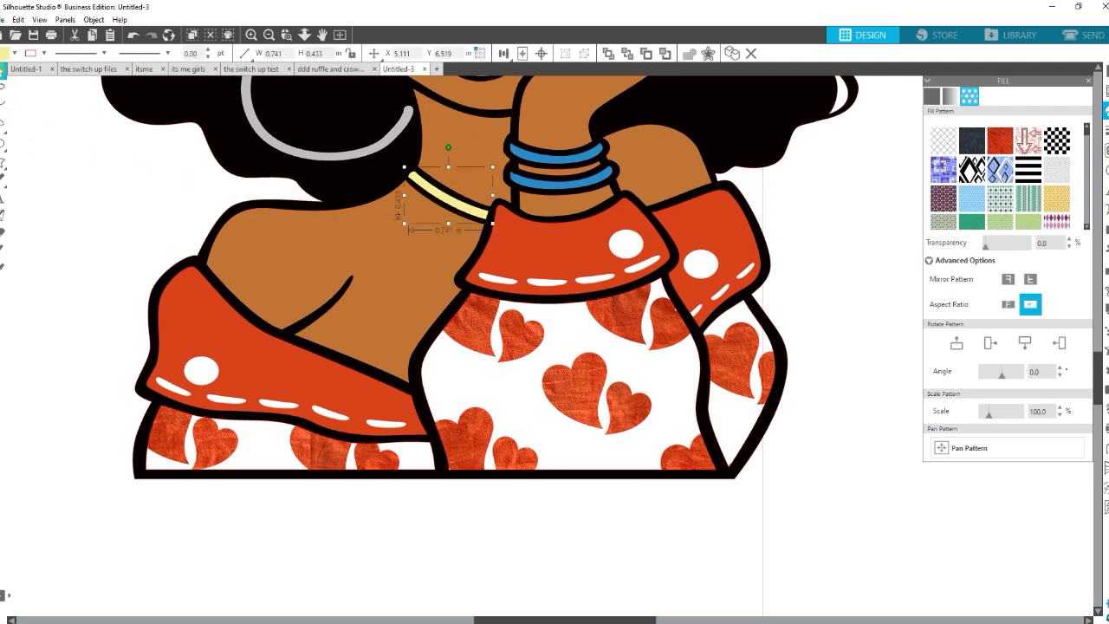
pyautogui.click(13, 53)
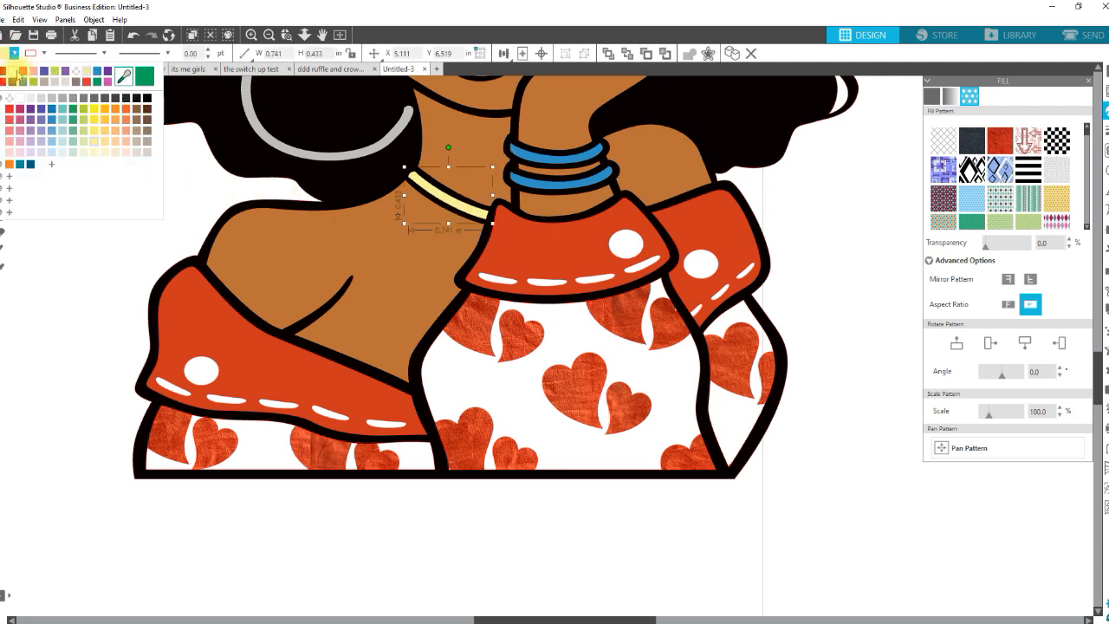
pyautogui.click(26, 78)
# - Recolour the blue bracelets and grey hoop earring with the orange-red sampled from the cuff, replacing the mistakenly sampled skin tone
pyautogui.click(553, 165)
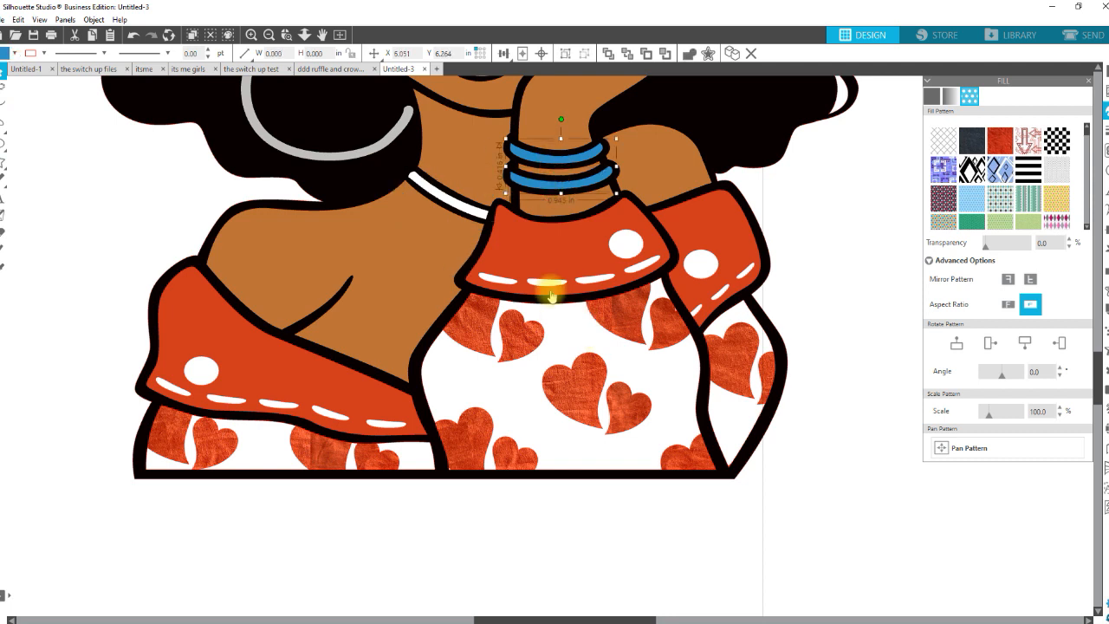
pyautogui.keyDown('shift'); pyautogui.click(355, 150); pyautogui.keyUp('shift')
pyautogui.click(13, 53)
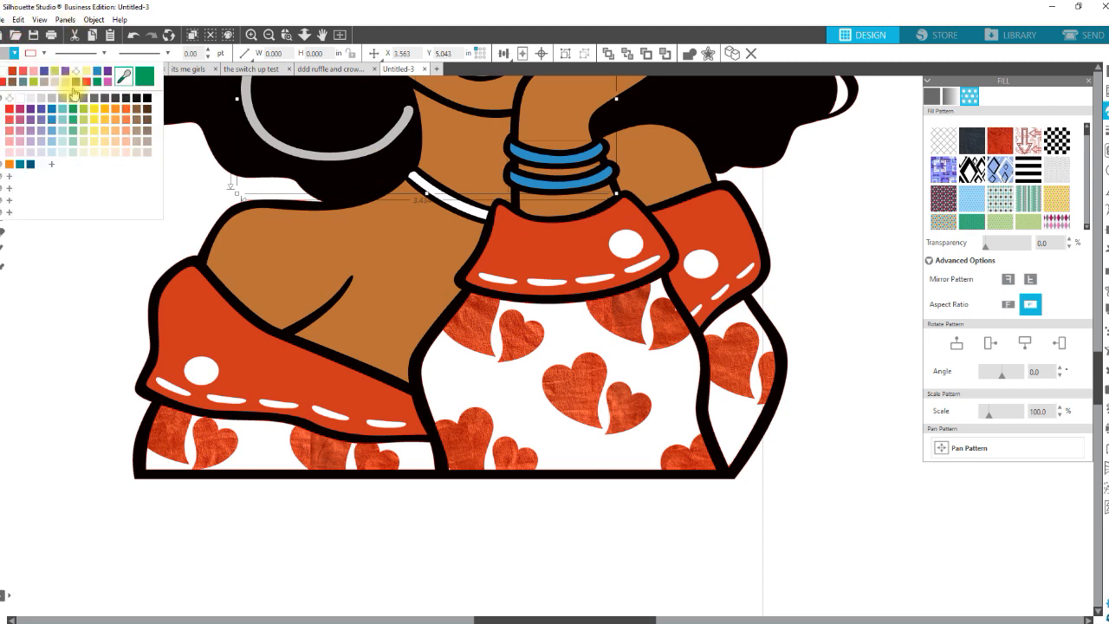
pyautogui.click(123, 76)
pyautogui.click(265, 280)
pyautogui.click(197, 306)
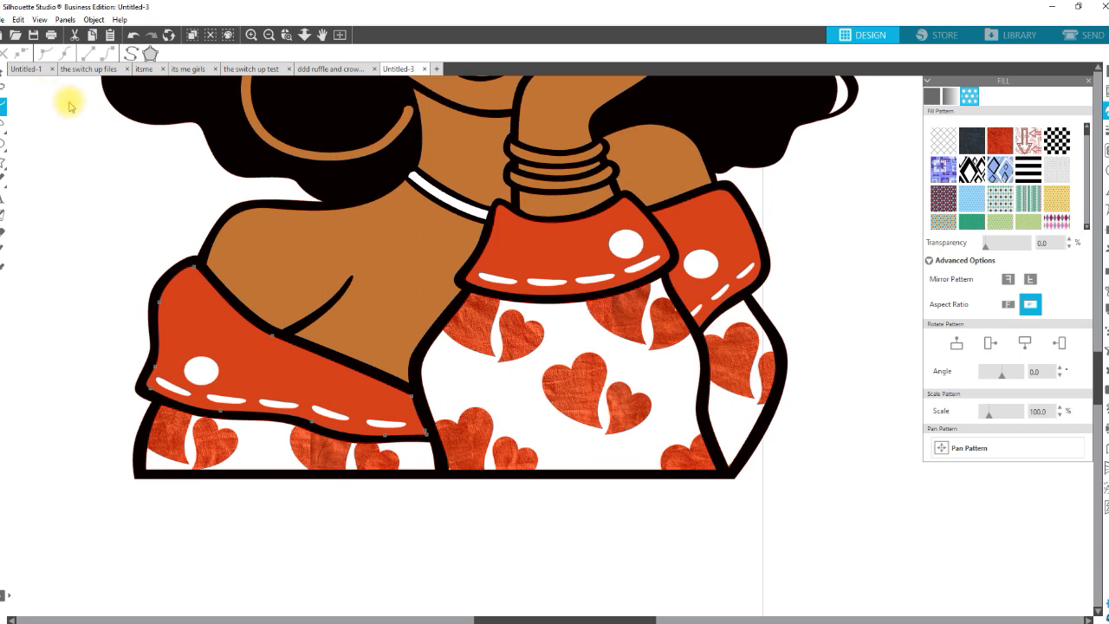
pyautogui.hotkey('ctrl', 'z')
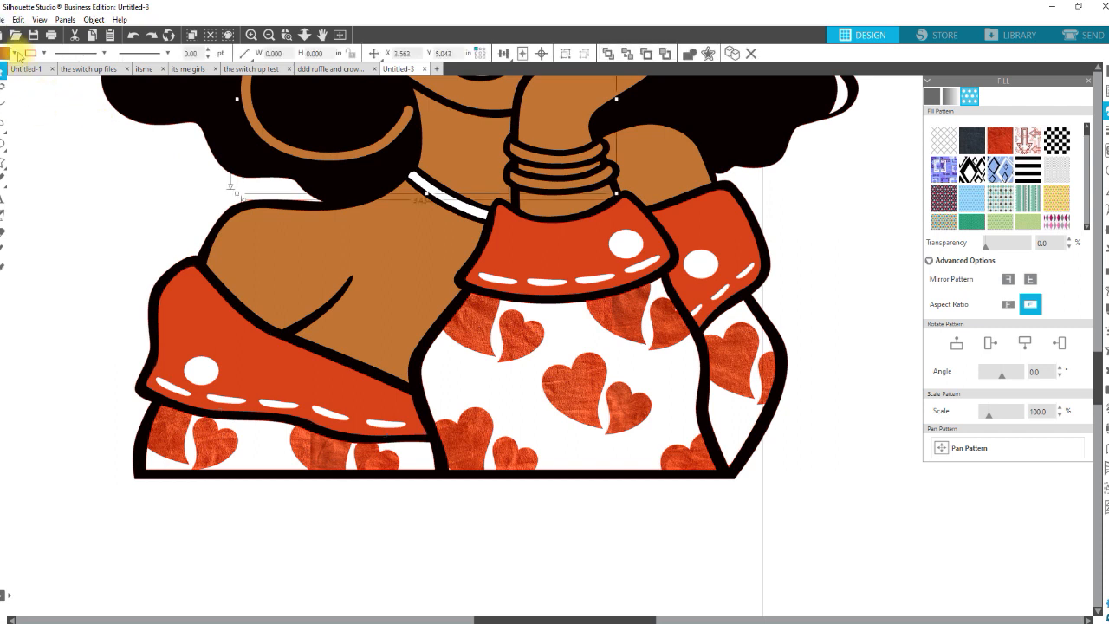
pyautogui.click(18, 54)
pyautogui.click(124, 76)
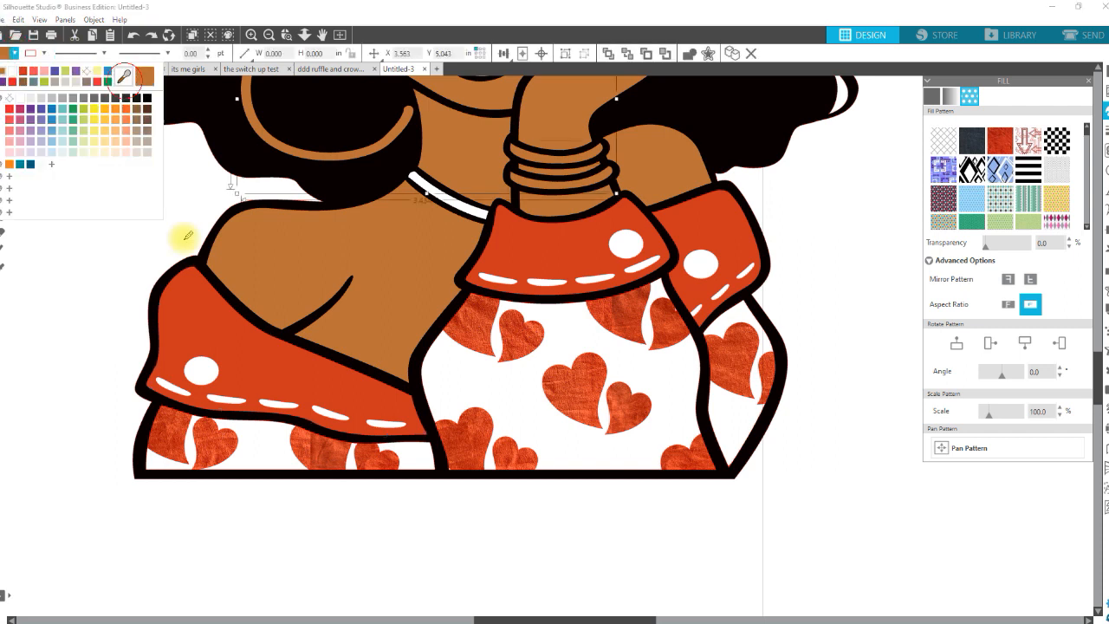
pyautogui.click(199, 288)
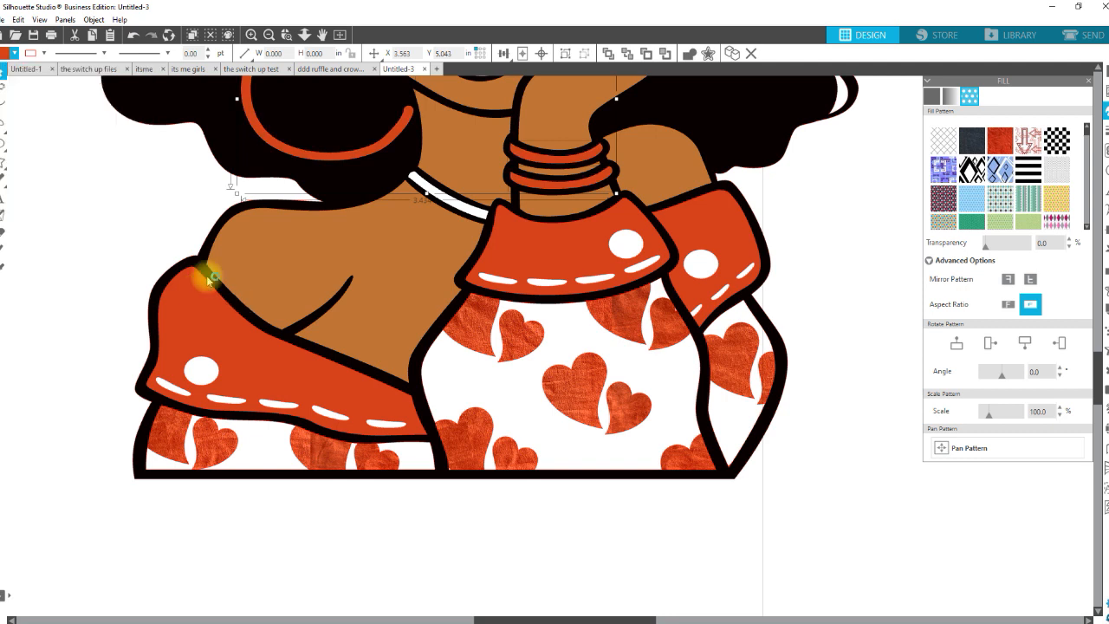
# - Move the orange patterned hearts off the clothing to the empty area at the figure's lower right
pyautogui.click(304, 34)
pyautogui.scroll(-3, 389, 208)
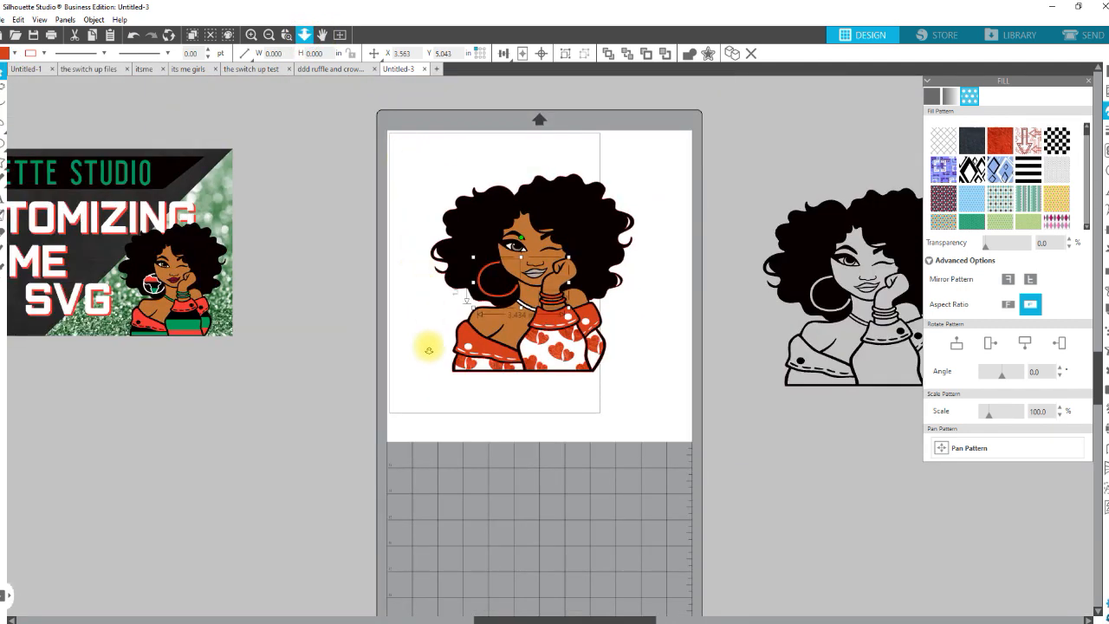
pyautogui.scroll(5, 426, 346)
pyautogui.moveTo(441, 476); pyautogui.dragTo(728, 623)
pyautogui.moveTo(736, 509); pyautogui.dragTo(876, 623)
pyautogui.click(245, 450)
# - Draw a rectangle about 2.93 by 0.21 in across the bottom of the left sleeve and stack three duplicates directly above it
pyautogui.moveTo(4, 143)
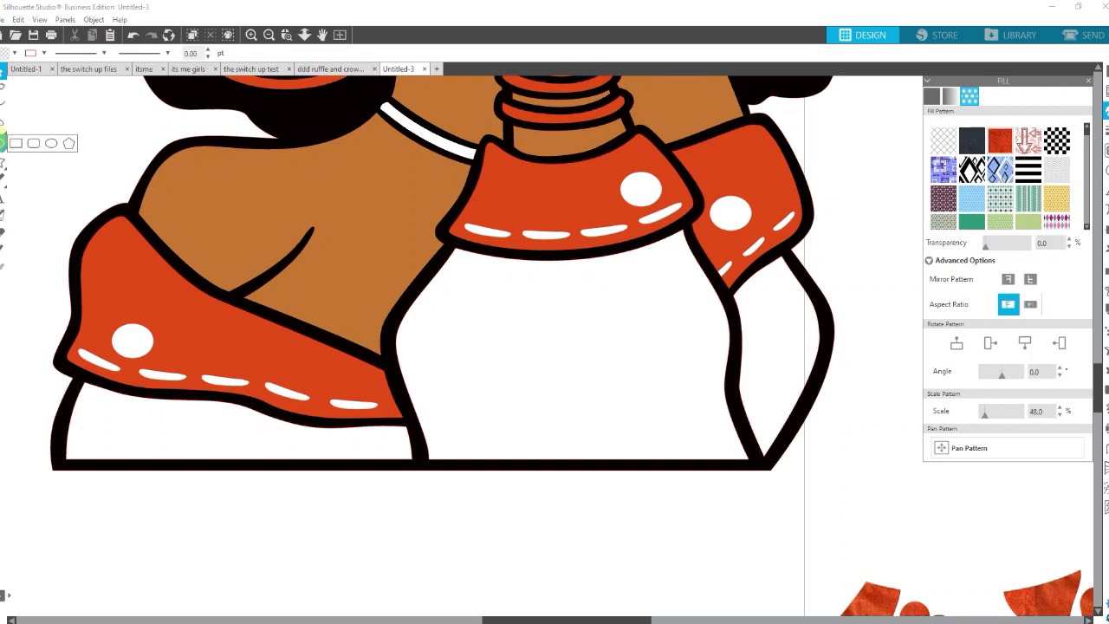
pyautogui.click(15, 145)
pyautogui.moveTo(36, 467); pyautogui.dragTo(416, 446)
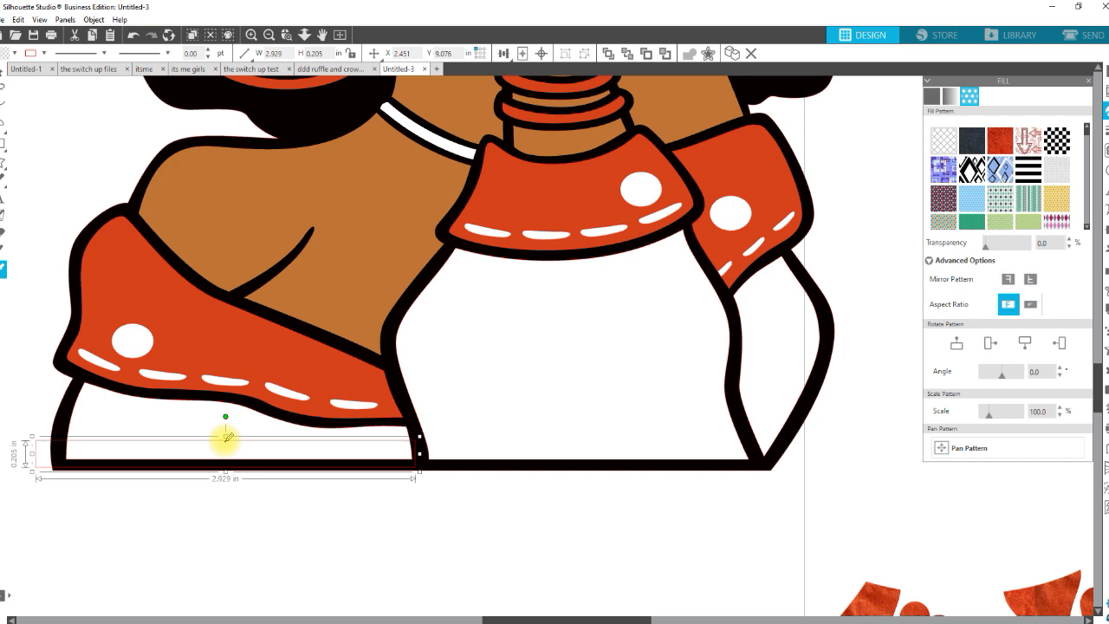
pyautogui.hotkey('ctrl', 'Up')
pyautogui.hotkey('ctrl', 'Up')
pyautogui.hotkey('ctrl', 'Up')
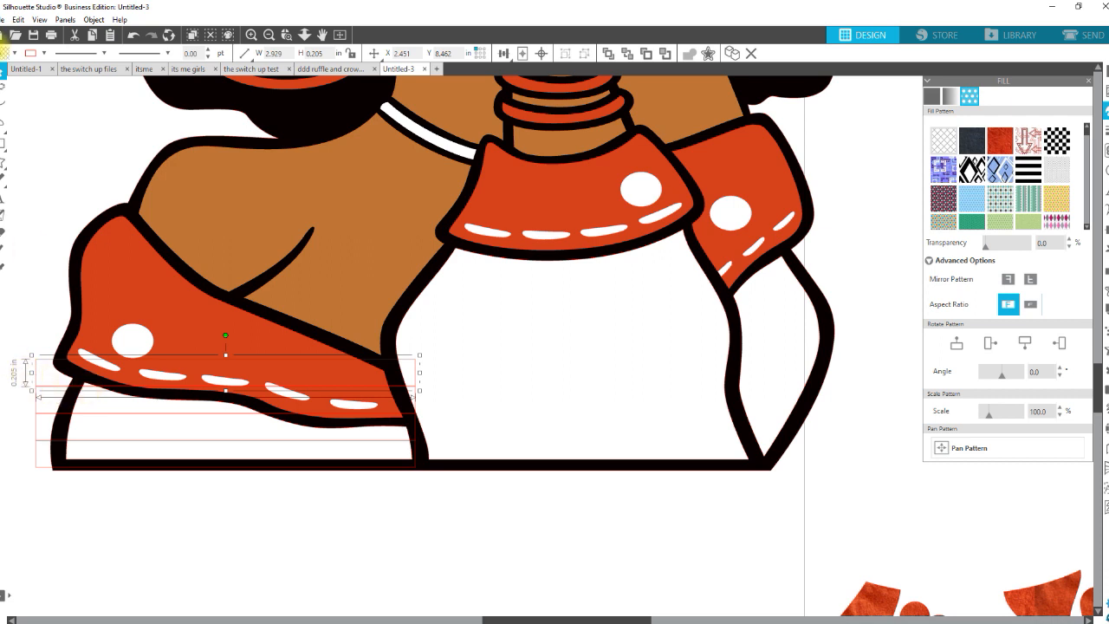
# - Fill the top strip with dark green and the second strip with a slightly lighter green, after trying yellow-green on it
pyautogui.click(12, 56)
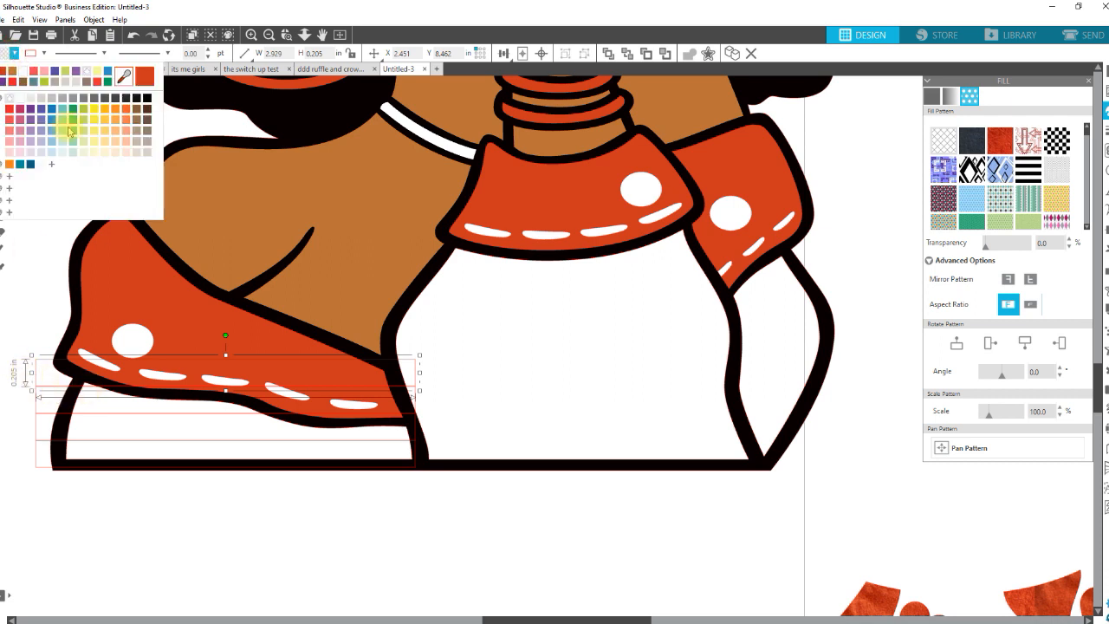
pyautogui.click(76, 115)
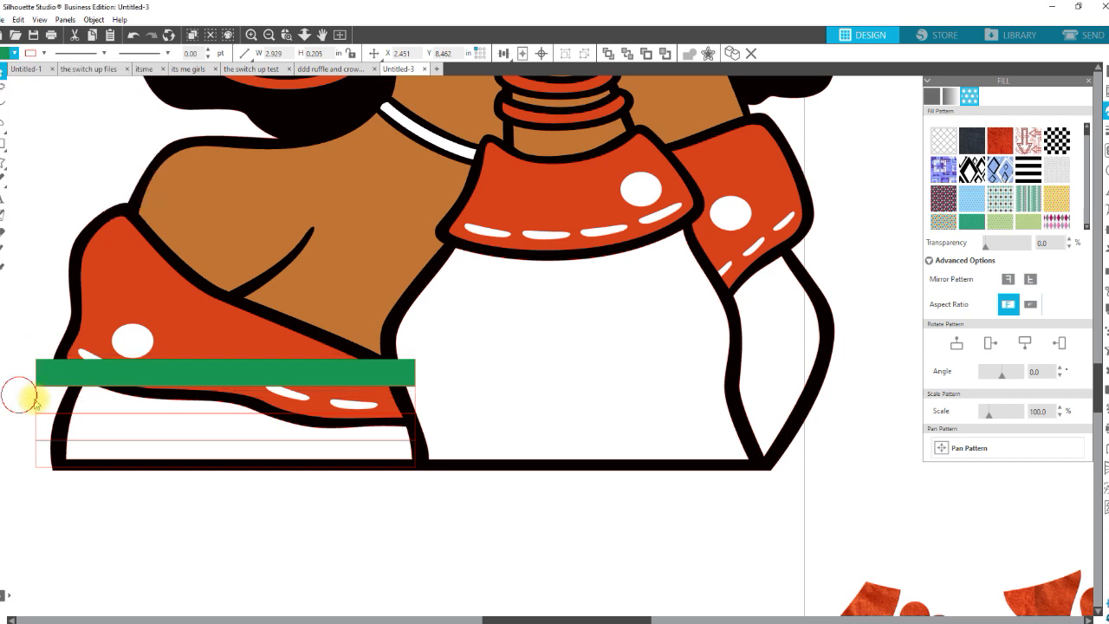
pyautogui.click(14, 53)
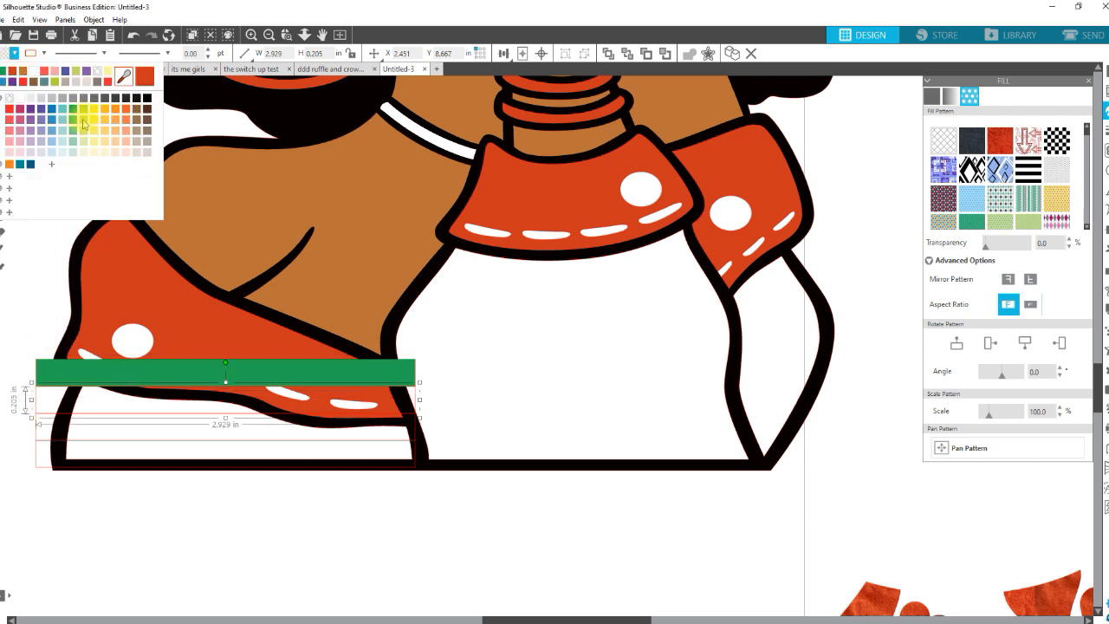
pyautogui.click(84, 123)
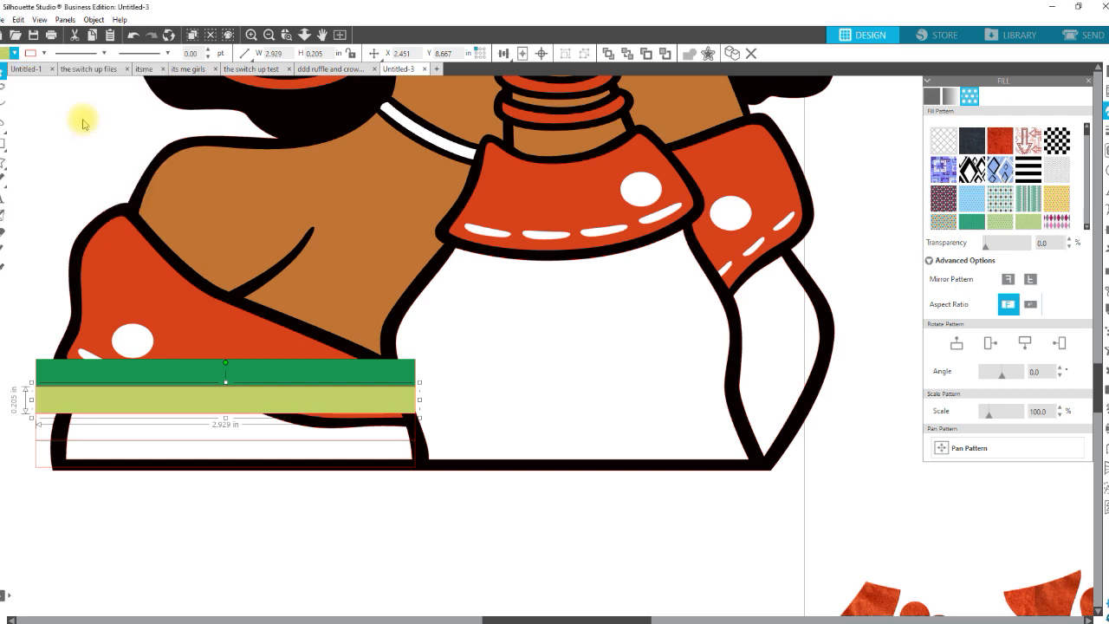
pyautogui.click(14, 54)
pyautogui.click(72, 119)
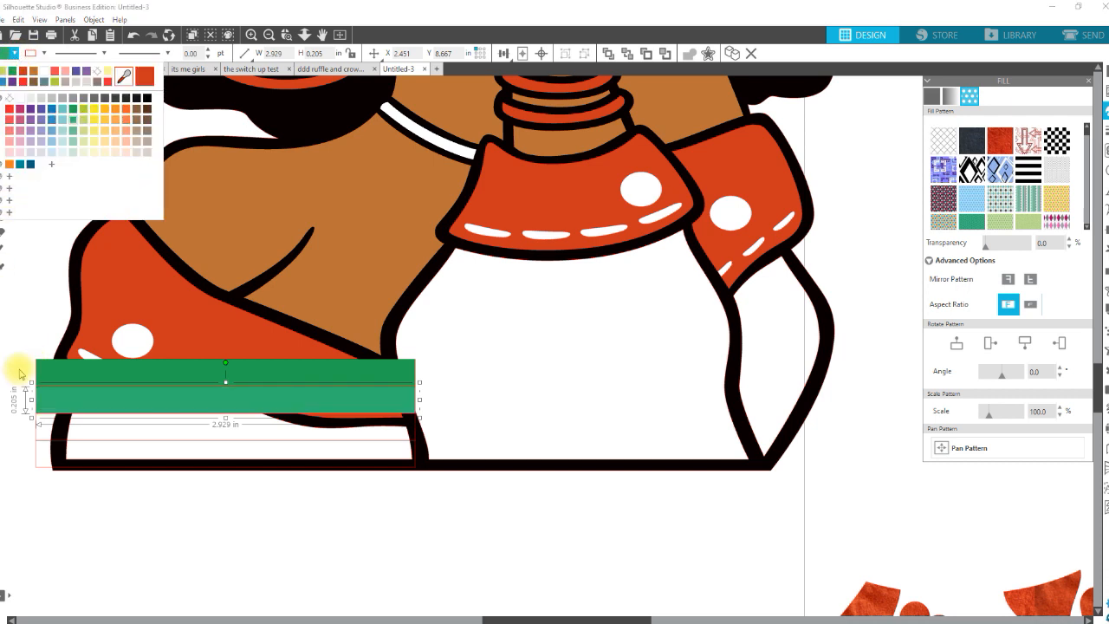
# - Fill the third strip with a lighter green and the bottom strip with the palest green
pyautogui.click(32, 427)
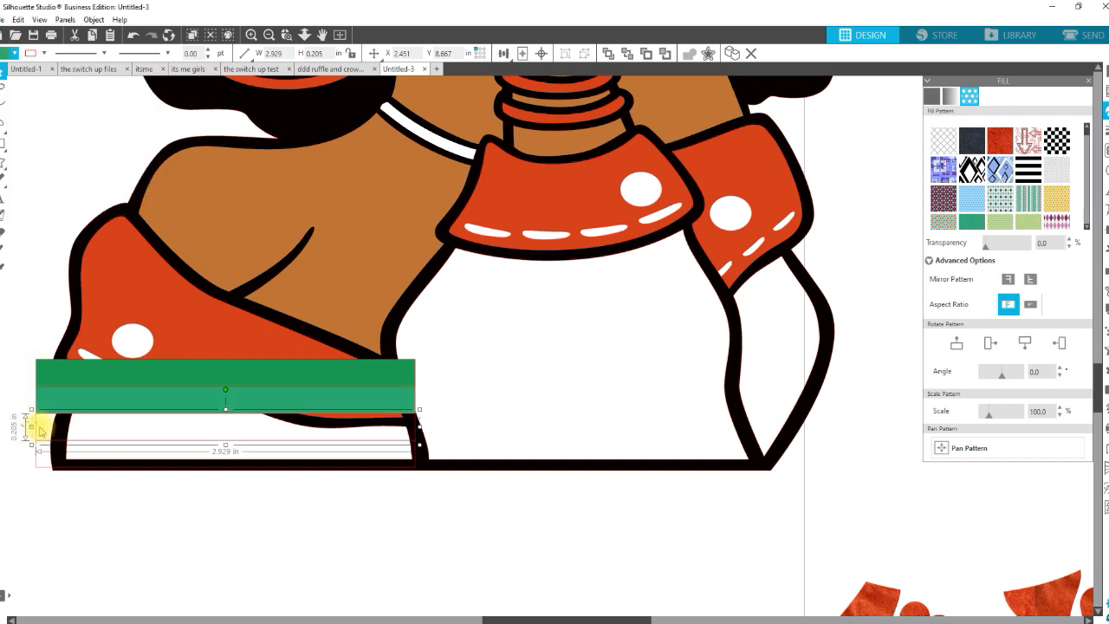
pyautogui.click(13, 53)
pyautogui.click(74, 130)
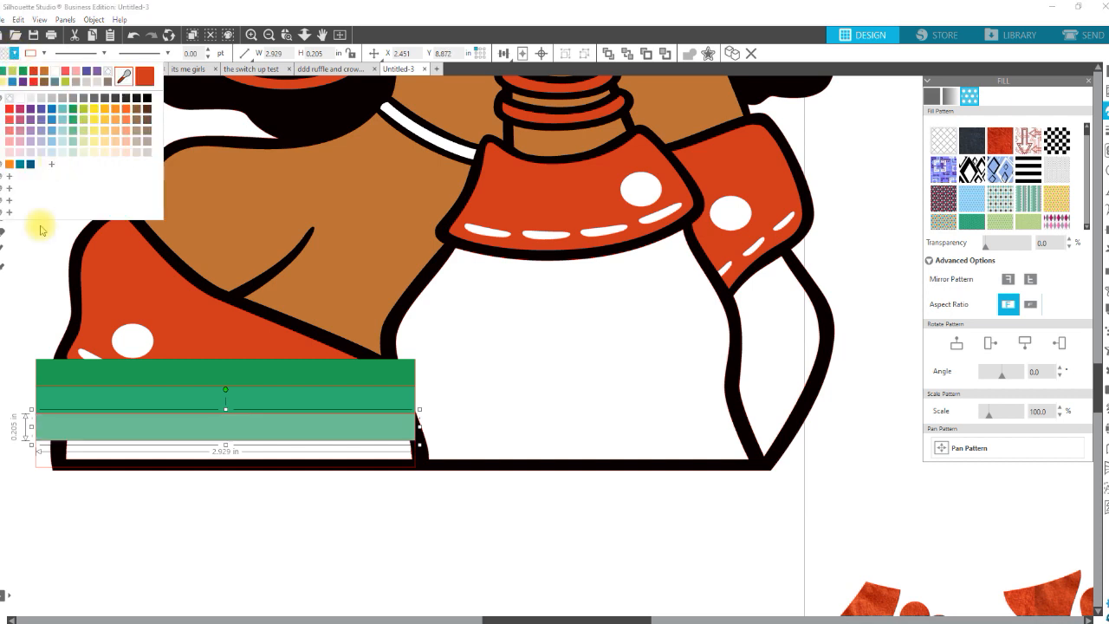
pyautogui.click(37, 463)
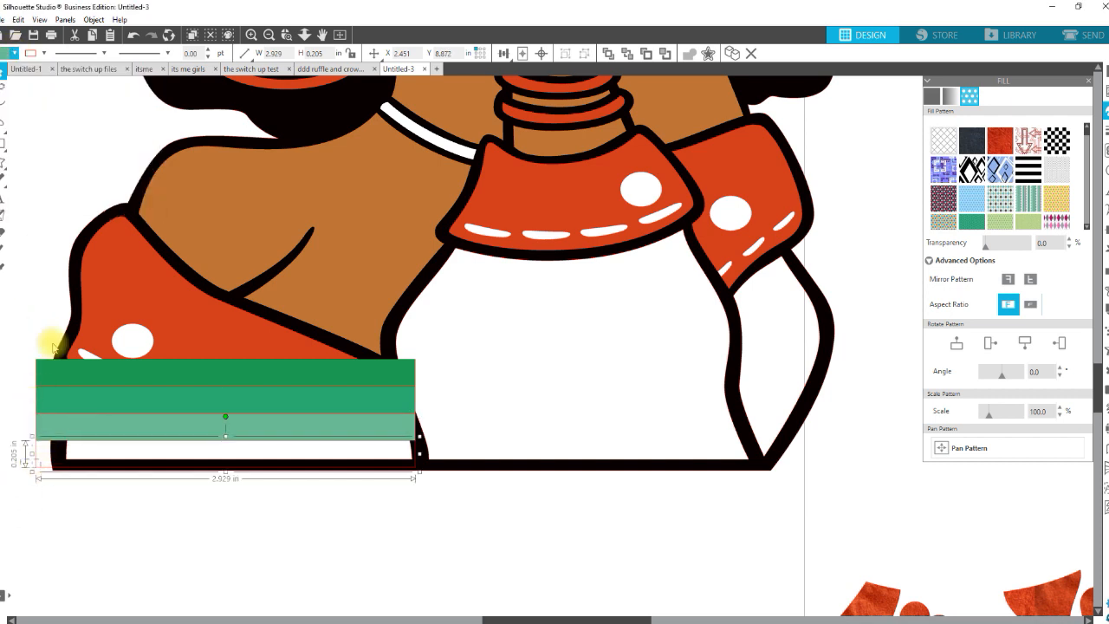
pyautogui.click(14, 54)
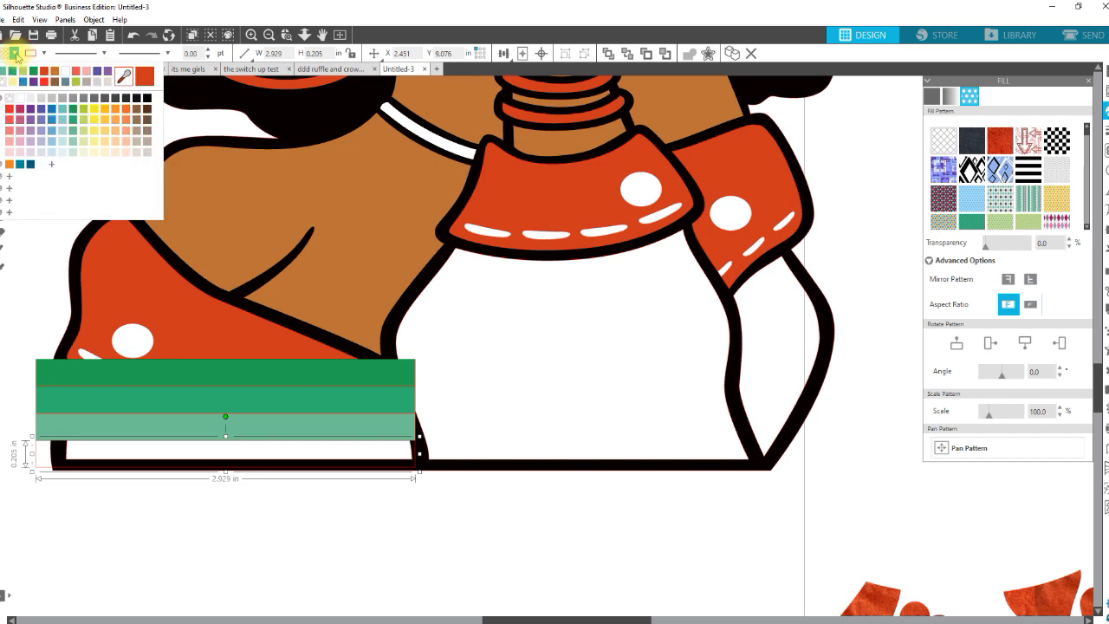
pyautogui.click(74, 147)
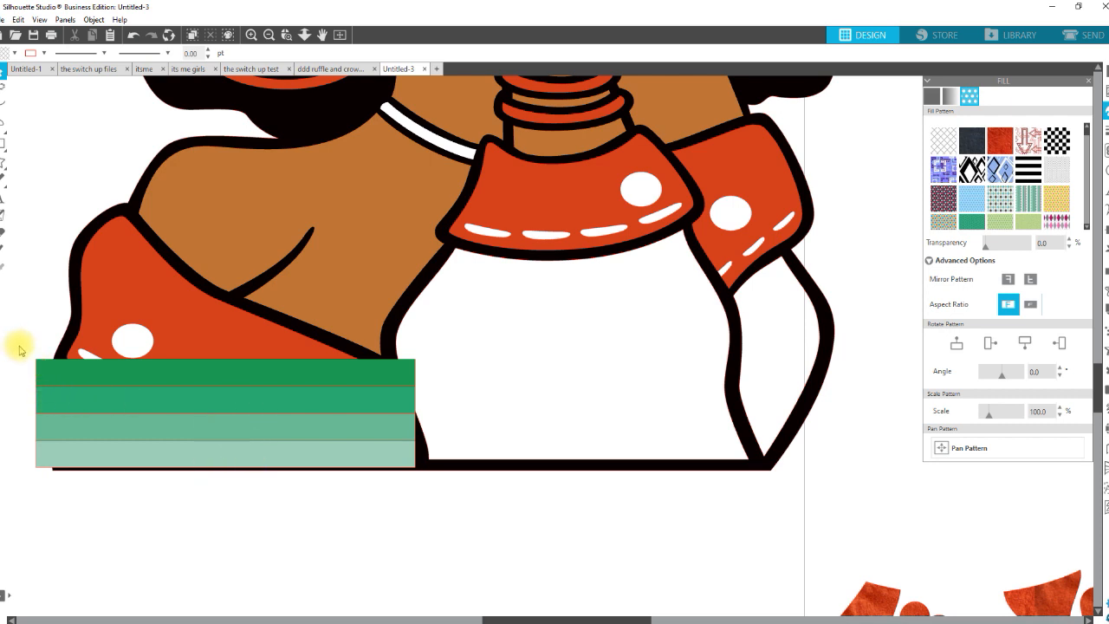
# - Bring the white garment shape to the front, over the green strips
pyautogui.click(549, 405)
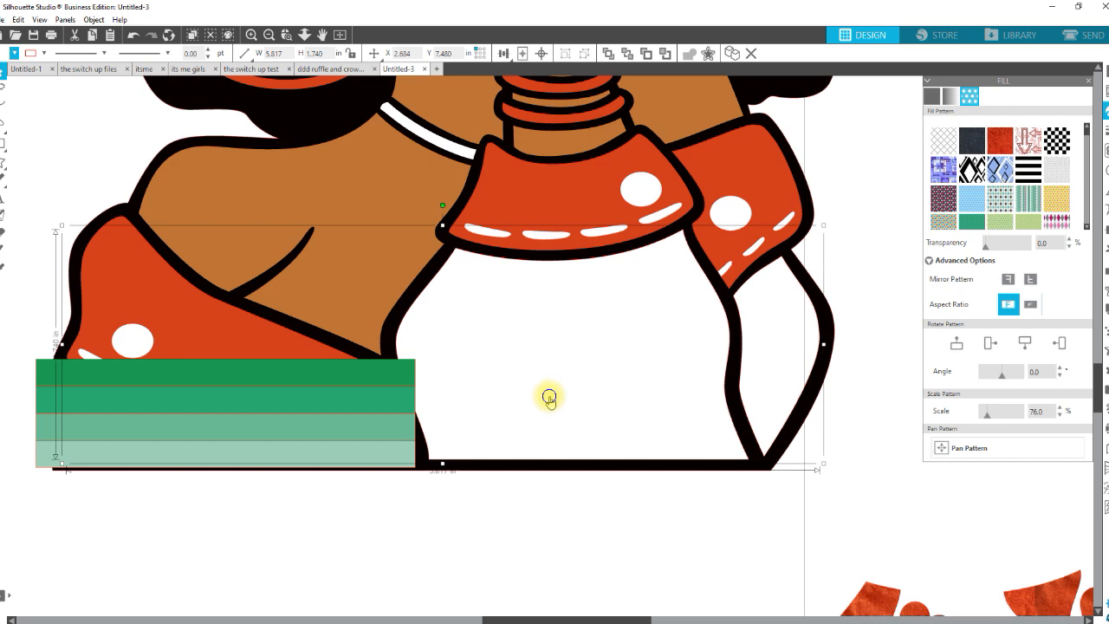
pyautogui.rightClick(549, 399)
pyautogui.click(550, 399)
pyautogui.hotkey('alt', ']')
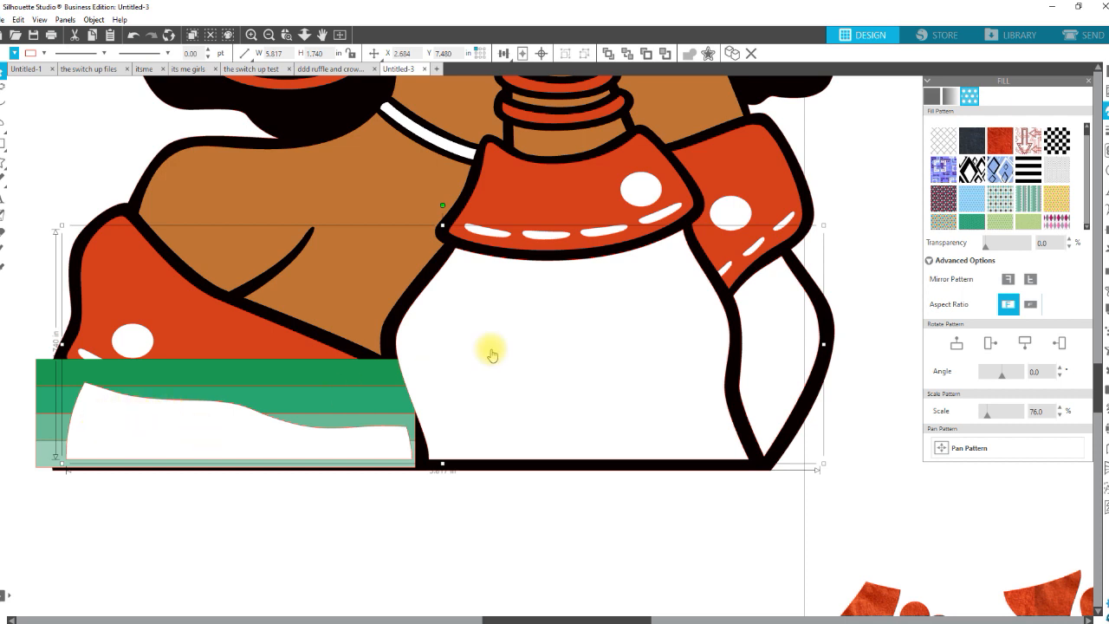
pyautogui.click(362, 515)
# - Select all four green strips together and place a copy of the stack in the empty area below the figure
pyautogui.click(38, 386)
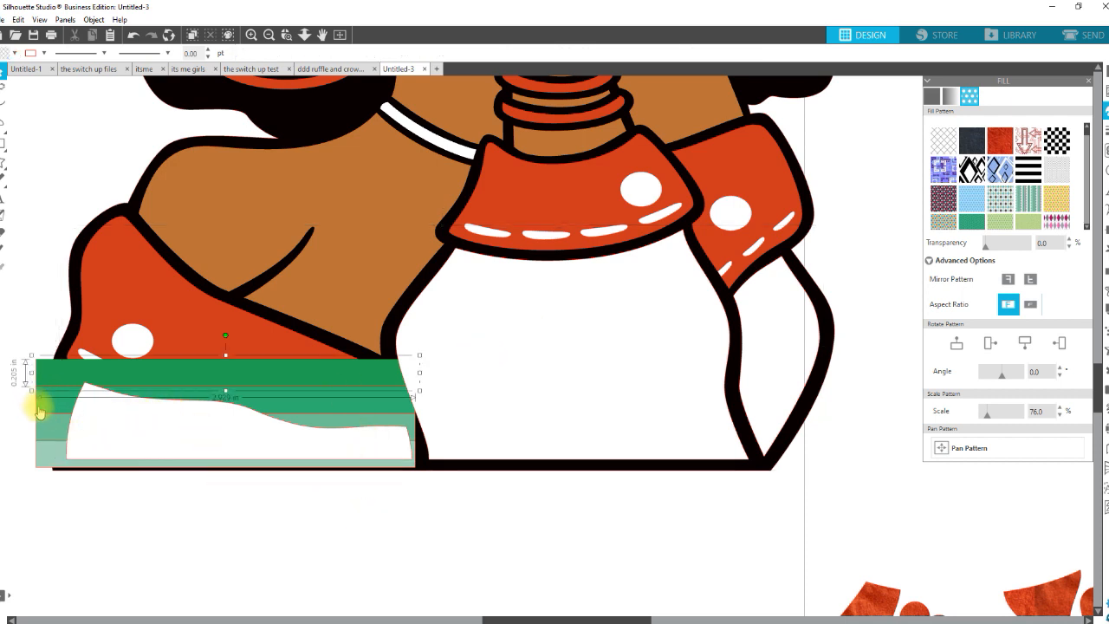
pyautogui.keyDown('shift'); pyautogui.click(43, 403); pyautogui.keyUp('shift')
pyautogui.keyDown('shift'); pyautogui.click(42, 425); pyautogui.keyUp('shift')
pyautogui.keyDown('shift'); pyautogui.click(44, 463); pyautogui.keyUp('shift')
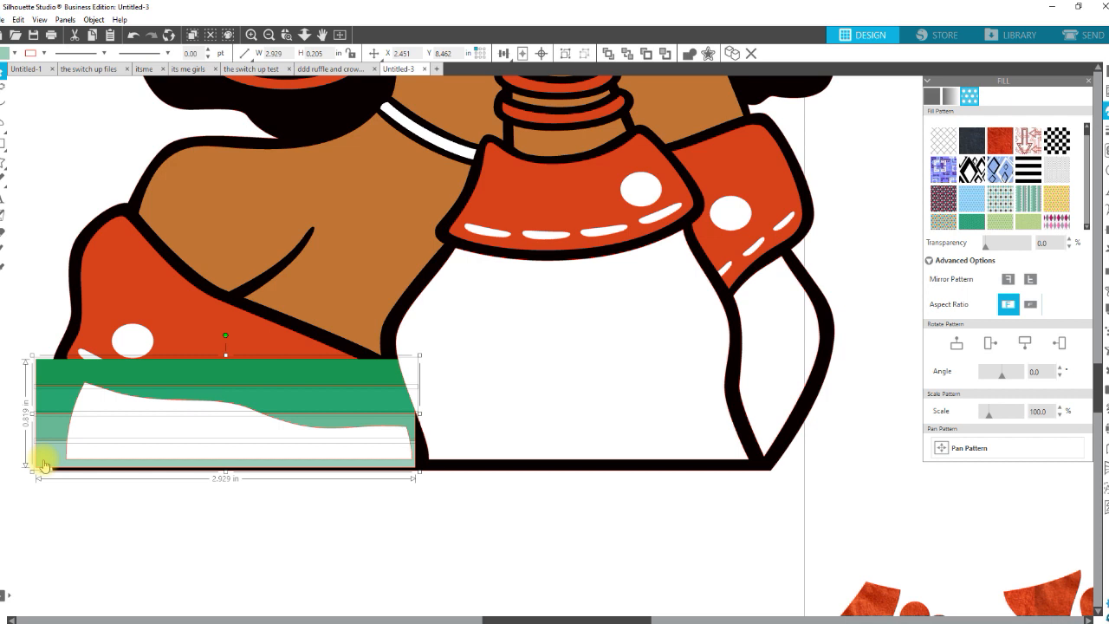
pyautogui.moveTo(43, 461); pyautogui.dragTo(434, 604)
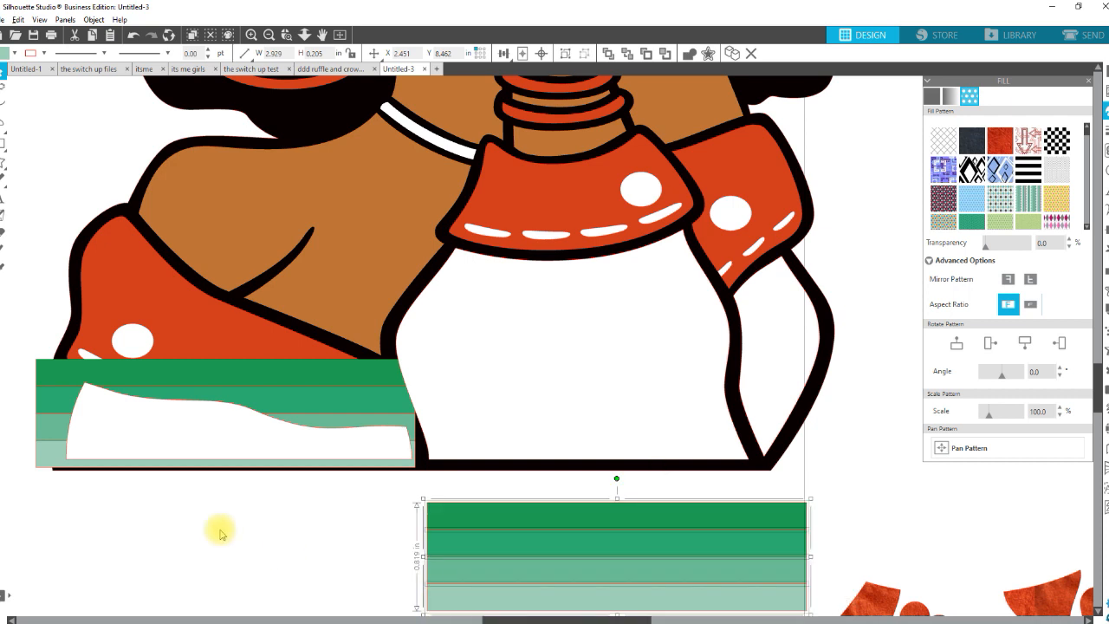
# - Crop the top and third strips on the left sleeve together with the white garment shape
pyautogui.click(50, 400)
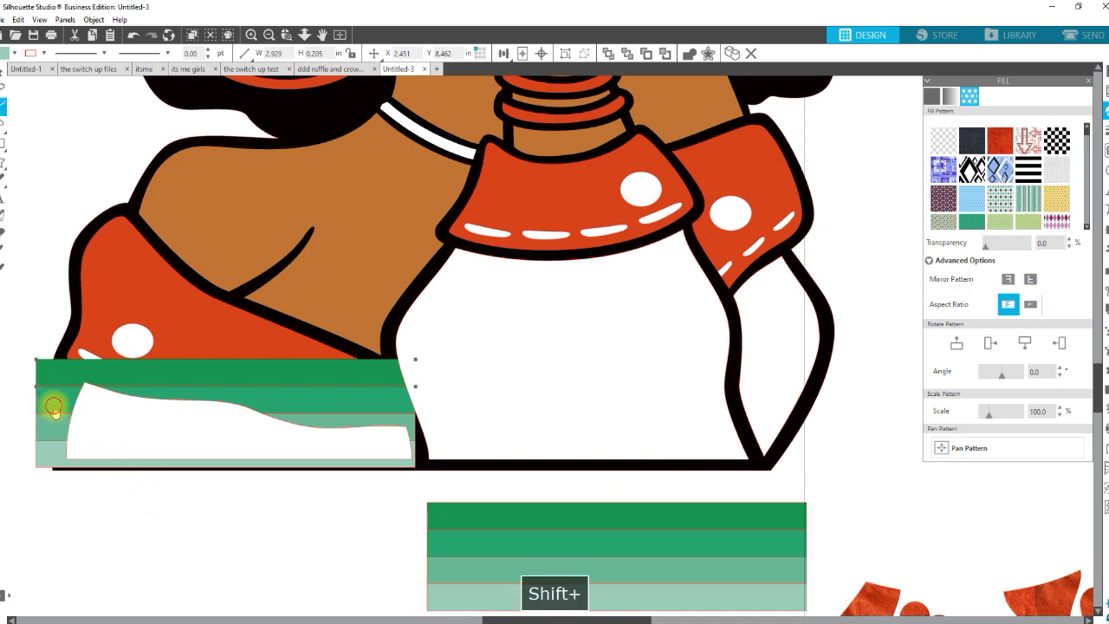
pyautogui.click(115, 516)
pyautogui.click(68, 392)
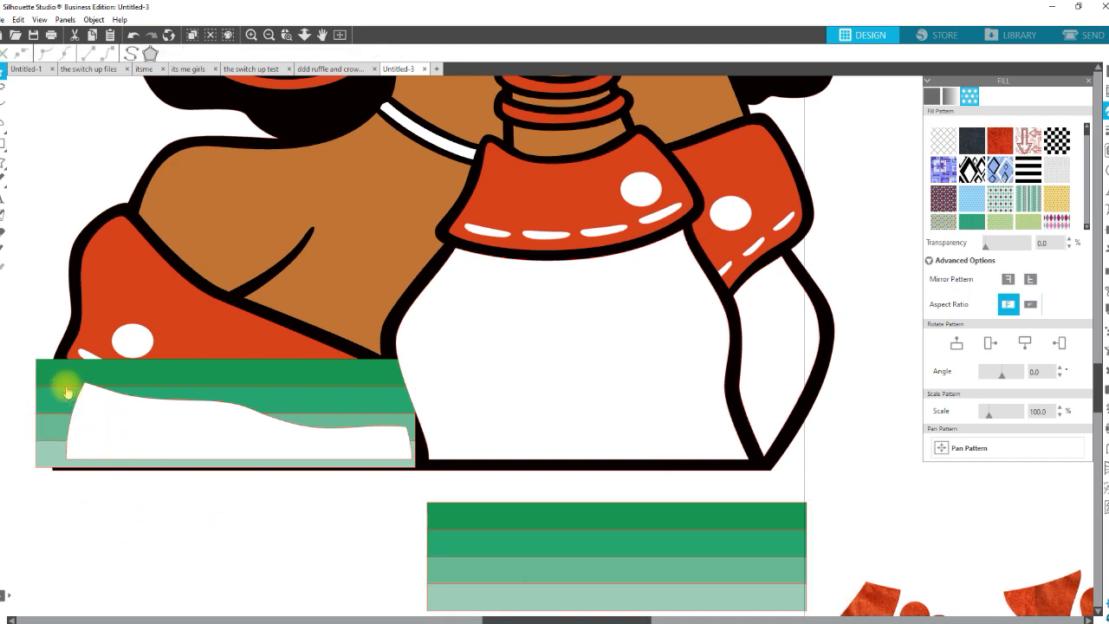
pyautogui.click(50, 375)
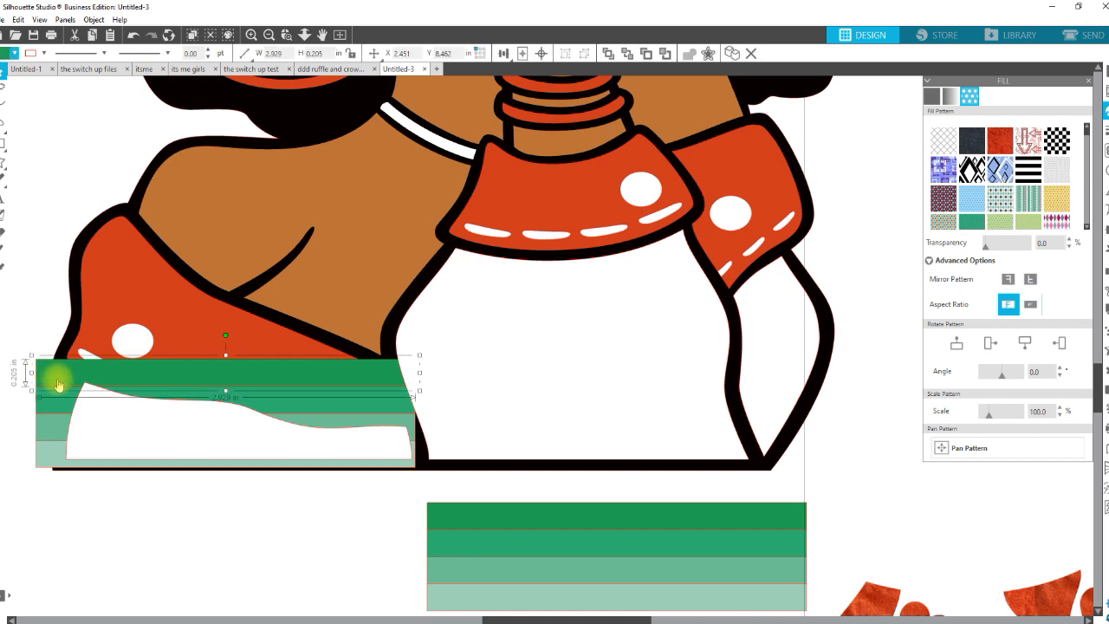
pyautogui.keyDown('shift'); pyautogui.click(49, 433); pyautogui.keyUp('shift')
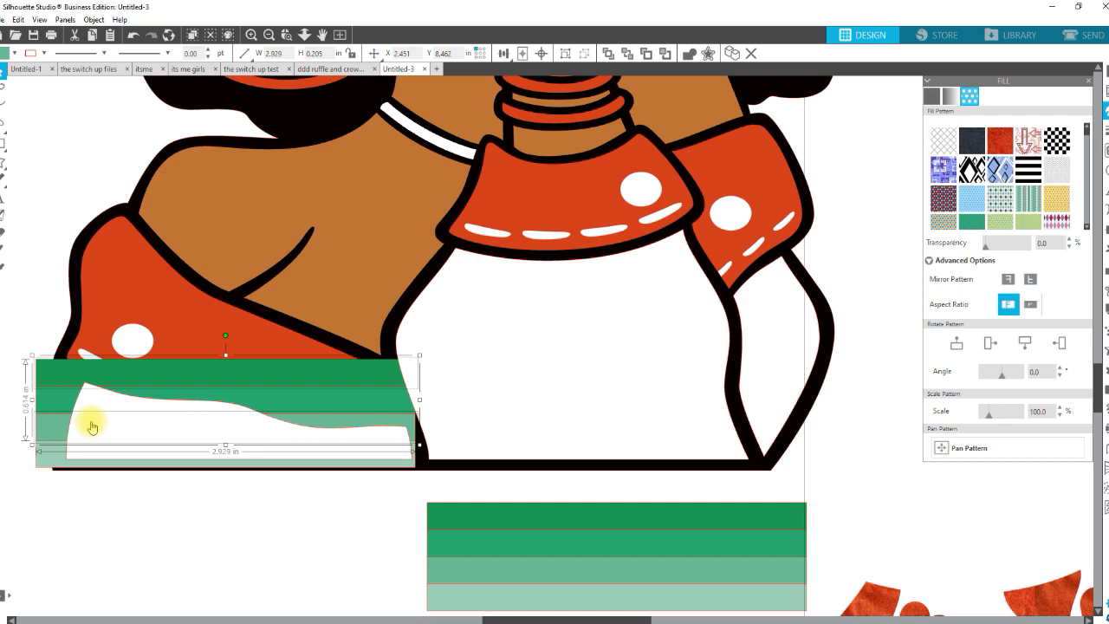
pyautogui.keyDown('shift'); pyautogui.click(74, 444); pyautogui.keyUp('shift')
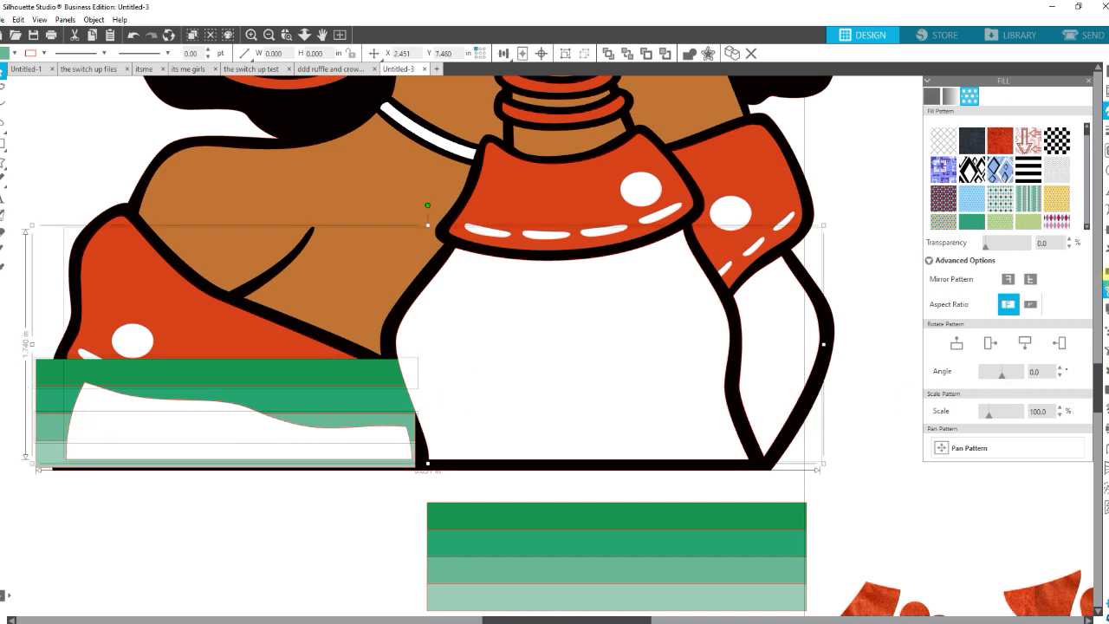
pyautogui.click(1105, 275)
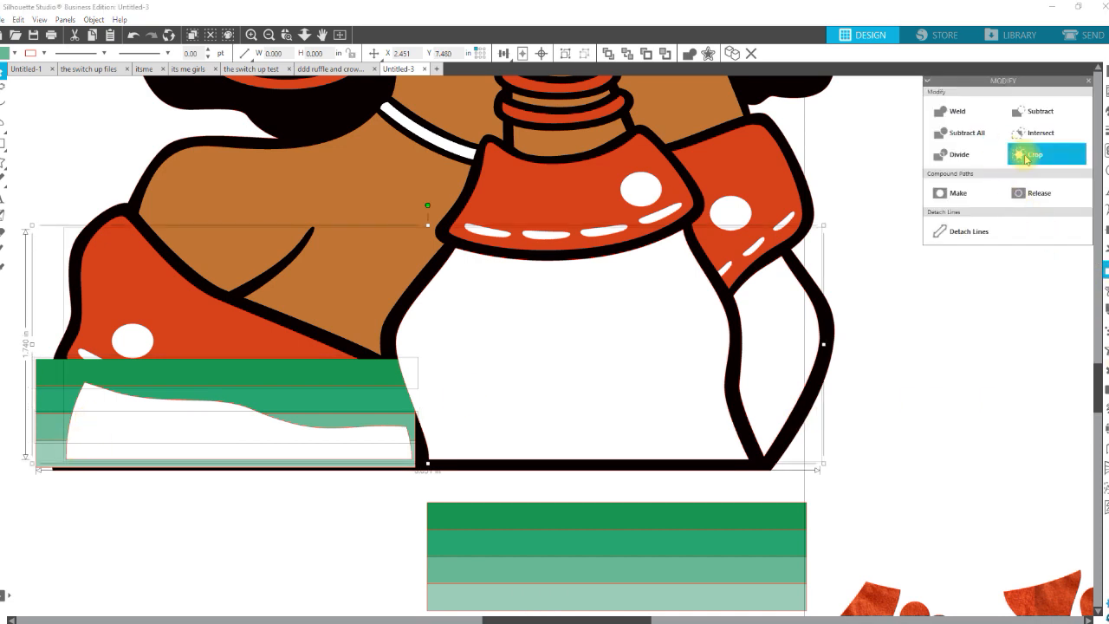
pyautogui.click(1027, 156)
pyautogui.click(956, 156)
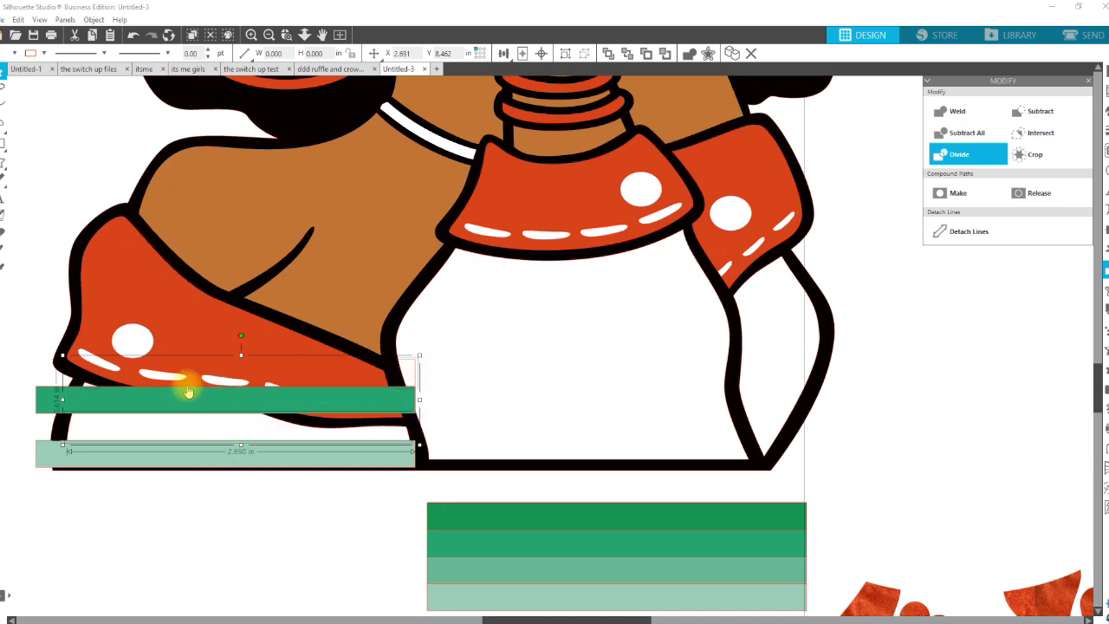
# - Fill the cropped pieces with the dark green sampled from the top strip of the copied stack
pyautogui.click(14, 54)
pyautogui.click(124, 73)
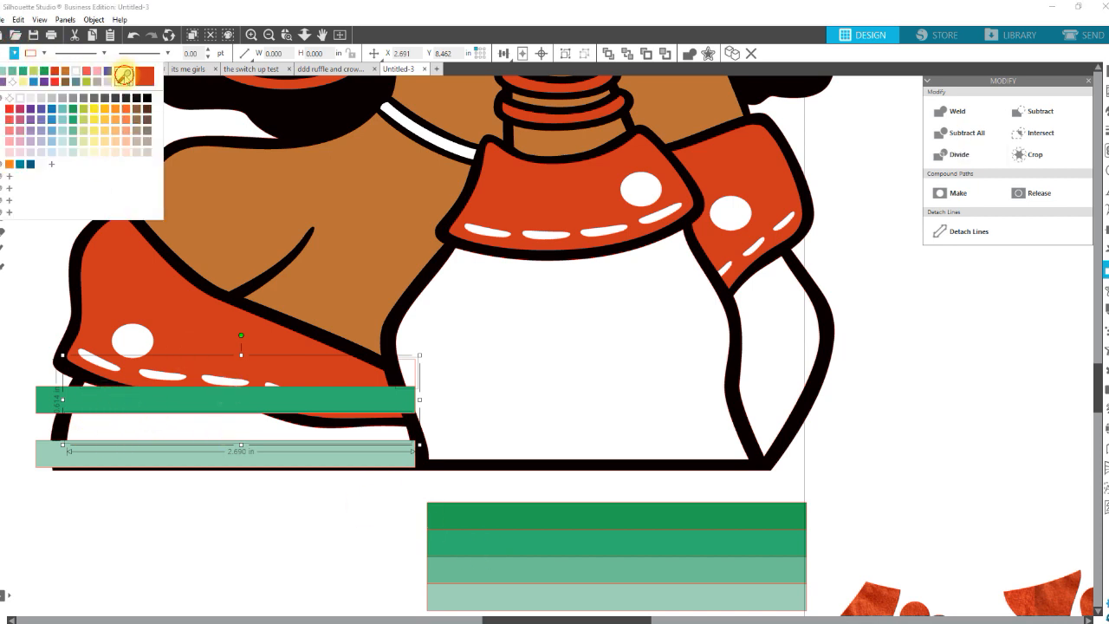
pyautogui.click(467, 515)
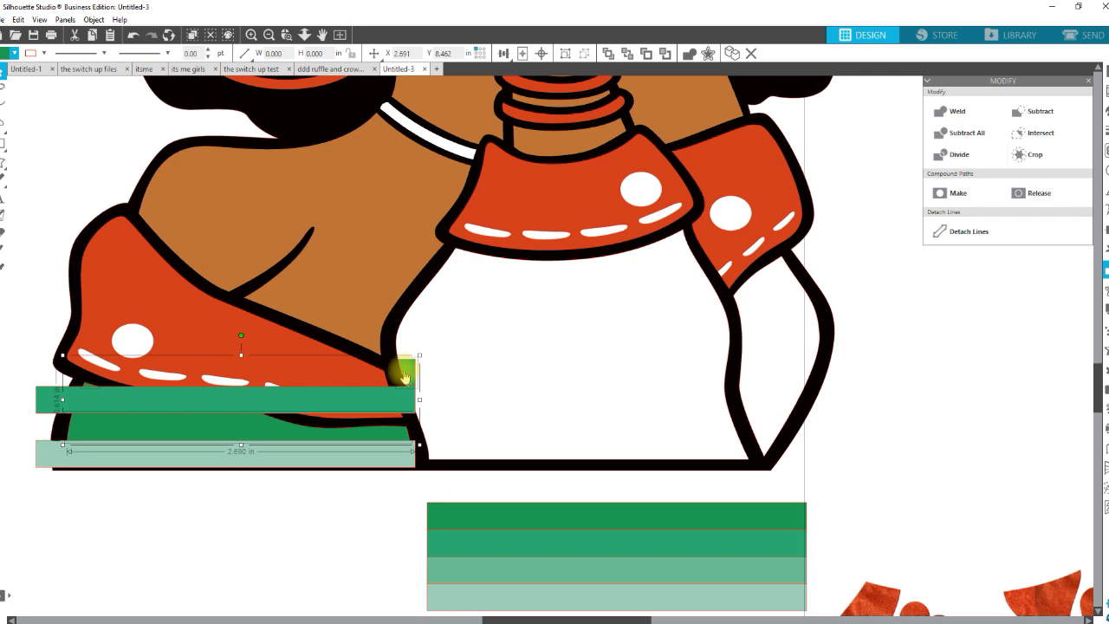
# - Recolour the lower cropped band with the copied third strip's green and delete the stray dark green piece beside the sleeve
pyautogui.keyDown('shift'); pyautogui.click(89, 389); pyautogui.keyUp('shift')
pyautogui.click(14, 53)
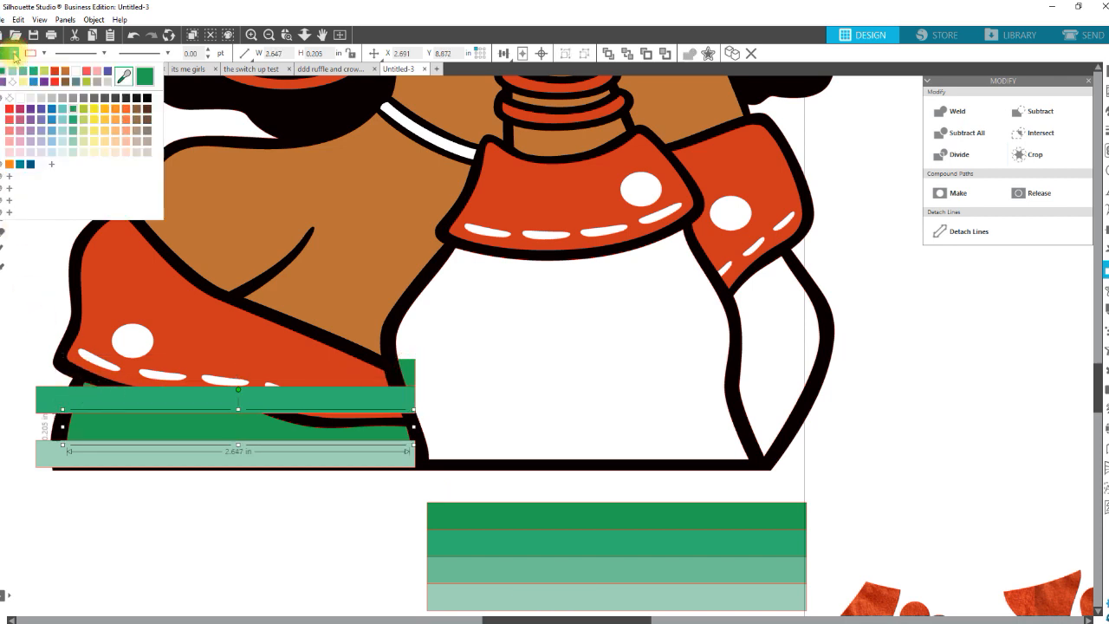
pyautogui.click(126, 75)
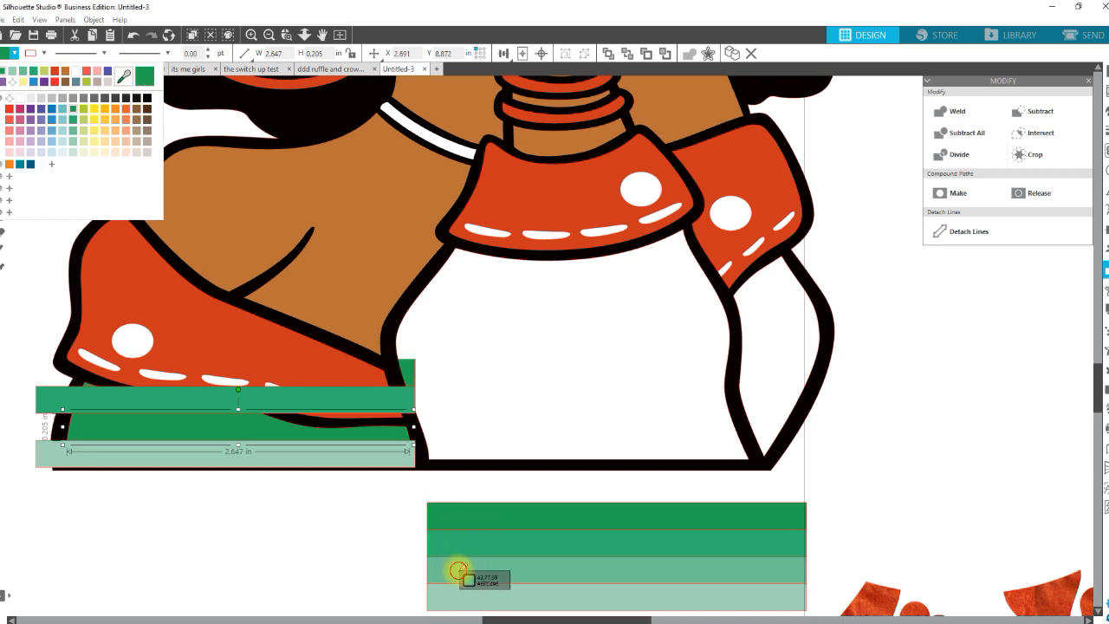
pyautogui.click(458, 568)
pyautogui.click(345, 555)
pyautogui.click(404, 373)
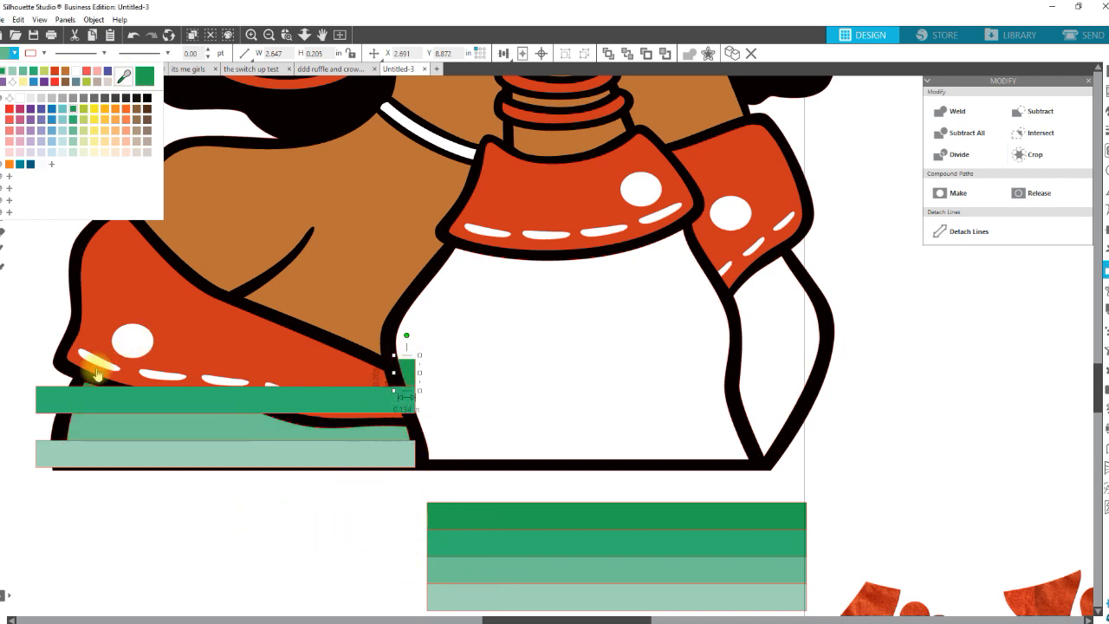
pyautogui.press('Delete')
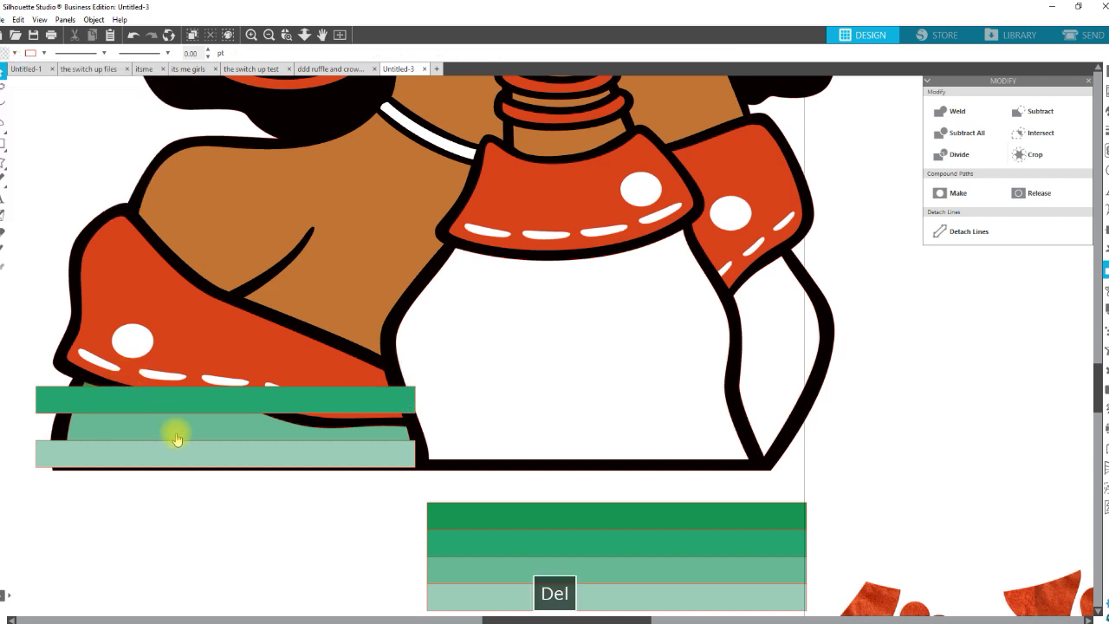
# - Bring the white garment shape forward and crop the remaining second and bottom strips with it
pyautogui.click(523, 422)
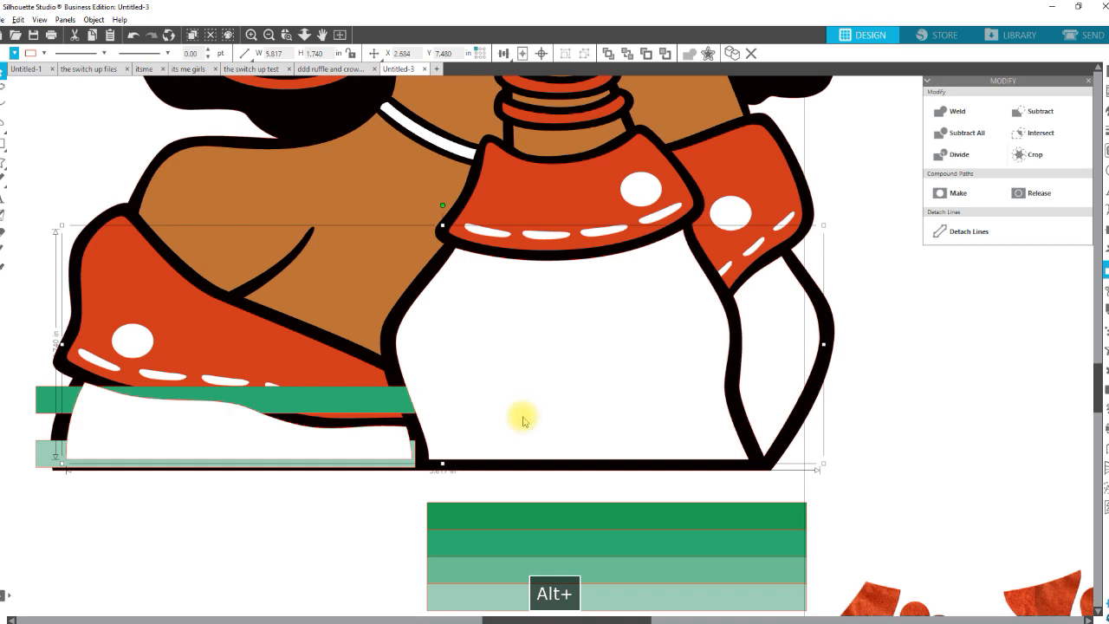
pyautogui.keyDown('shift'); pyautogui.click(49, 404); pyautogui.keyUp('shift')
pyautogui.keyDown('shift'); pyautogui.click(45, 451); pyautogui.keyUp('shift')
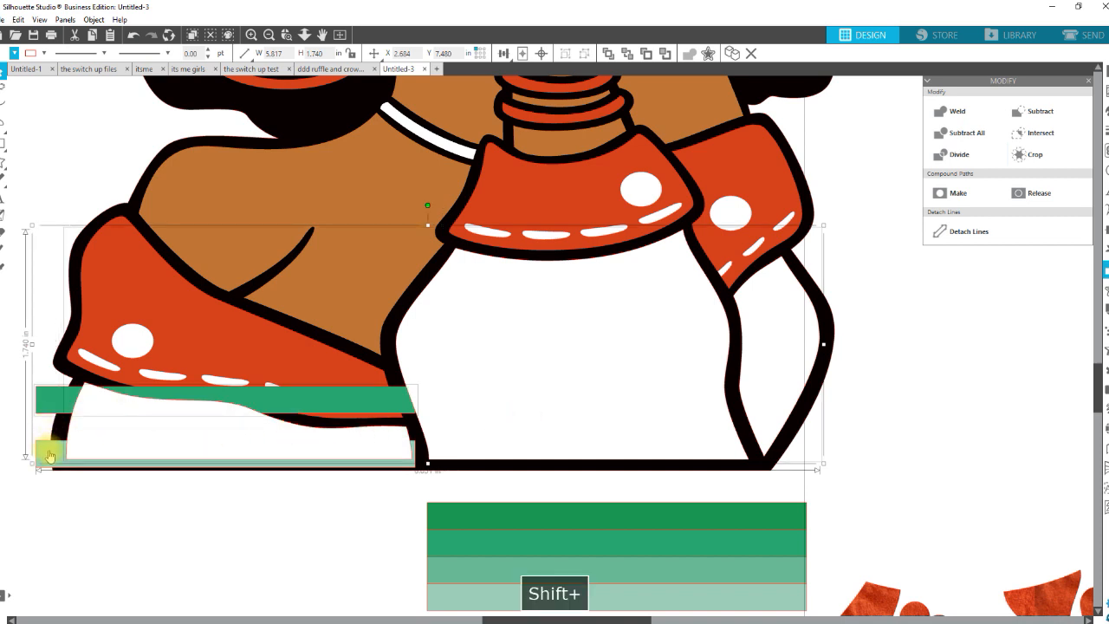
pyautogui.click(1034, 154)
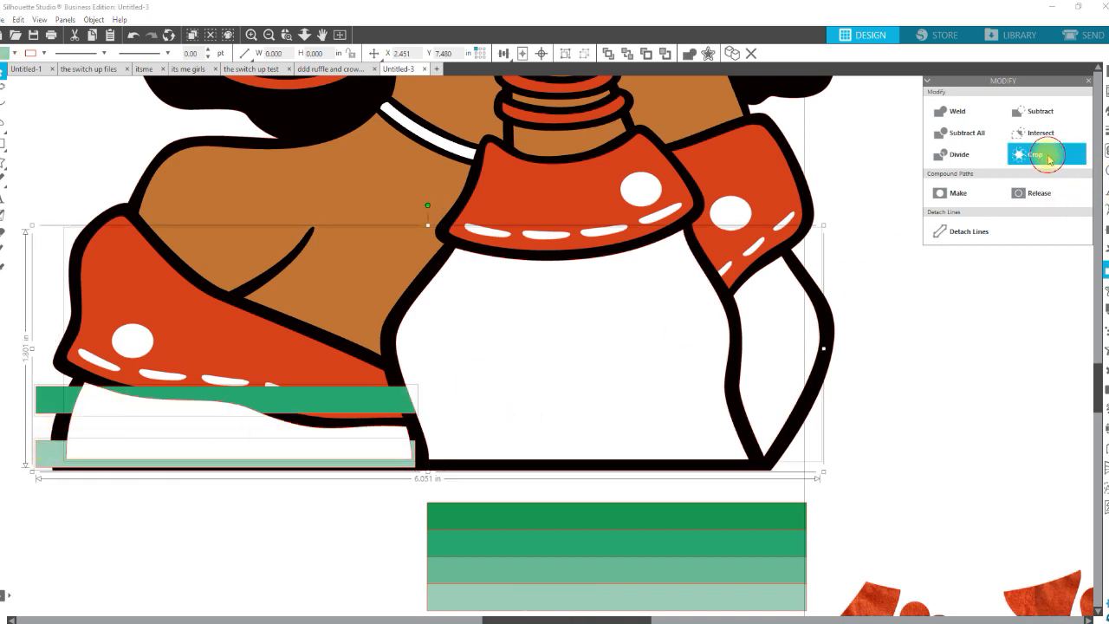
# - Fill the newly cropped bands with the green sampled from the second strip of the copied stack
pyautogui.click(13, 53)
pyautogui.click(124, 76)
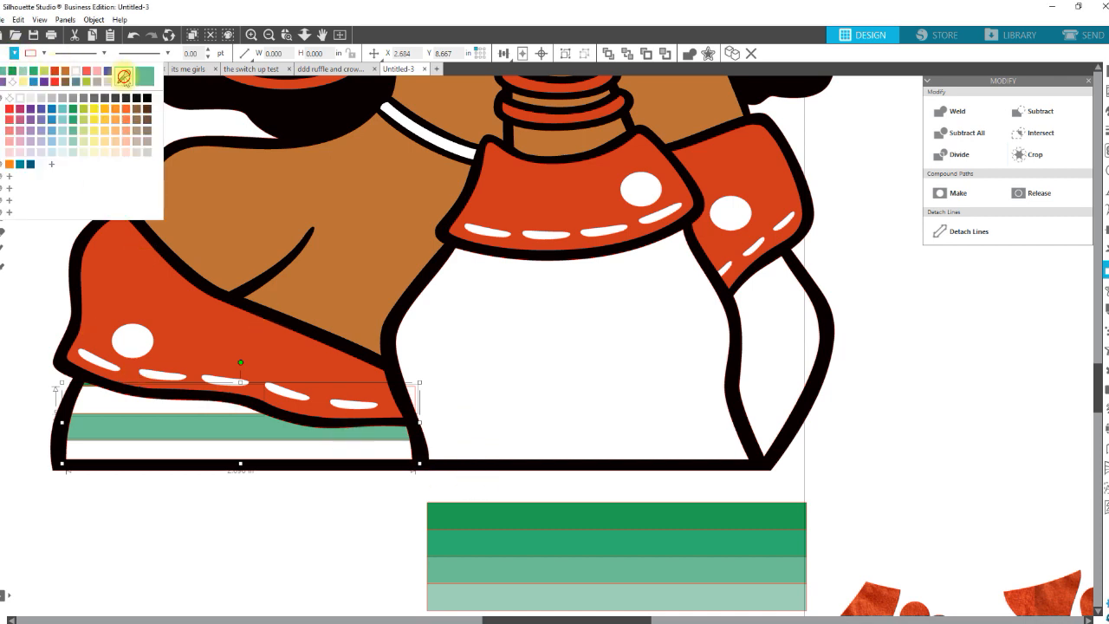
pyautogui.click(490, 574)
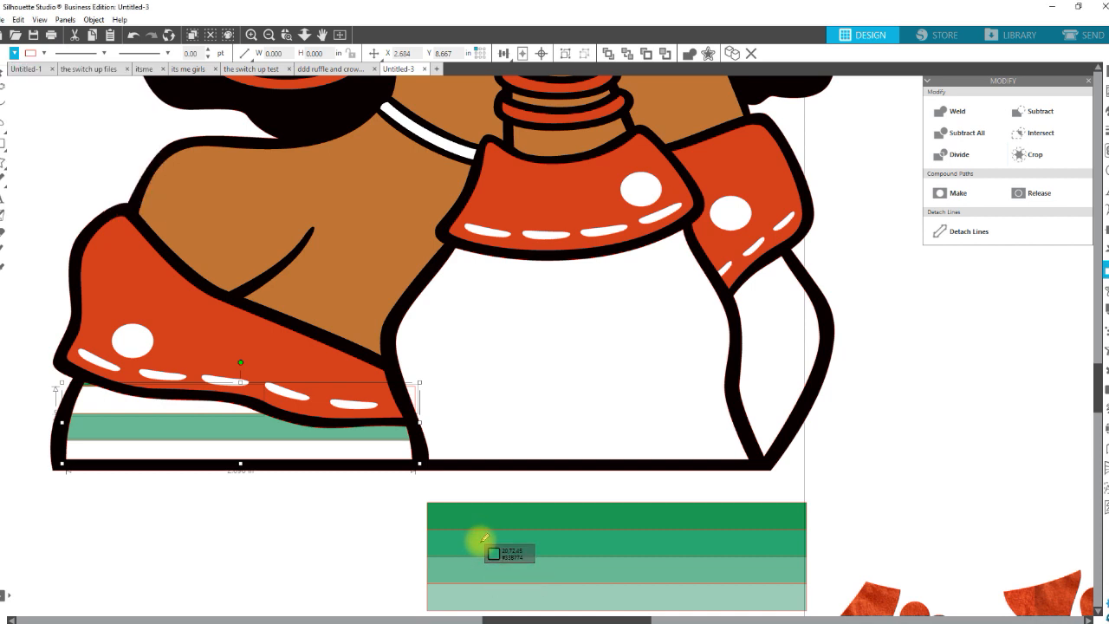
pyautogui.click(478, 549)
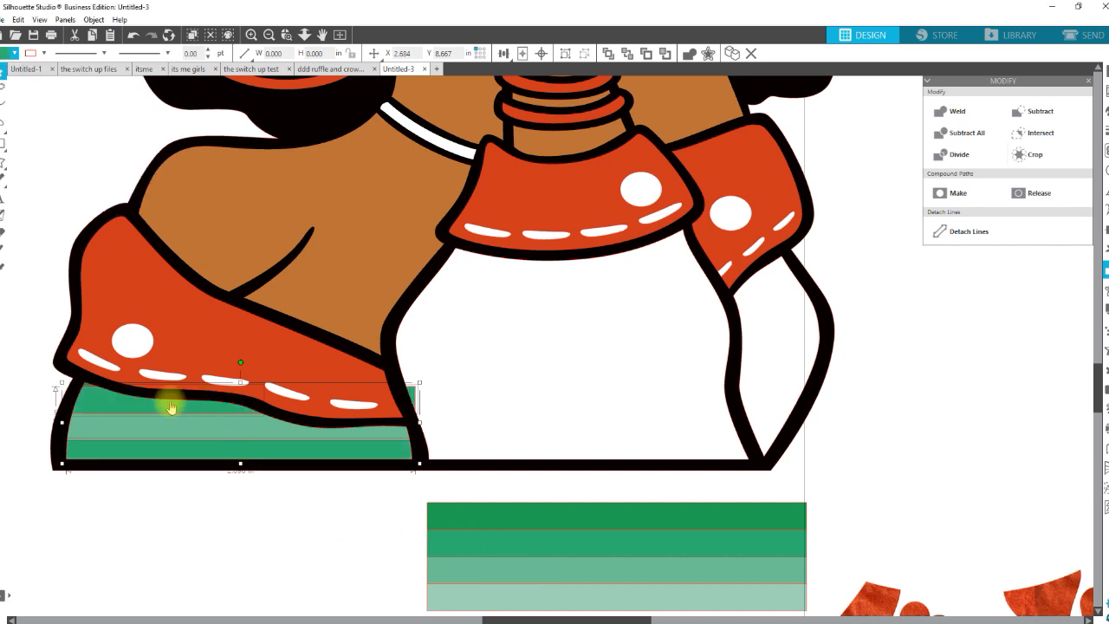
# - Recolour the sleeve's bottom band with the lighter green sampled from the third strip of the copied stack
pyautogui.keyDown('shift'); pyautogui.click(103, 403); pyautogui.keyUp('shift')
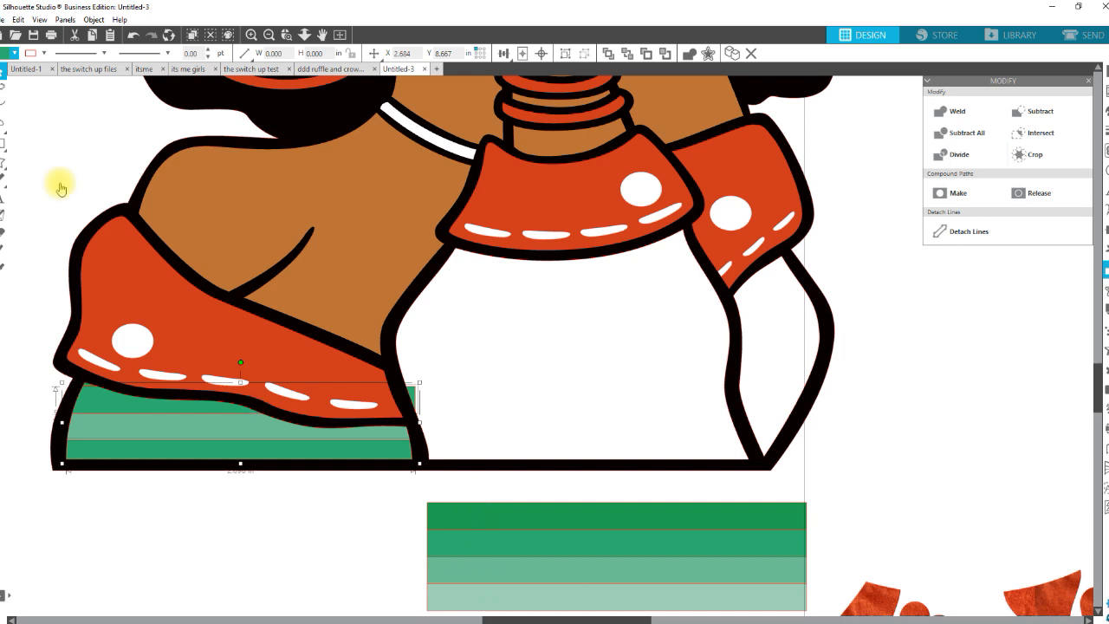
pyautogui.click(15, 54)
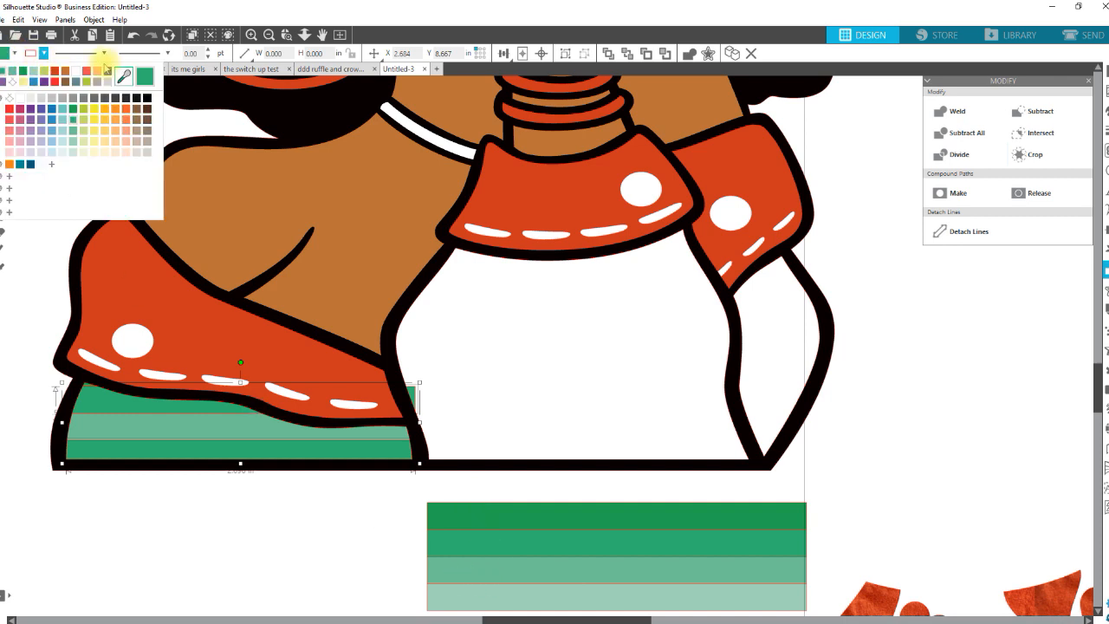
pyautogui.click(124, 76)
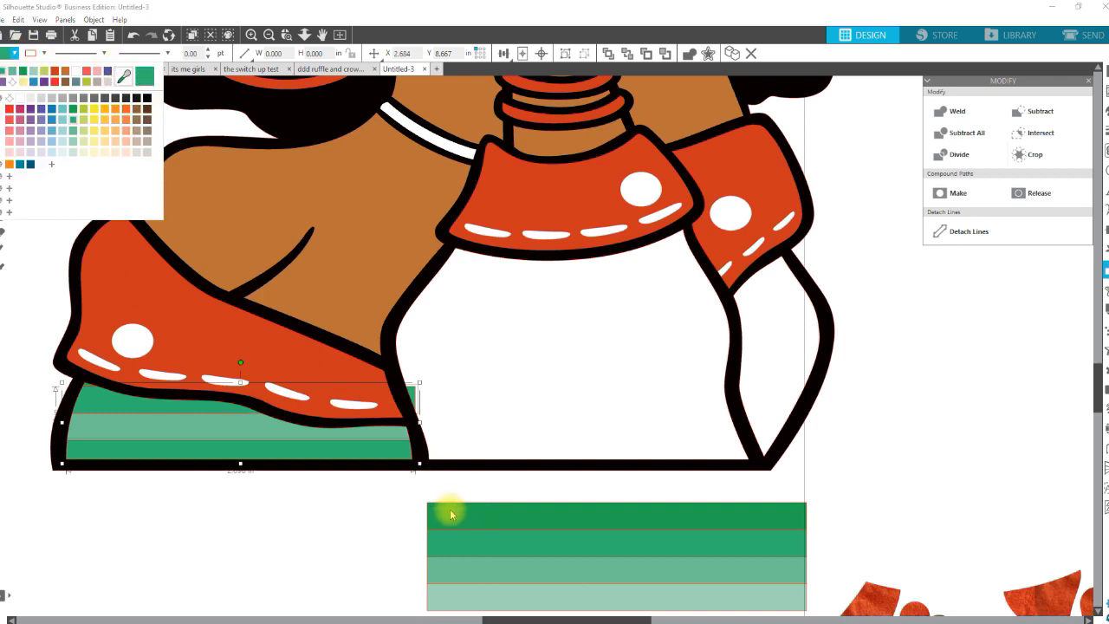
pyautogui.click(449, 572)
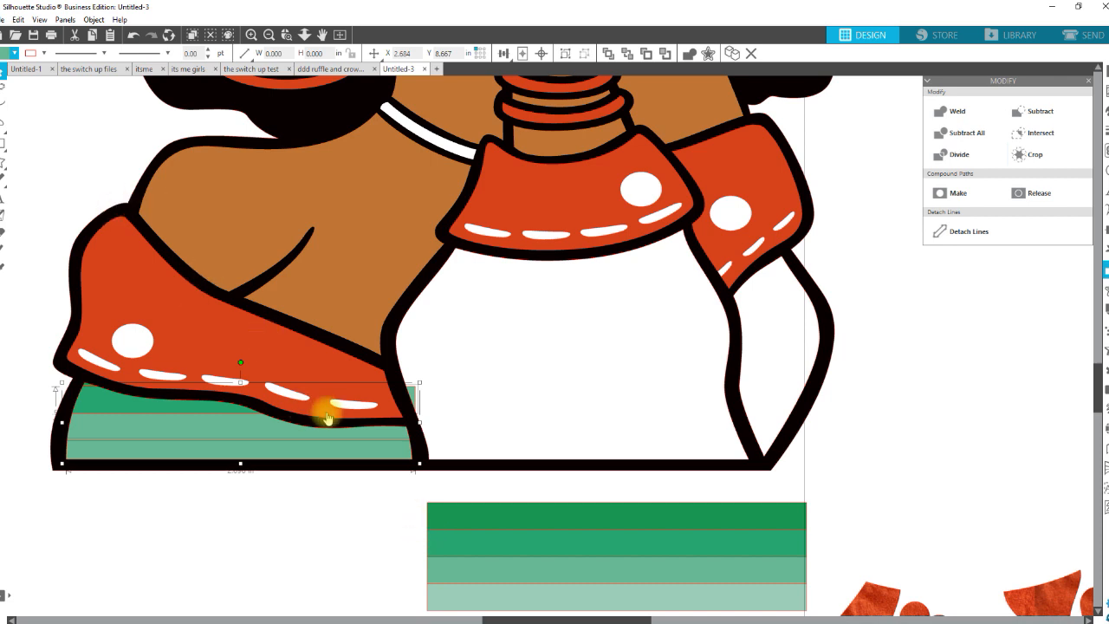
# - Delete the small stray green piece overlapping the white shirt to the right of the sleeve
pyautogui.scroll(-2, 321, 413)
pyautogui.click(387, 498)
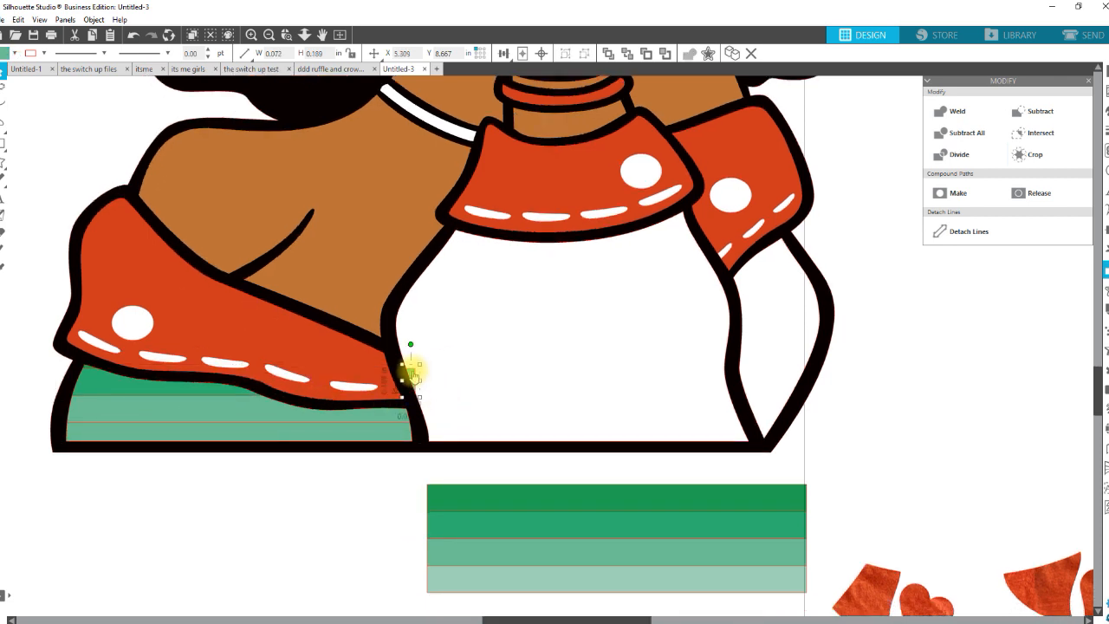
pyautogui.press('Delete')
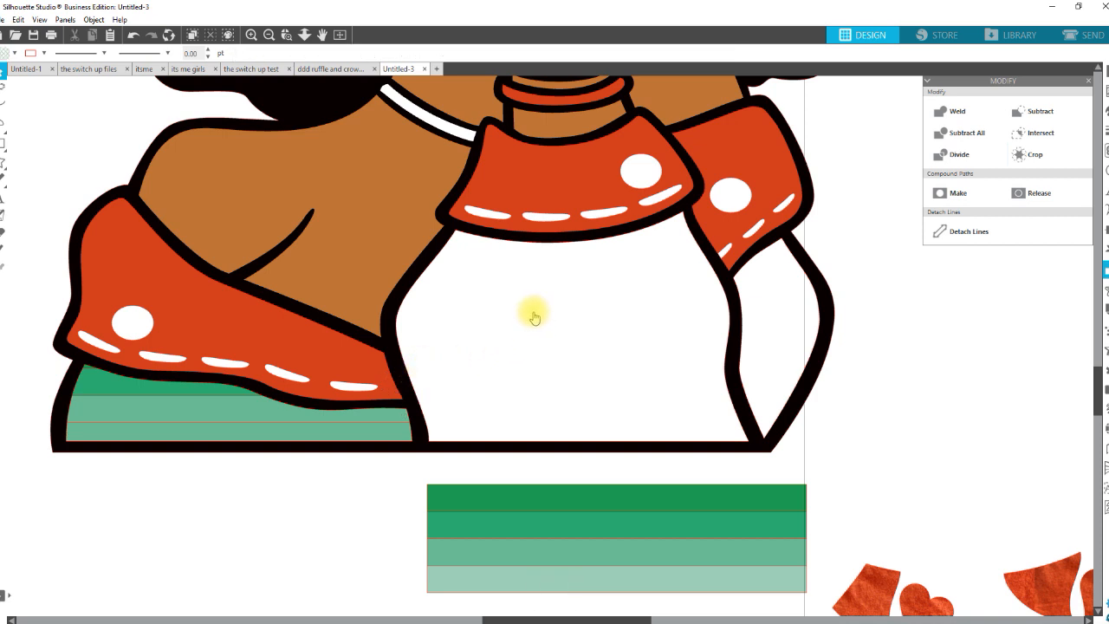
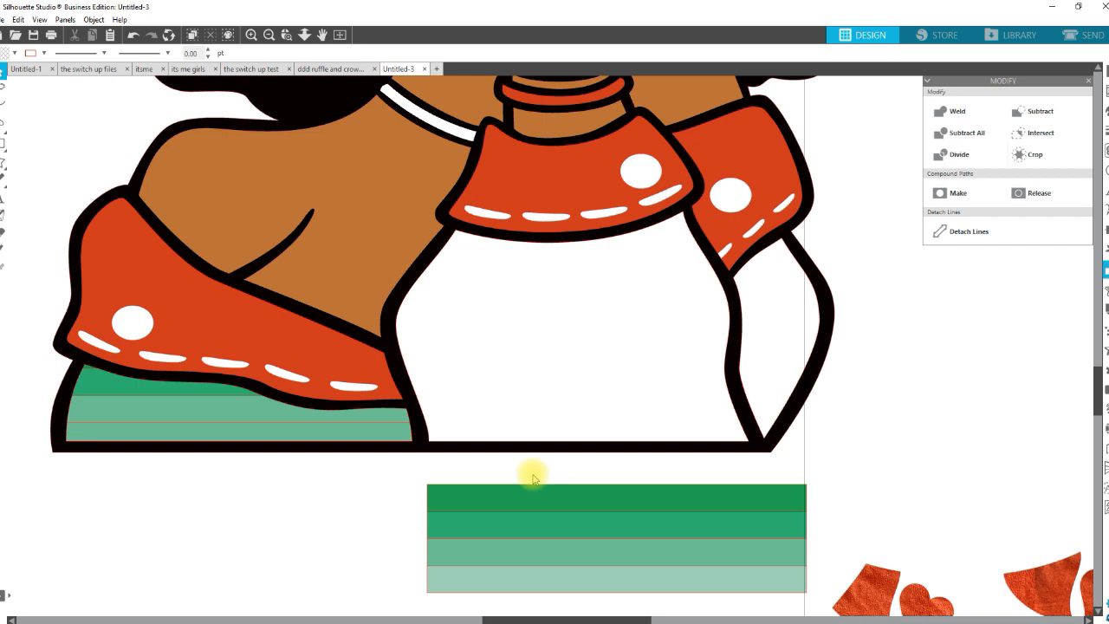
# - Move the four-strip green stack over the upper part of the white shirt and duplicate it twice downward
pyautogui.click(565, 577)
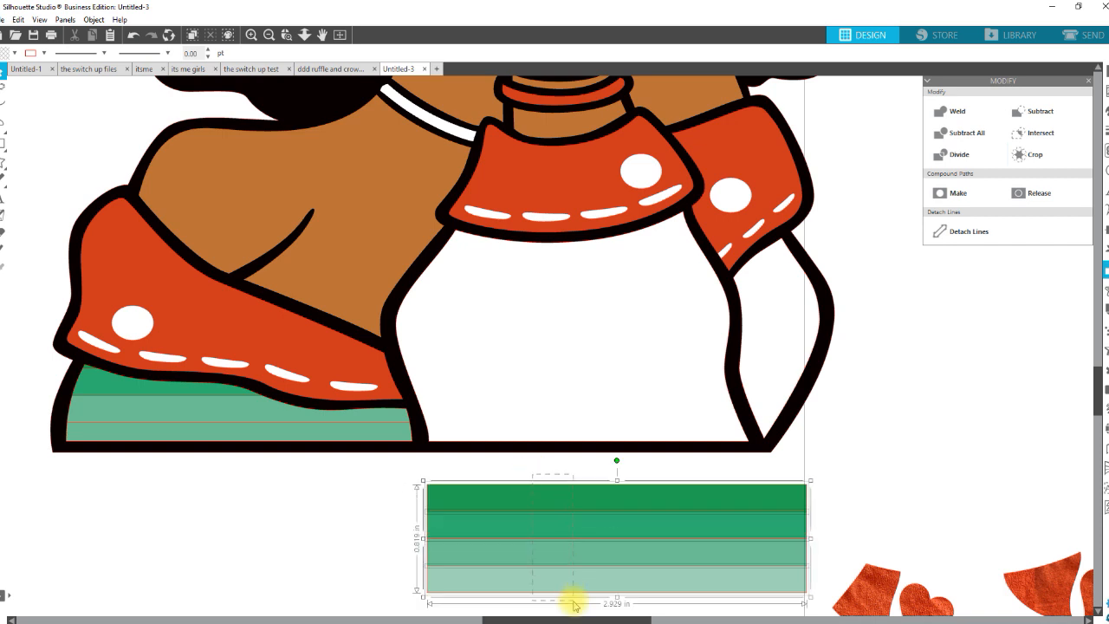
pyautogui.moveTo(580, 590); pyautogui.dragTo(513, 314)
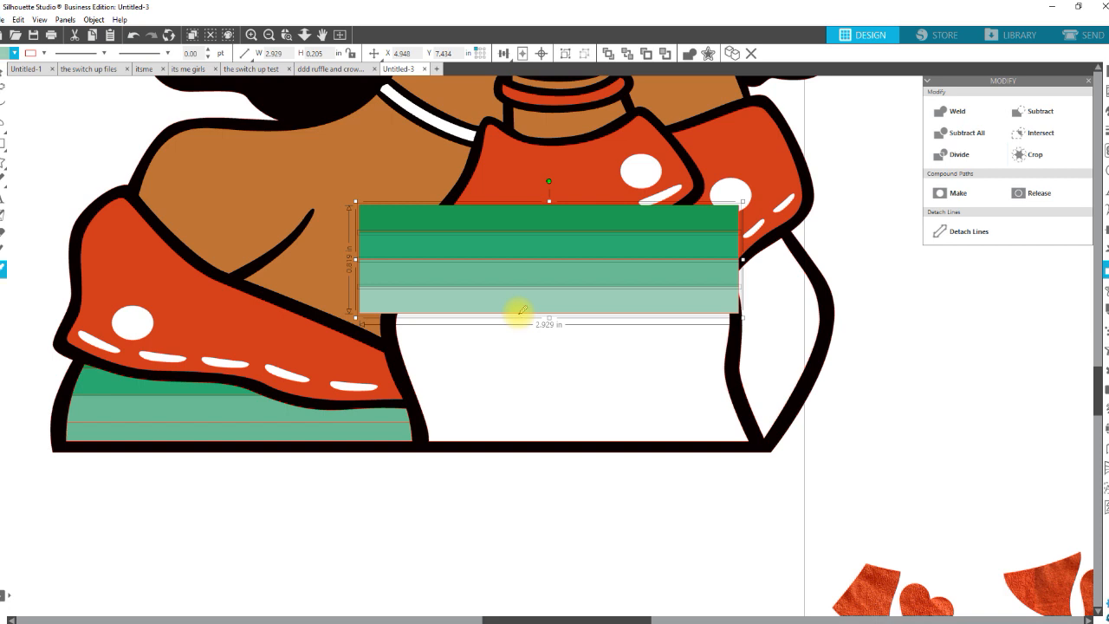
pyautogui.hotkey('ctrl', 'Down')
pyautogui.hotkey('ctrl', 'Down')
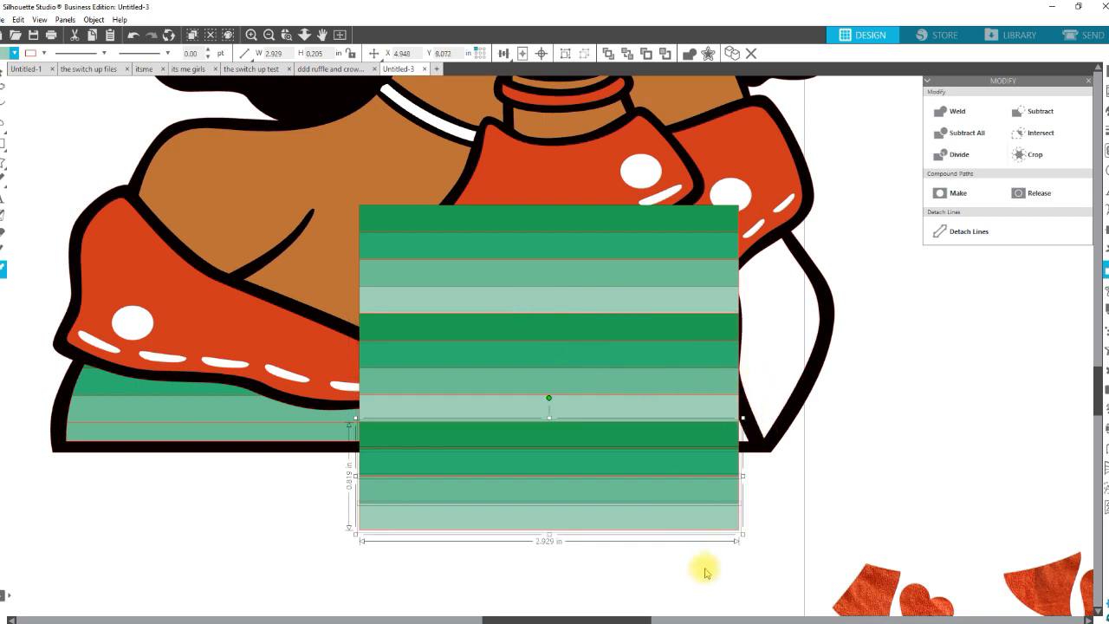
# - Nudge the lowest four-strip stack and the pale strip directly above it rightward so they cover the shirt's lower edge
pyautogui.press('Right')
pyautogui.press('Right')
pyautogui.press('Right')
pyautogui.press('Right')
pyautogui.press('Right')
pyautogui.press('Right')
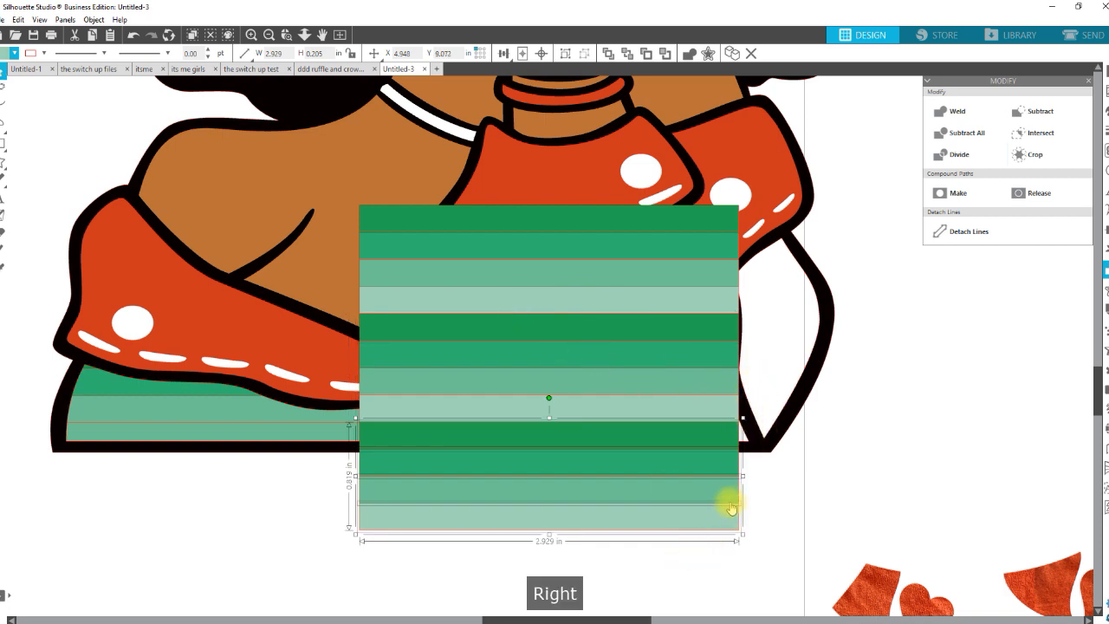
pyautogui.press('Right')
pyautogui.press('Right')
pyautogui.press('Right')
pyautogui.press('Right')
pyautogui.press('Right')
pyautogui.press('Right')
pyautogui.press('Right')
pyautogui.press('Right')
pyautogui.press('Right')
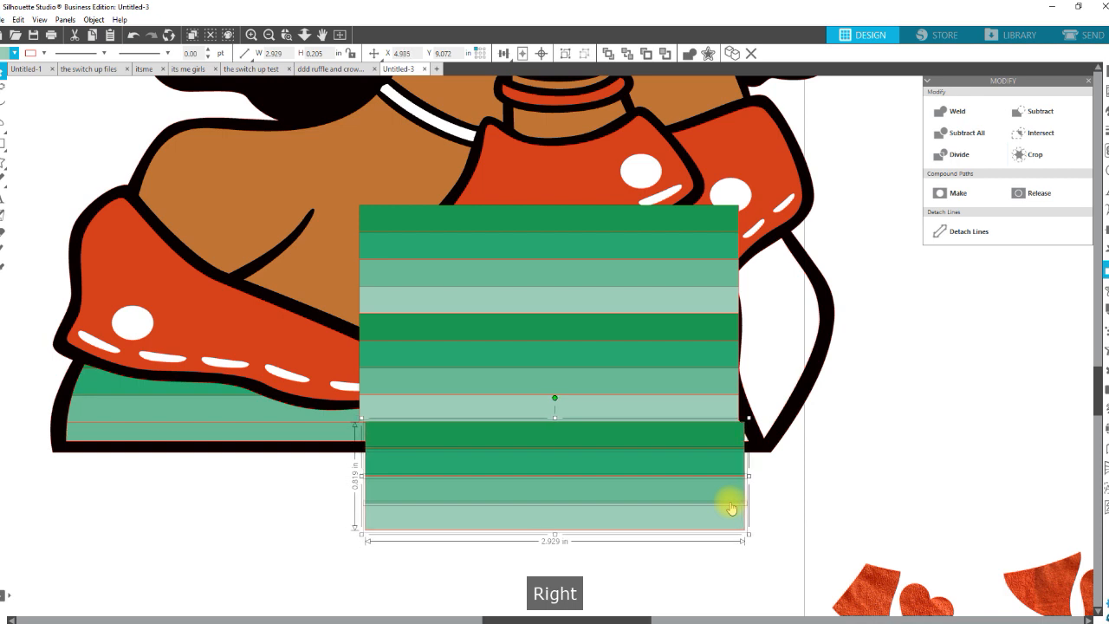
pyautogui.press('Right')
pyautogui.press('Right')
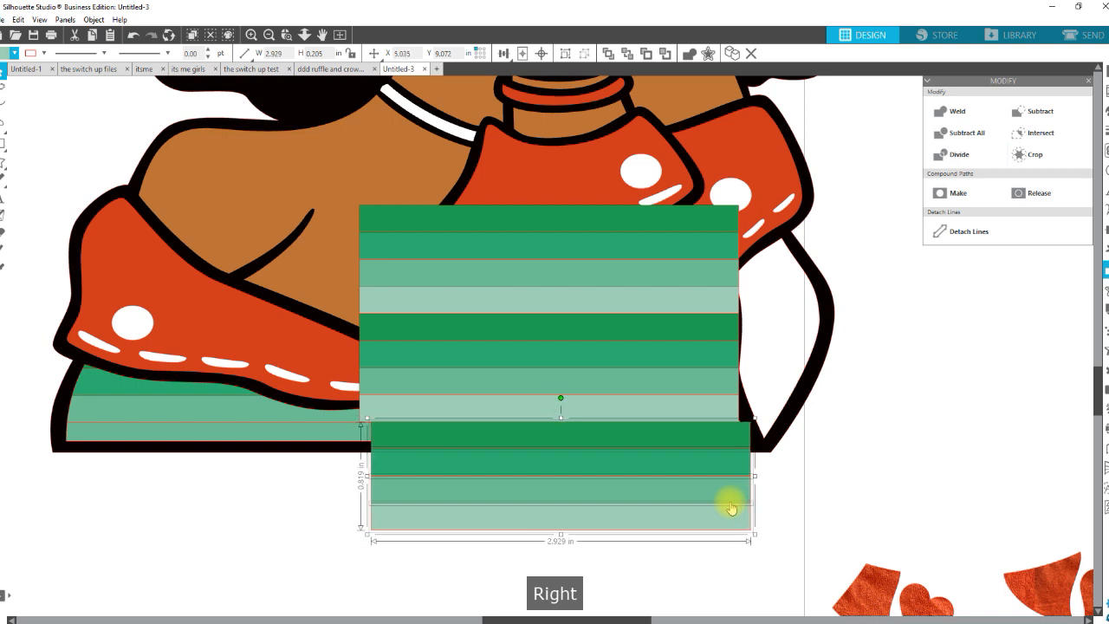
pyautogui.doubleClick(617, 410)
pyautogui.press('Right')
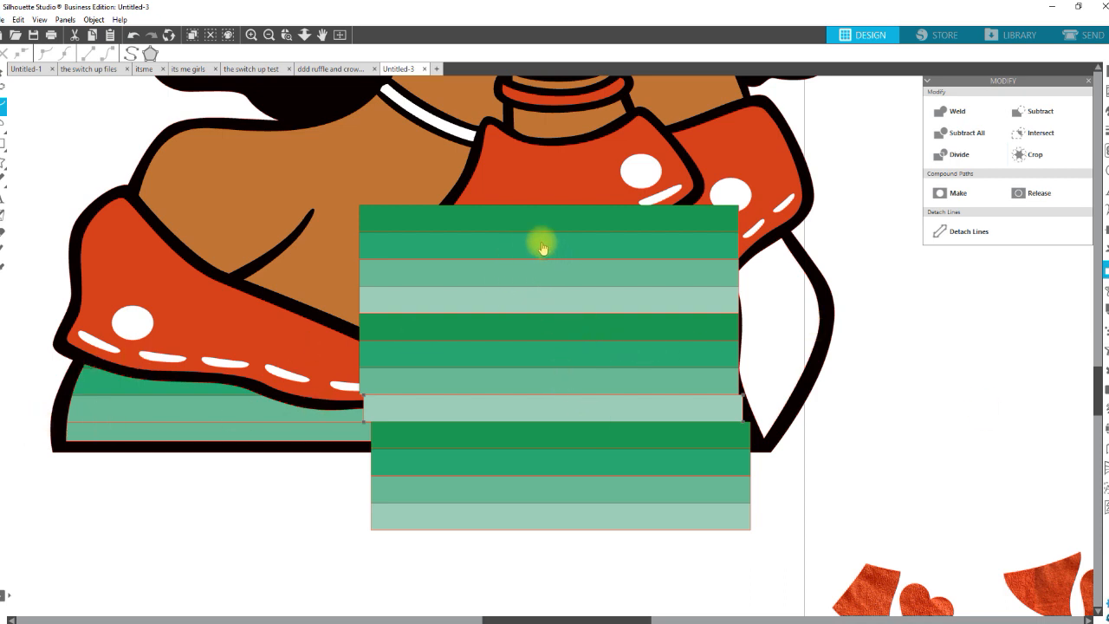
# - Duplicate all twelve green strips and place the copy beside the originals, over the white sleeve on the right
pyautogui.press('v')
pyautogui.click(499, 523)
pyautogui.keyDown('shift'); pyautogui.click(512, 488); pyautogui.keyUp('shift')
pyautogui.keyDown('shift'); pyautogui.click(518, 460); pyautogui.keyUp('shift')
pyautogui.keyDown('shift'); pyautogui.click(514, 433); pyautogui.keyUp('shift')
pyautogui.keyDown('shift'); pyautogui.click(509, 407); pyautogui.keyUp('shift')
pyautogui.keyDown('shift'); pyautogui.click(508, 381); pyautogui.keyUp('shift')
pyautogui.keyDown('shift'); pyautogui.click(509, 353); pyautogui.keyUp('shift')
pyautogui.keyDown('shift'); pyautogui.click(511, 326); pyautogui.keyUp('shift')
pyautogui.keyDown('shift'); pyautogui.click(509, 298); pyautogui.keyUp('shift')
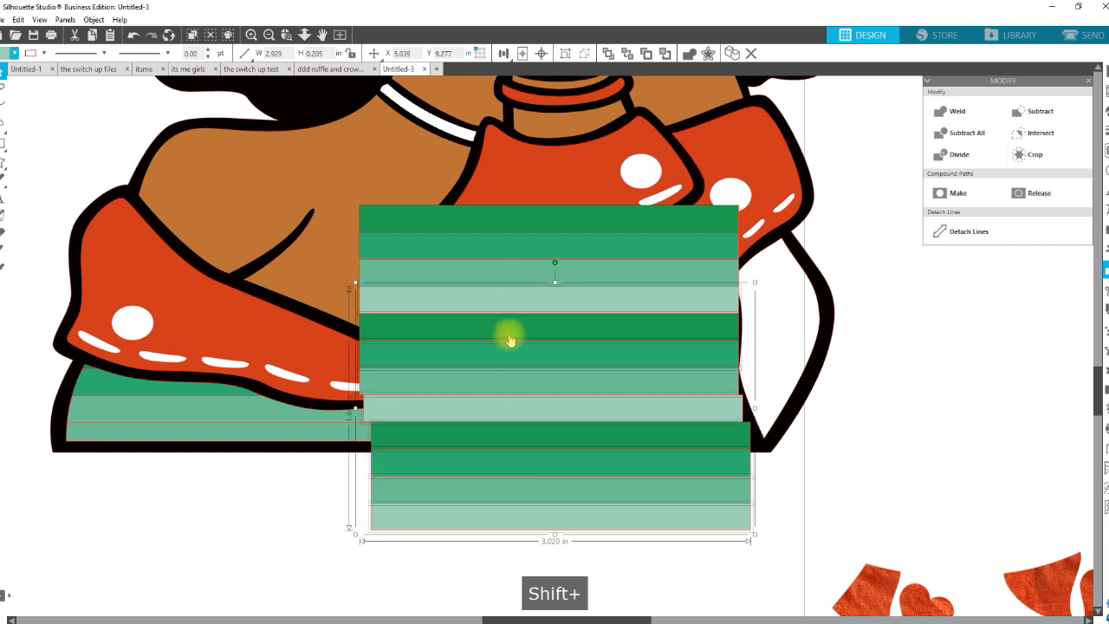
pyautogui.keyDown('shift'); pyautogui.click(483, 272); pyautogui.keyUp('shift')
pyautogui.keyDown('shift'); pyautogui.click(486, 246); pyautogui.keyUp('shift')
pyautogui.keyDown('shift'); pyautogui.click(483, 225); pyautogui.keyUp('shift')
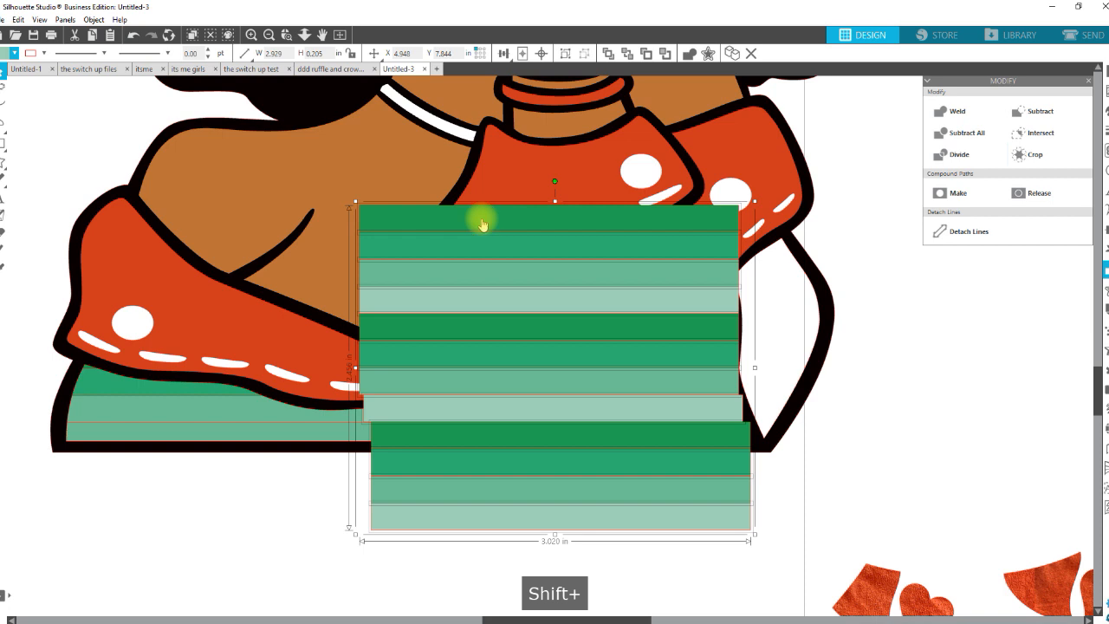
pyautogui.moveTo(482, 218); pyautogui.dragTo(482, 216)
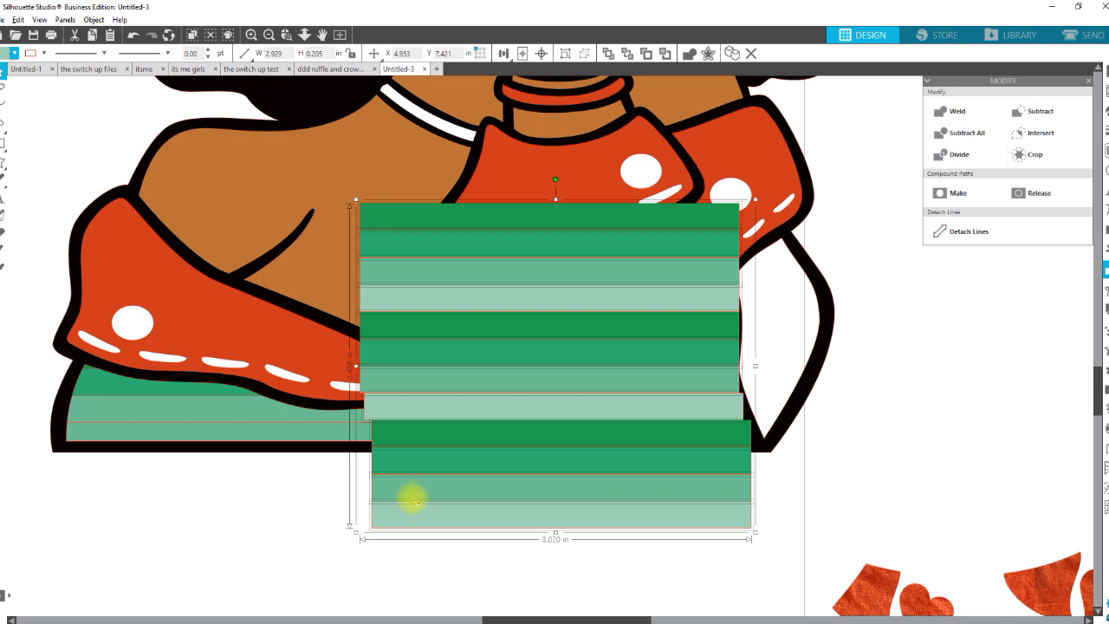
pyautogui.moveTo(517, 478); pyautogui.dragTo(788, 523)
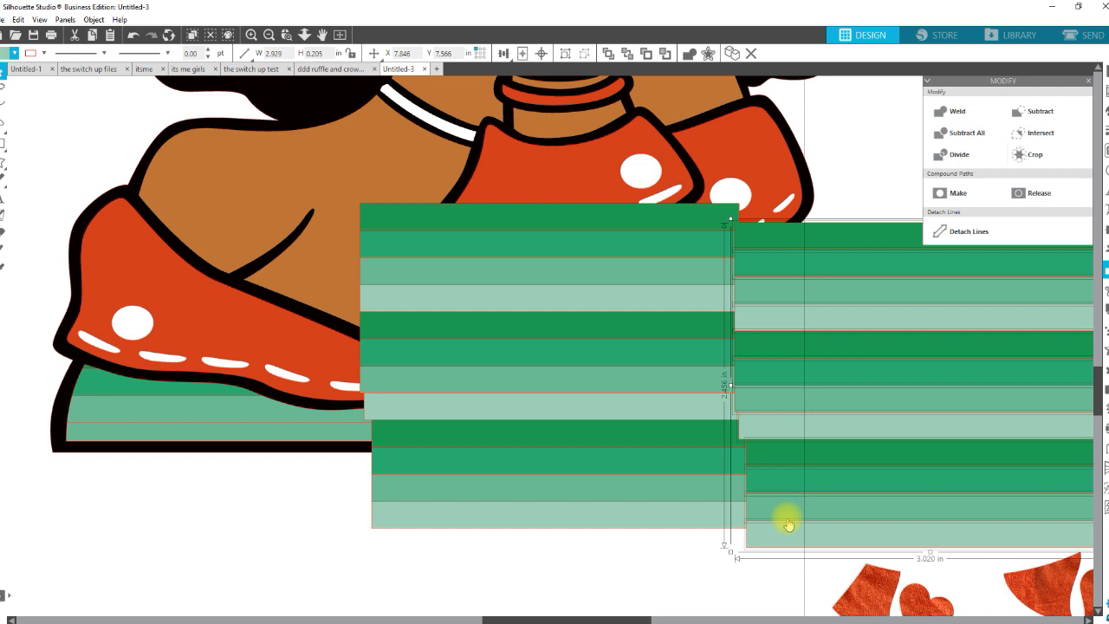
# - Group the twelve copied strips and send the group behind the artwork
pyautogui.rightClick(864, 404)
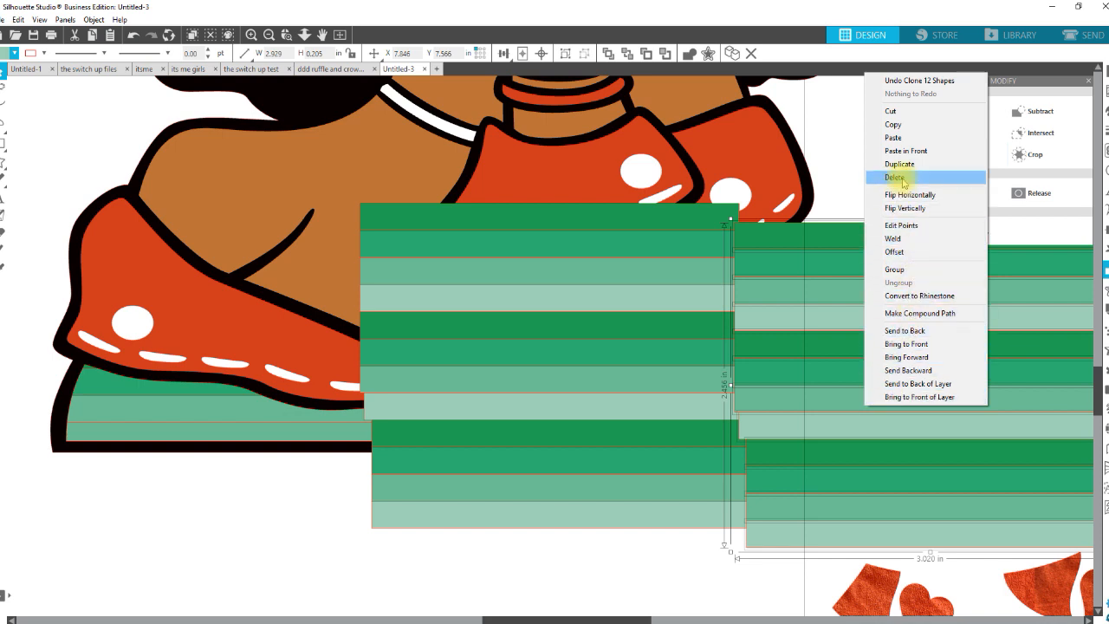
pyautogui.click(912, 269)
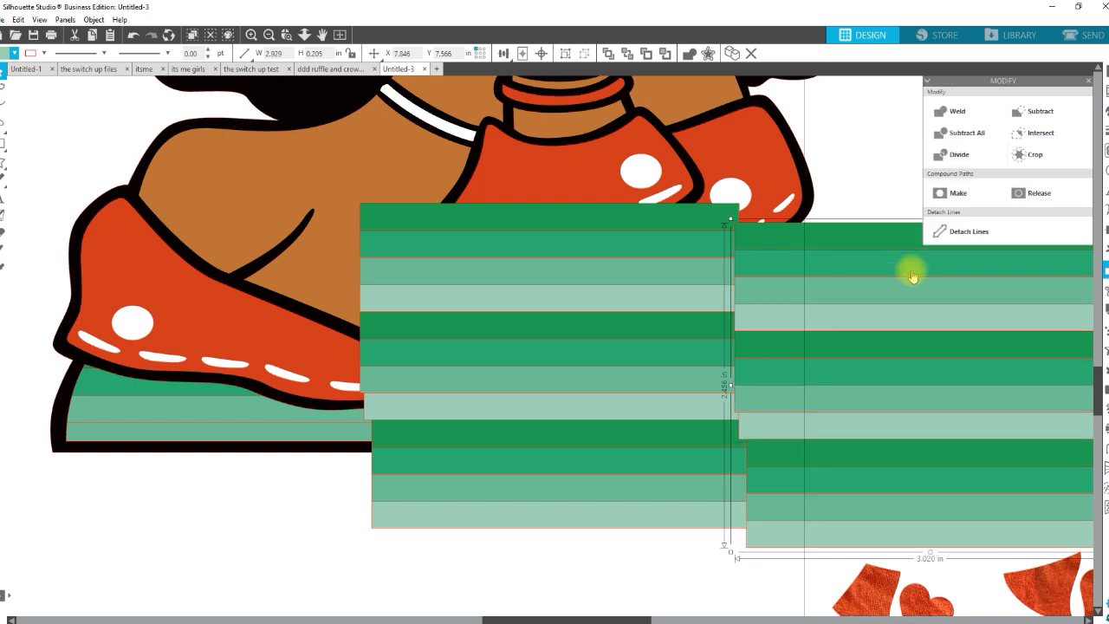
pyautogui.click(584, 446)
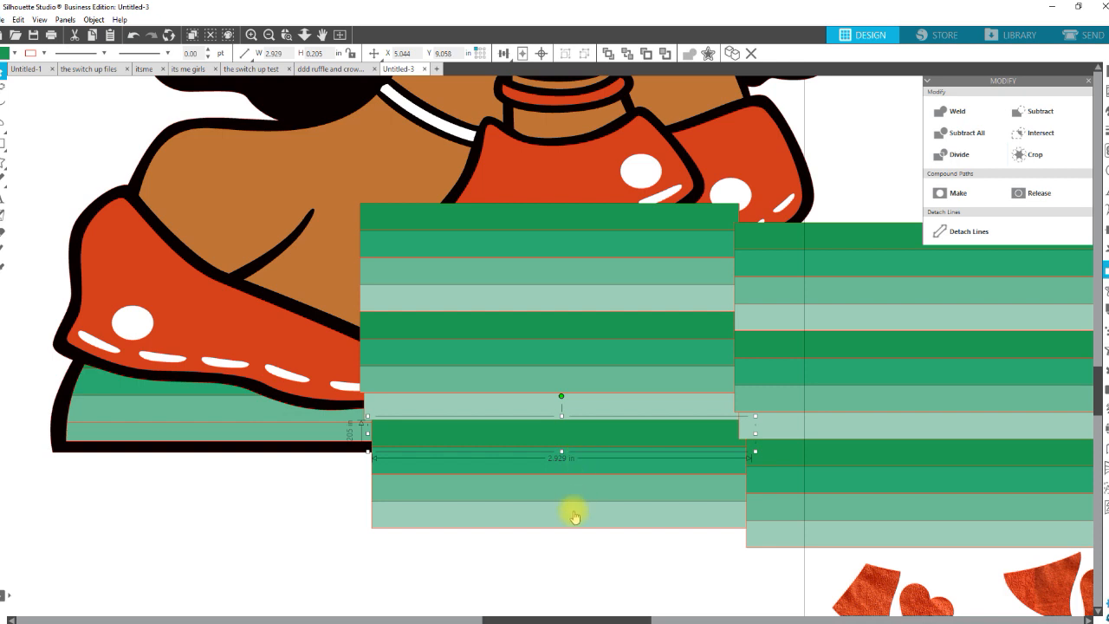
pyautogui.rightClick(843, 273)
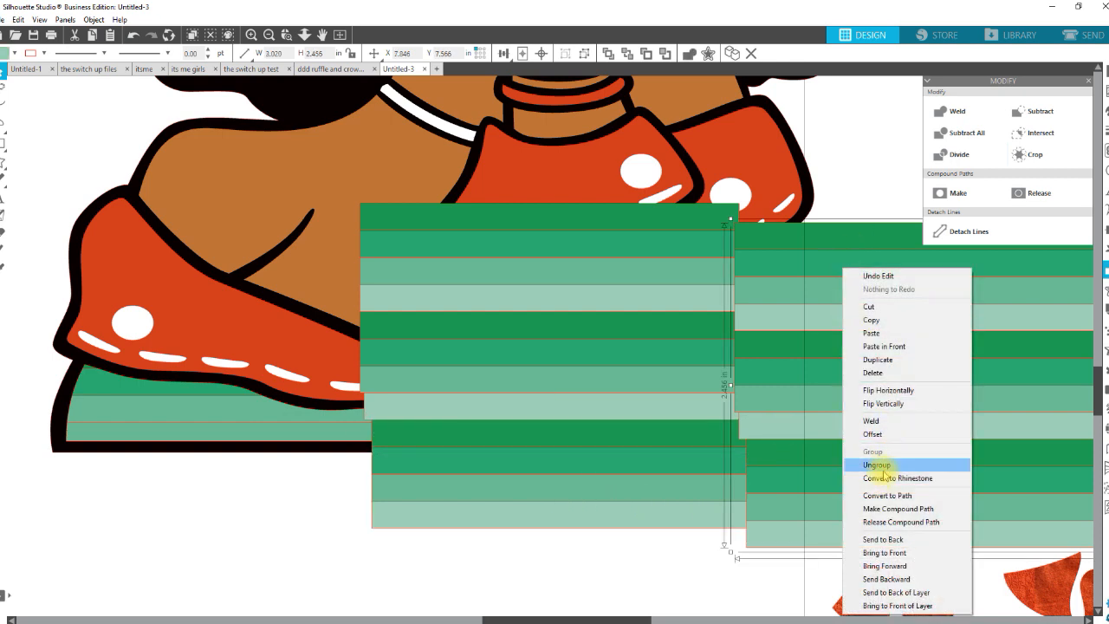
pyautogui.click(891, 540)
# - Bring the copied strip group to the front and paste a copy of the white garment shape in front of it
pyautogui.click(782, 373)
pyautogui.rightClick(781, 372)
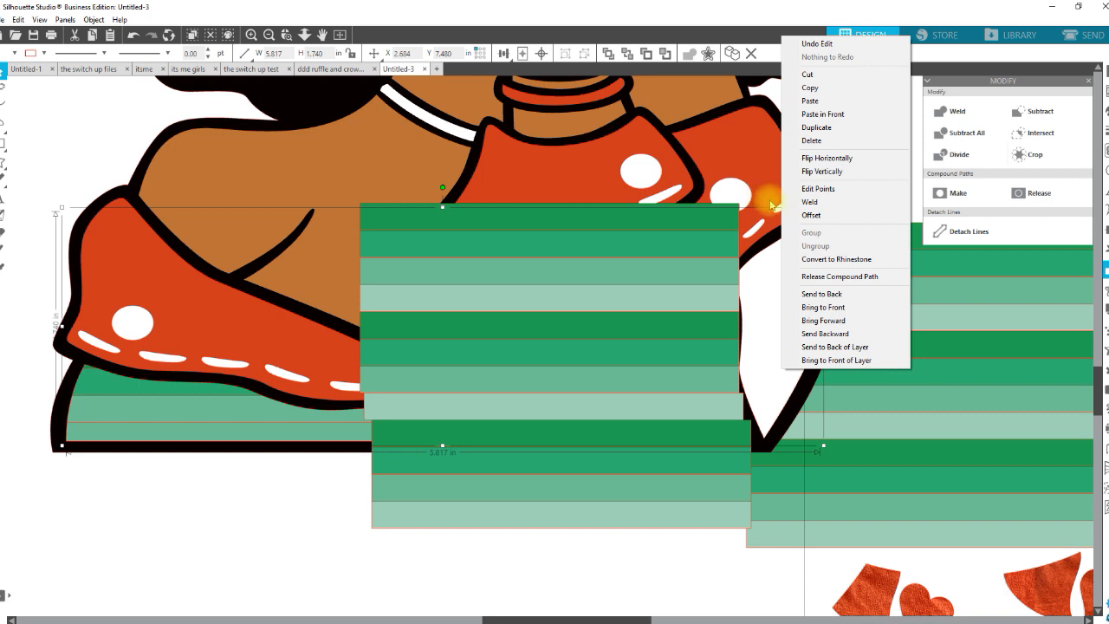
pyautogui.click(812, 87)
pyautogui.click(969, 381)
pyautogui.rightClick(969, 412)
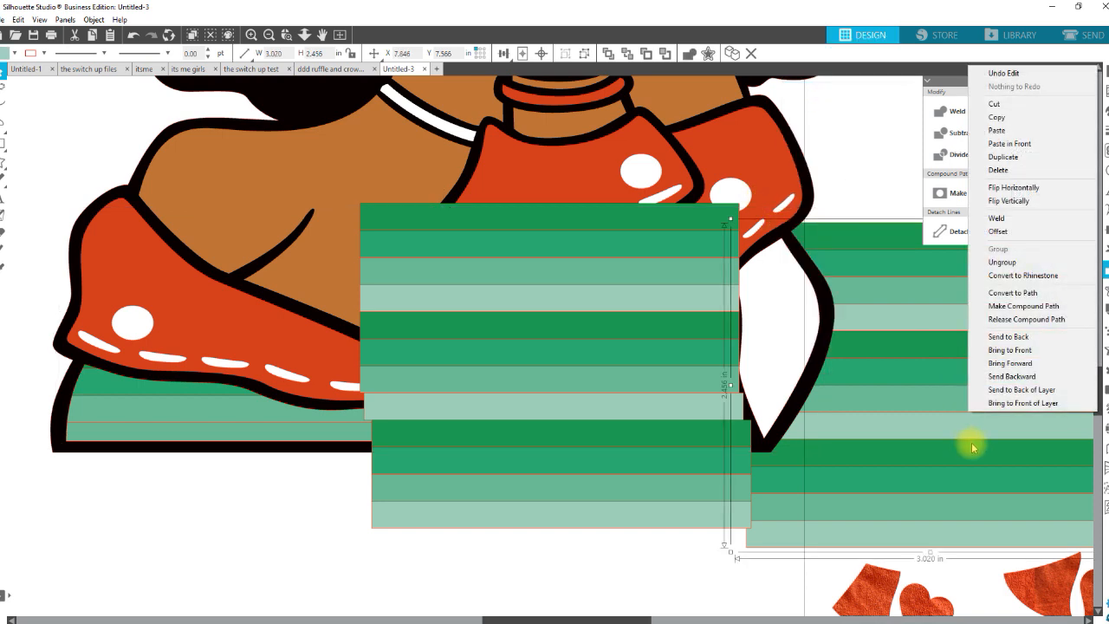
pyautogui.click(1023, 350)
pyautogui.rightClick(865, 200)
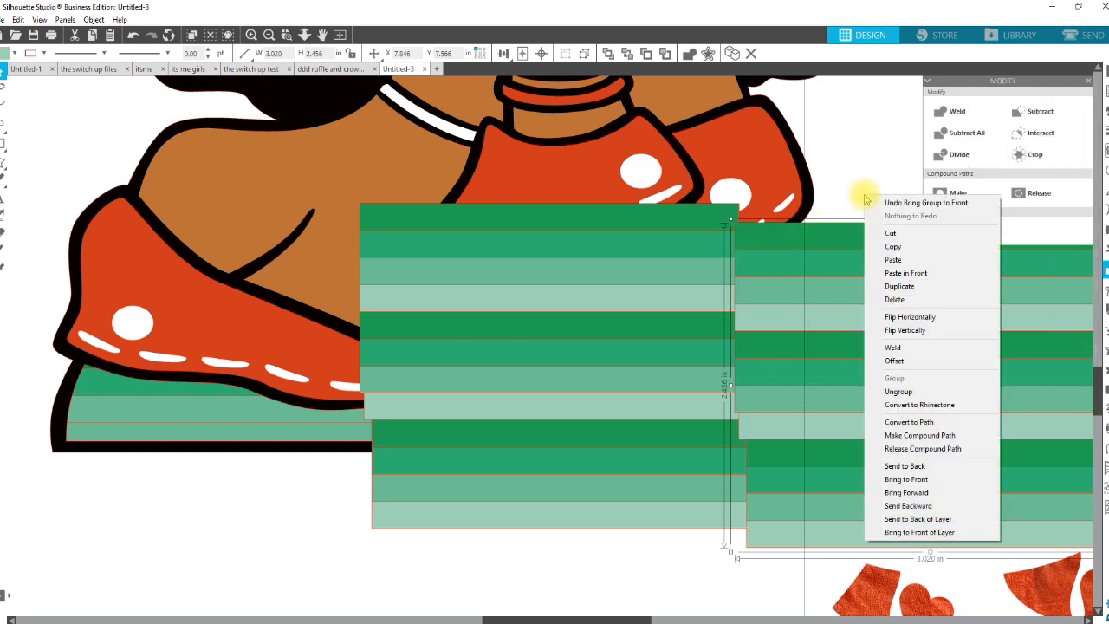
pyautogui.click(899, 274)
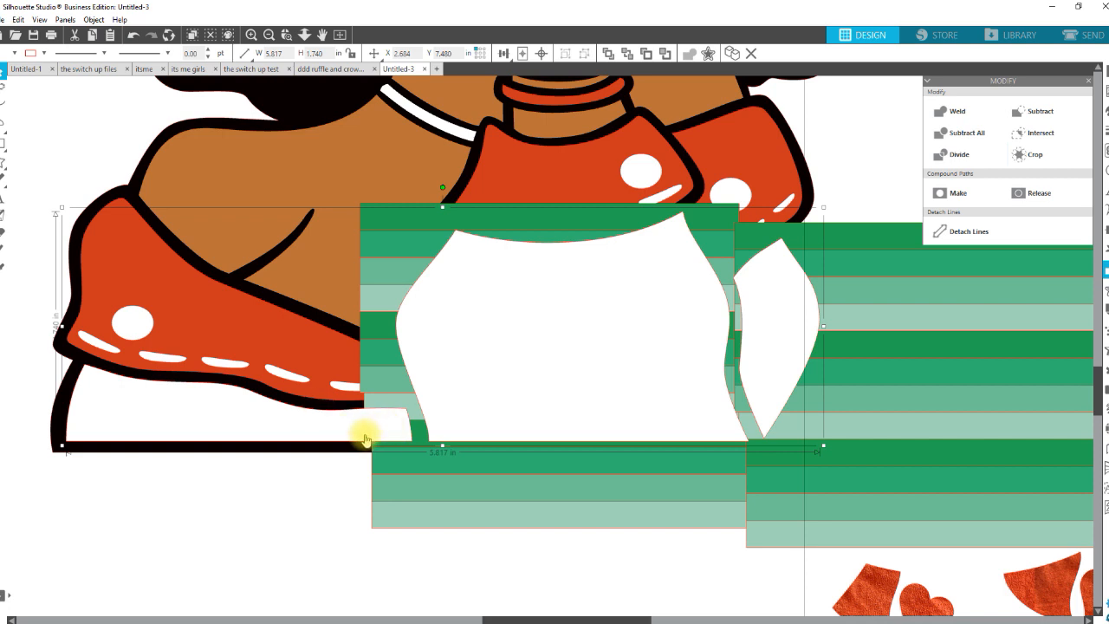
pyautogui.click(569, 538)
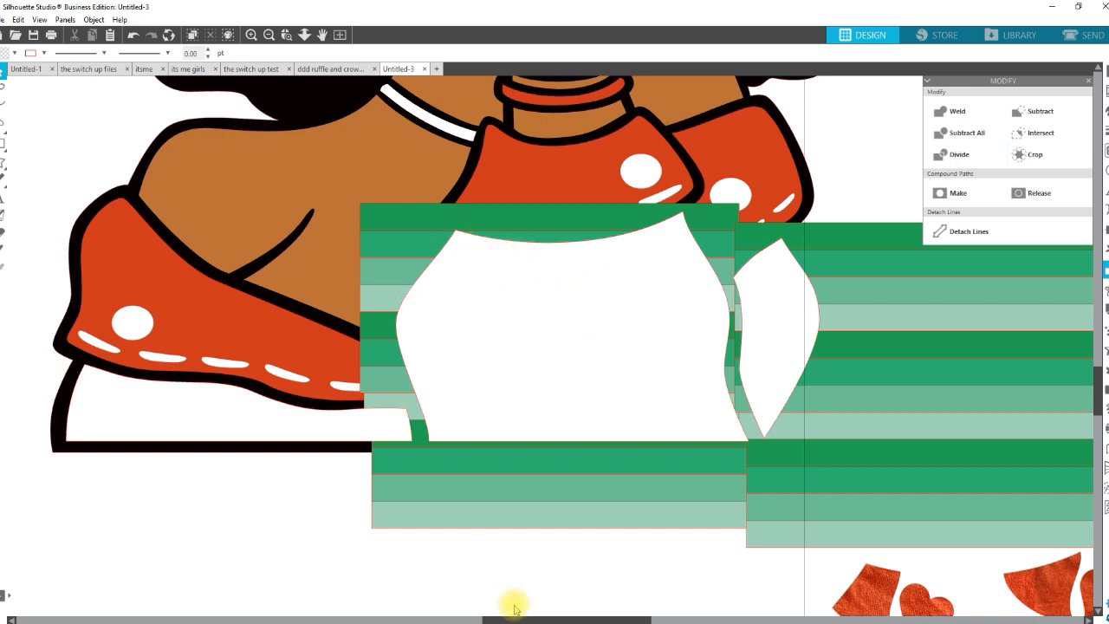
pyautogui.click(461, 227)
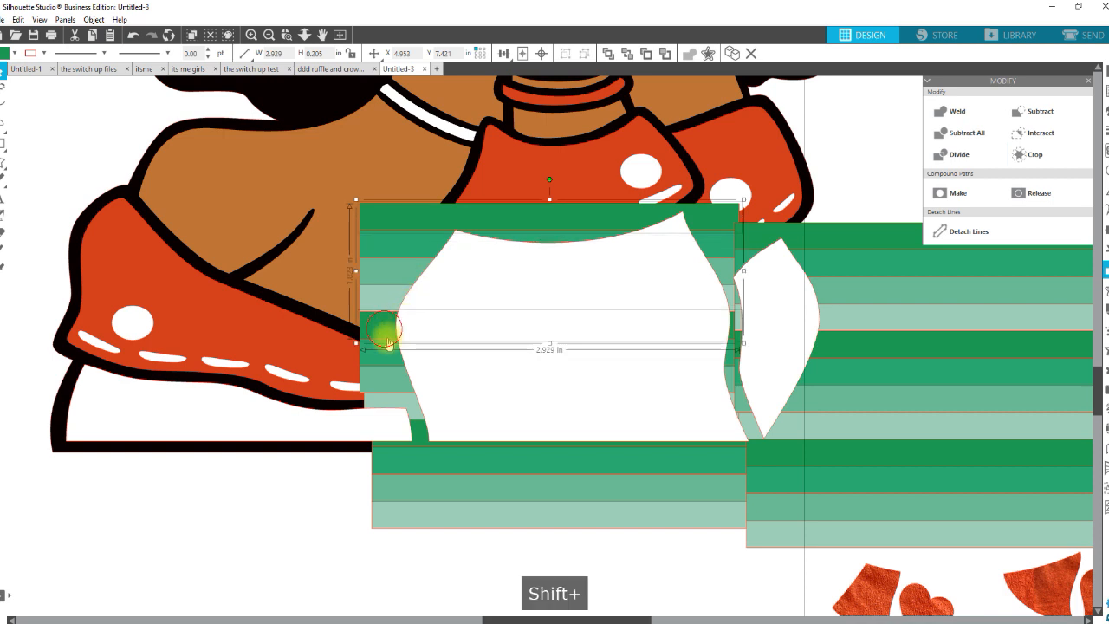
pyautogui.keyDown('shift'); pyautogui.click(418, 444); pyautogui.keyUp('shift')
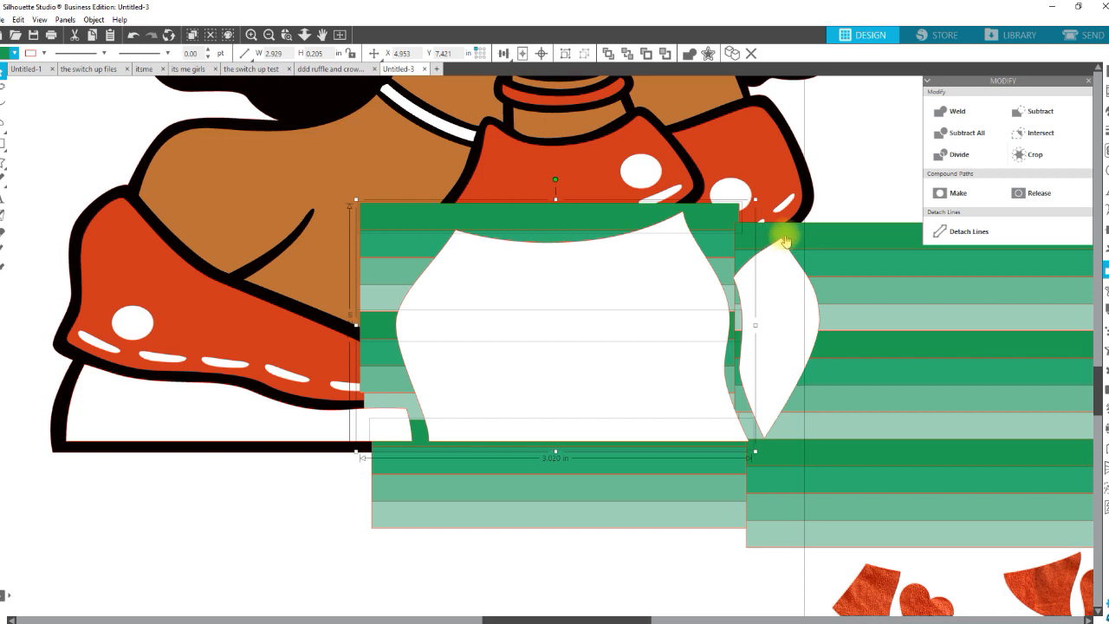
pyautogui.keyDown('shift'); pyautogui.click(815, 237); pyautogui.keyUp('shift')
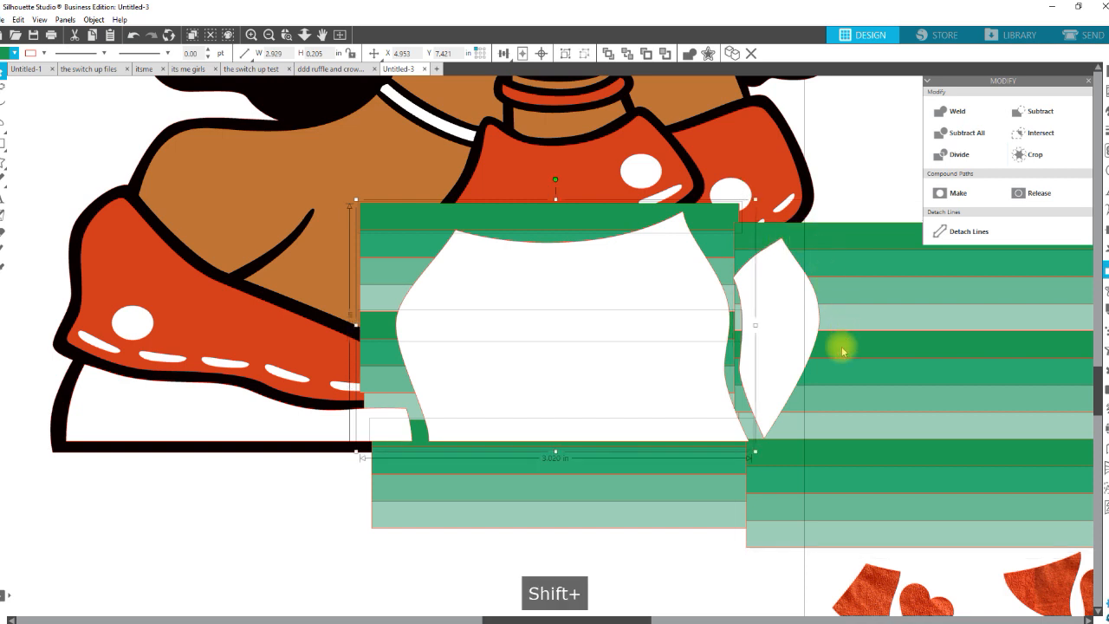
# - Ungroup the twelve strips lying over the right sleeve
pyautogui.doubleClick(854, 277)
pyautogui.rightClick(863, 272)
pyautogui.click(849, 150)
pyautogui.rightClick(864, 280)
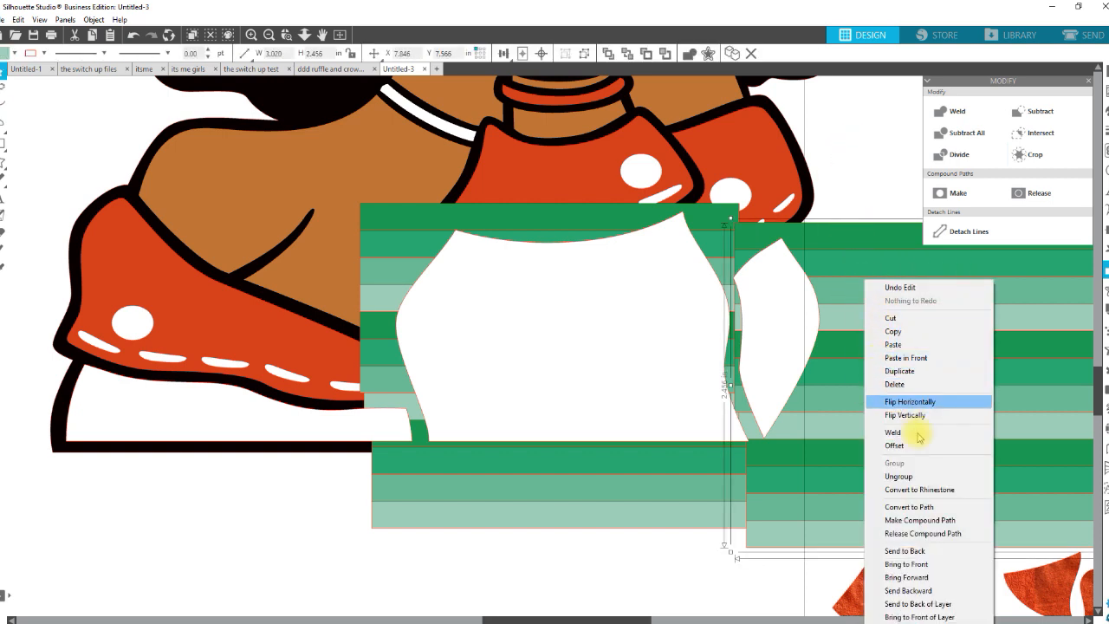
pyautogui.click(918, 476)
# - Crop the darkest strips of both stacks with the white garment shape and fill the resulting bands with dark green
pyautogui.click(698, 211)
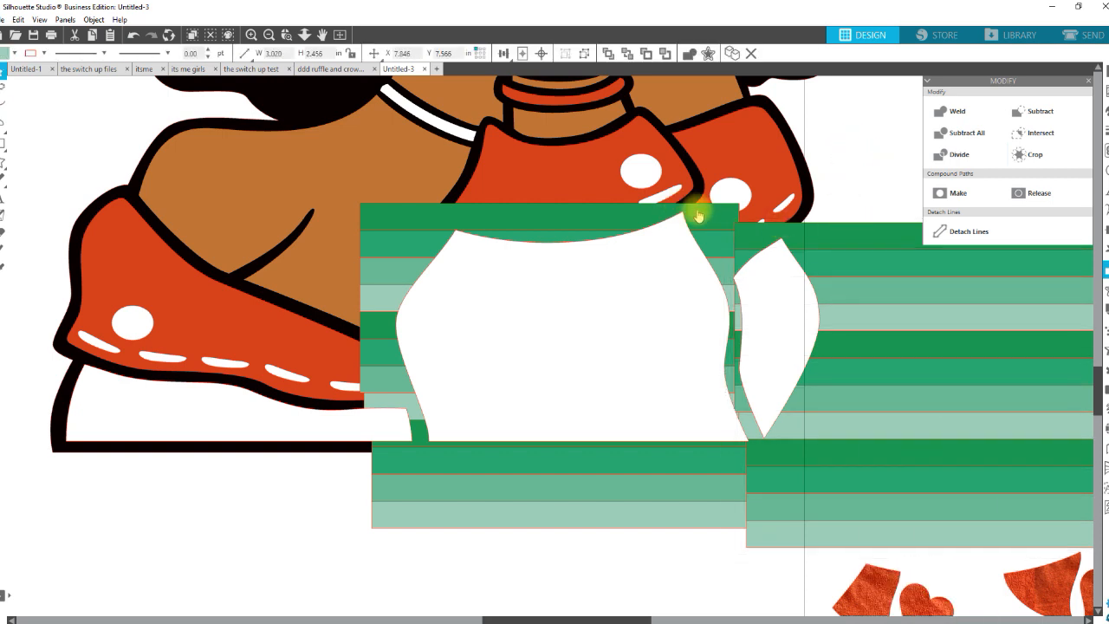
pyautogui.keyDown('shift'); pyautogui.click(874, 343); pyautogui.keyUp('shift')
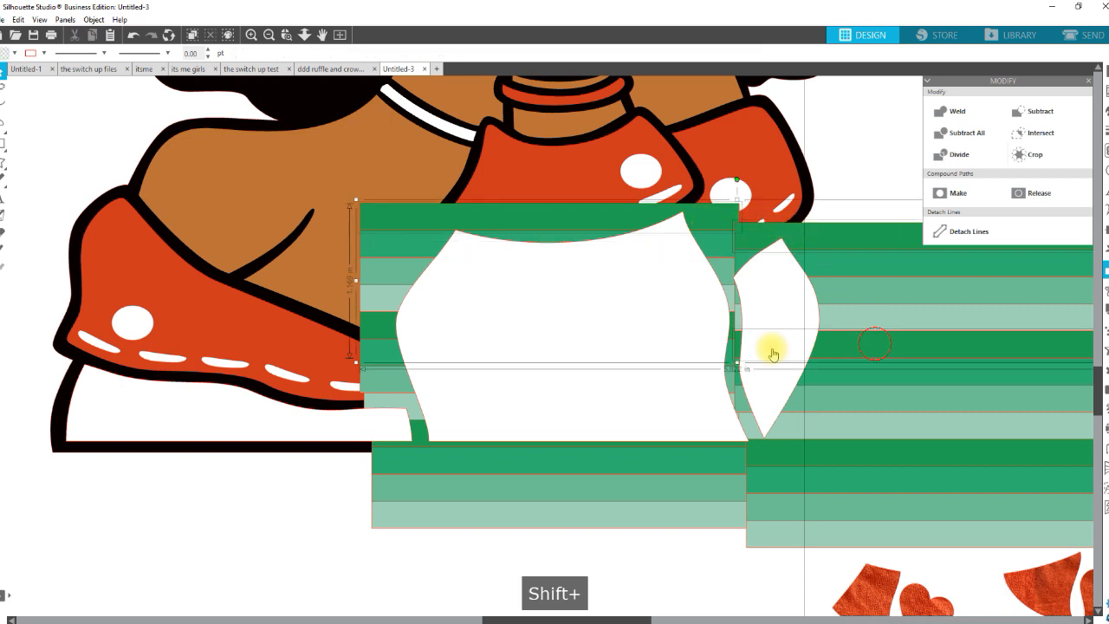
pyautogui.keyDown('shift'); pyautogui.click(410, 442); pyautogui.keyUp('shift')
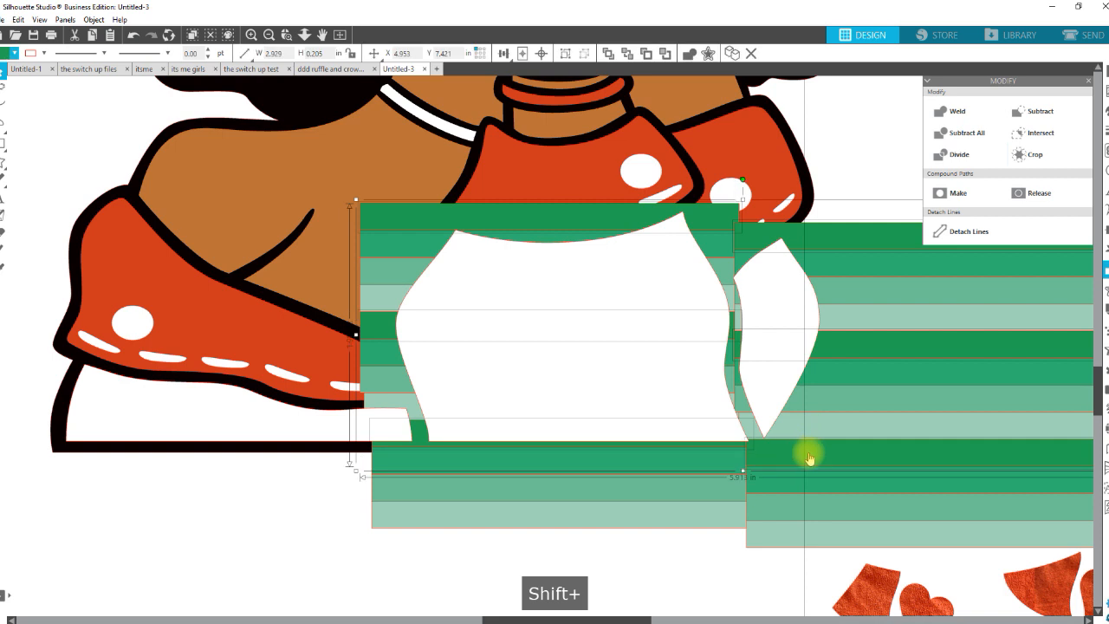
pyautogui.keyDown('shift'); pyautogui.click(785, 355); pyautogui.keyUp('shift')
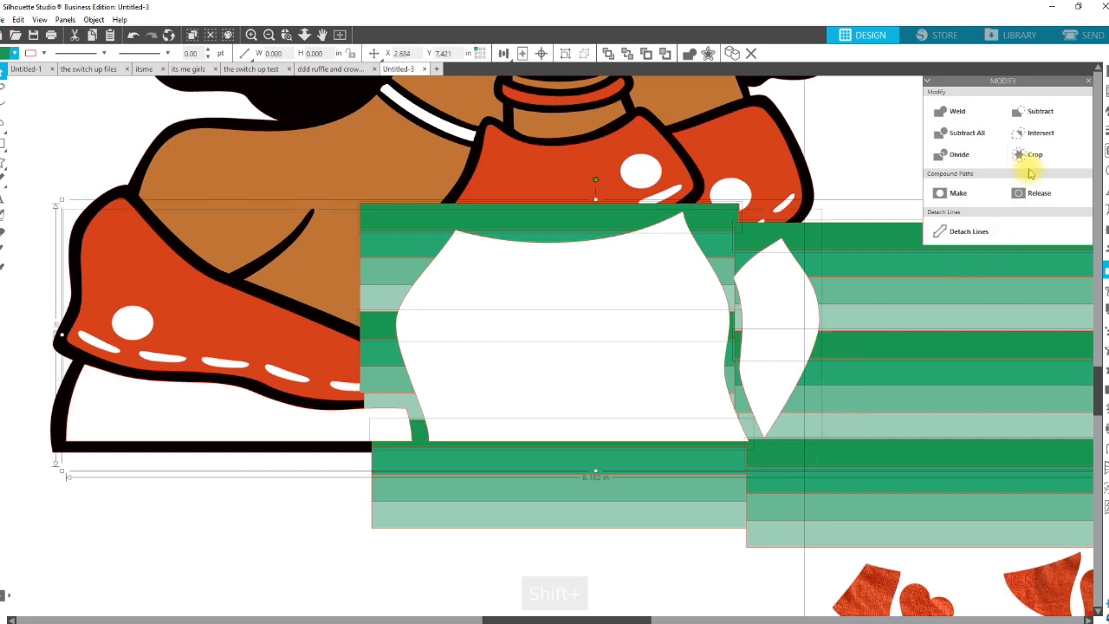
pyautogui.click(1029, 155)
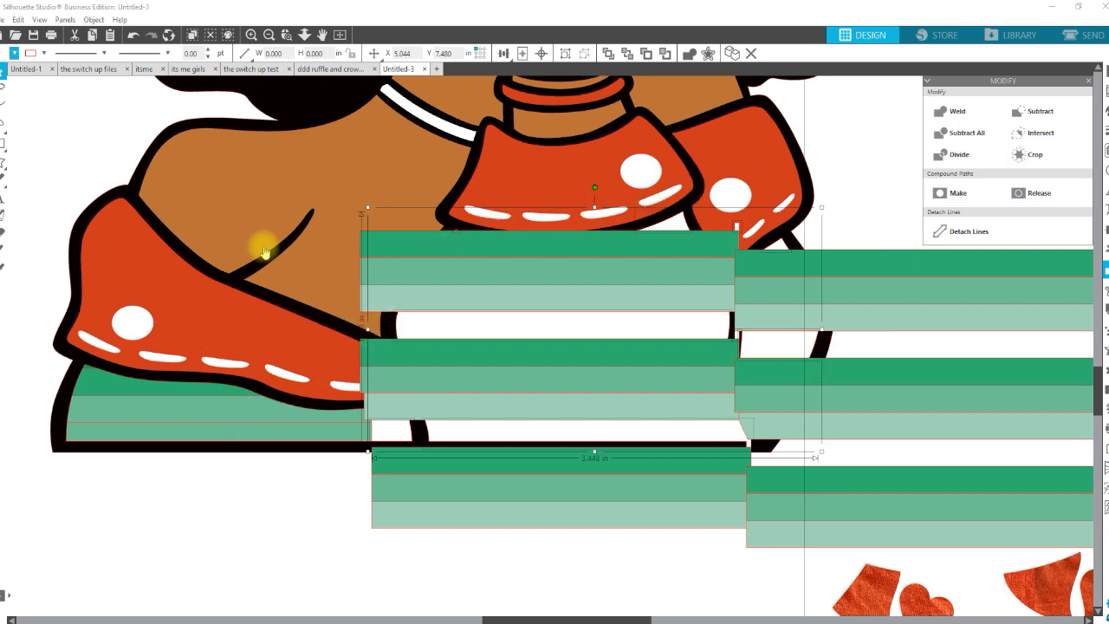
pyautogui.click(13, 56)
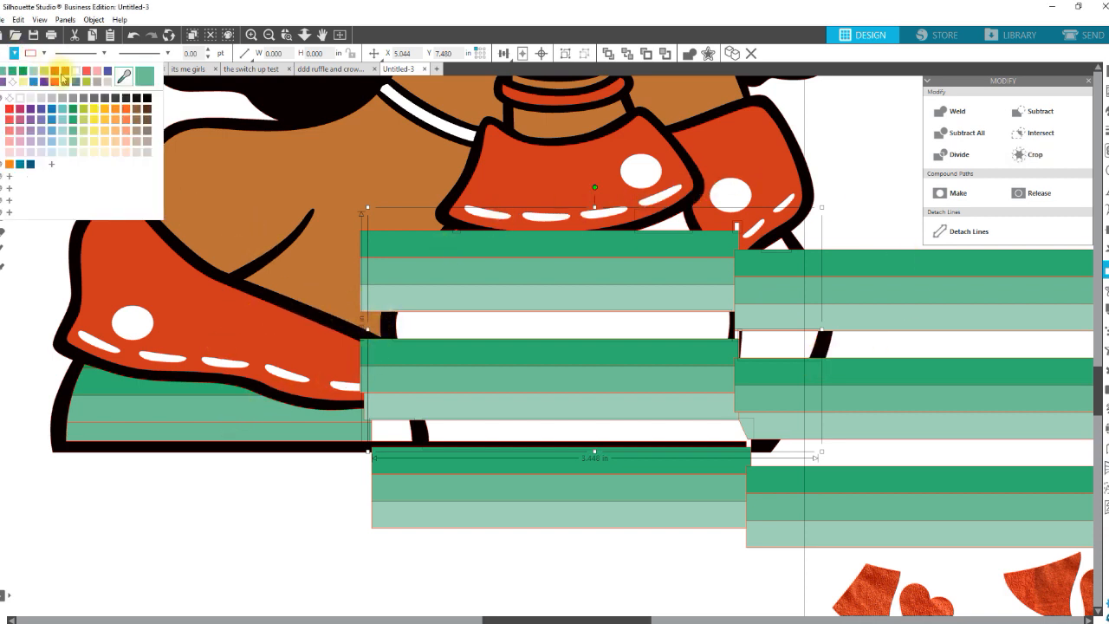
pyautogui.click(74, 111)
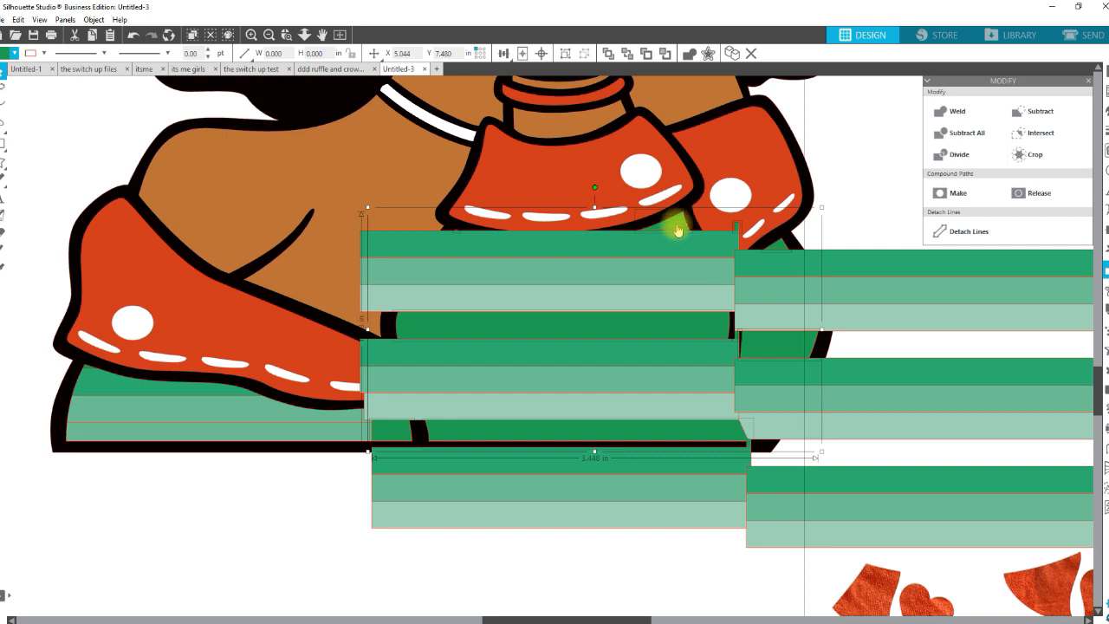
# - Delete the stray dark green pieces over the left sleeve's bottom band and near the right cuff, keeping the shirt bands
pyautogui.keyDown('shift'); pyautogui.click(612, 429); pyautogui.keyUp('shift')
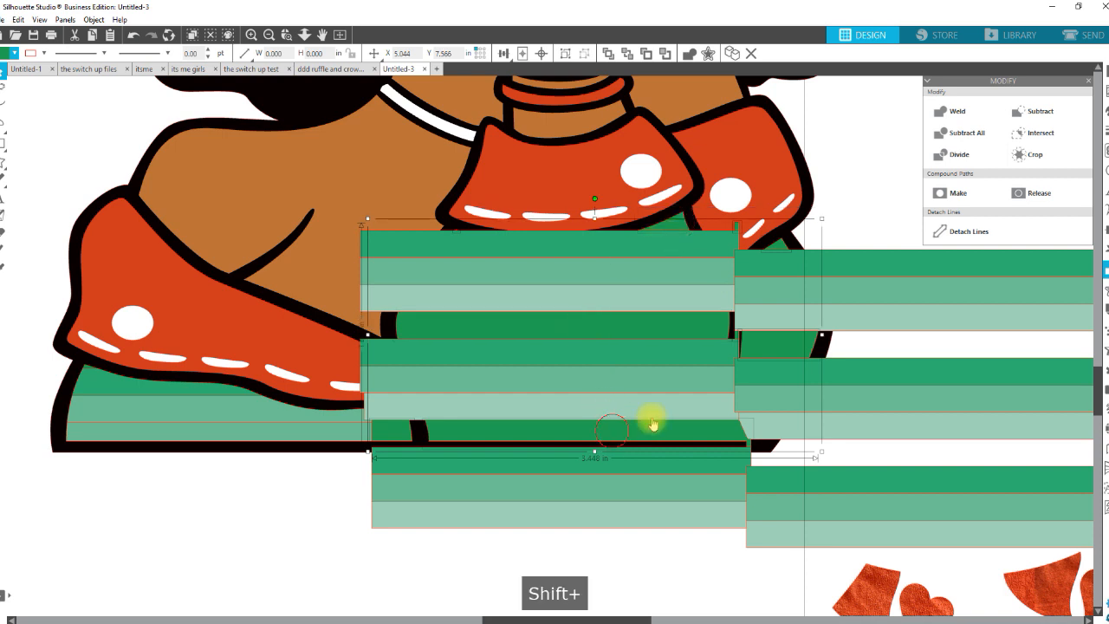
pyautogui.keyDown('shift'); pyautogui.click(791, 350); pyautogui.keyUp('shift')
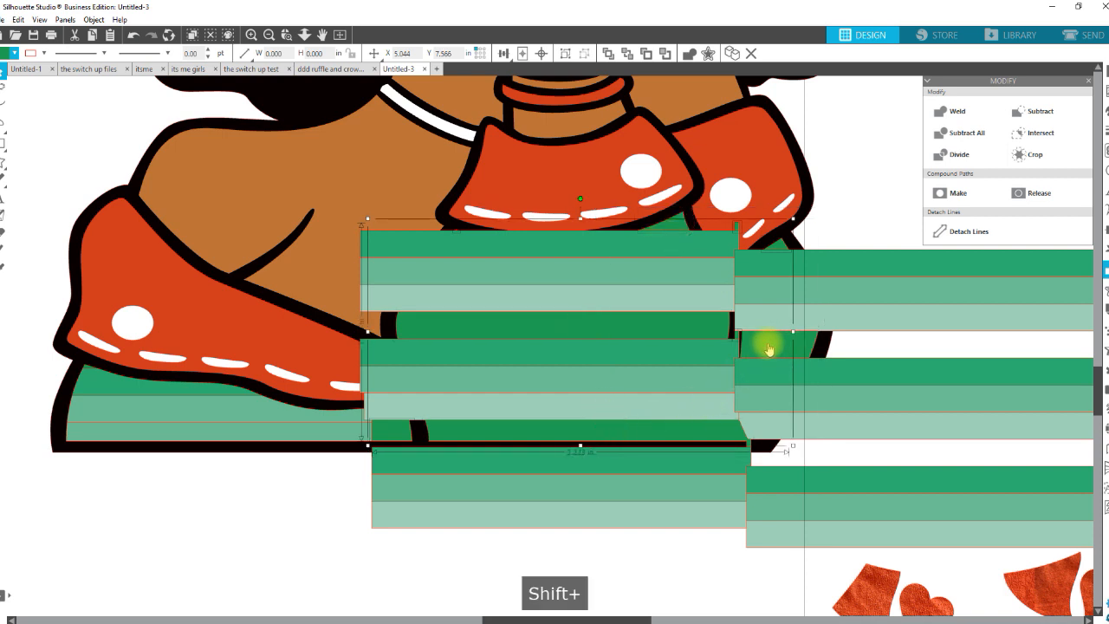
pyautogui.press('Delete')
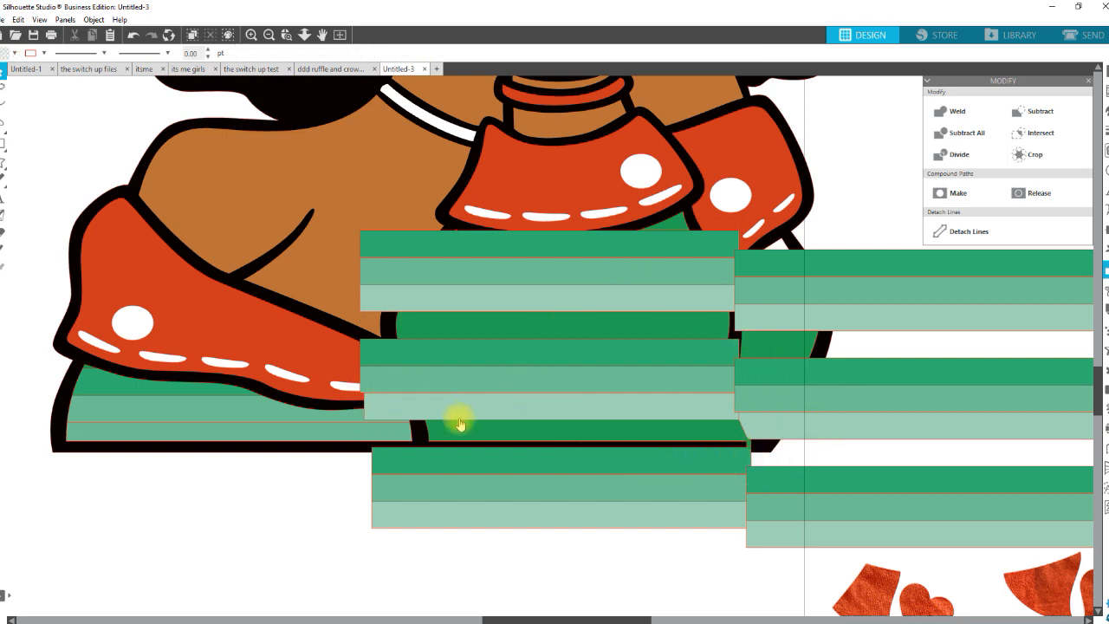
# - Crop the four second-darkest strips with a pasted-in-front copy of the garment shape and fill the bands with the matching green from the spare strips
pyautogui.rightClick(528, 556)
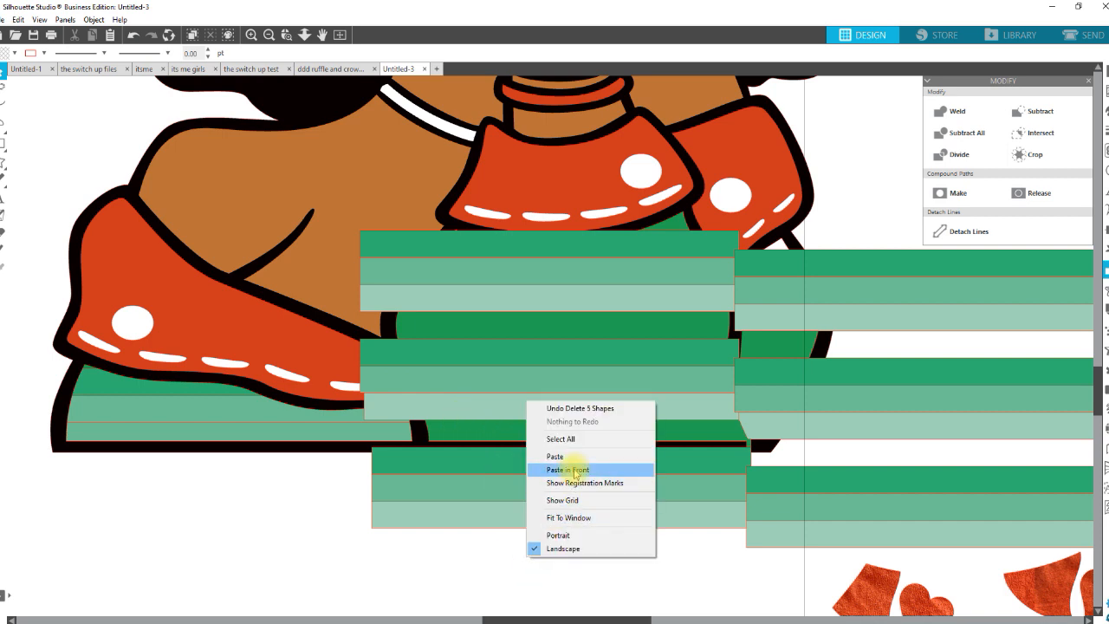
pyautogui.click(575, 470)
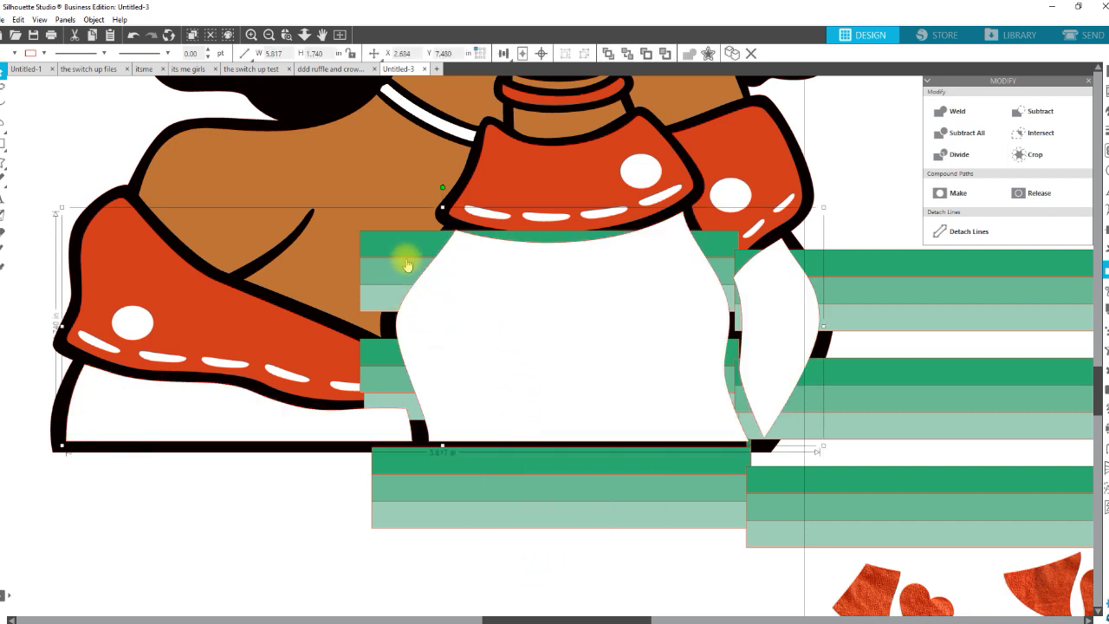
pyautogui.keyDown('shift'); pyautogui.click(413, 254); pyautogui.keyUp('shift')
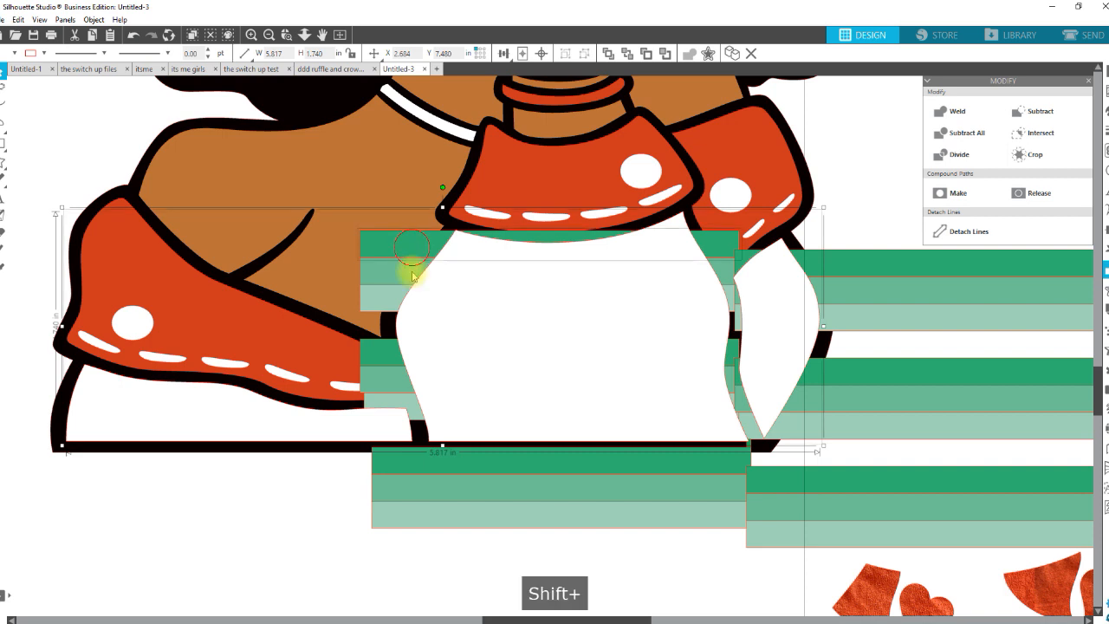
pyautogui.keyDown('shift'); pyautogui.click(390, 356); pyautogui.keyUp('shift')
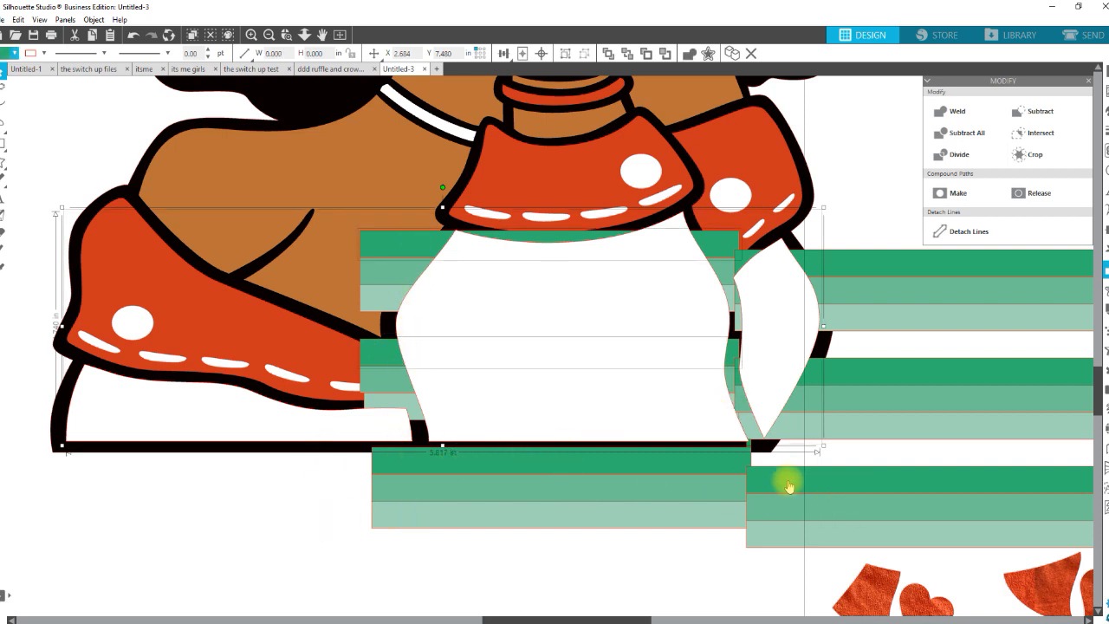
pyautogui.keyDown('shift'); pyautogui.click(836, 376); pyautogui.keyUp('shift')
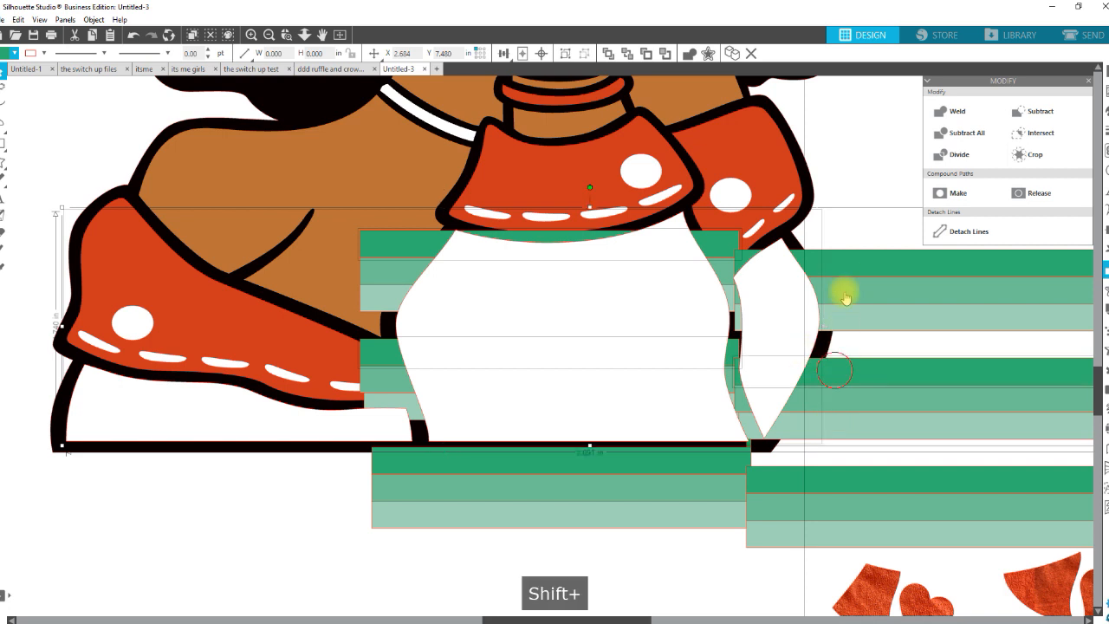
pyautogui.keyDown('shift'); pyautogui.click(850, 286); pyautogui.keyUp('shift')
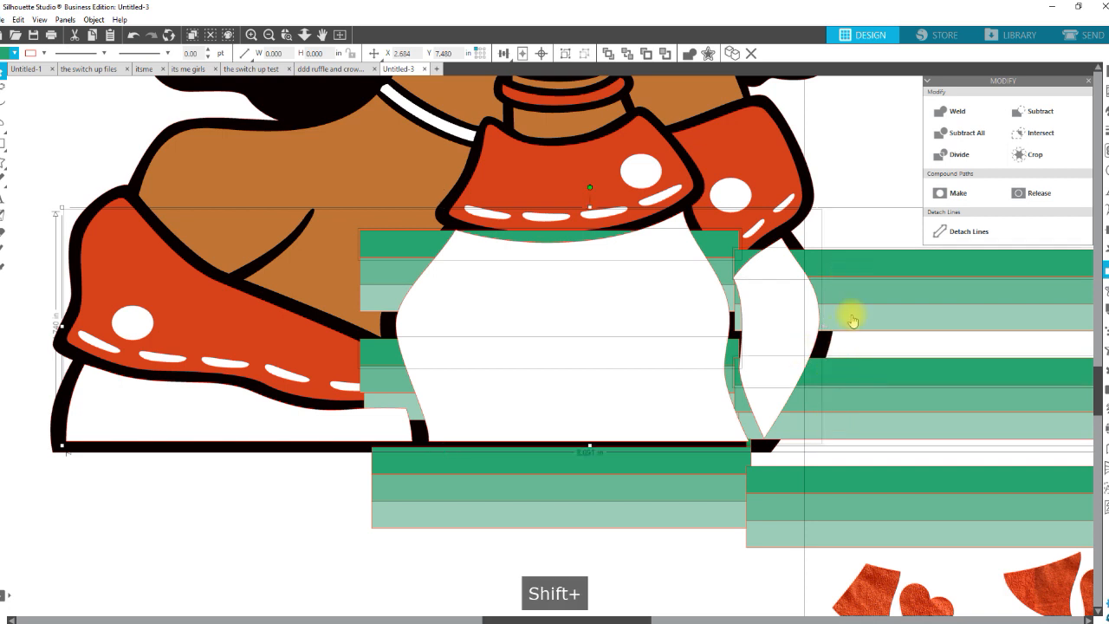
pyautogui.click(1017, 154)
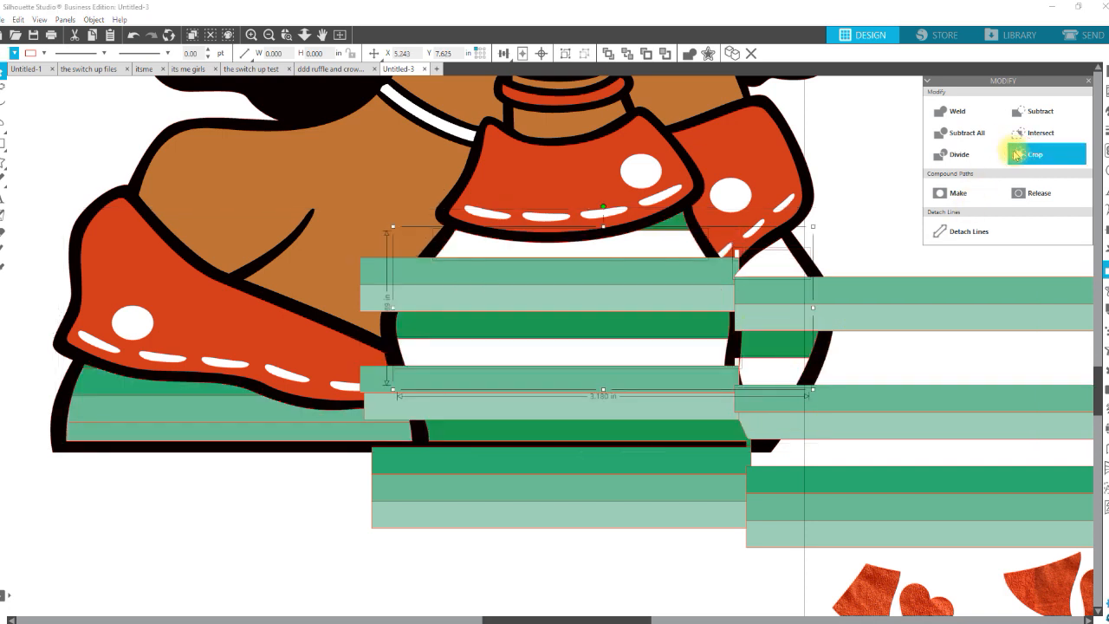
pyautogui.click(14, 53)
pyautogui.click(124, 77)
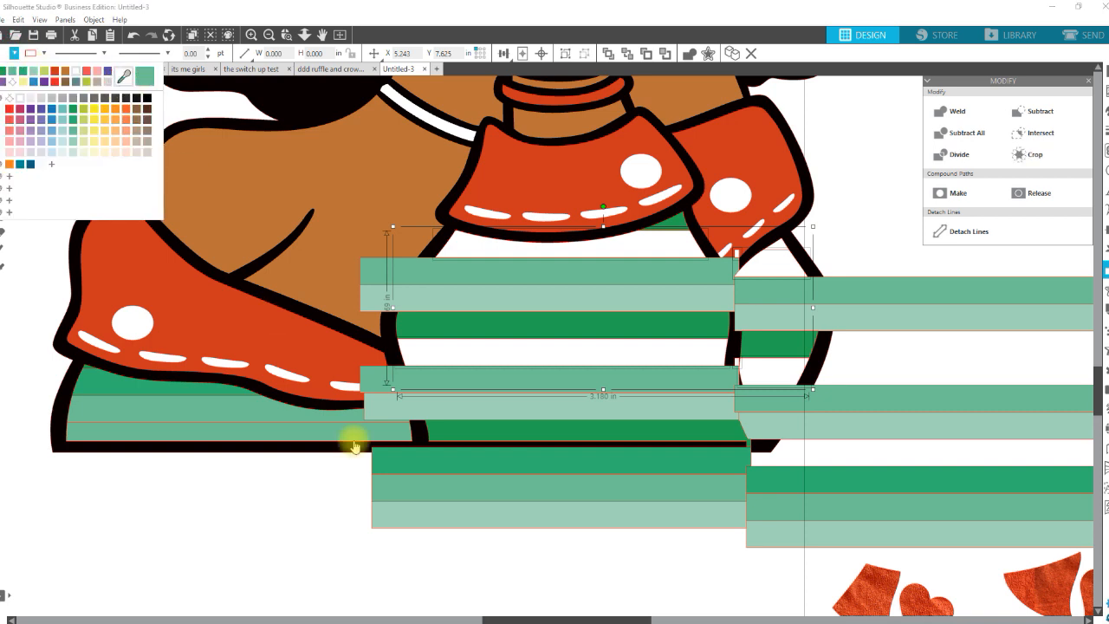
pyautogui.click(402, 459)
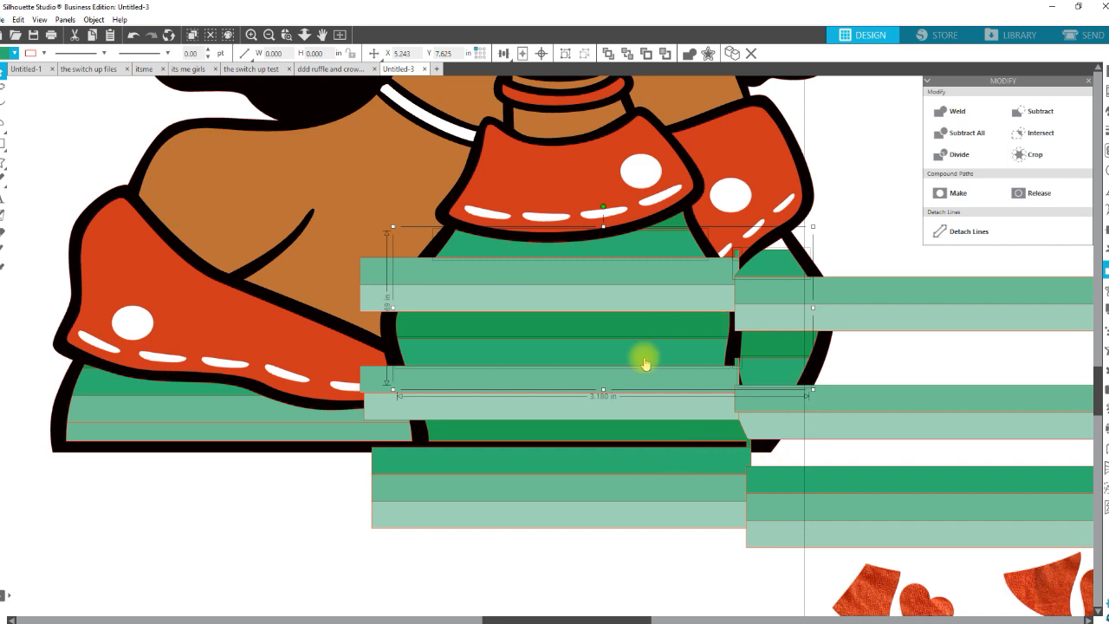
# - Crop the four second-lightest strips with another front copy of the garment shape and fill the resulting bands with that strip's medium green
pyautogui.rightClick(611, 556)
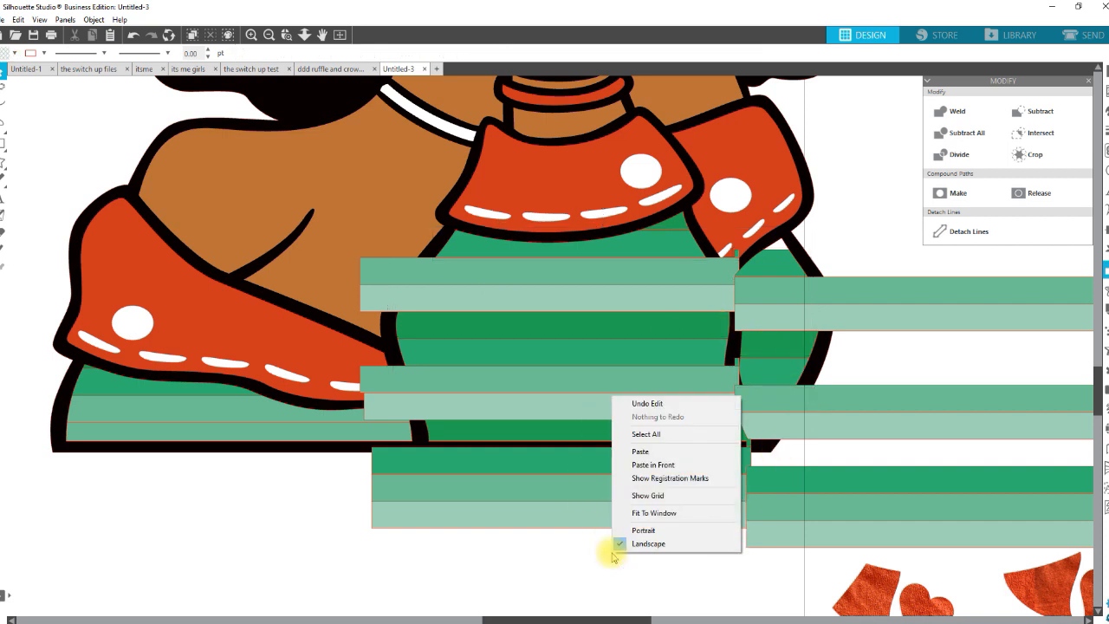
pyautogui.click(640, 467)
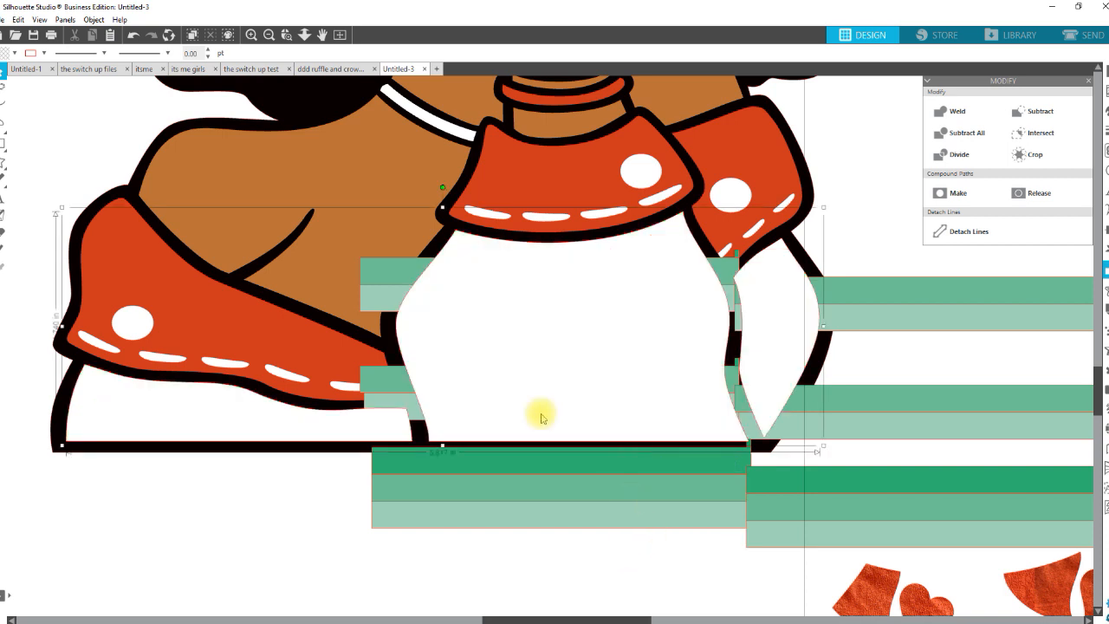
pyautogui.keyDown('shift'); pyautogui.click(402, 283); pyautogui.keyUp('shift')
pyautogui.keyDown('shift'); pyautogui.click(389, 374); pyautogui.keyUp('shift')
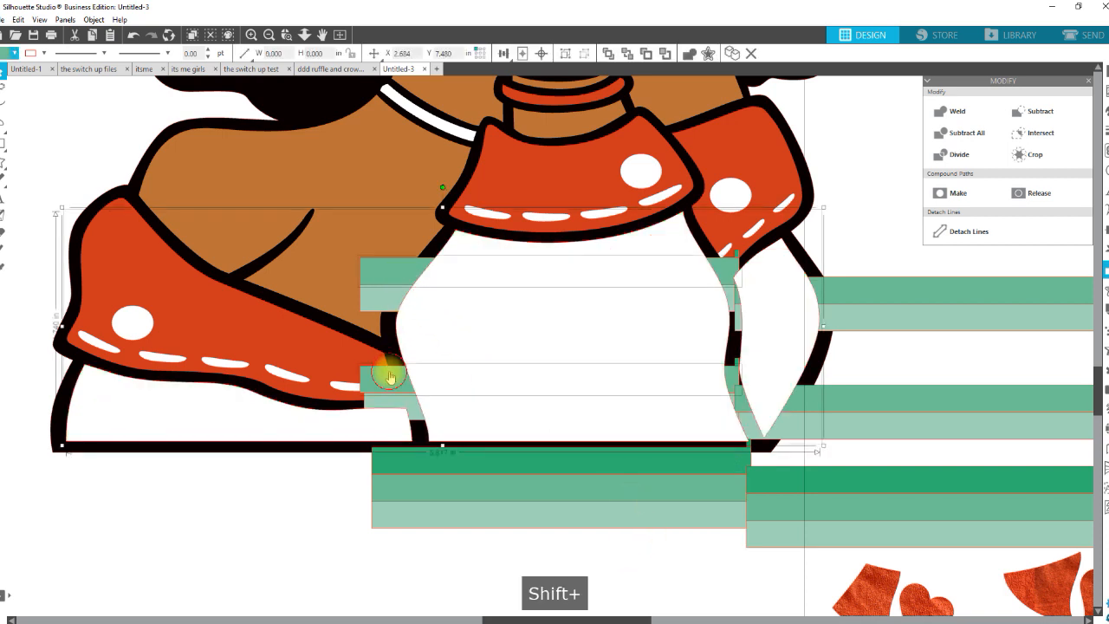
pyautogui.keyDown('shift'); pyautogui.click(836, 296); pyautogui.keyUp('shift')
pyautogui.keyDown('shift'); pyautogui.click(837, 403); pyautogui.keyUp('shift')
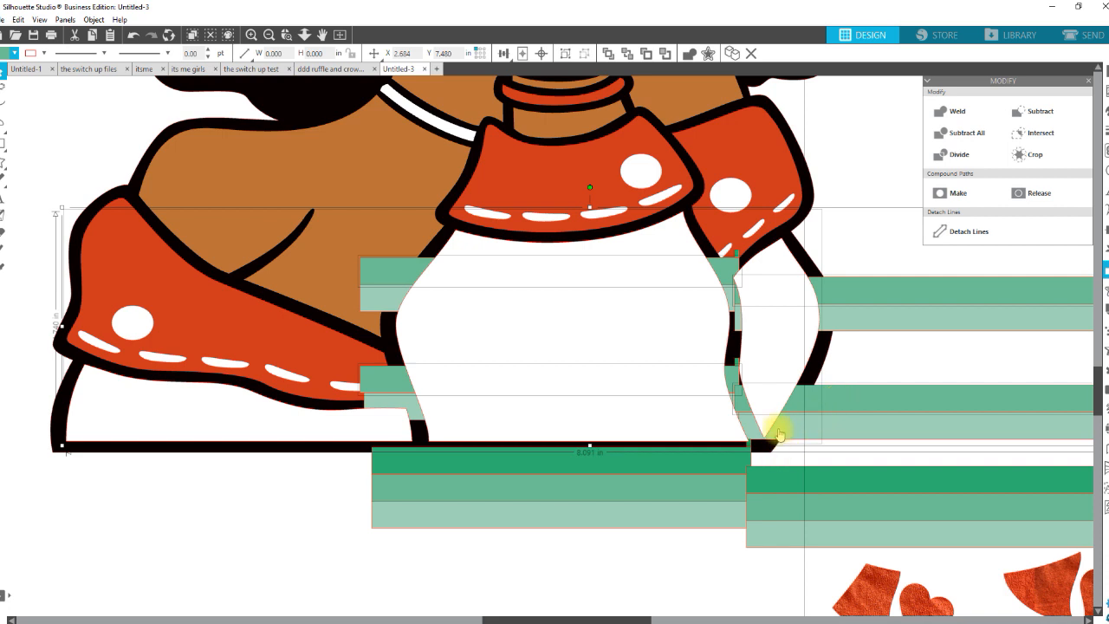
pyautogui.click(1027, 155)
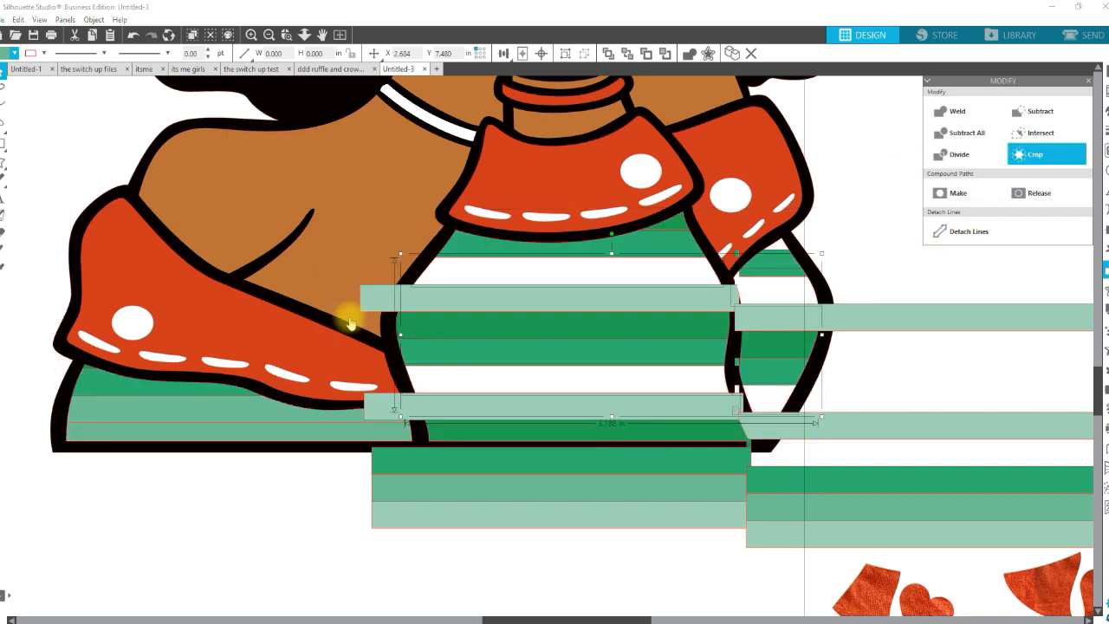
pyautogui.click(14, 54)
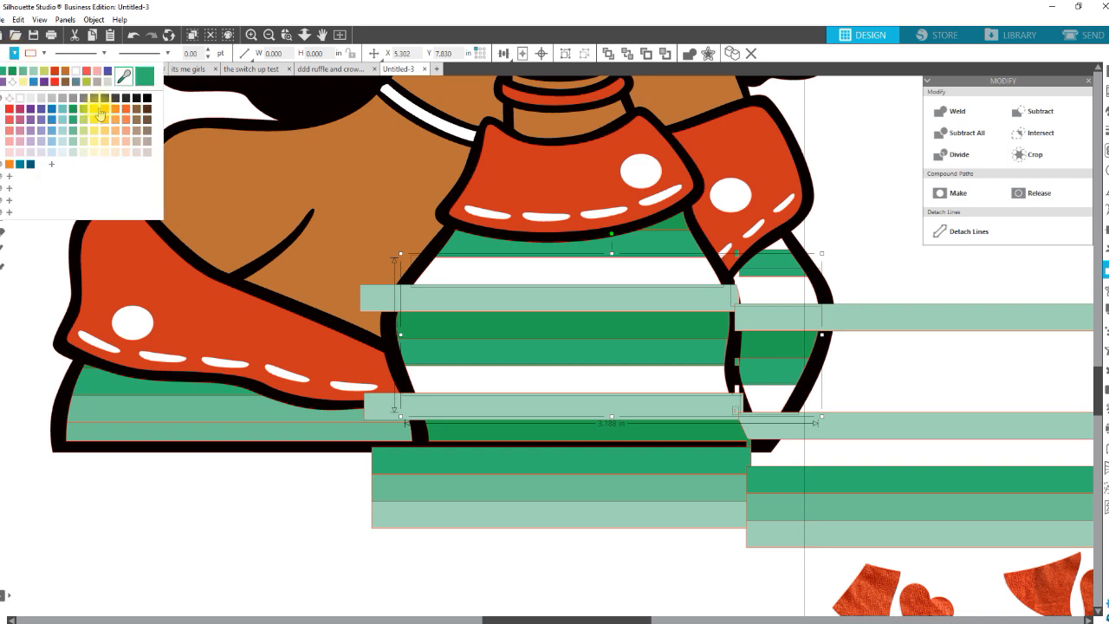
pyautogui.click(123, 78)
pyautogui.click(421, 491)
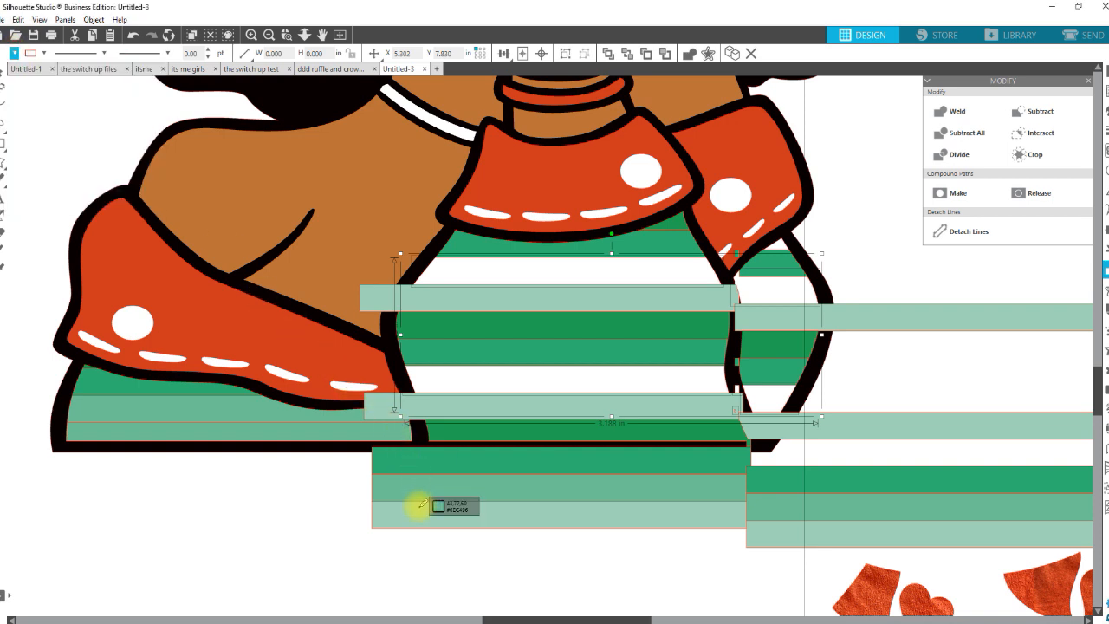
pyautogui.click(417, 482)
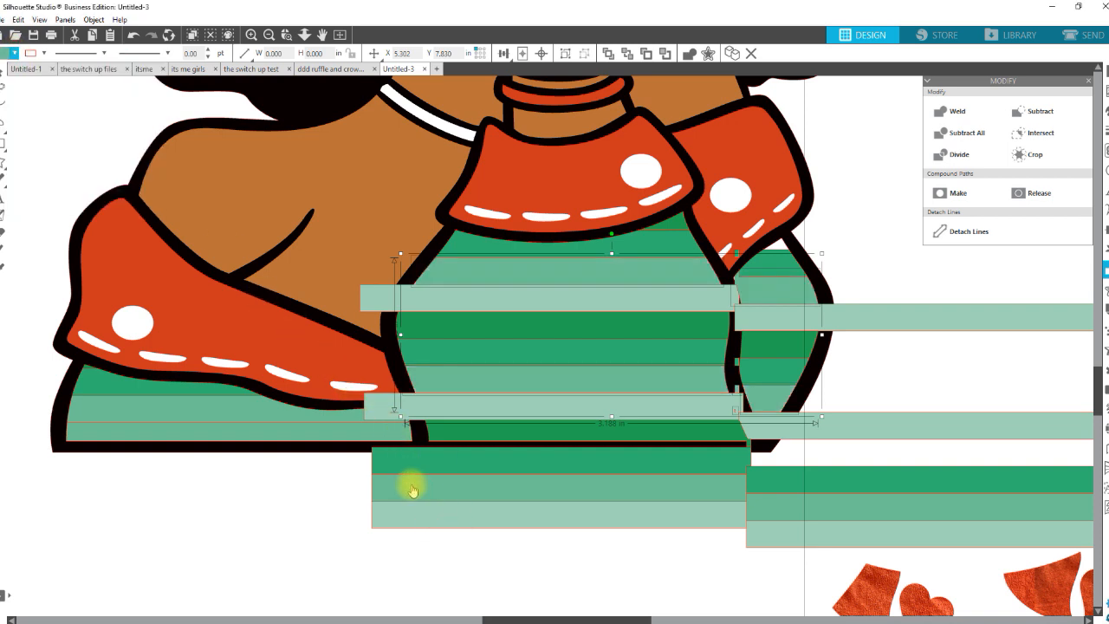
# - Crop the four lightest strips on the shirt and right sleeve with a front copy of the garment shape and fill them with pale green
pyautogui.click(606, 568)
pyautogui.rightClick(608, 566)
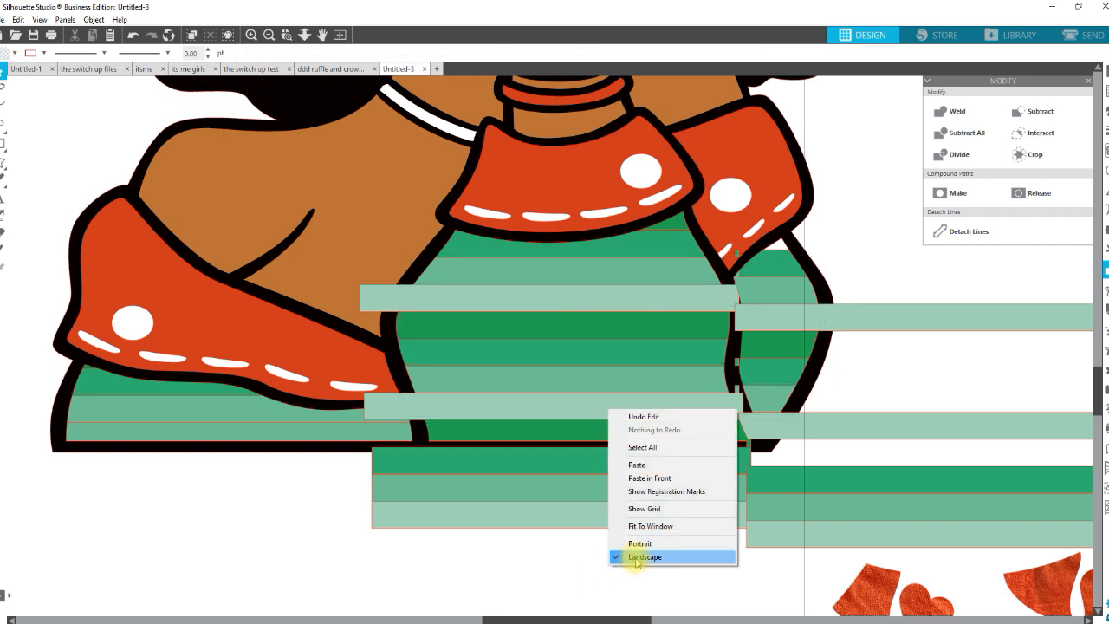
pyautogui.click(650, 478)
pyautogui.keyDown('shift'); pyautogui.click(374, 297); pyautogui.keyUp('shift')
pyautogui.keyDown('shift'); pyautogui.click(400, 400); pyautogui.keyUp('shift')
pyautogui.keyDown('shift'); pyautogui.click(879, 430); pyautogui.keyUp('shift')
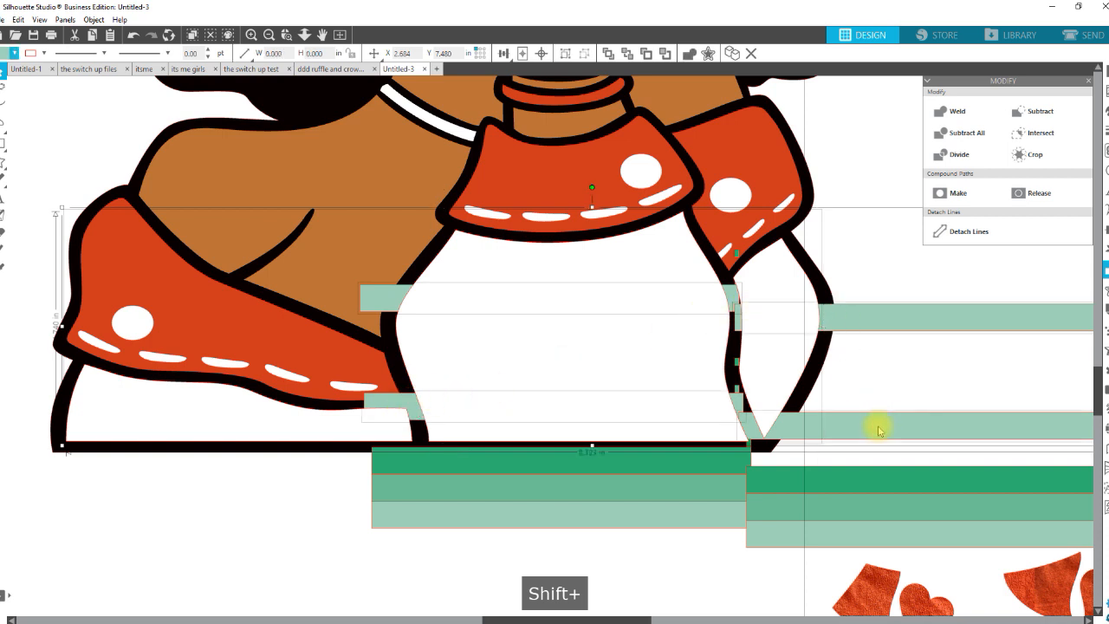
pyautogui.click(1035, 156)
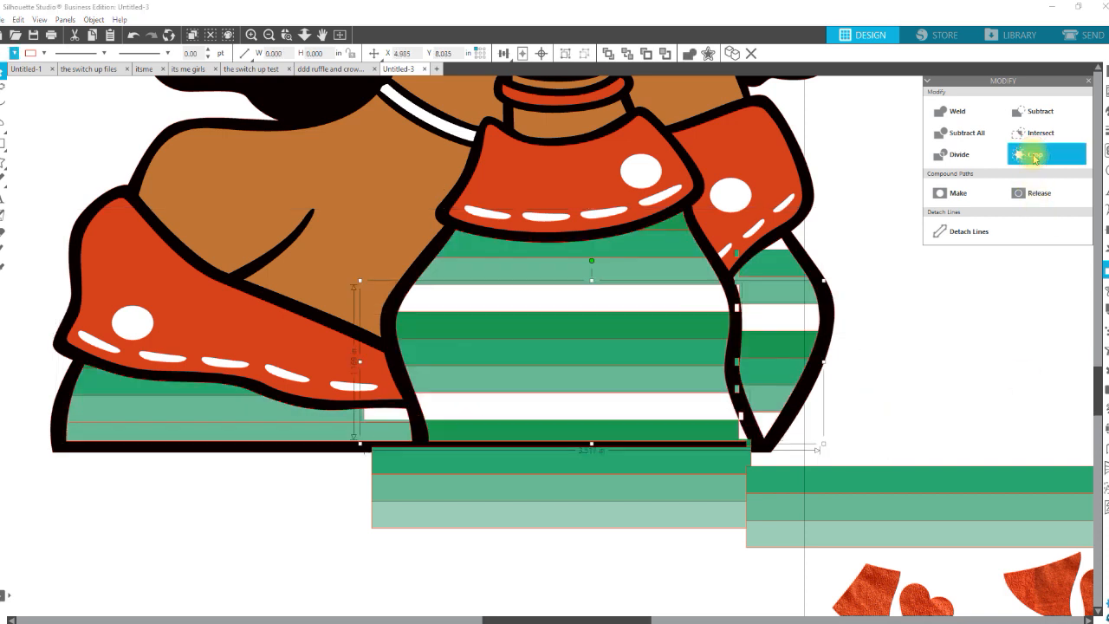
pyautogui.click(13, 55)
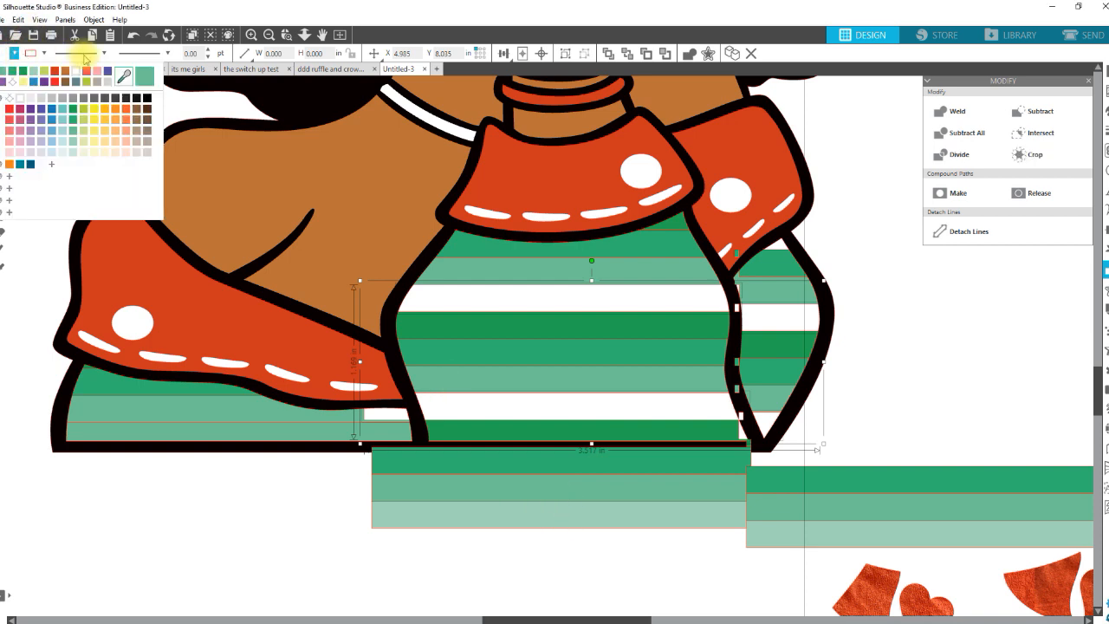
pyautogui.click(471, 523)
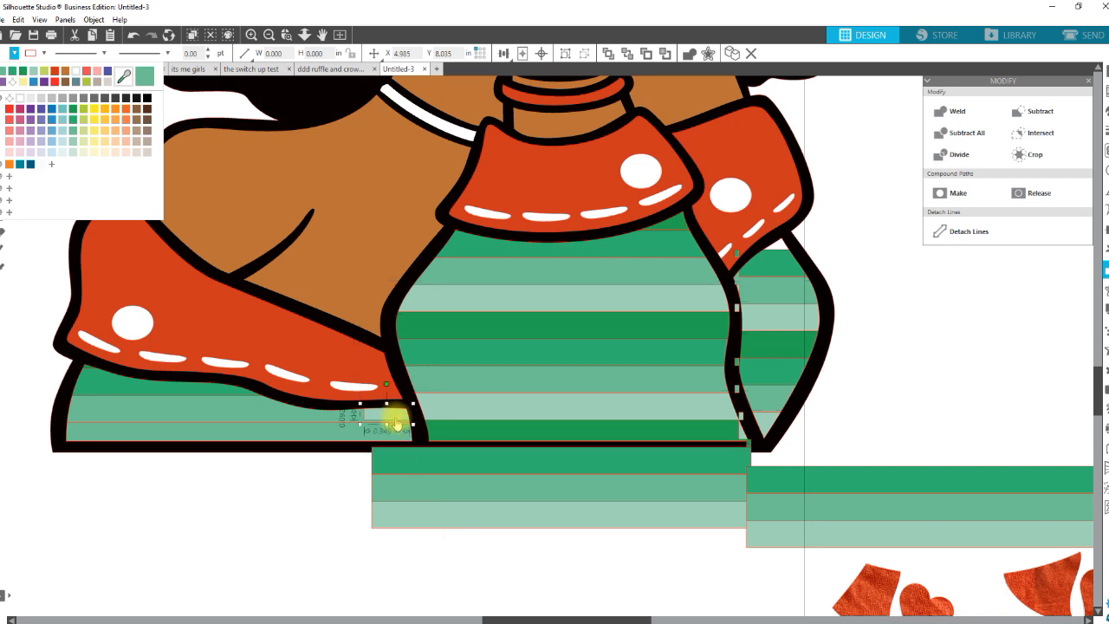
# - Delete the stray pale piece over the left sleeve and the small green pieces on the outline between the shirt and right sleeve
pyautogui.press('Delete')
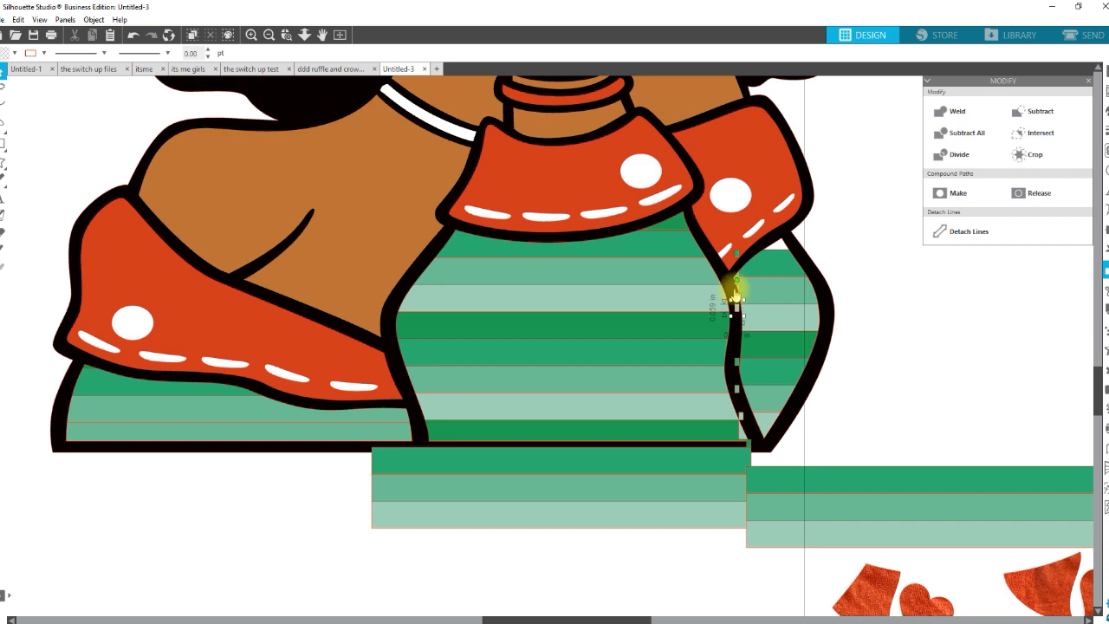
pyautogui.press('Delete')
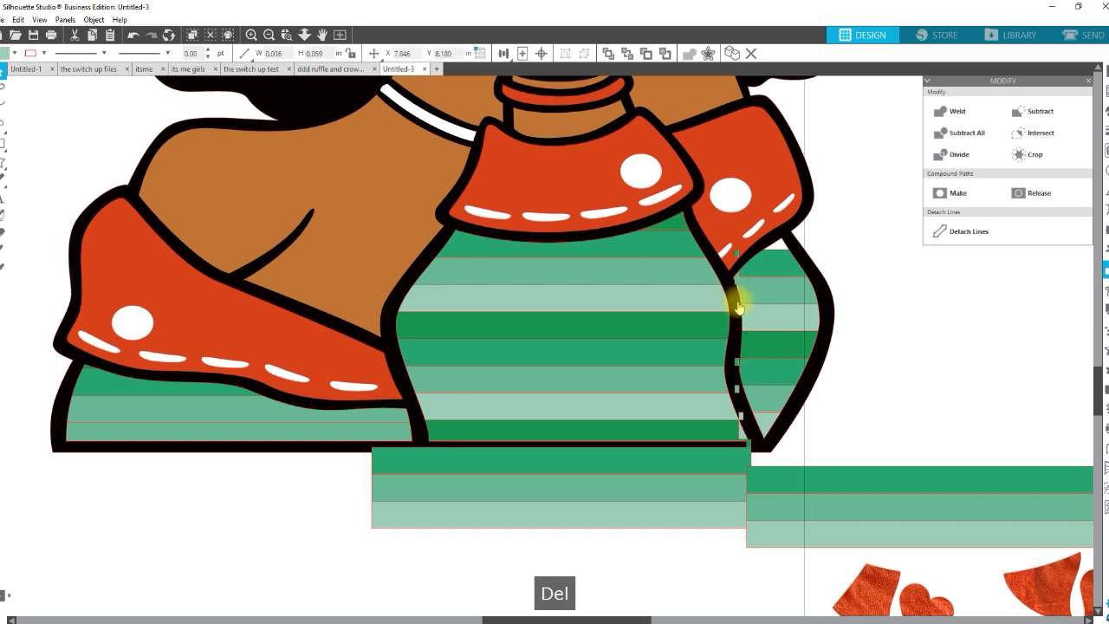
pyautogui.press('Delete')
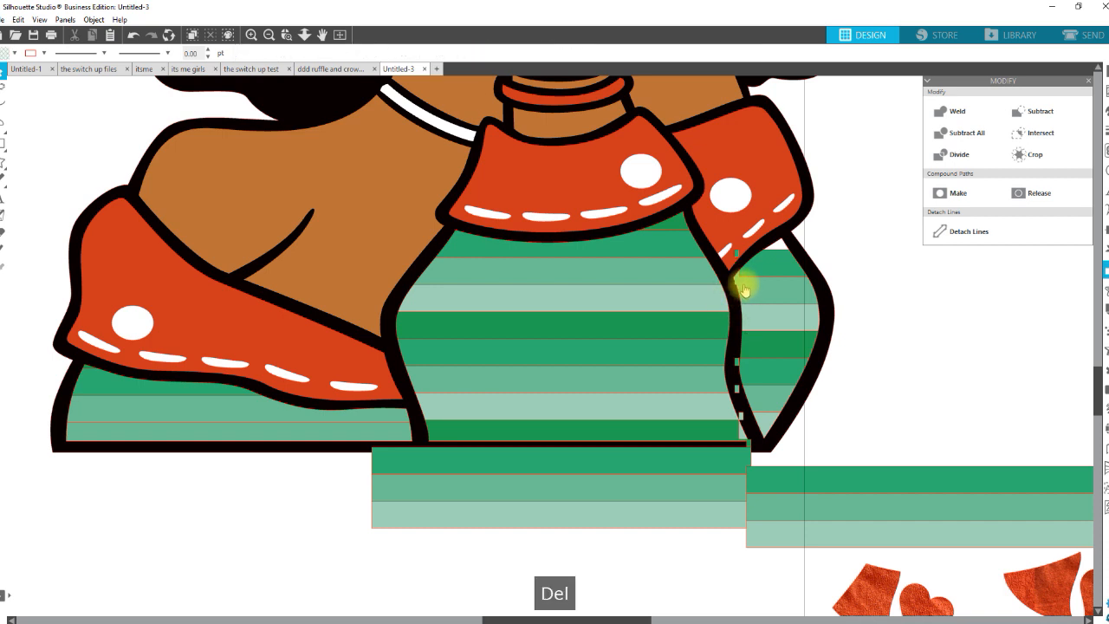
pyautogui.press('Delete')
pyautogui.click(738, 362)
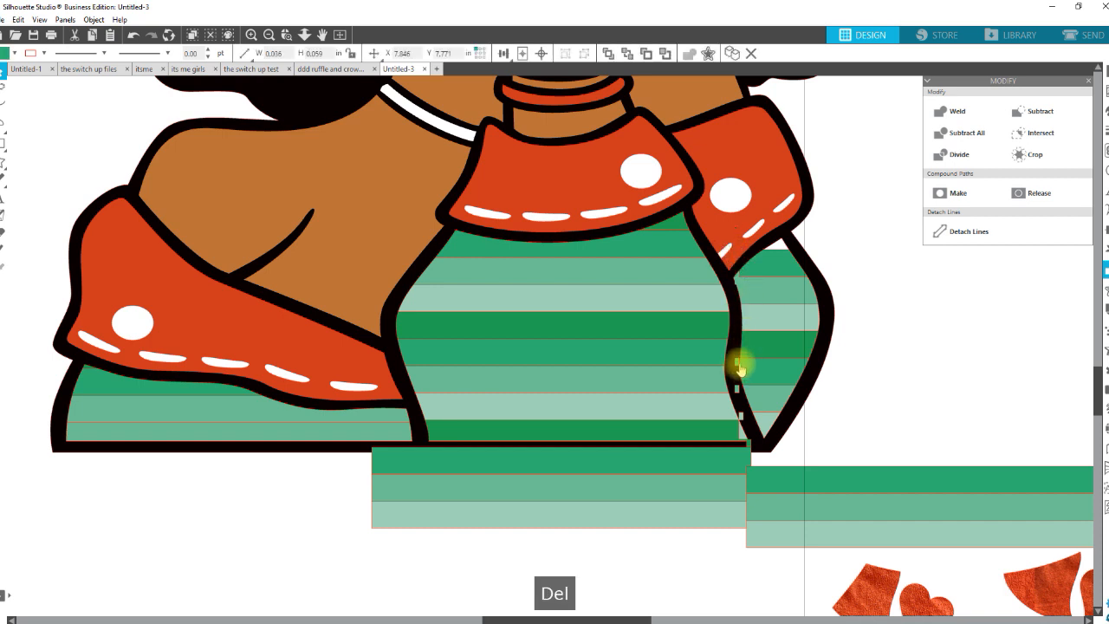
pyautogui.press('Delete')
pyautogui.click(737, 390)
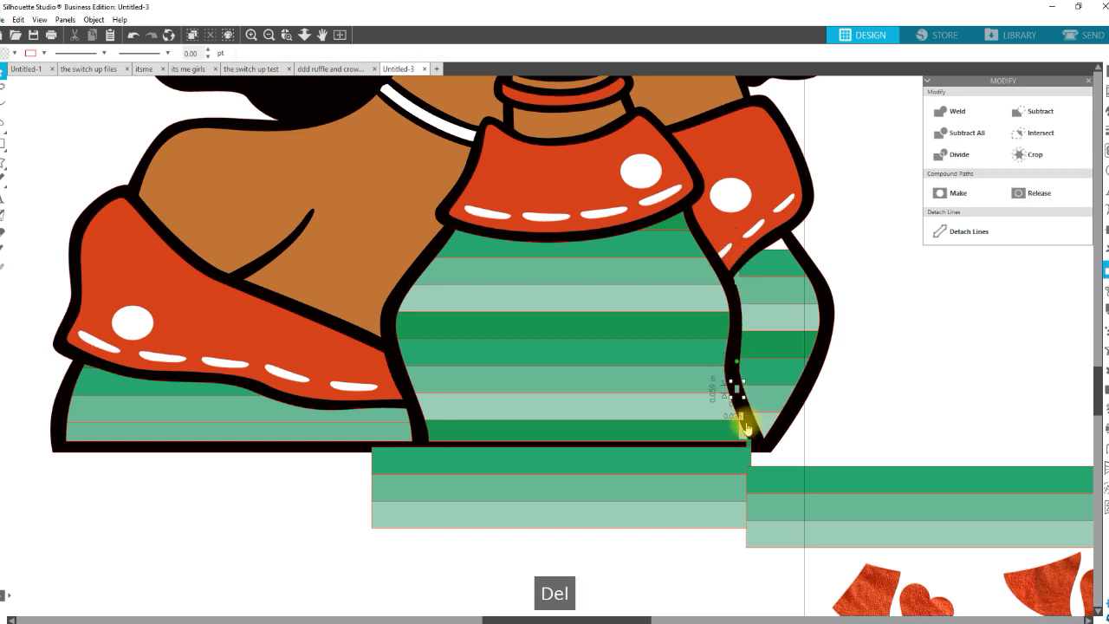
# - Try to remove the pale sliver at the shirt's lower right edge, and undo the deletion and the shift of its band
pyautogui.click(740, 417)
pyautogui.press('Delete')
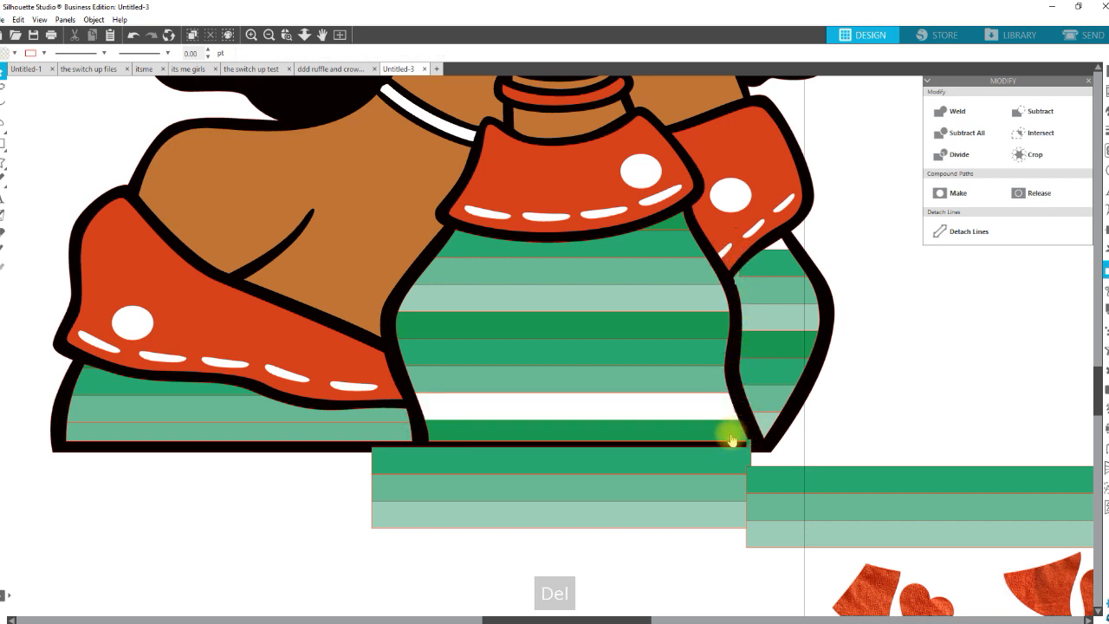
pyautogui.hotkey('ctrl', 'z')
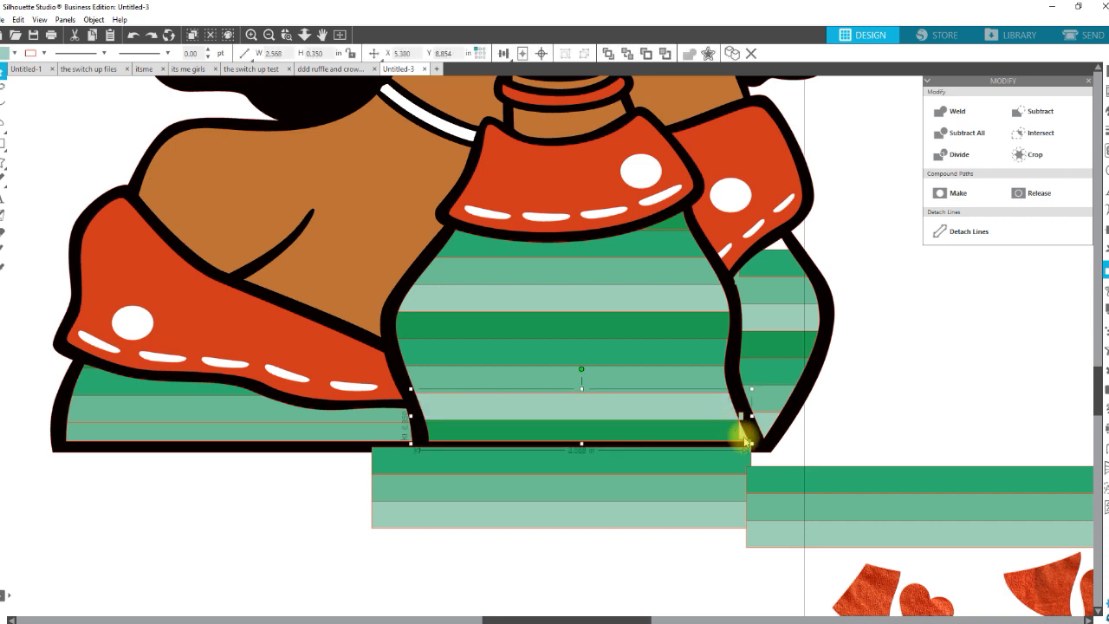
pyautogui.moveTo(745, 437); pyautogui.dragTo(748, 436)
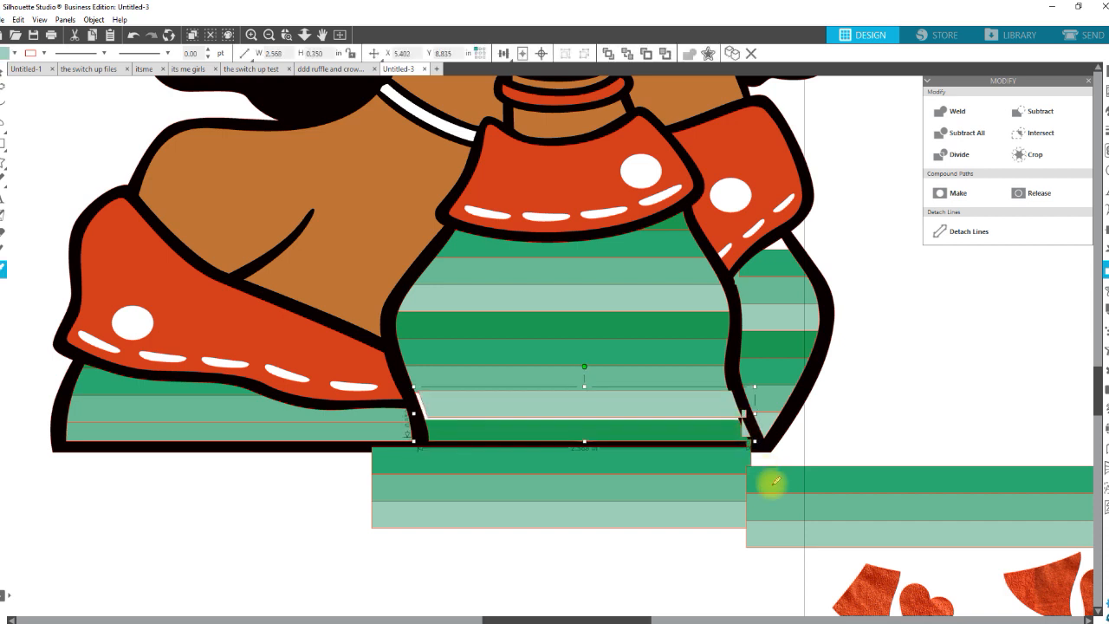
pyautogui.hotkey('ctrl', 'z')
pyautogui.click(941, 347)
pyautogui.click(770, 262)
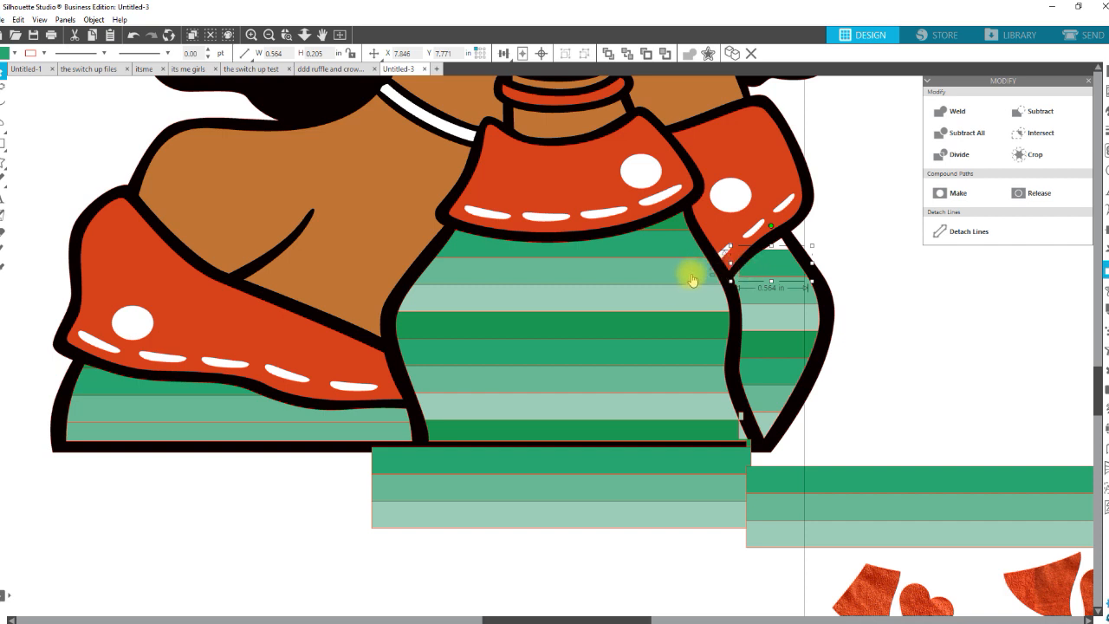
pyautogui.doubleClick(749, 272)
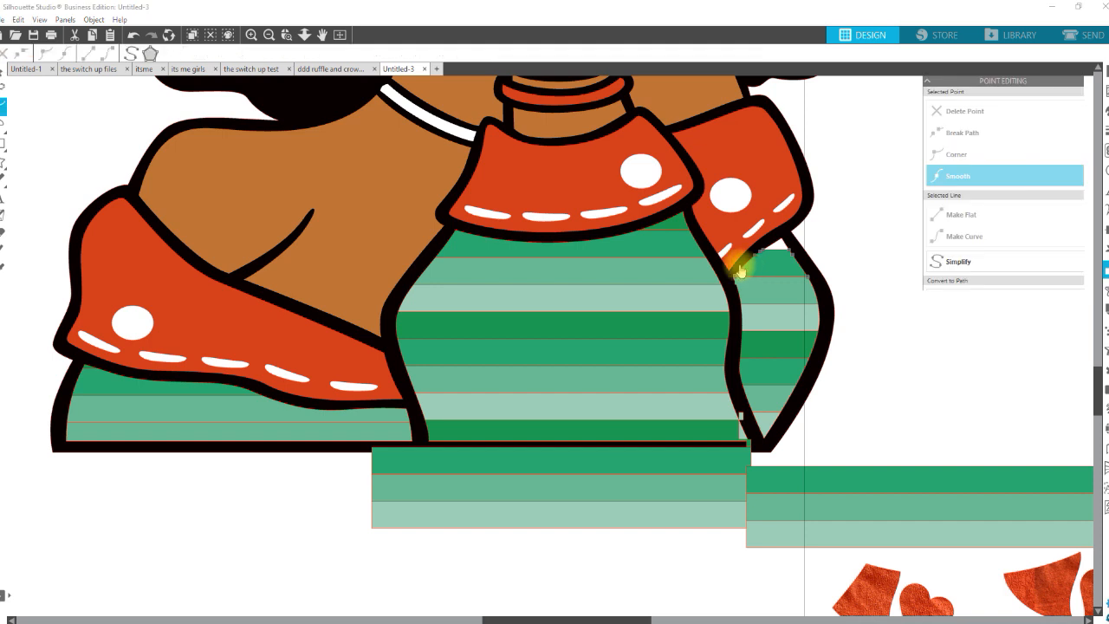
pyautogui.press('Escape')
# - Paste a front copy of the garment shape, try cropping the shirt's lowest pale band with it, and undo the crop
pyautogui.rightClick(878, 313)
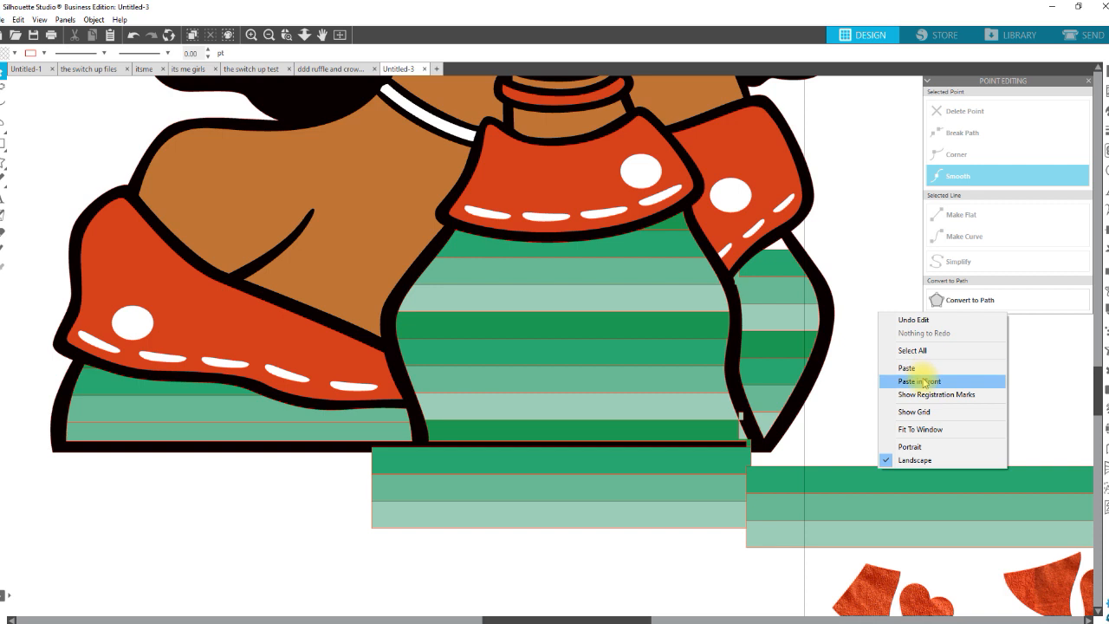
pyautogui.click(919, 381)
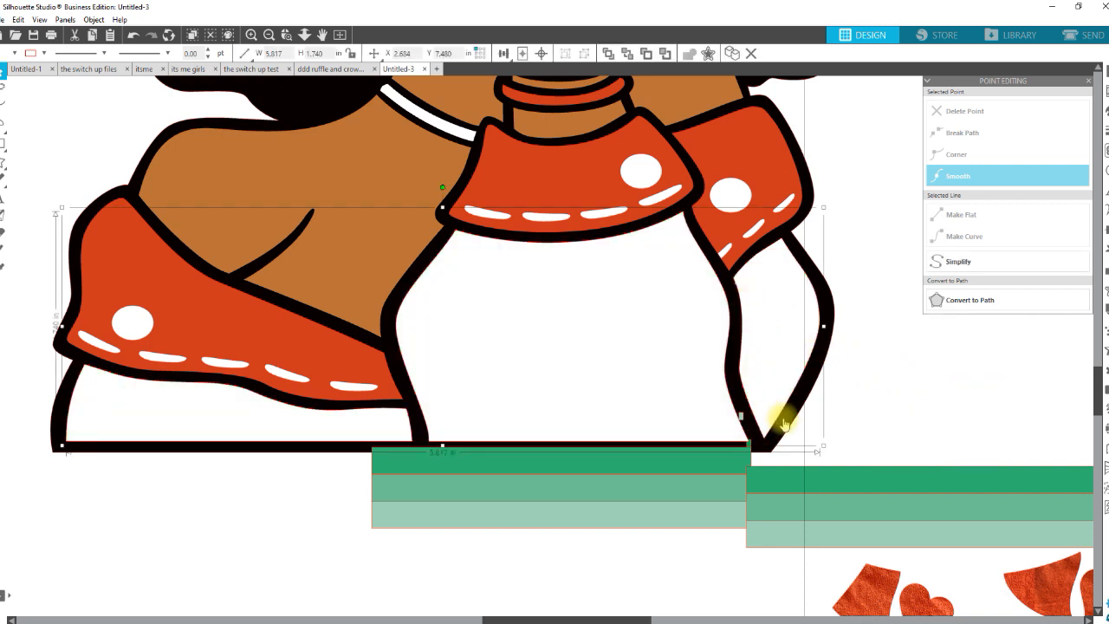
pyautogui.keyDown('shift'); pyautogui.click(741, 419); pyautogui.keyUp('shift')
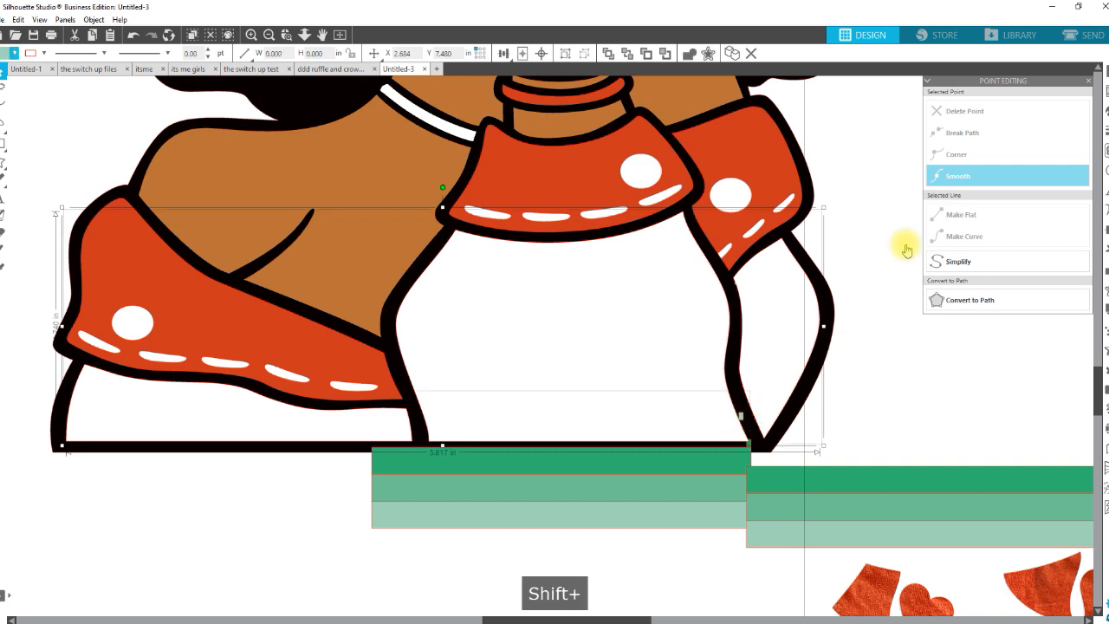
pyautogui.click(1106, 267)
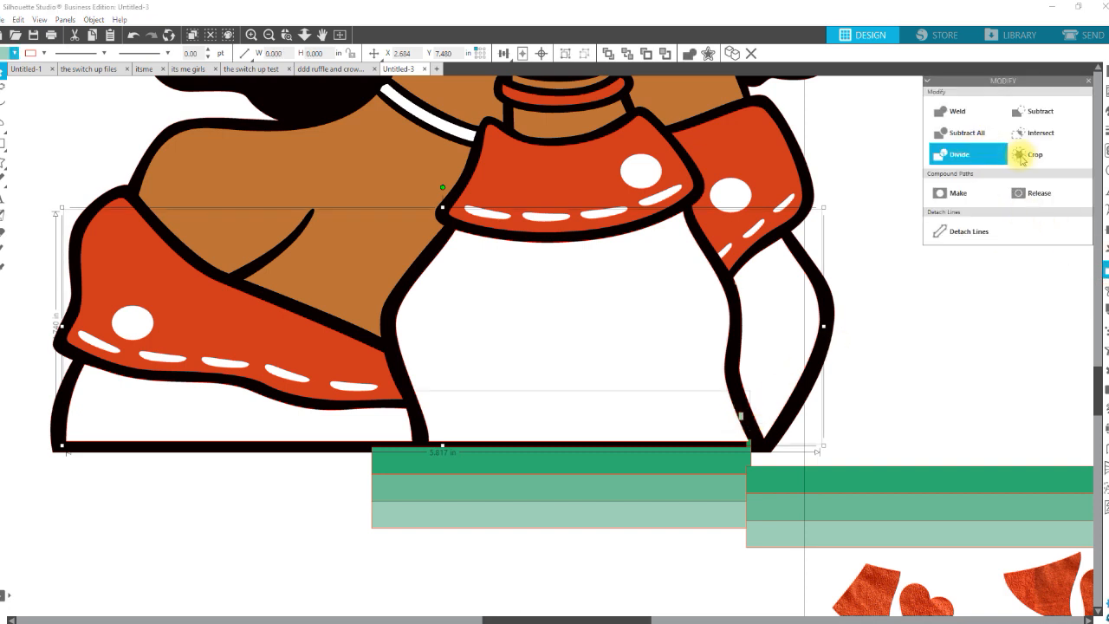
pyautogui.click(1031, 155)
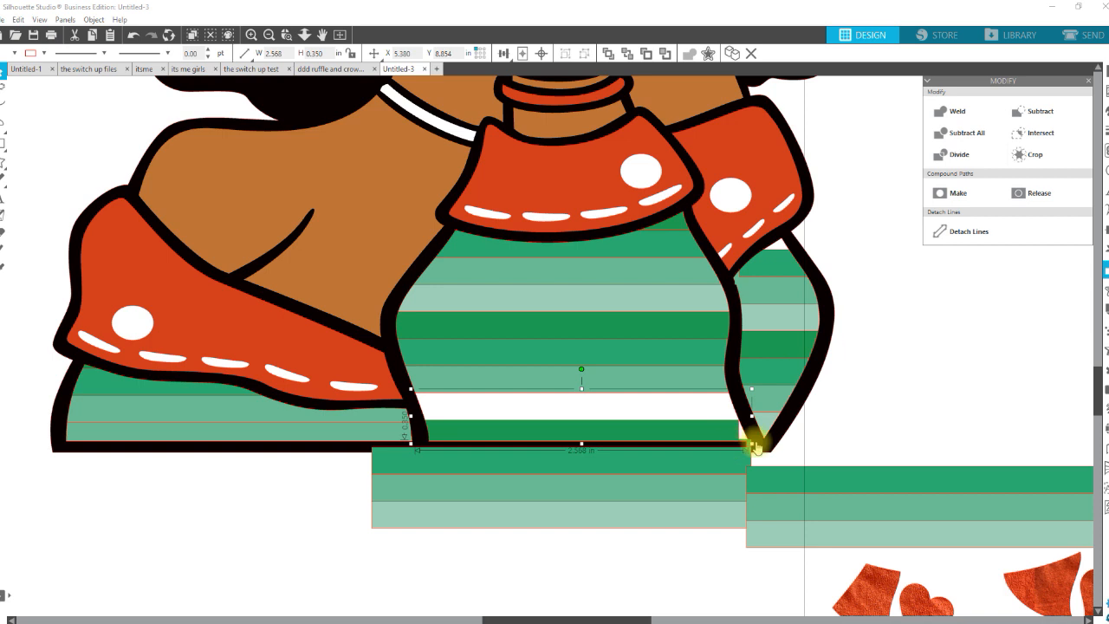
pyautogui.hotkey('ctrl', 'z')
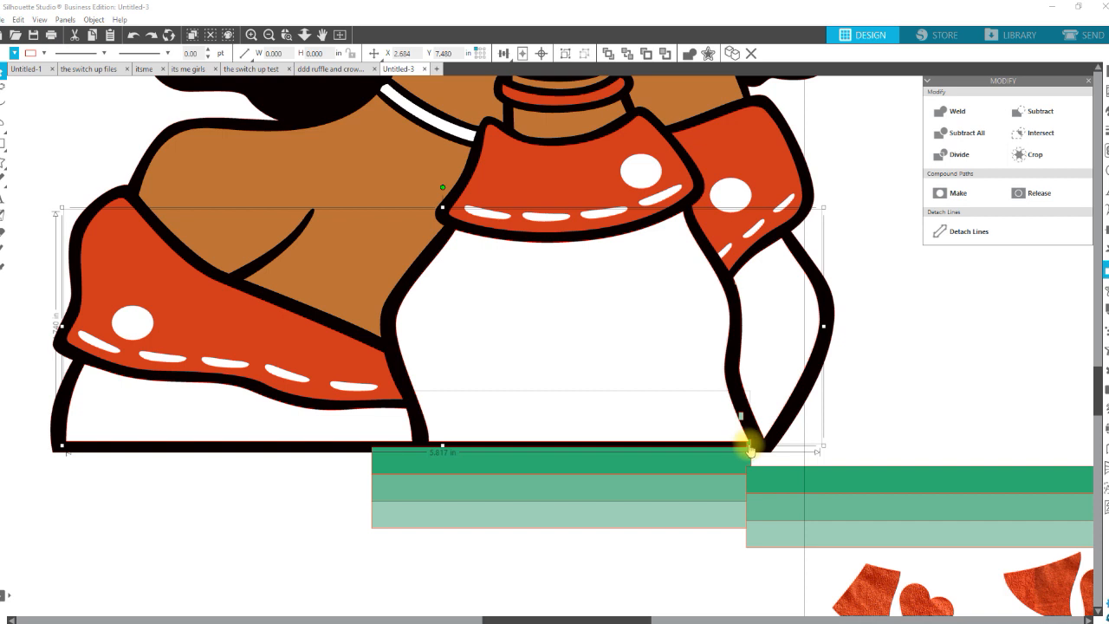
# - Try to crop the shirt's lowest pale band together with the bottom green strip using the front garment copy, and undo the crop
pyautogui.keyDown('shift'); pyautogui.click(749, 449); pyautogui.keyUp('shift')
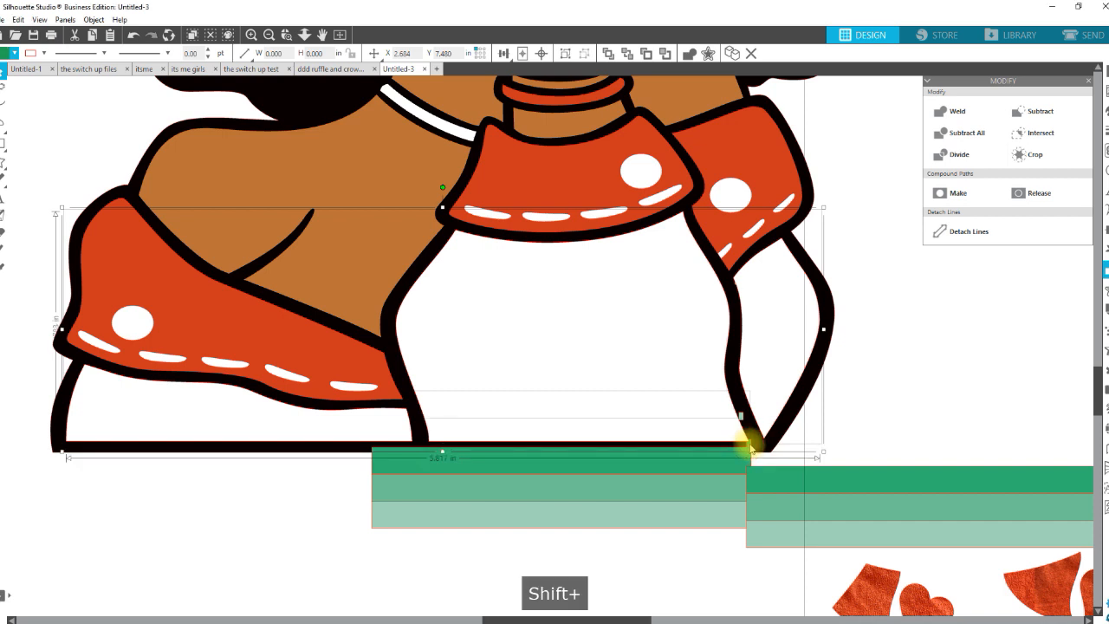
pyautogui.click(1011, 115)
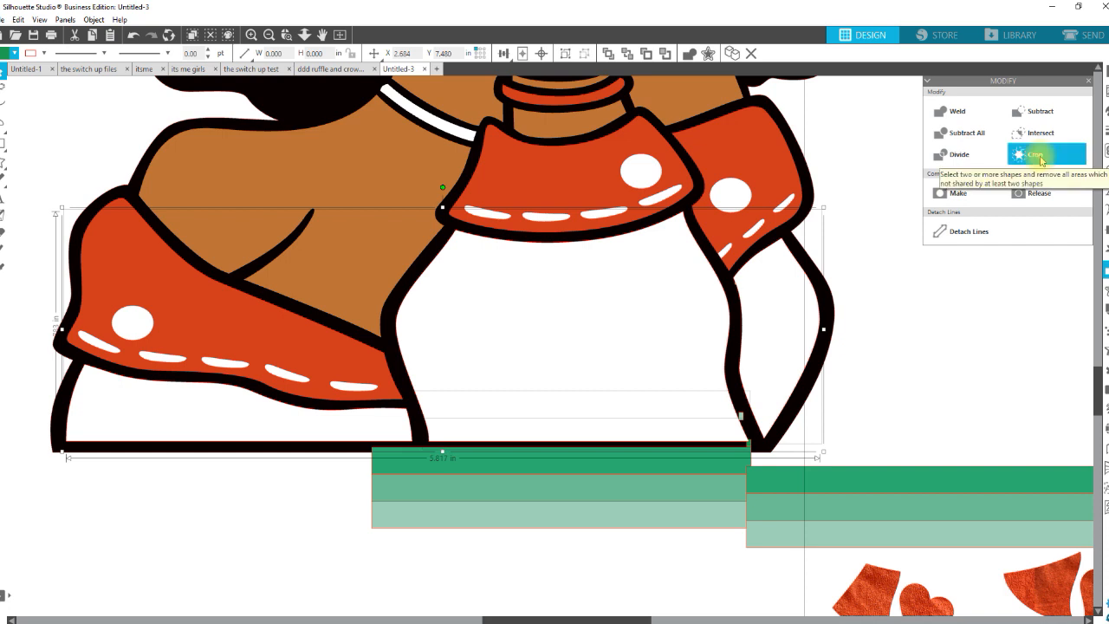
pyautogui.click(1041, 159)
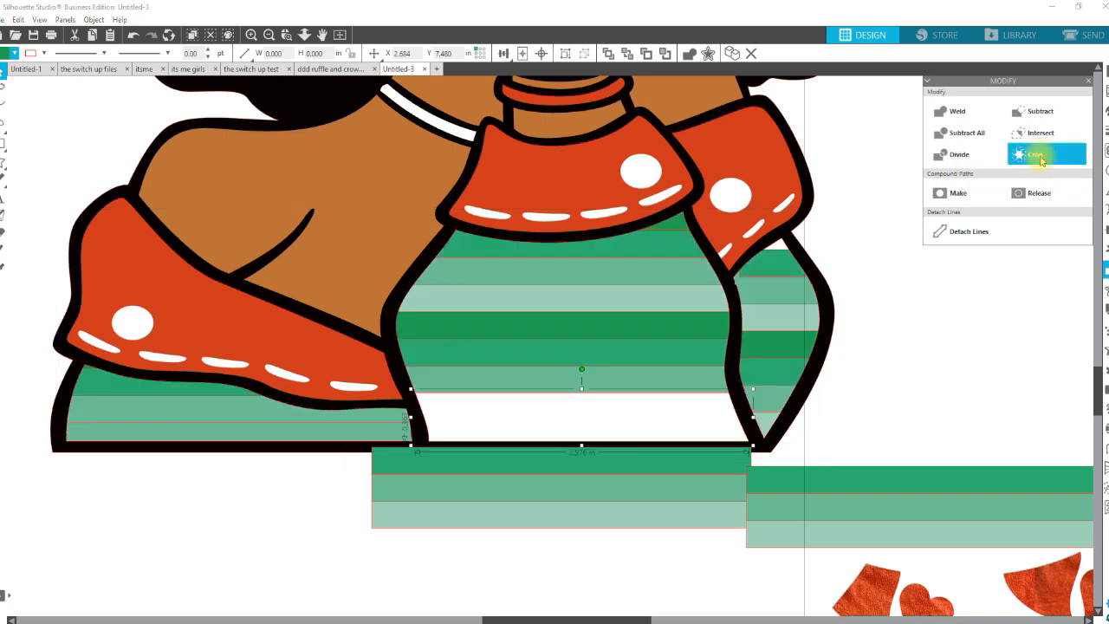
pyautogui.moveTo(646, 433); pyautogui.dragTo(609, 453)
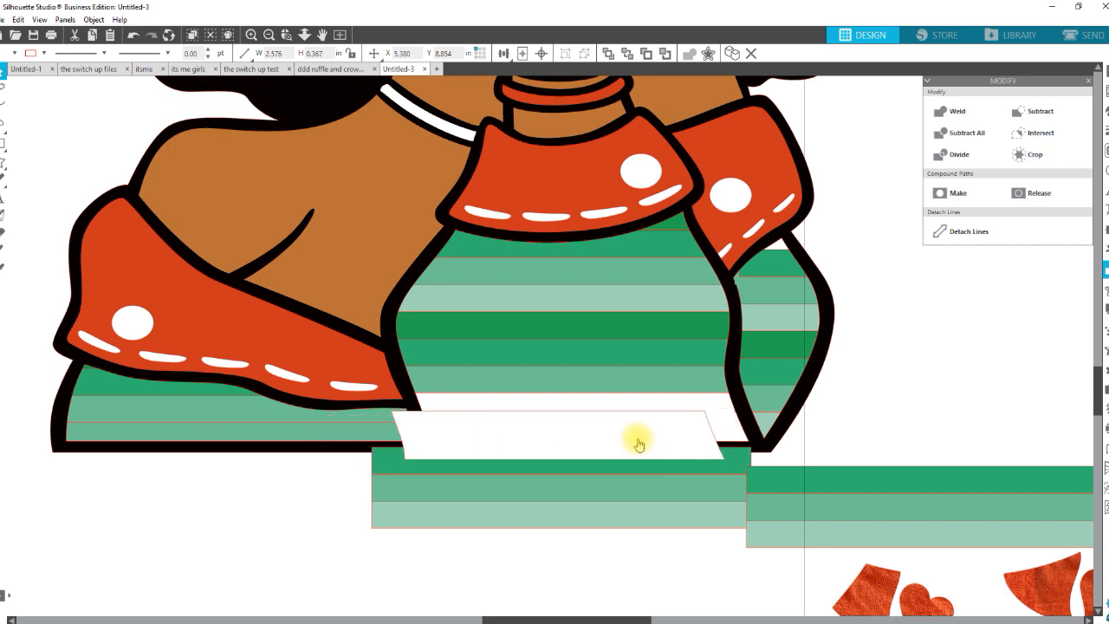
pyautogui.hotkey('ctrl', 'z')
pyautogui.hotkey('ctrl', 'z')
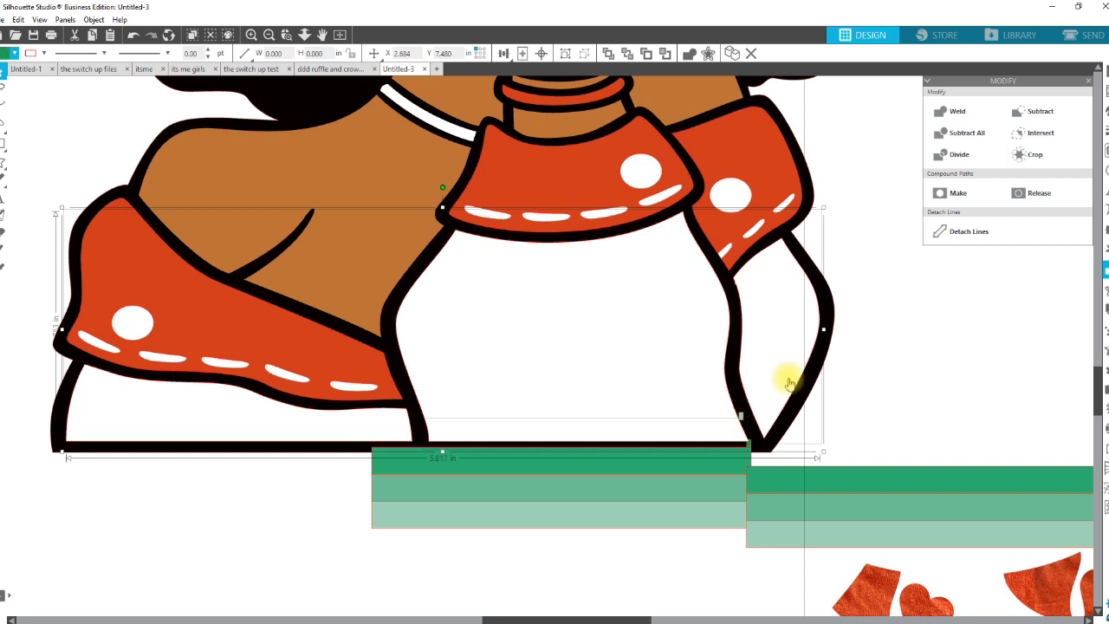
# - Crop only the shirt's bottom strip with the front garment copy and fill it with the lightest strip's pale green
pyautogui.click(1034, 154)
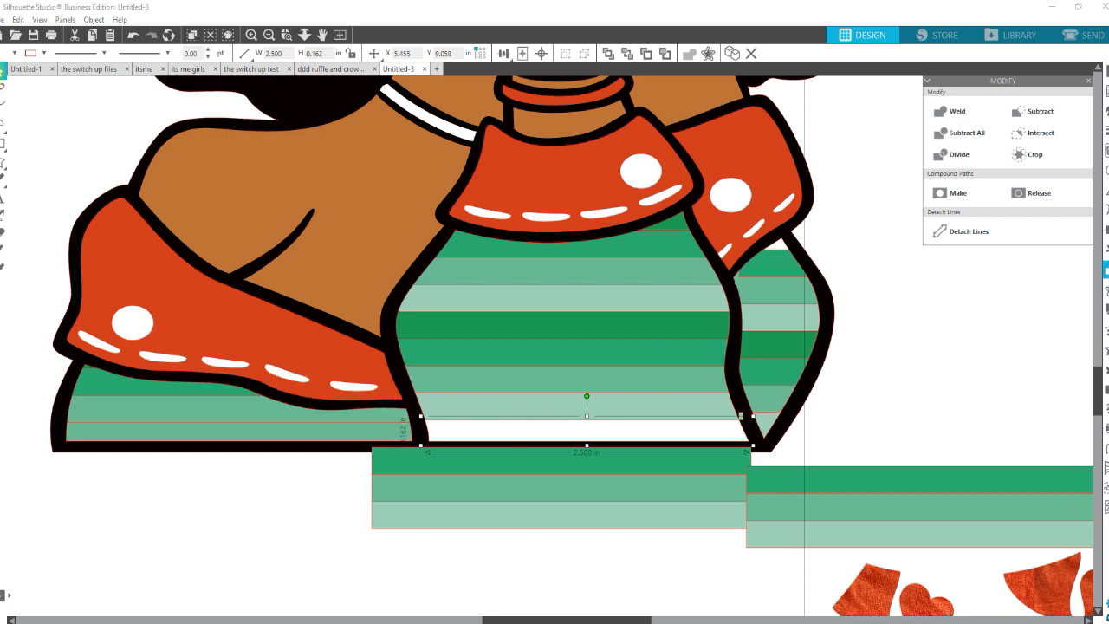
pyautogui.click(45, 55)
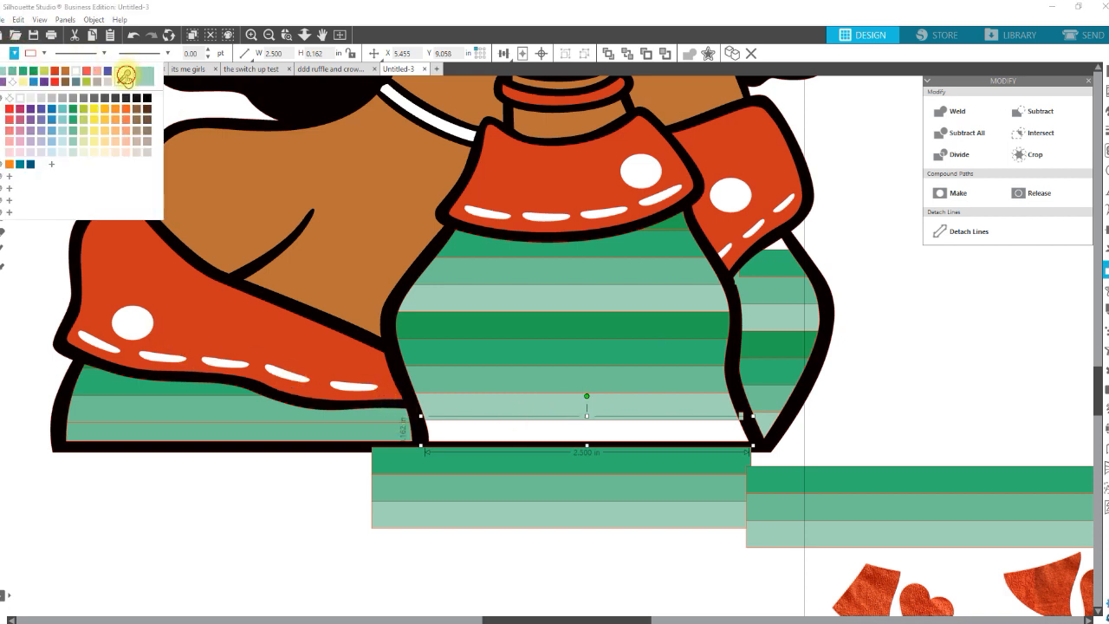
pyautogui.click(426, 518)
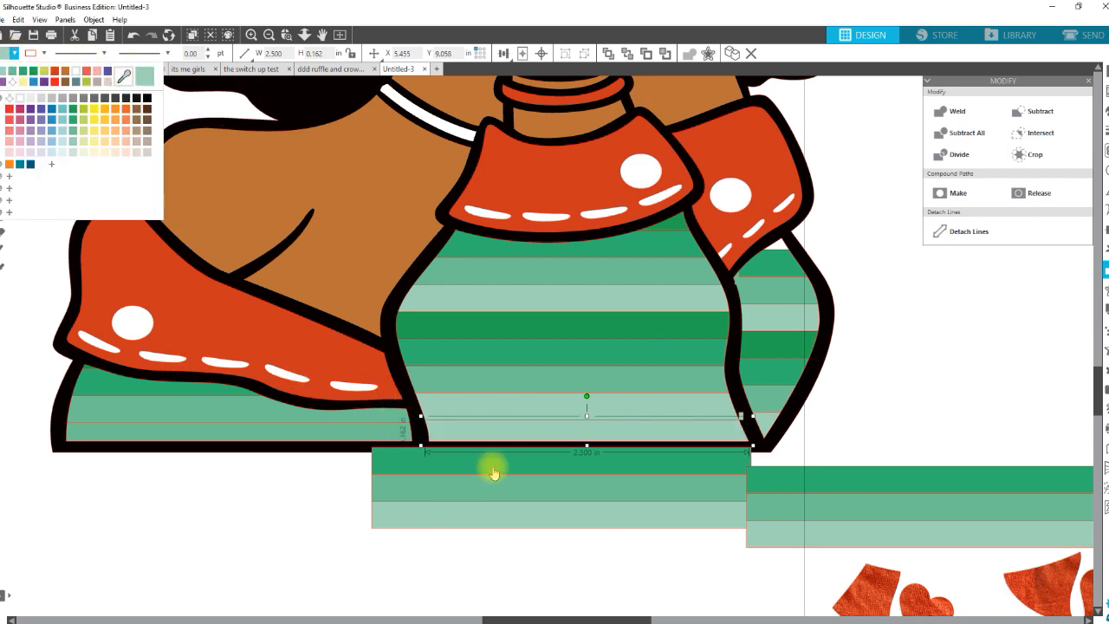
pyautogui.click(863, 377)
# - Delete the excess points of the pale band at the shirt's lower right edge, including the small square over the black outline
pyautogui.click(743, 421)
pyautogui.click(743, 421)
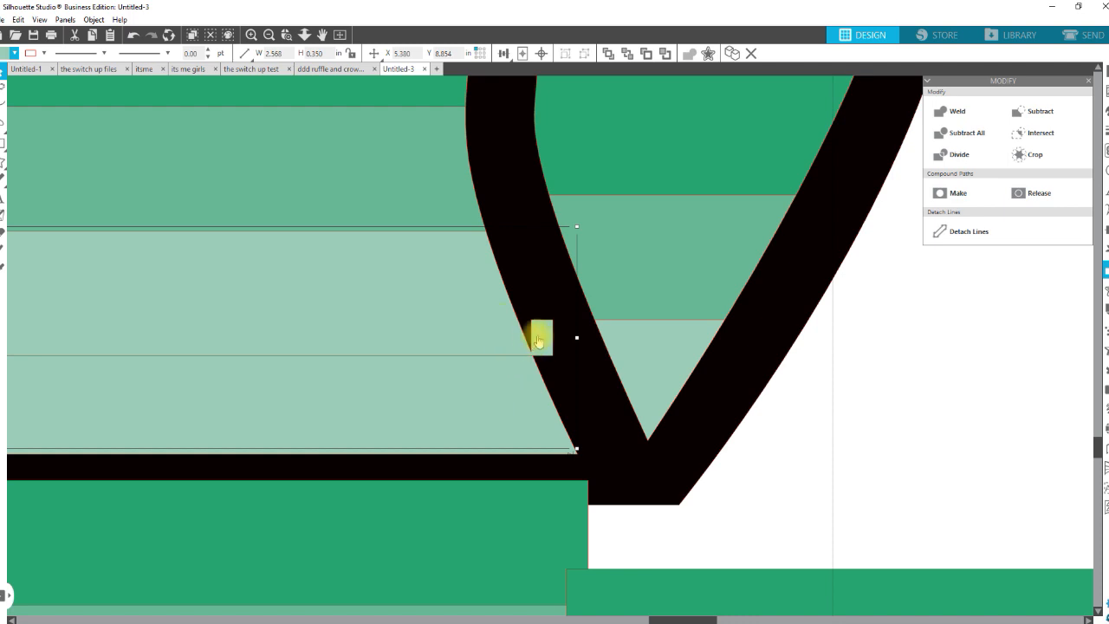
pyautogui.doubleClick(539, 341)
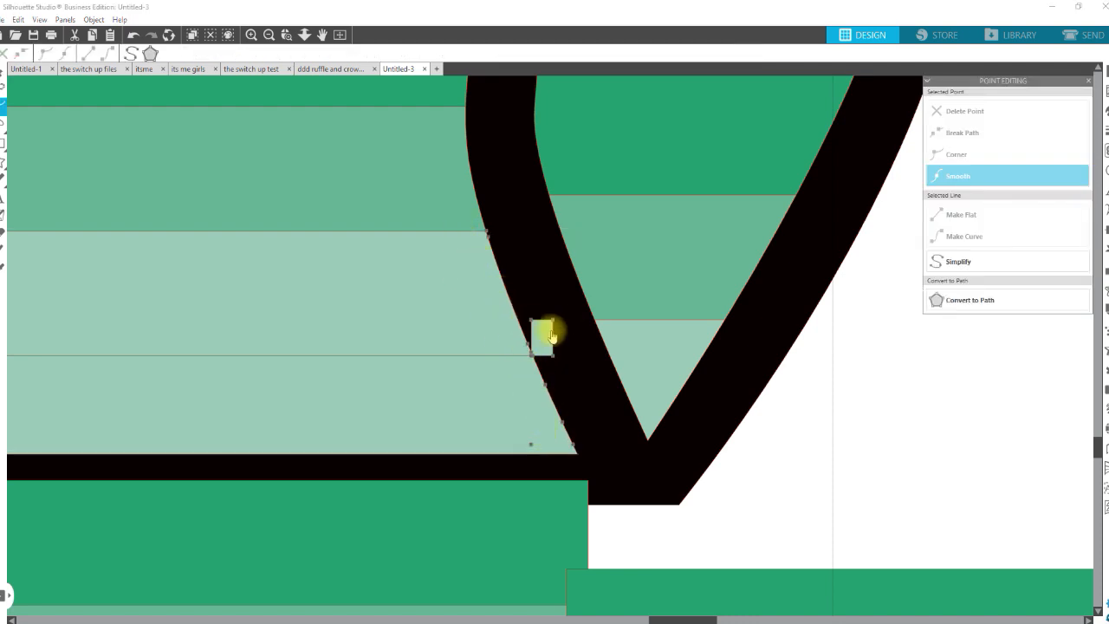
pyautogui.moveTo(643, 483); pyautogui.dragTo(505, 370)
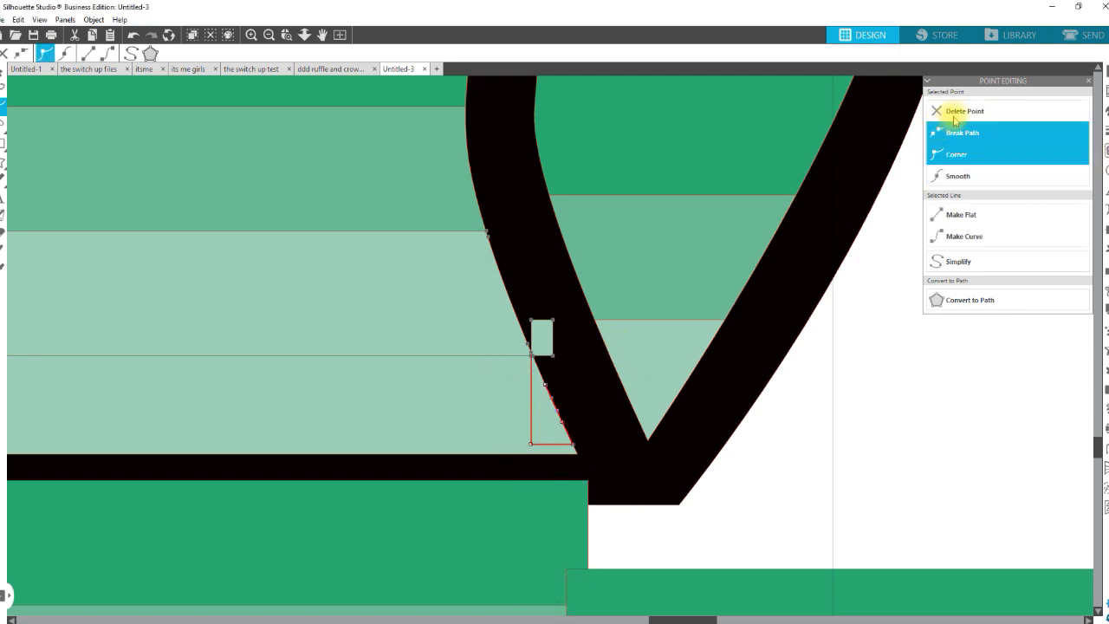
pyautogui.click(954, 111)
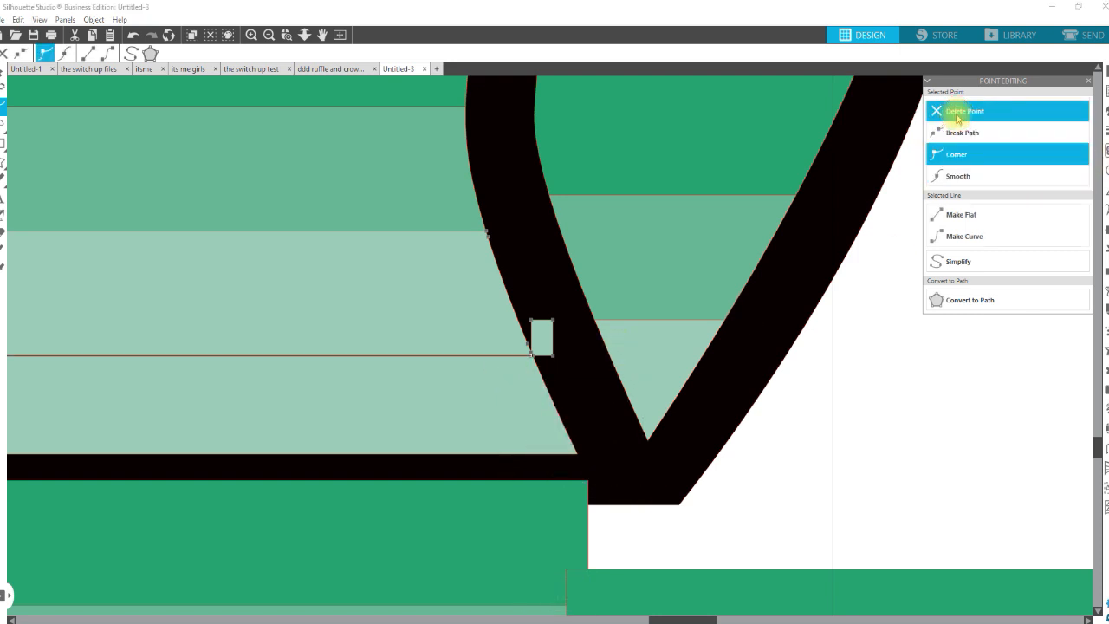
pyautogui.click(534, 325)
pyautogui.click(970, 114)
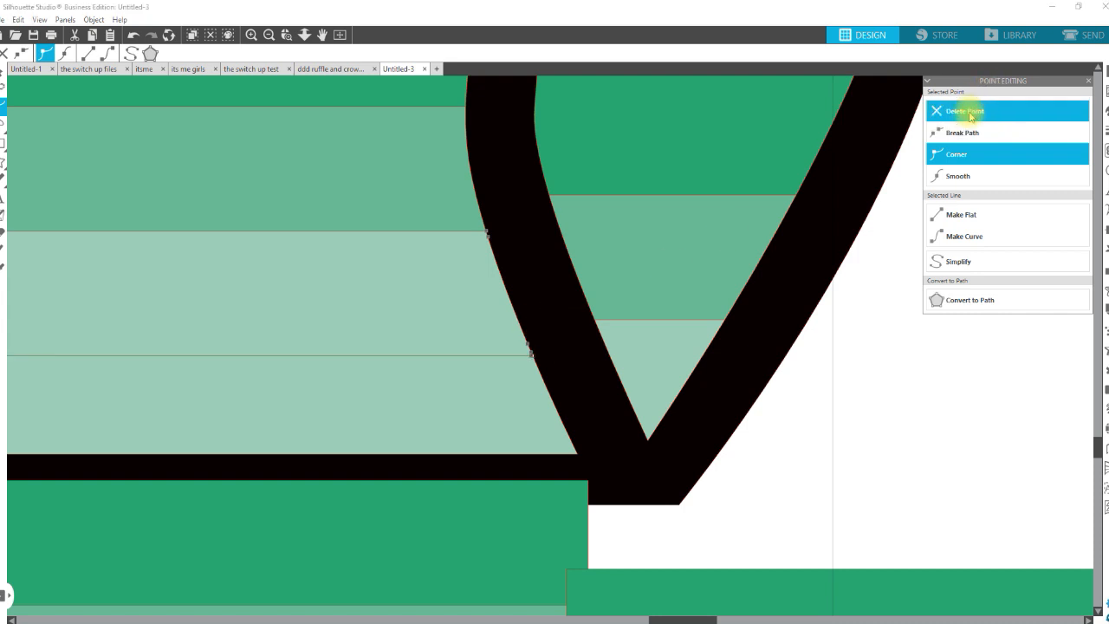
pyautogui.click(942, 372)
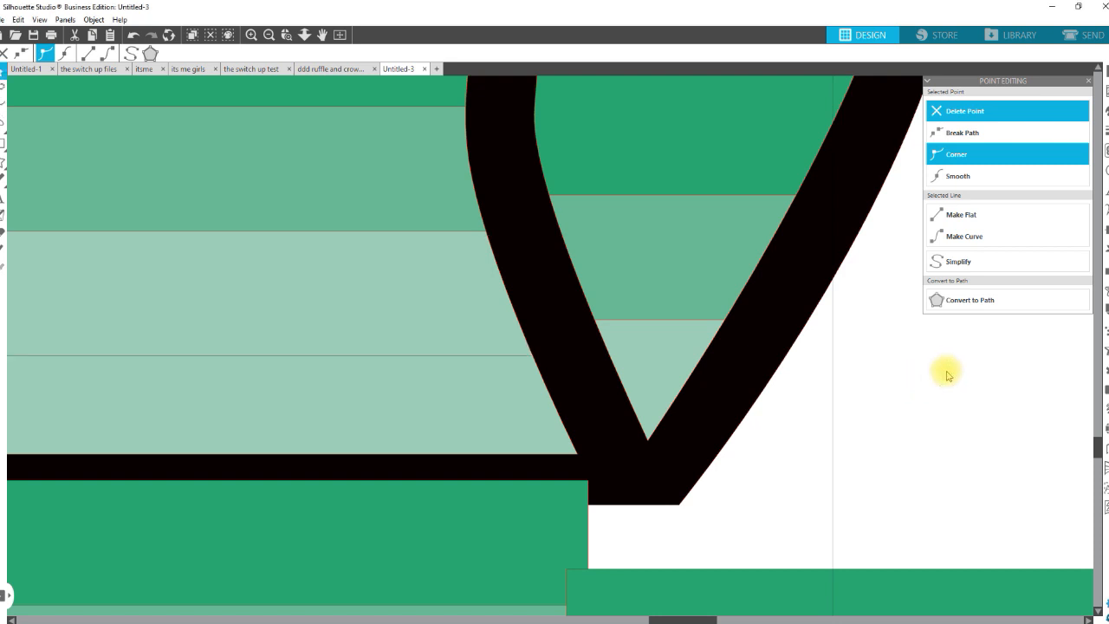
pyautogui.hotkey('ctrl', 'z')
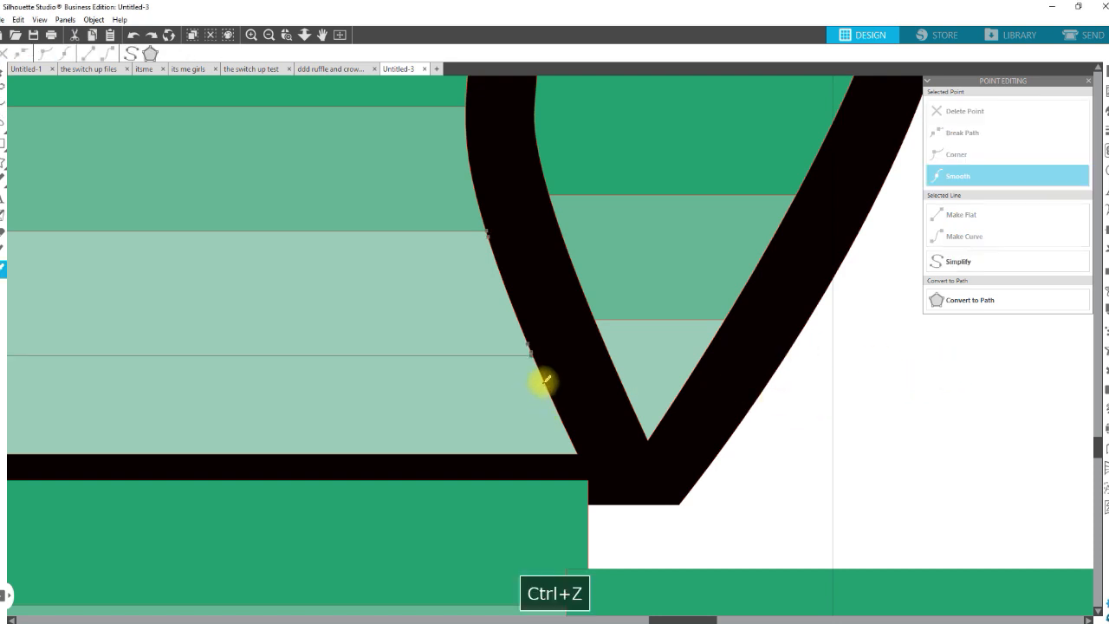
pyautogui.click(870, 432)
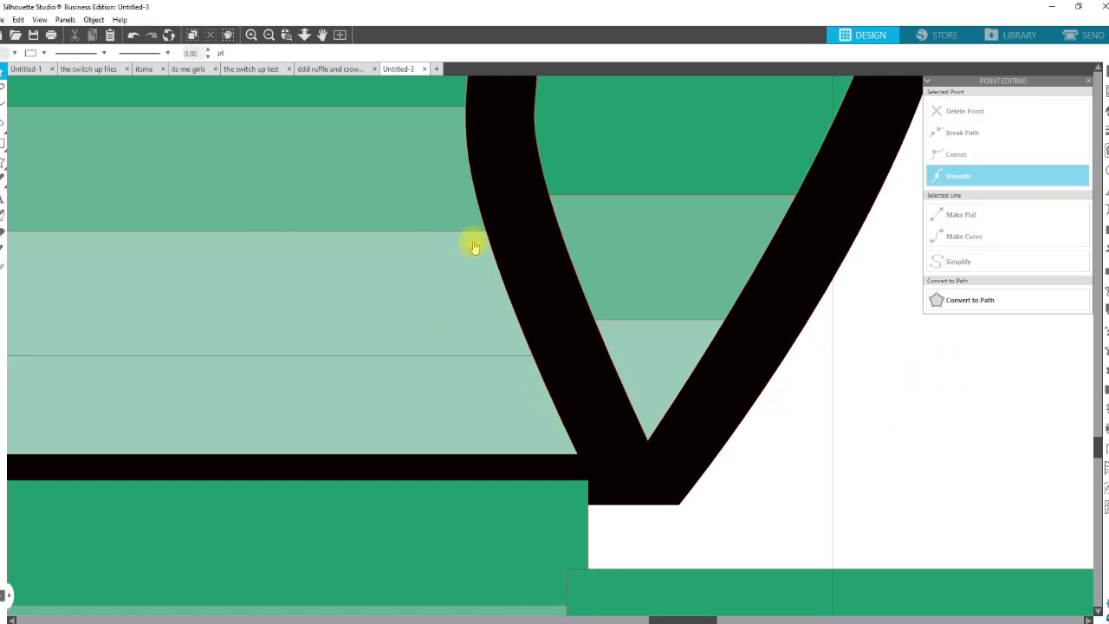
# - Select the white garment shape at the top of the right sleeve and undo its shift
pyautogui.click(306, 34)
pyautogui.moveTo(552, 343); pyautogui.dragTo(538, 173)
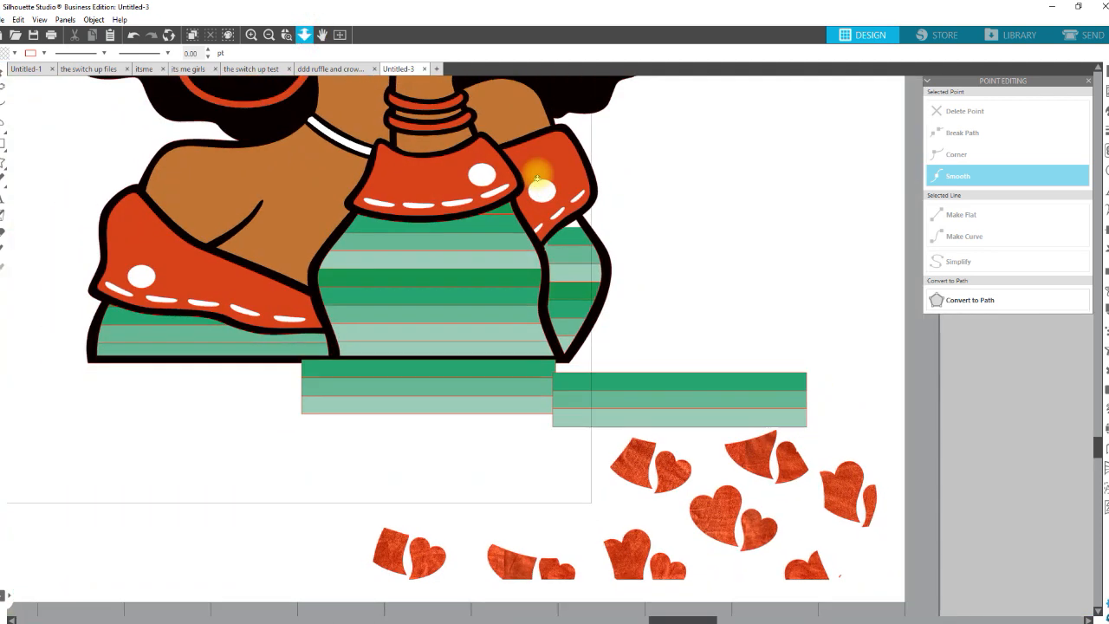
pyautogui.moveTo(520, 235); pyautogui.dragTo(640, 284)
pyautogui.click(436, 329)
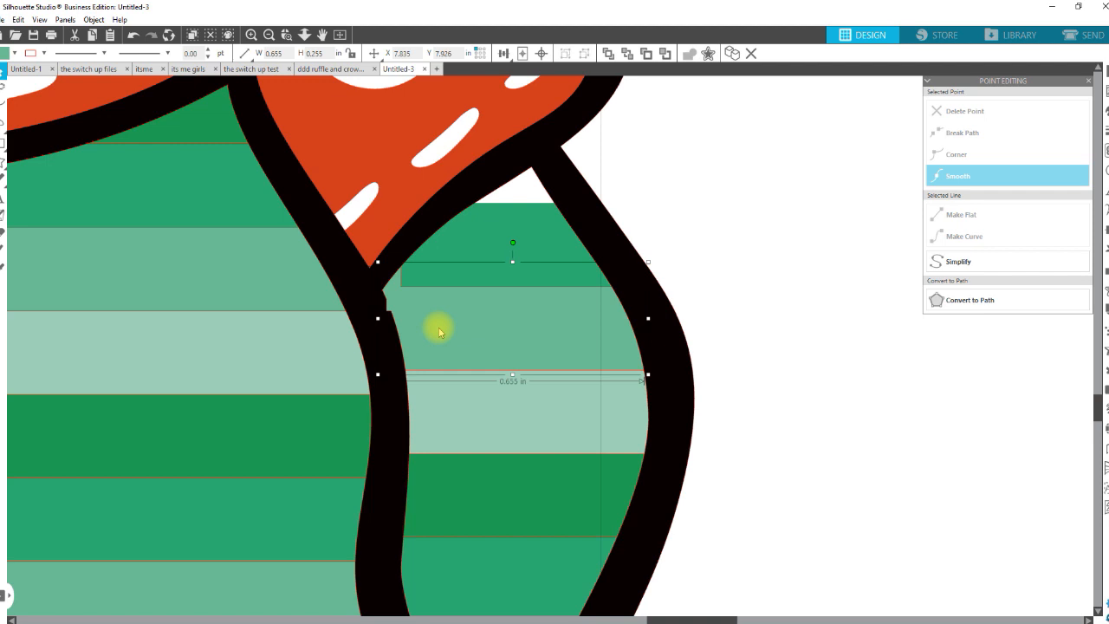
pyautogui.click(526, 182)
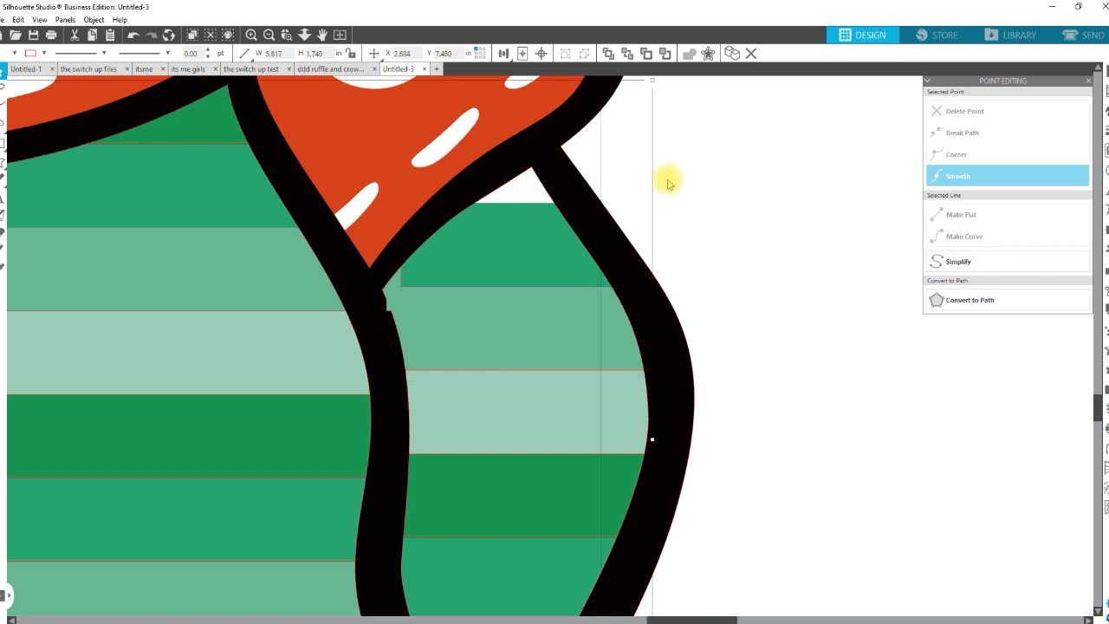
pyautogui.moveTo(532, 195); pyautogui.dragTo(571, 202)
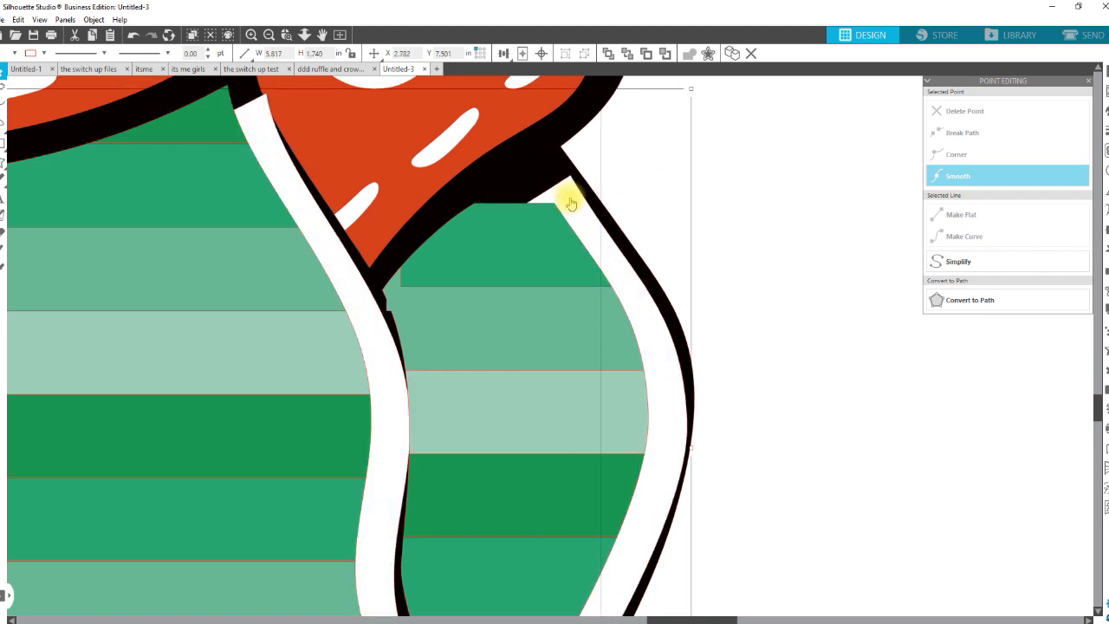
pyautogui.hotkey('ctrl', 'z')
pyautogui.rightClick(535, 196)
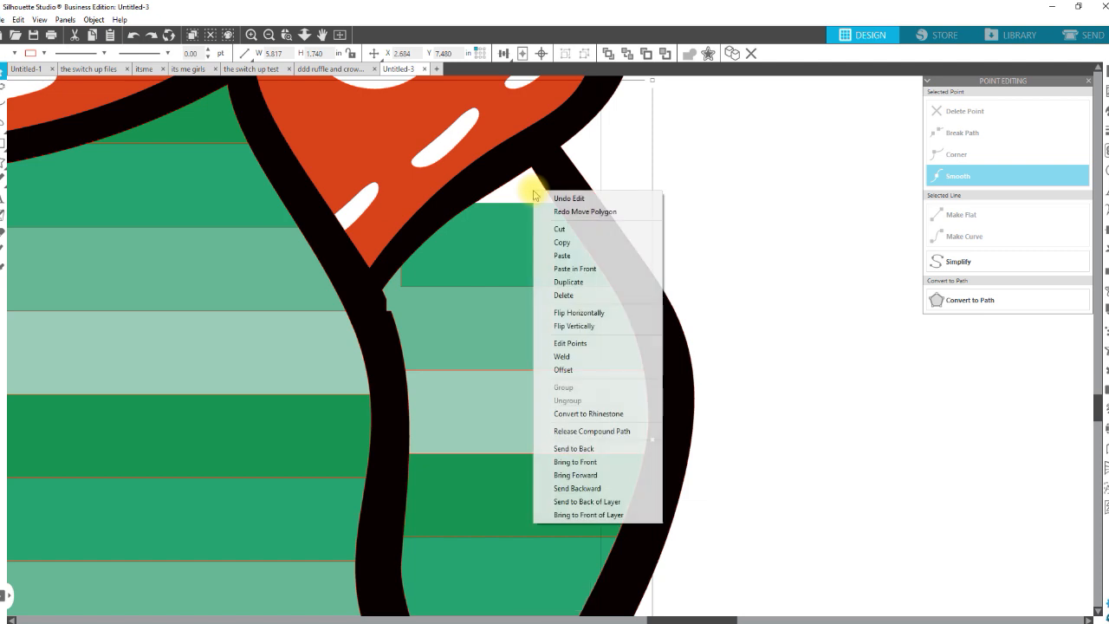
pyautogui.click(719, 327)
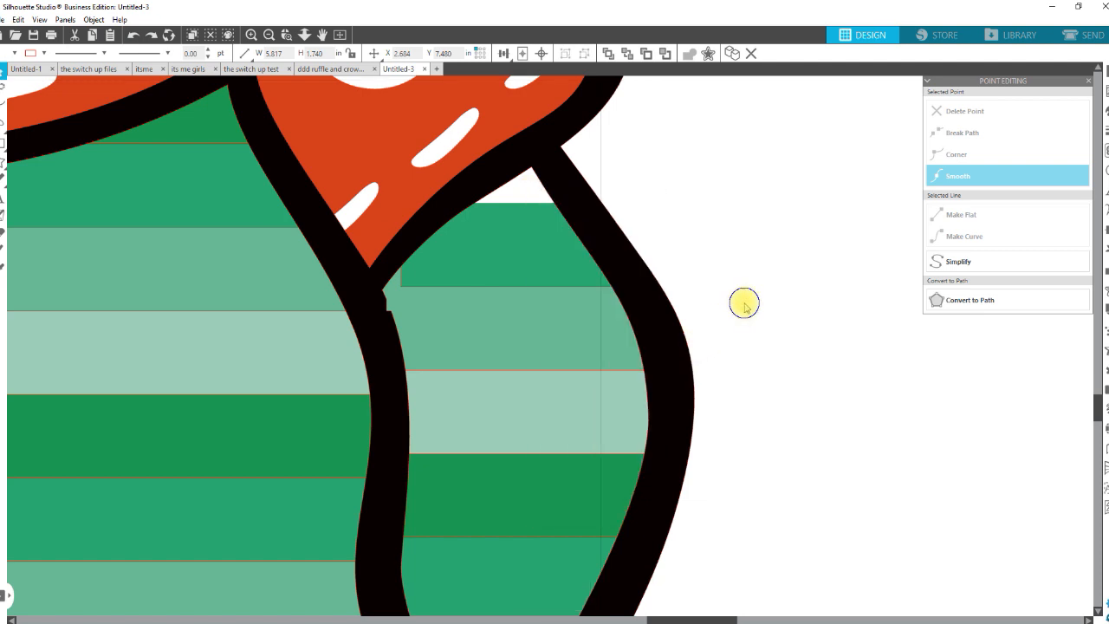
# - Crop the uneven medium green band near the top of the right sleeve with a front copy of the garment shape
pyautogui.rightClick(744, 304)
pyautogui.click(786, 372)
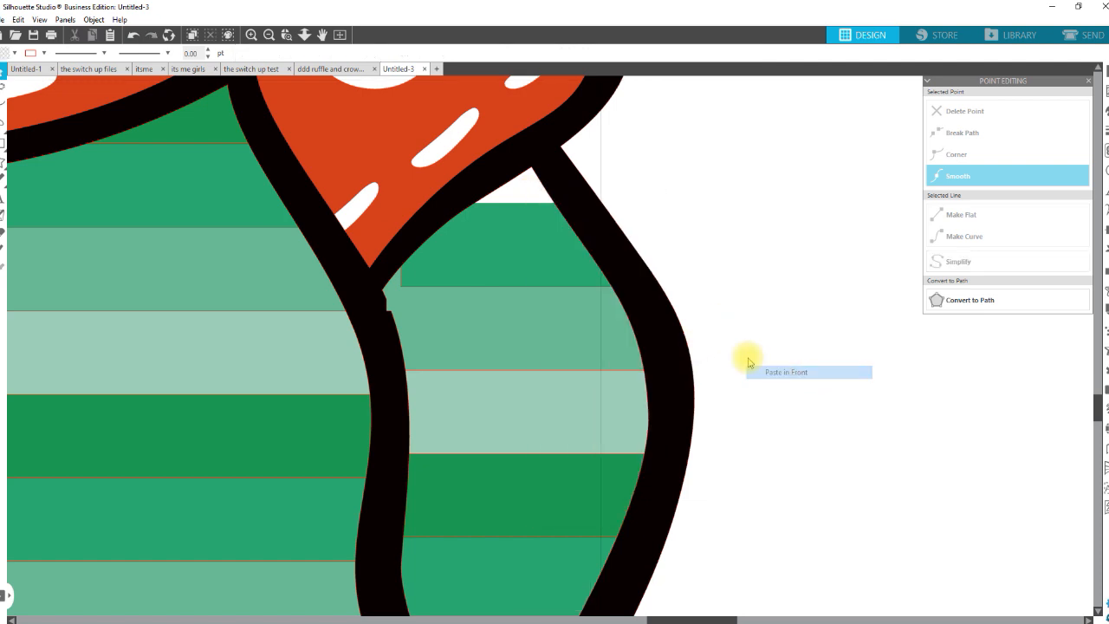
pyautogui.keyDown('shift'); pyautogui.click(388, 306); pyautogui.keyUp('shift')
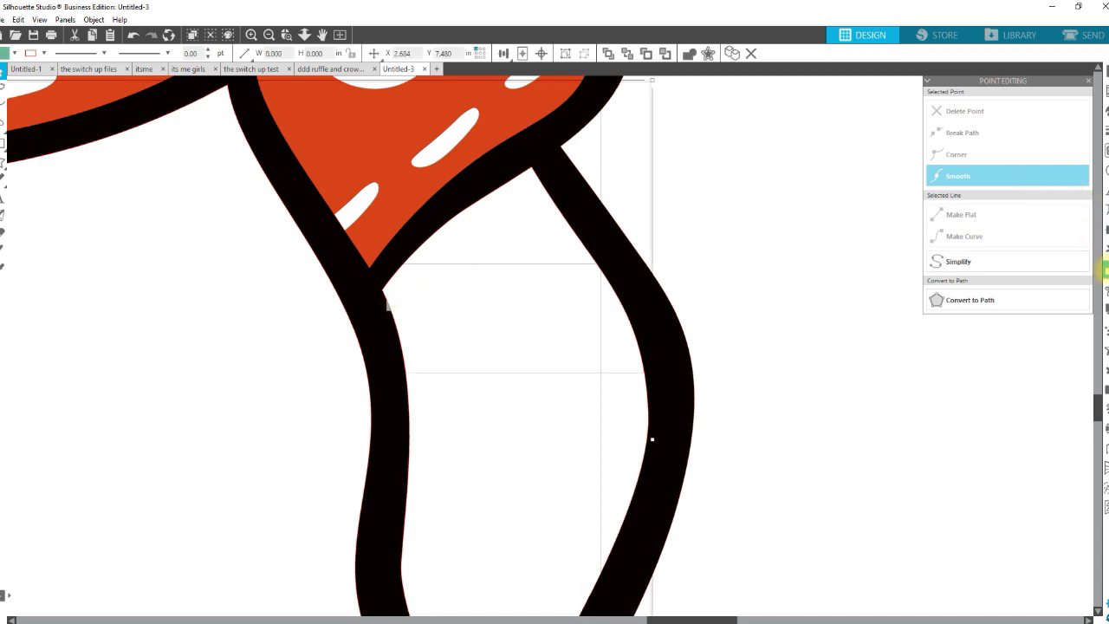
pyautogui.click(1106, 271)
pyautogui.click(1029, 154)
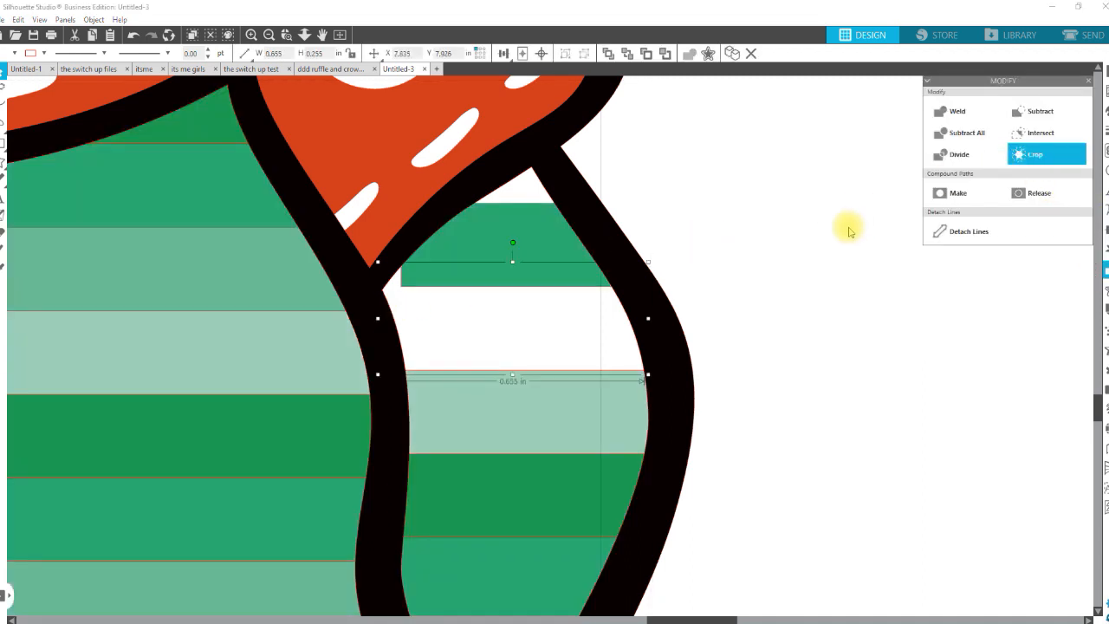
pyautogui.click(664, 250)
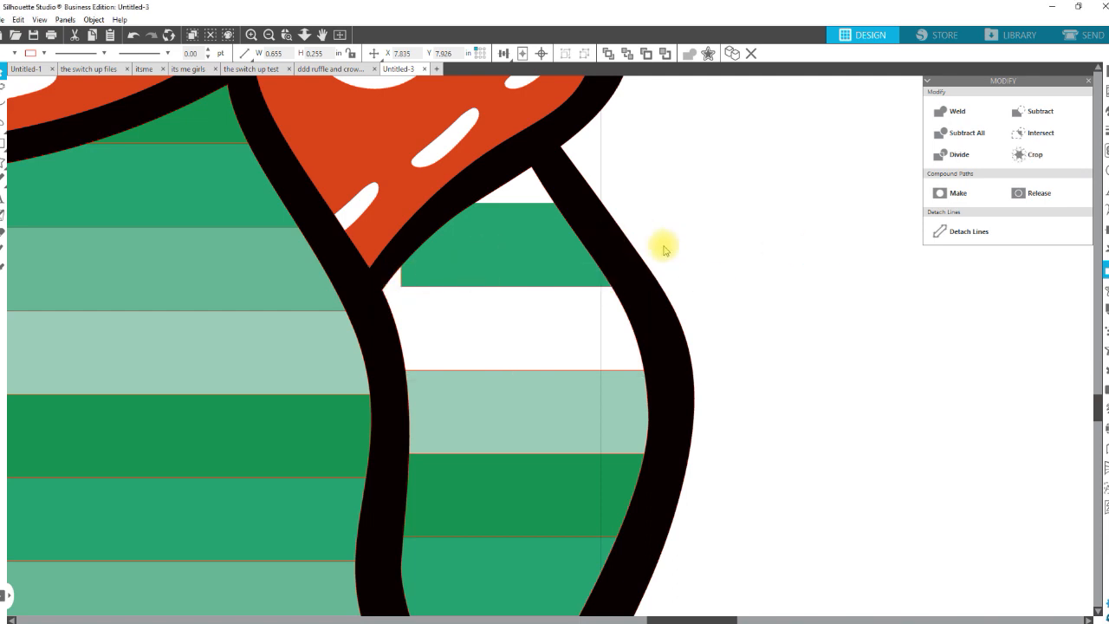
pyautogui.click(459, 265)
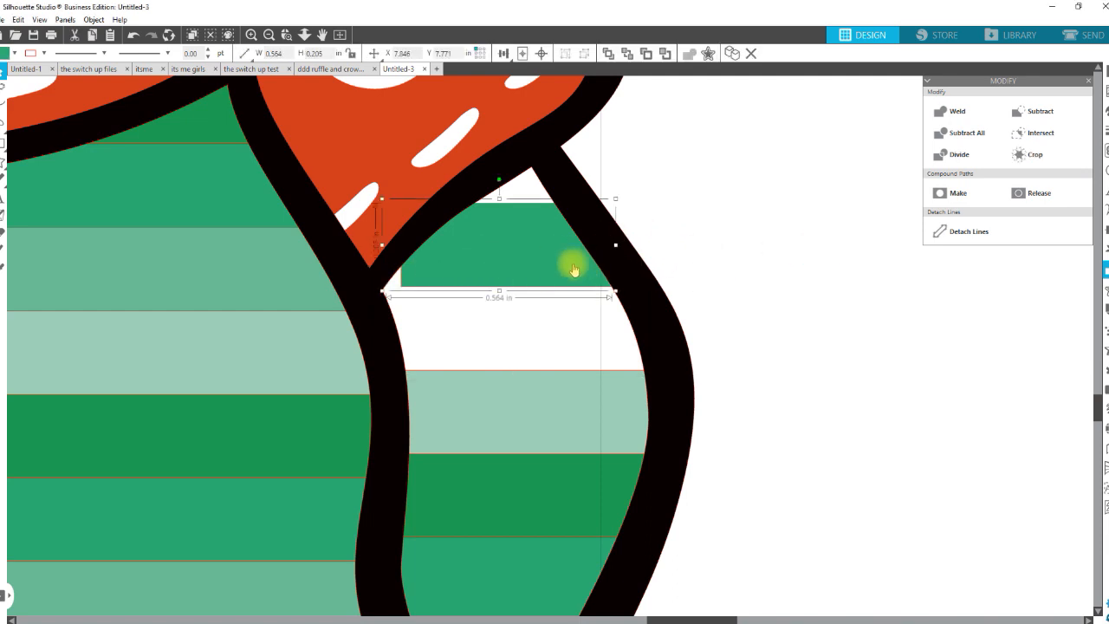
pyautogui.doubleClick(404, 282)
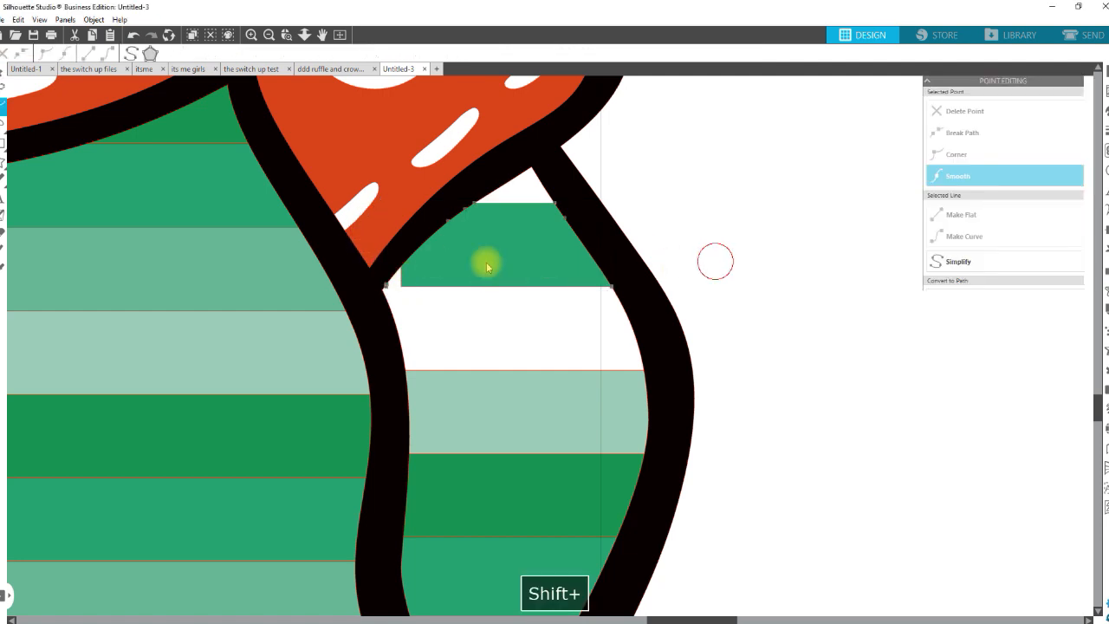
pyautogui.rightClick(442, 276)
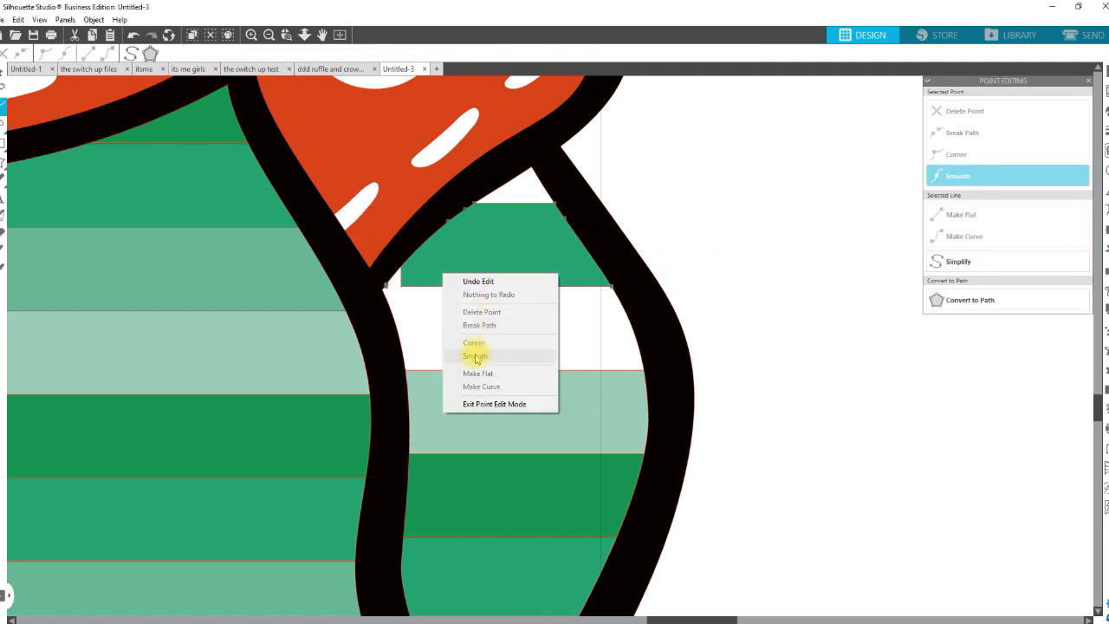
pyautogui.click(594, 289)
pyautogui.rightClick(562, 244)
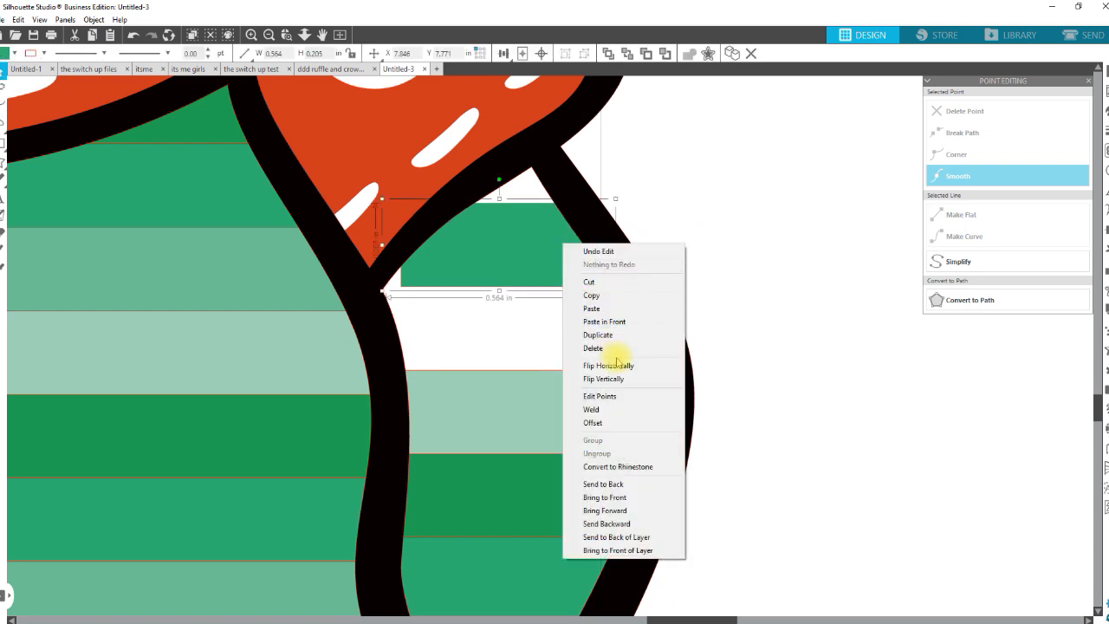
pyautogui.click(614, 321)
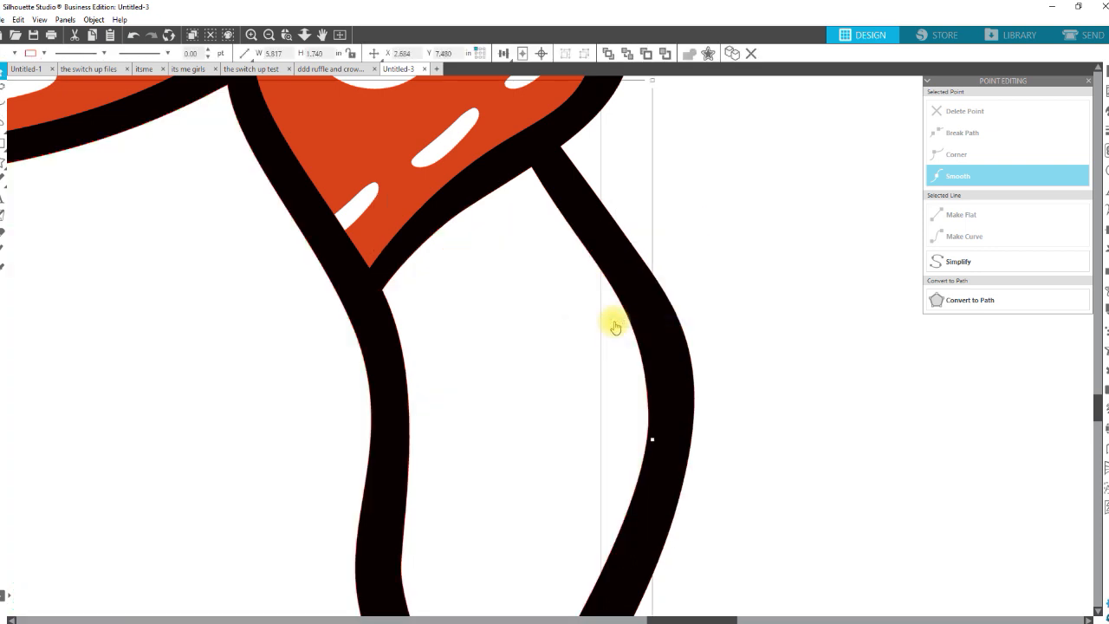
pyautogui.hotkey('ctrl', 'z')
pyautogui.moveTo(523, 268); pyautogui.dragTo(550, 237)
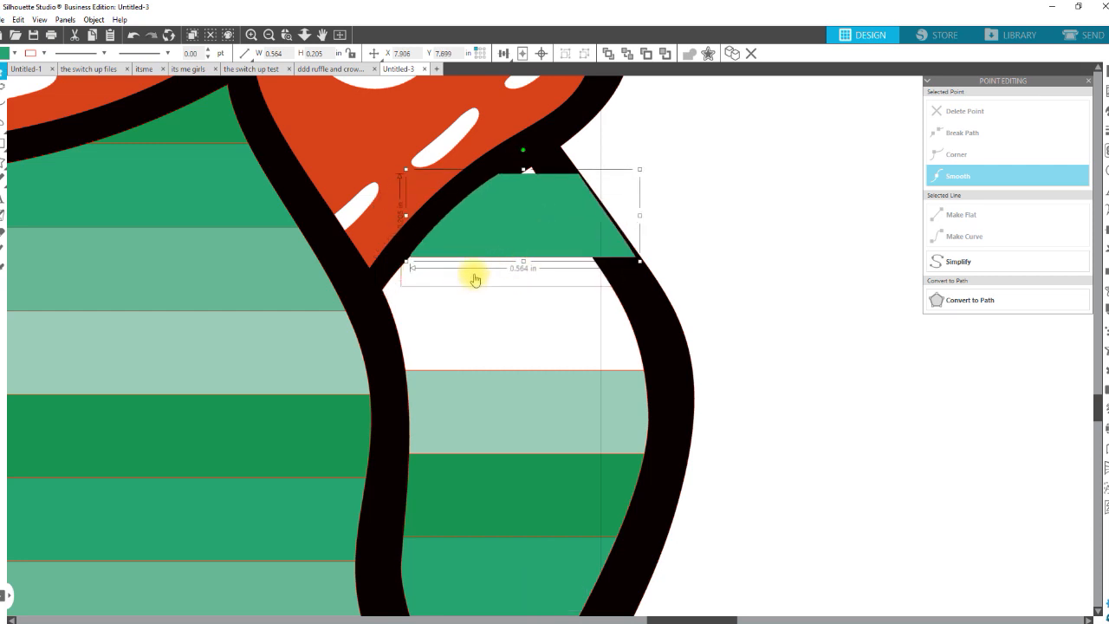
pyautogui.hotkey('ctrl', 'z')
pyautogui.click(415, 322)
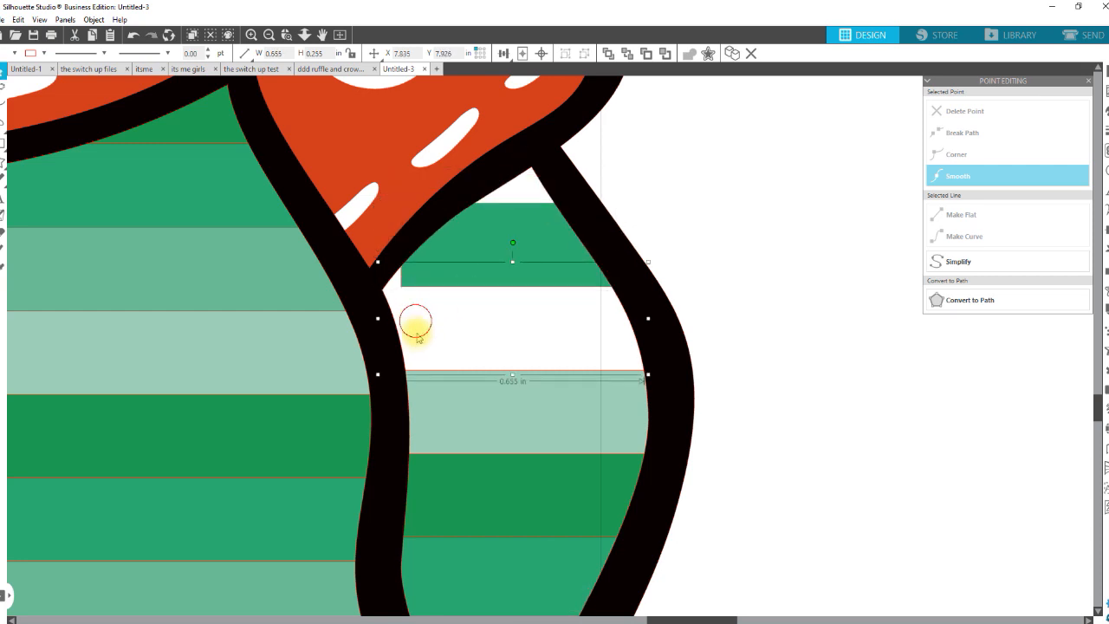
pyautogui.moveTo(415, 323); pyautogui.dragTo(415, 344)
pyautogui.hotkey('ctrl', 'z')
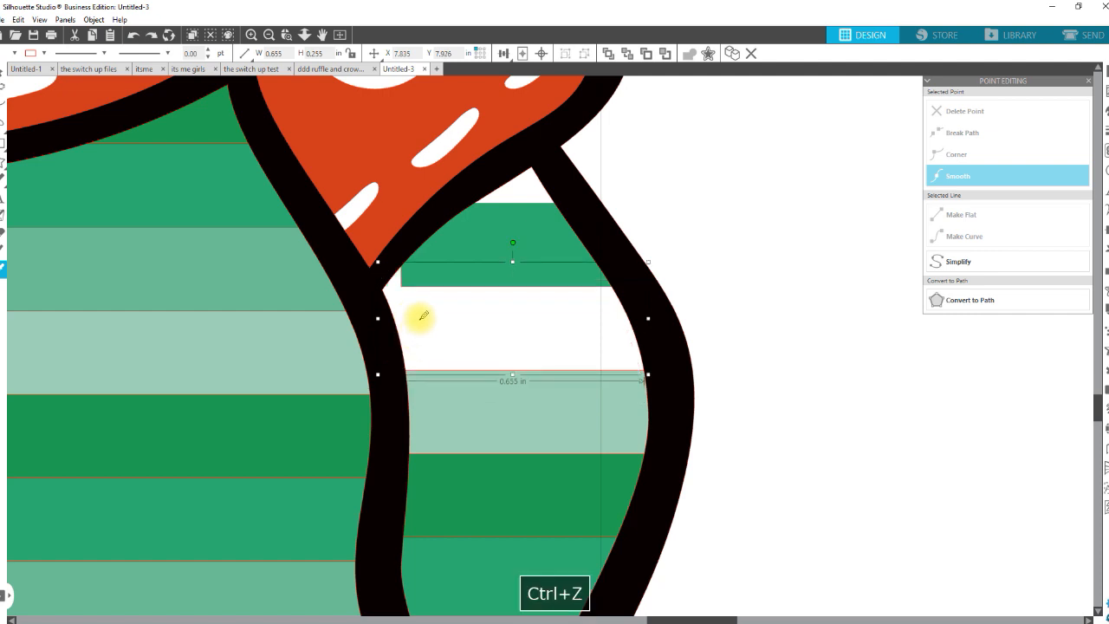
# - Delete the excess points at the upper left corner of the white band in the right sleeve so its top edge runs straight
pyautogui.doubleClick(413, 316)
pyautogui.moveTo(383, 249); pyautogui.dragTo(414, 286)
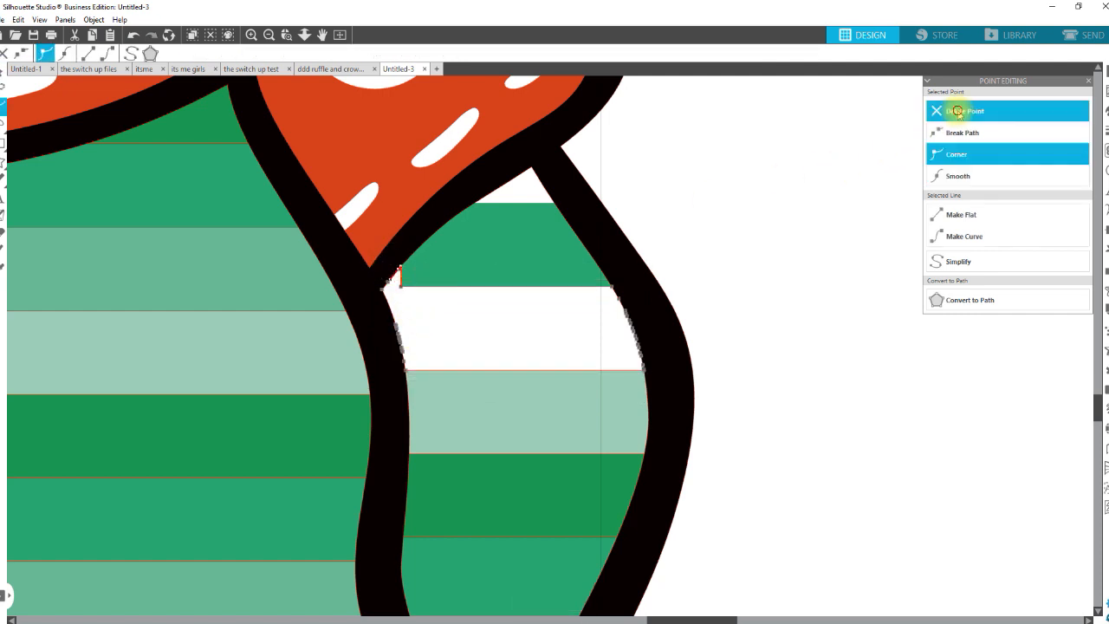
pyautogui.click(963, 113)
pyautogui.hotkey('ctrl', 'z')
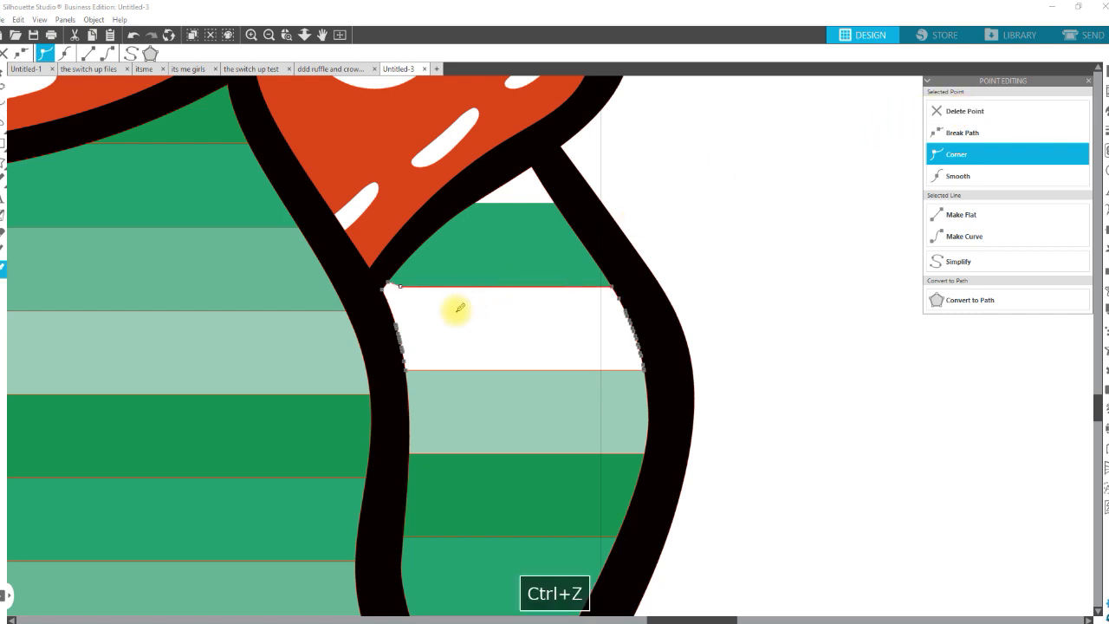
pyautogui.click(980, 111)
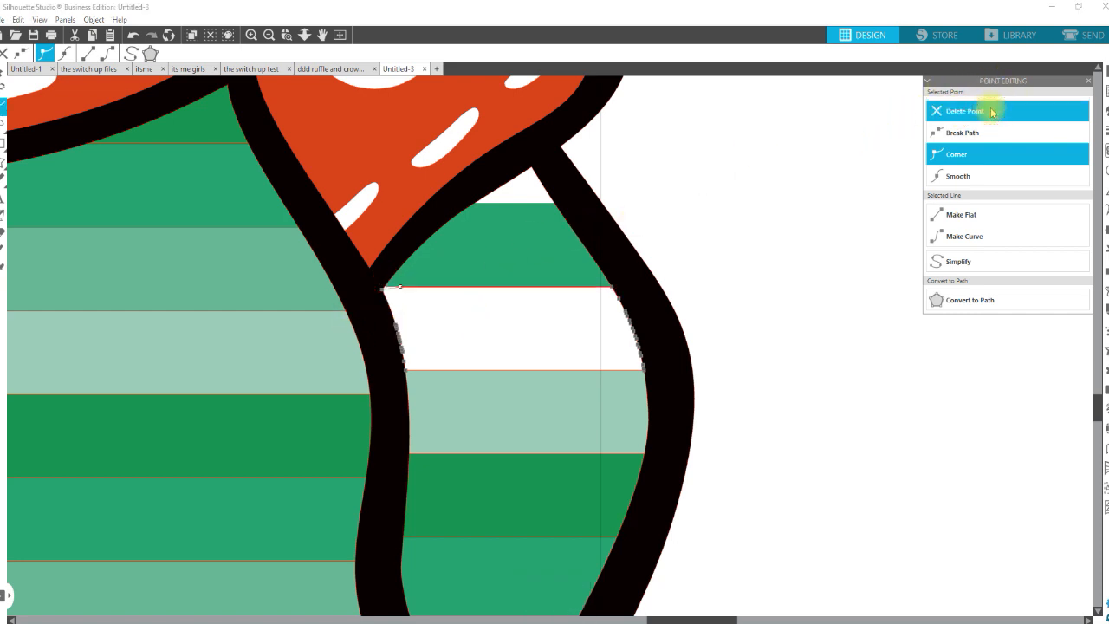
pyautogui.click(387, 291)
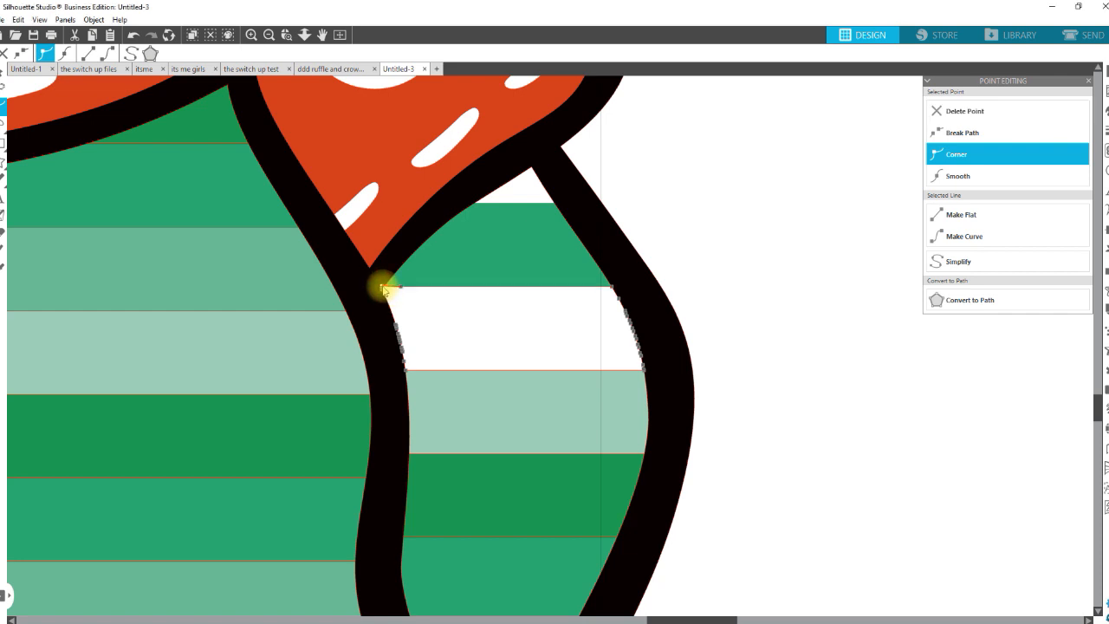
pyautogui.click(847, 228)
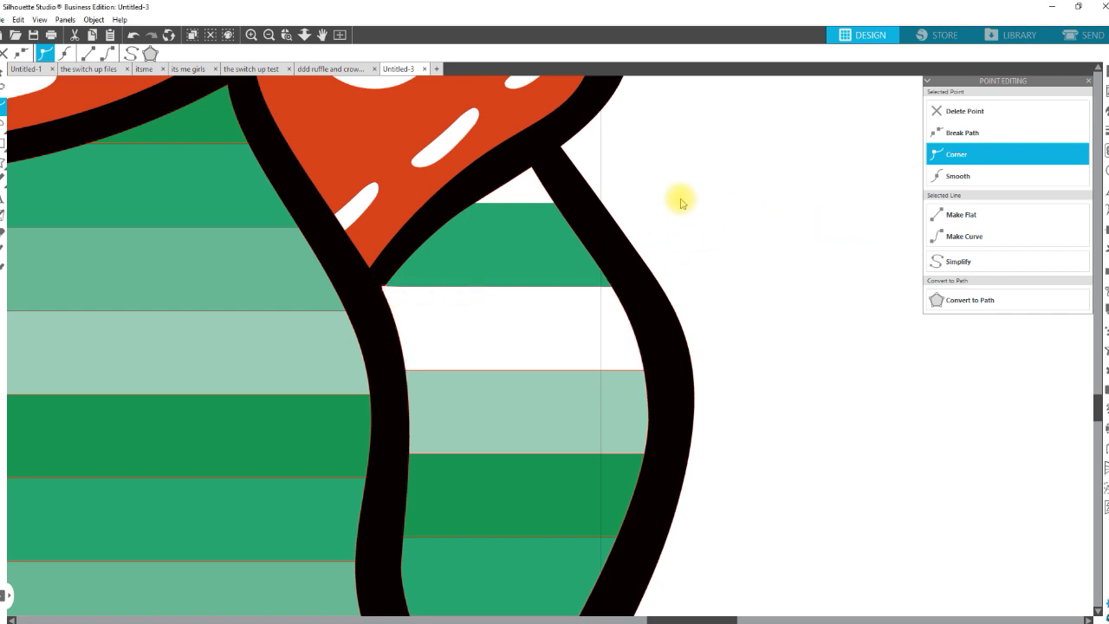
# - Paste the garment shape in front and crop the right sleeve's white band with it
pyautogui.rightClick(710, 189)
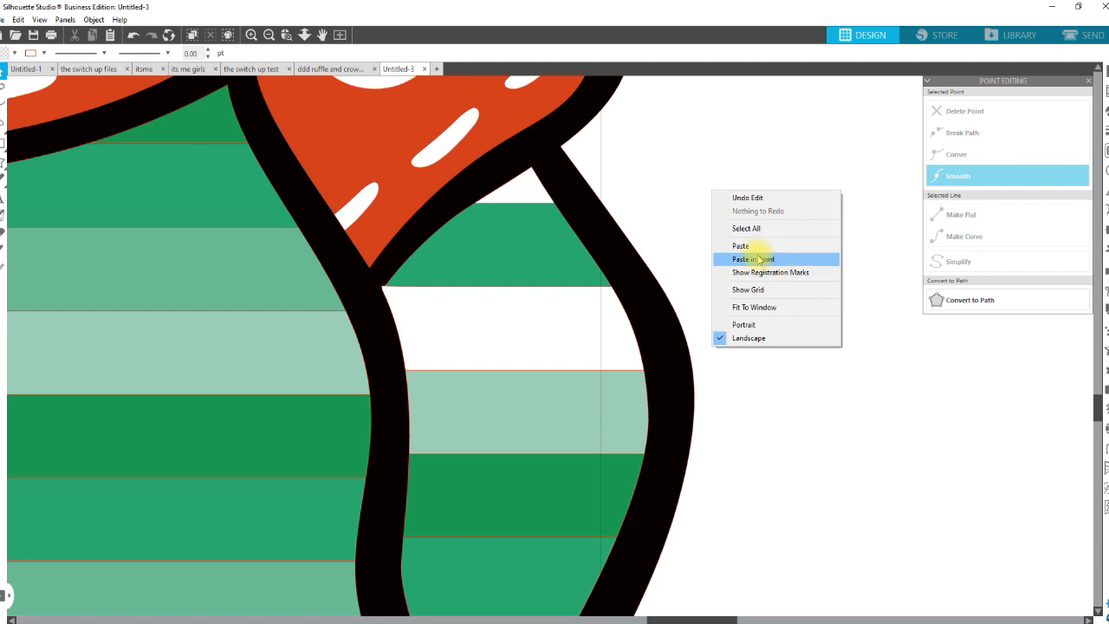
pyautogui.click(759, 259)
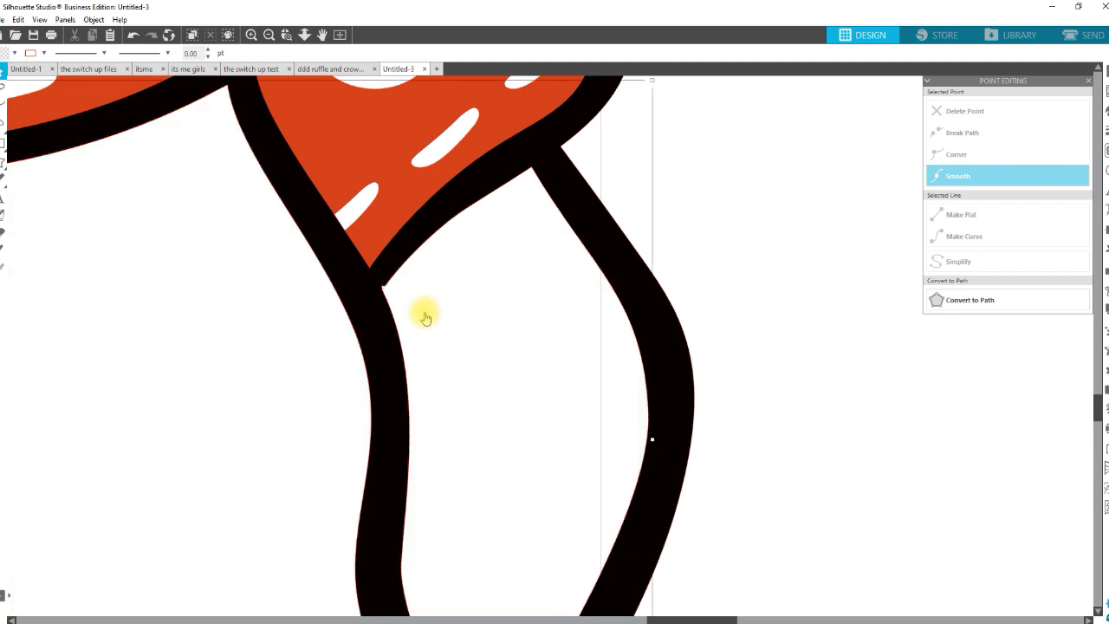
pyautogui.keyDown('shift'); pyautogui.click(384, 287); pyautogui.keyUp('shift')
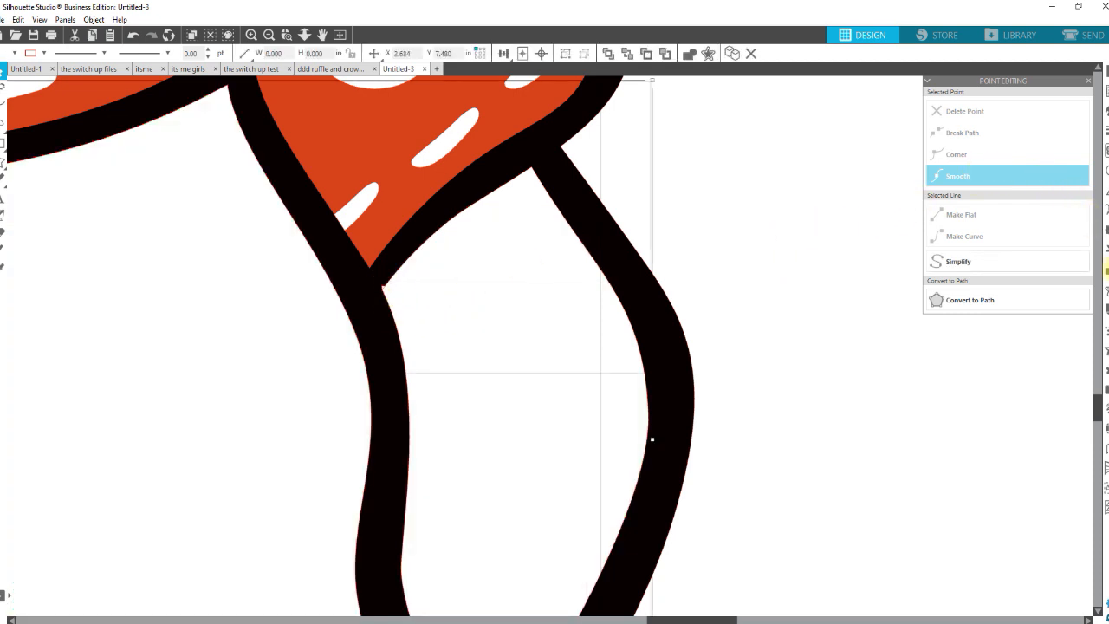
pyautogui.click(1105, 271)
pyautogui.click(1036, 154)
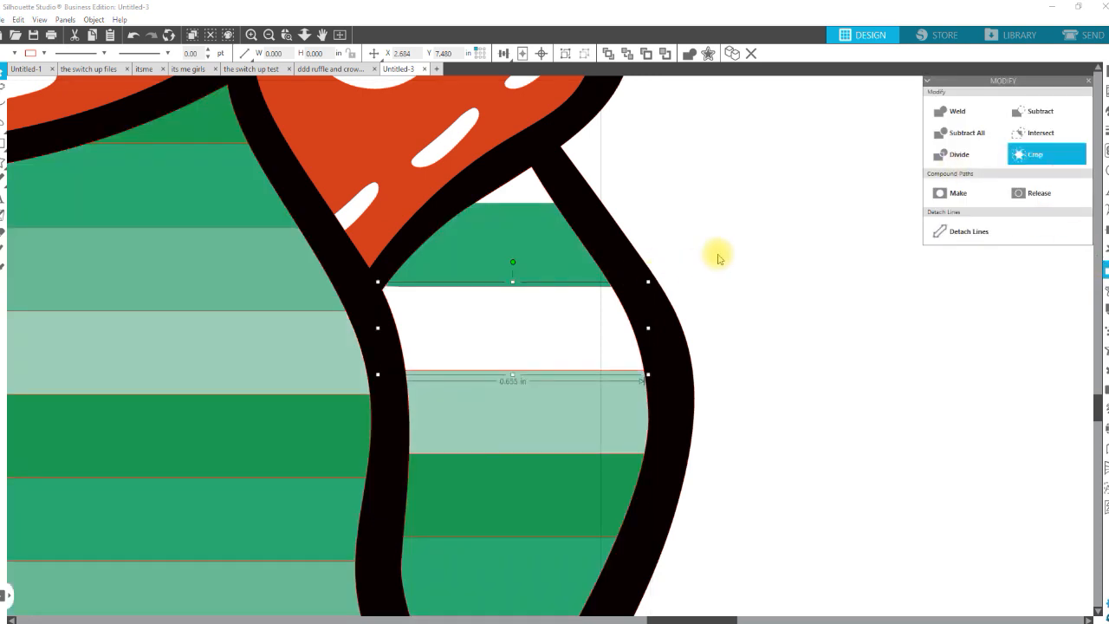
# - Fill the cropped white band in the right sleeve with the medium green of the band above it
pyautogui.click(513, 192)
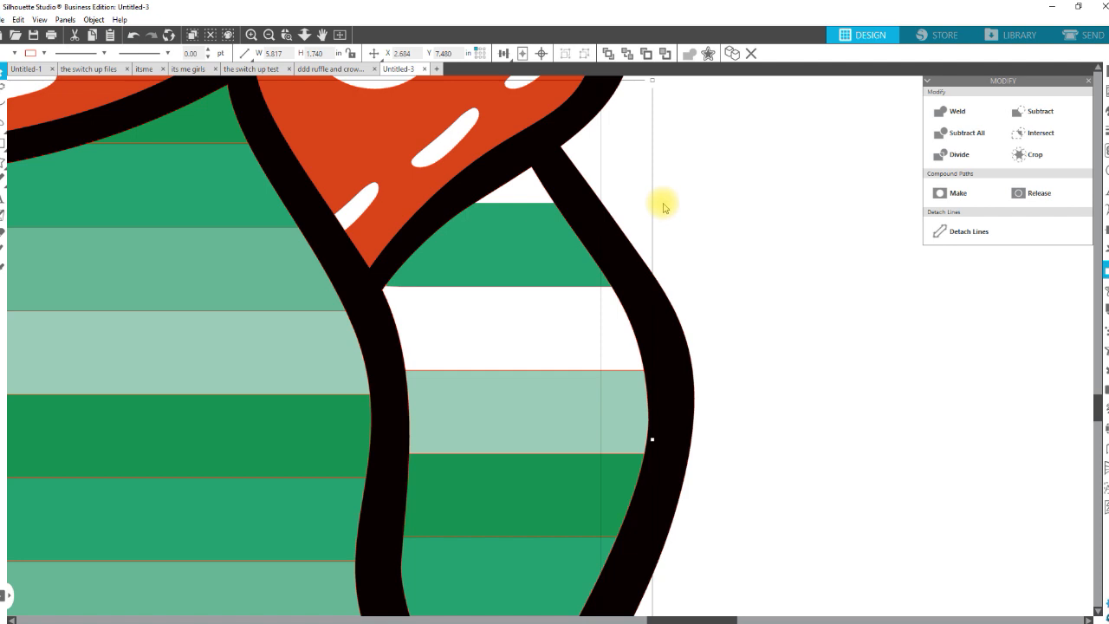
pyautogui.rightClick(695, 189)
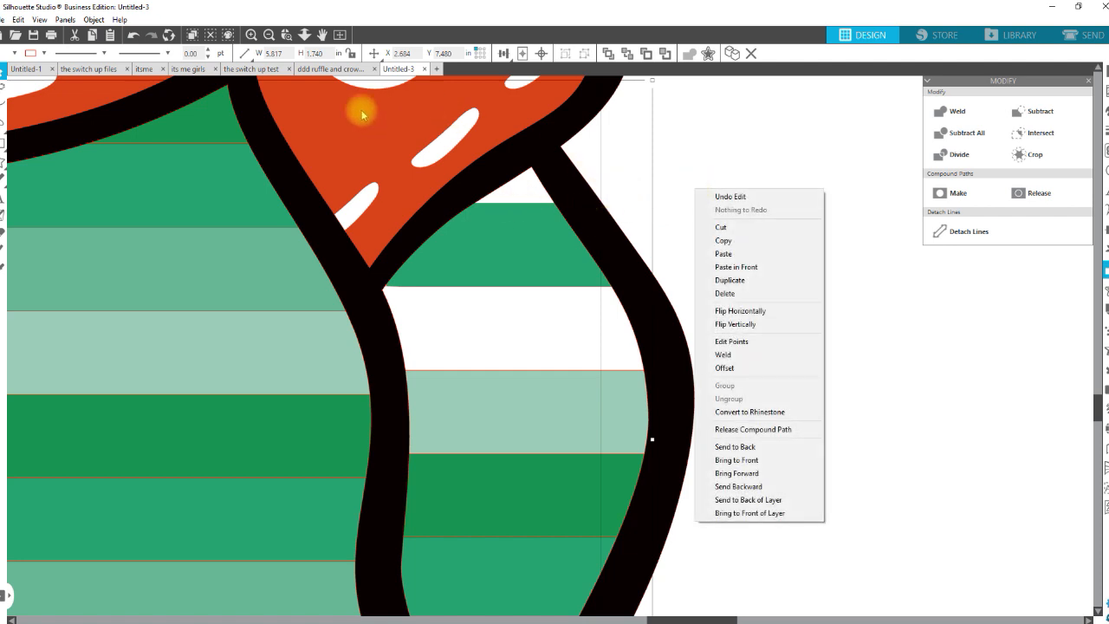
pyautogui.click(306, 35)
pyautogui.moveTo(411, 355); pyautogui.dragTo(429, 159)
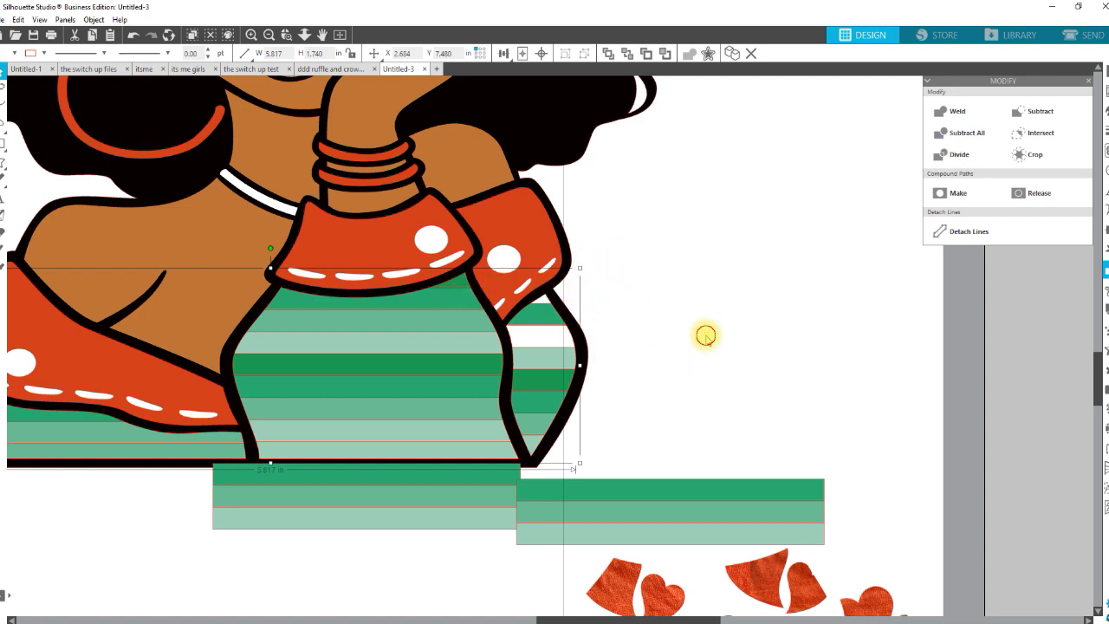
pyautogui.click(531, 336)
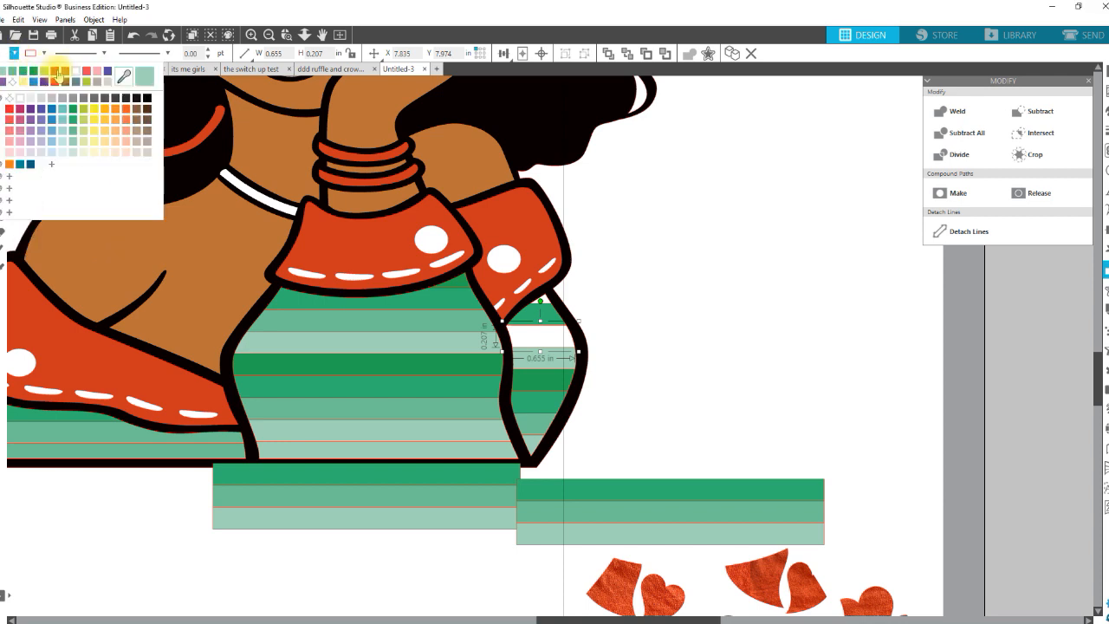
pyautogui.click(24, 72)
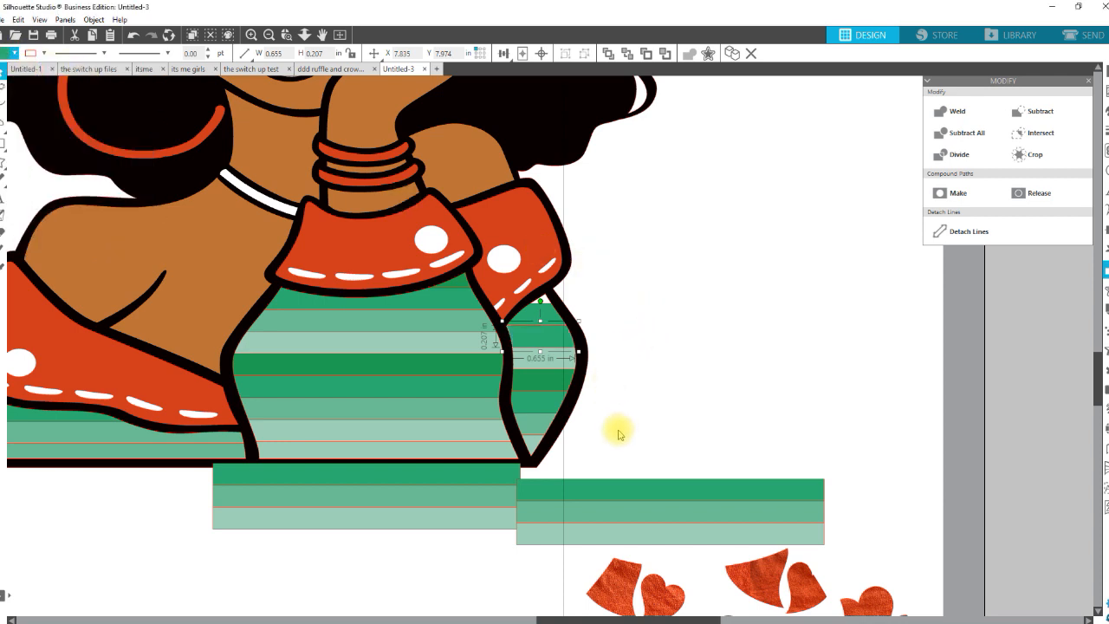
# - Select the whole girl artwork with the spare green strips and make their line colour transparent
pyautogui.moveTo(540, 586); pyautogui.dragTo(53, 205)
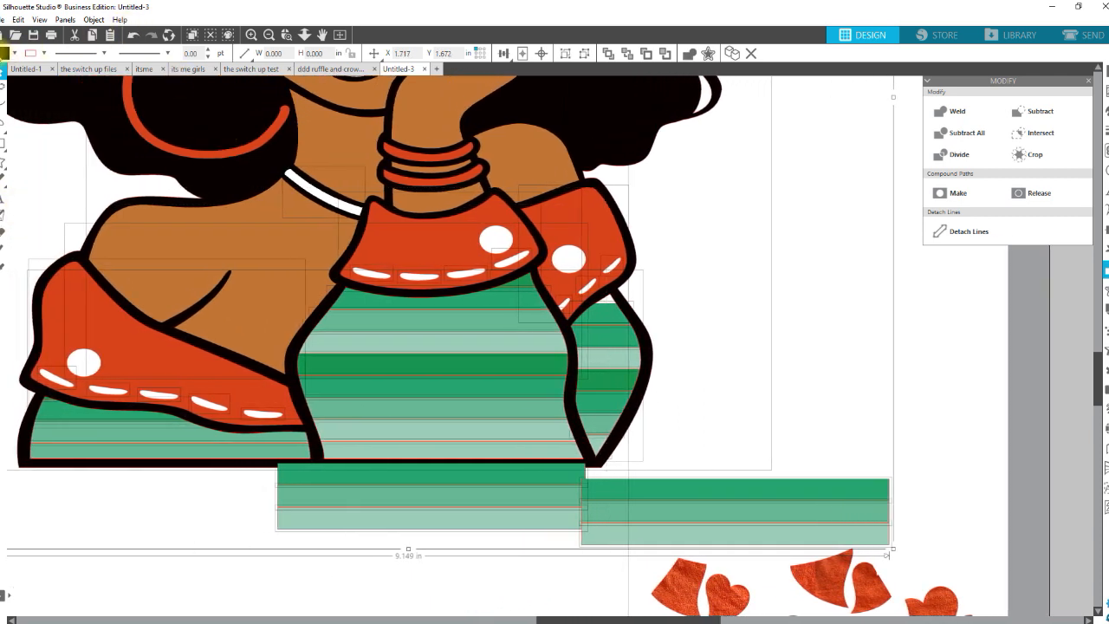
pyautogui.click(43, 55)
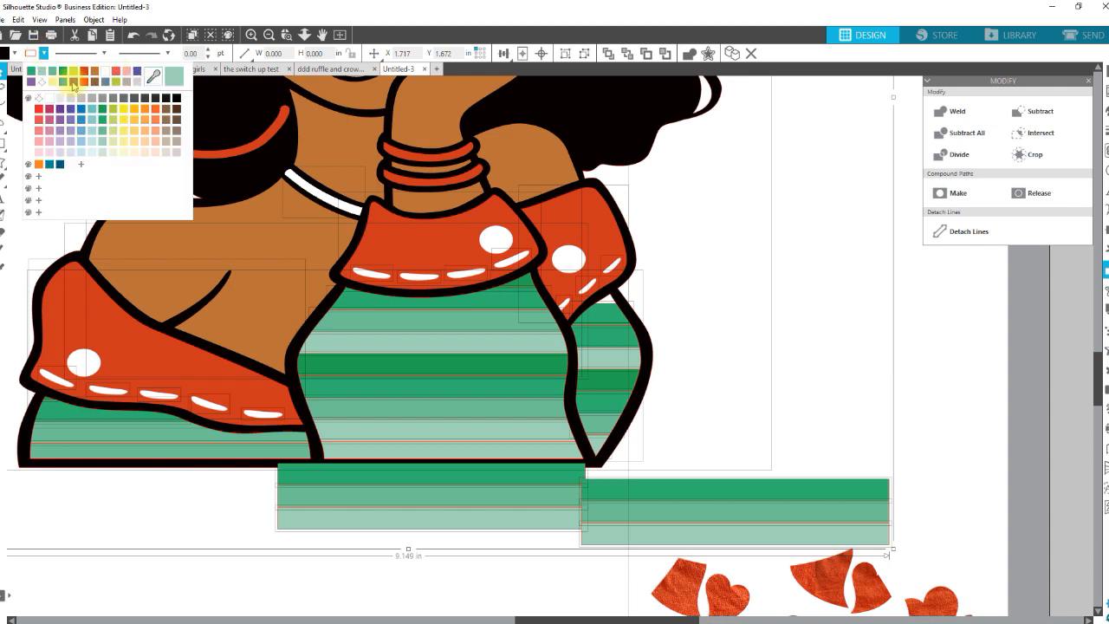
pyautogui.click(39, 99)
pyautogui.click(165, 512)
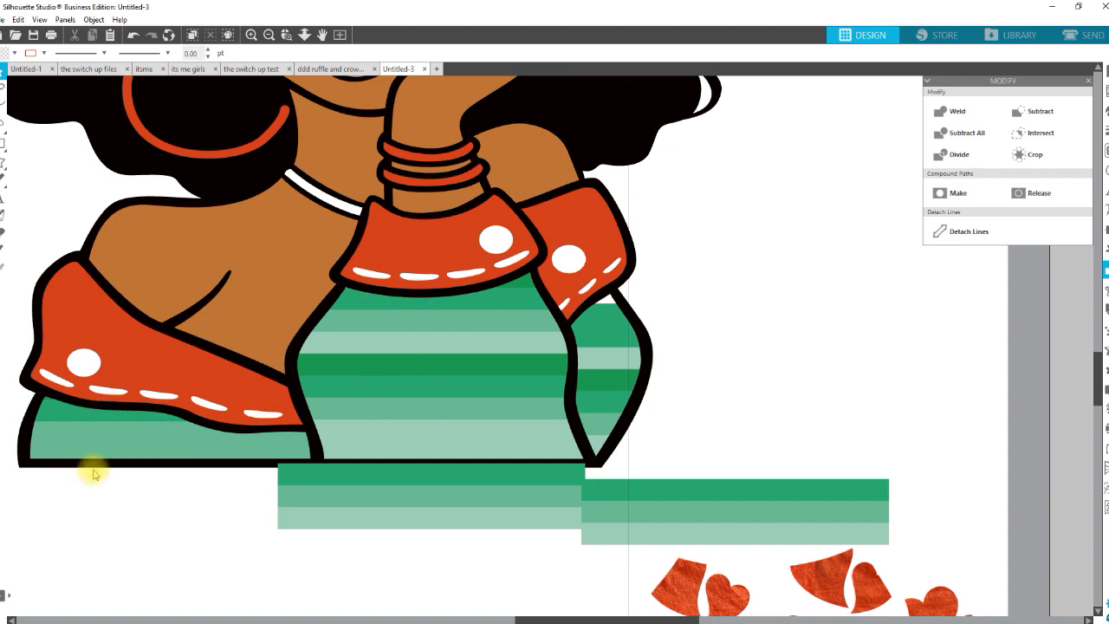
# - Select alternating stripes across the shirt and both sleeves and fill them with the orange-red sampled from the garment's ruffle
pyautogui.click(49, 406)
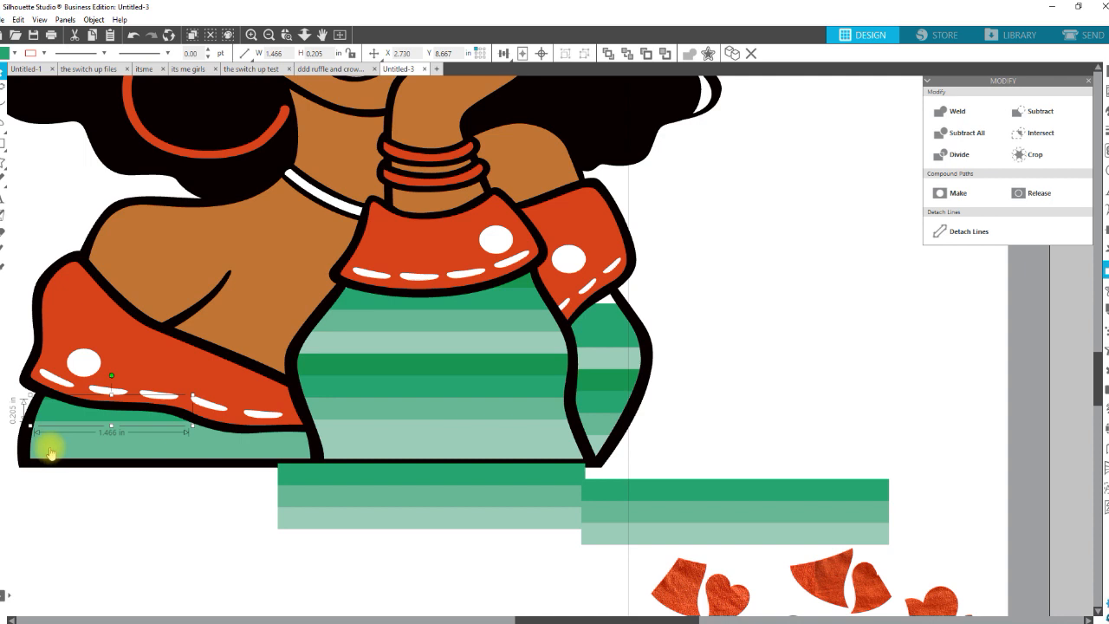
pyautogui.keyDown('shift'); pyautogui.click(49, 445); pyautogui.keyUp('shift')
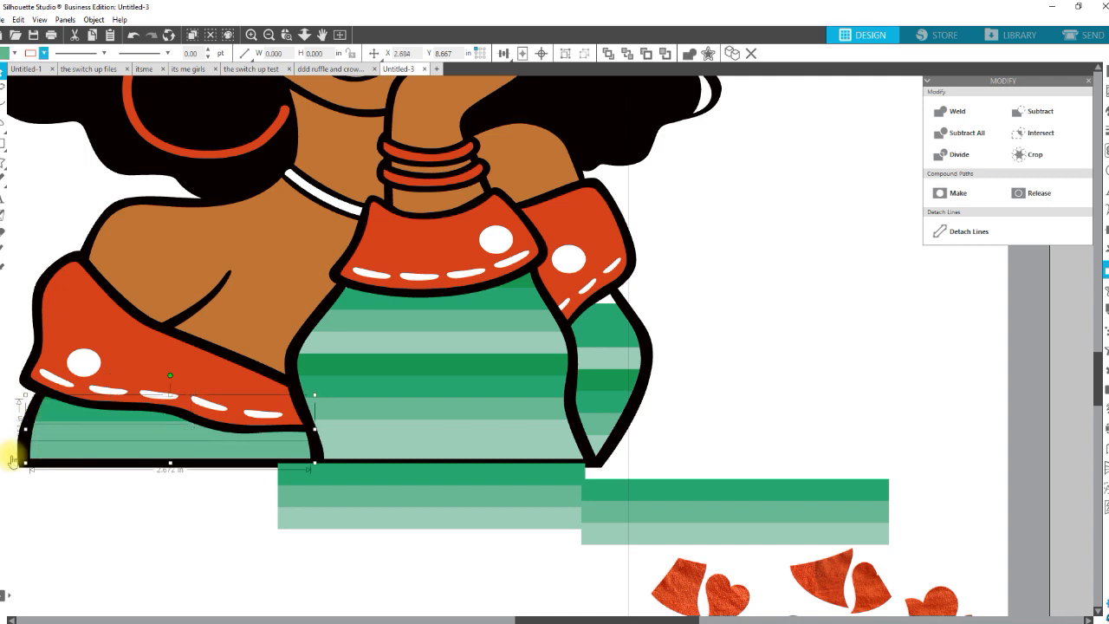
pyautogui.click(48, 412)
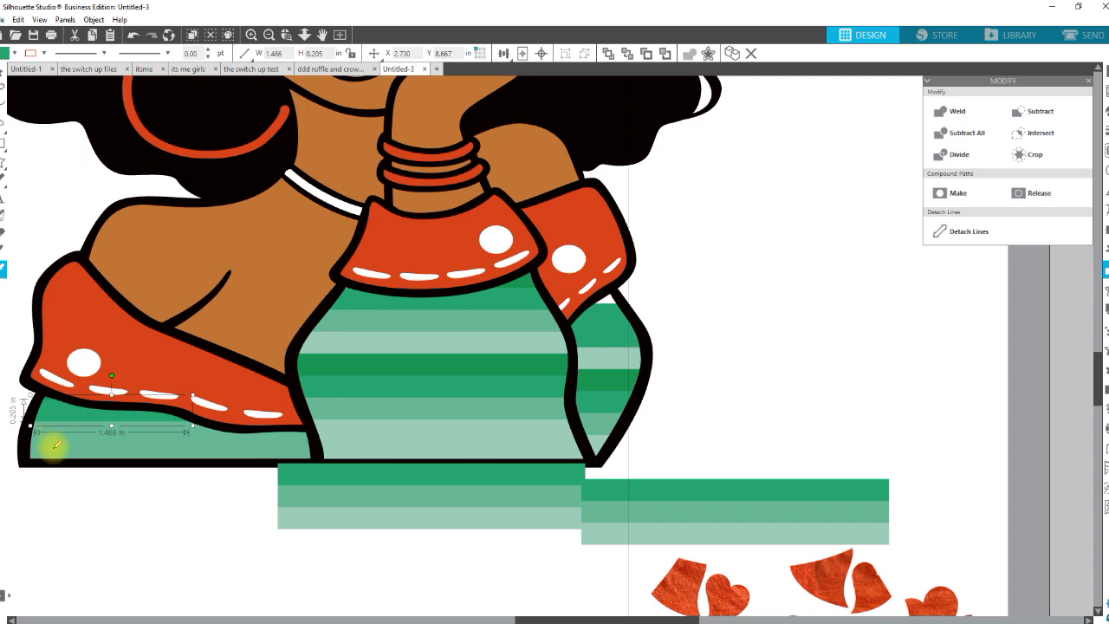
pyautogui.keyDown('shift'); pyautogui.click(50, 451); pyautogui.keyUp('shift')
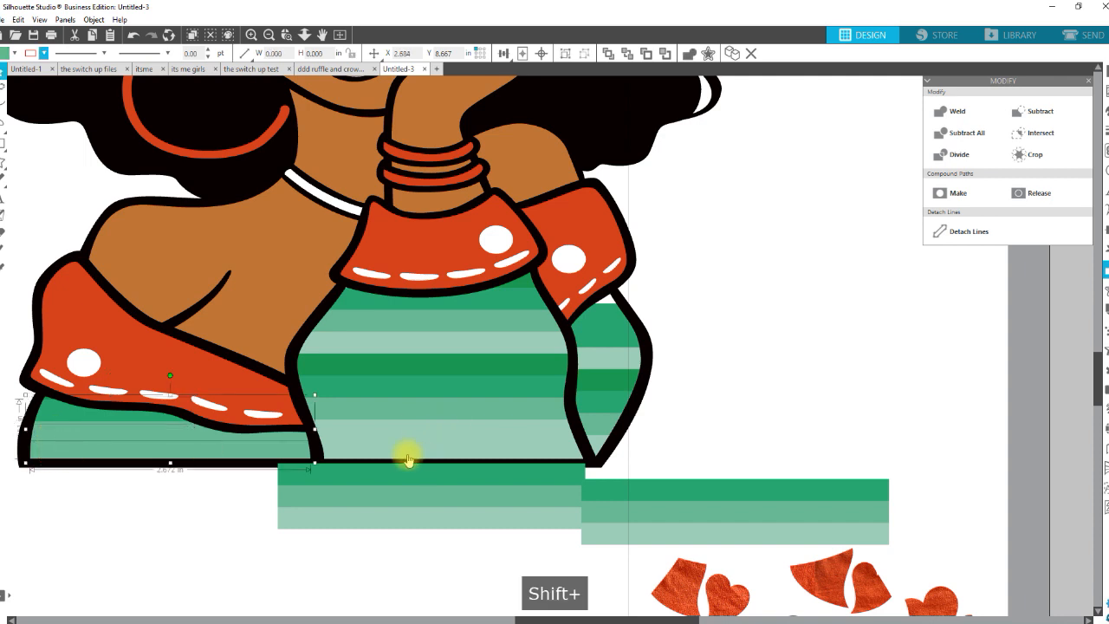
pyautogui.keyDown('shift'); pyautogui.click(353, 322); pyautogui.keyUp('shift')
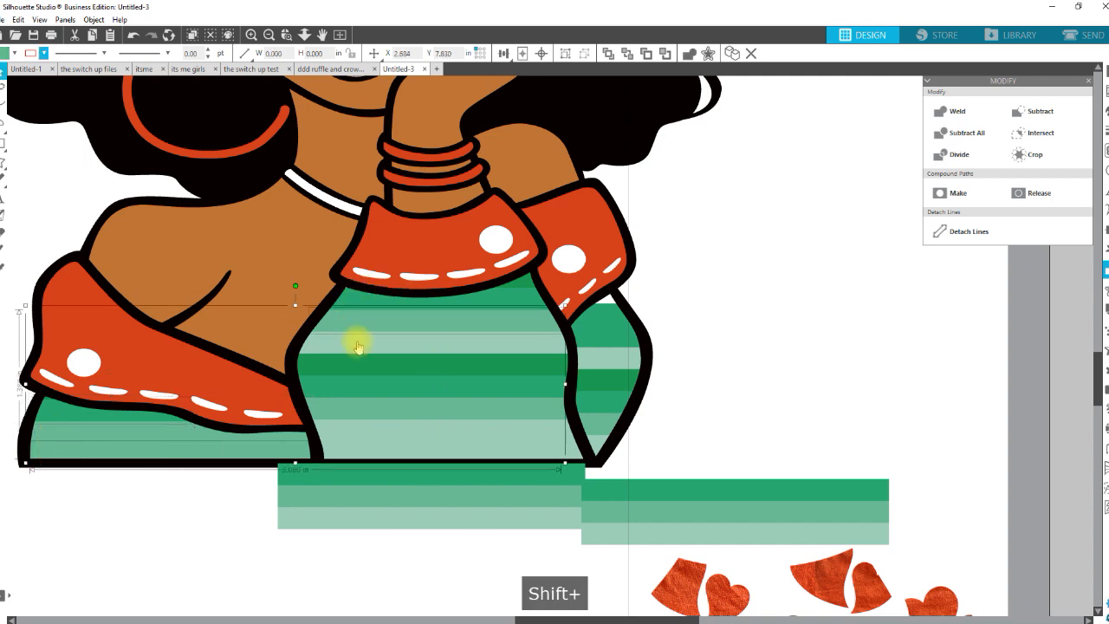
pyautogui.keyDown('shift'); pyautogui.click(367, 412); pyautogui.keyUp('shift')
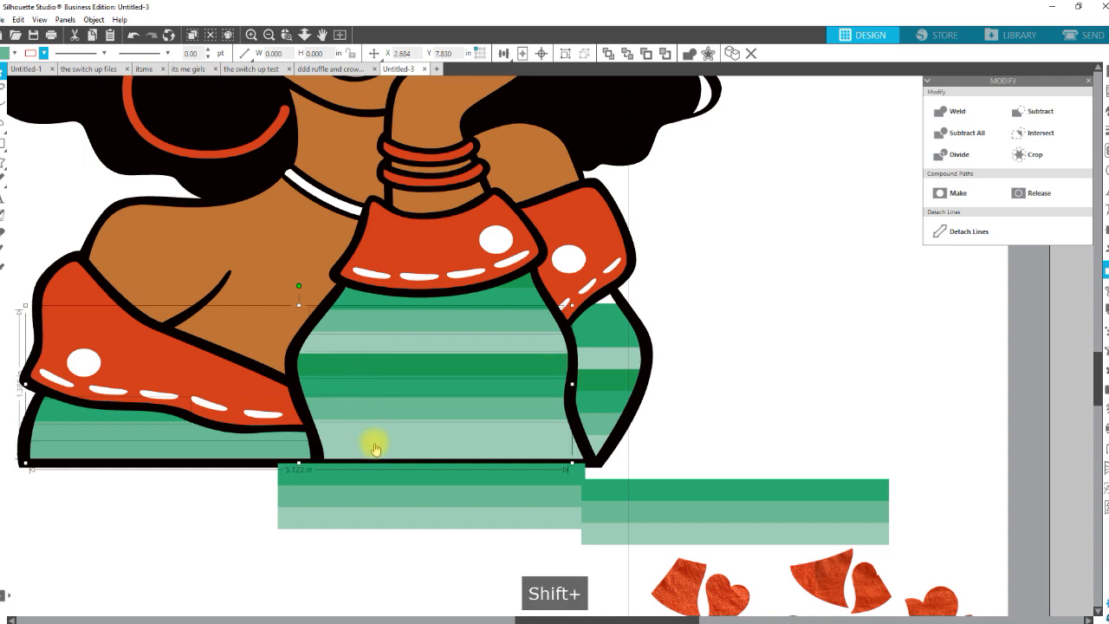
pyautogui.keyDown('shift'); pyautogui.click(376, 455); pyautogui.keyUp('shift')
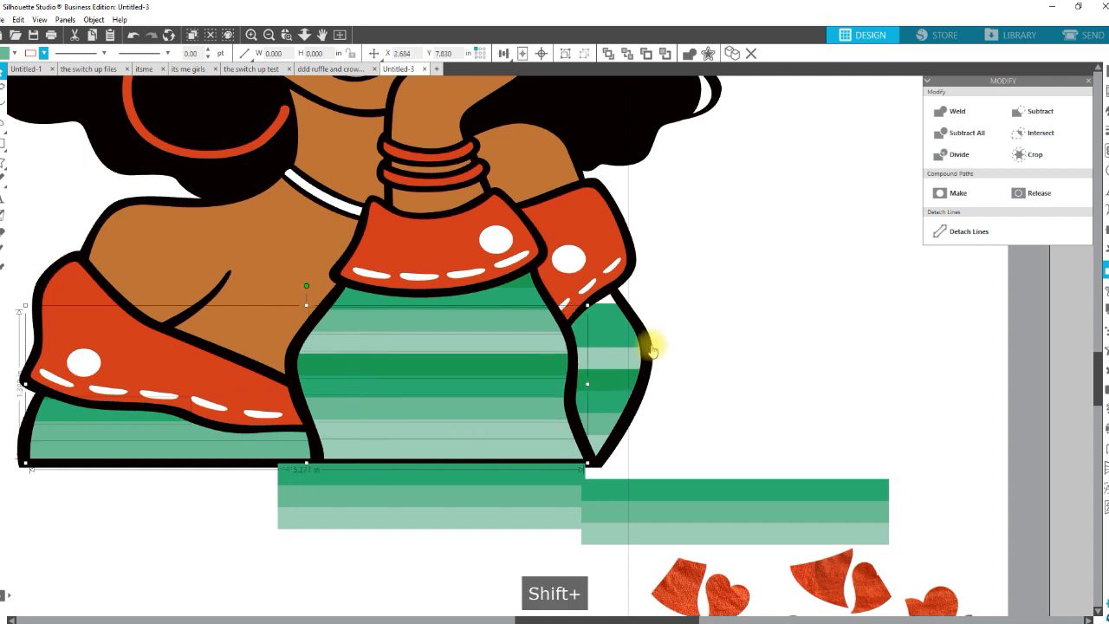
pyautogui.keyDown('shift'); pyautogui.click(613, 320); pyautogui.keyUp('shift')
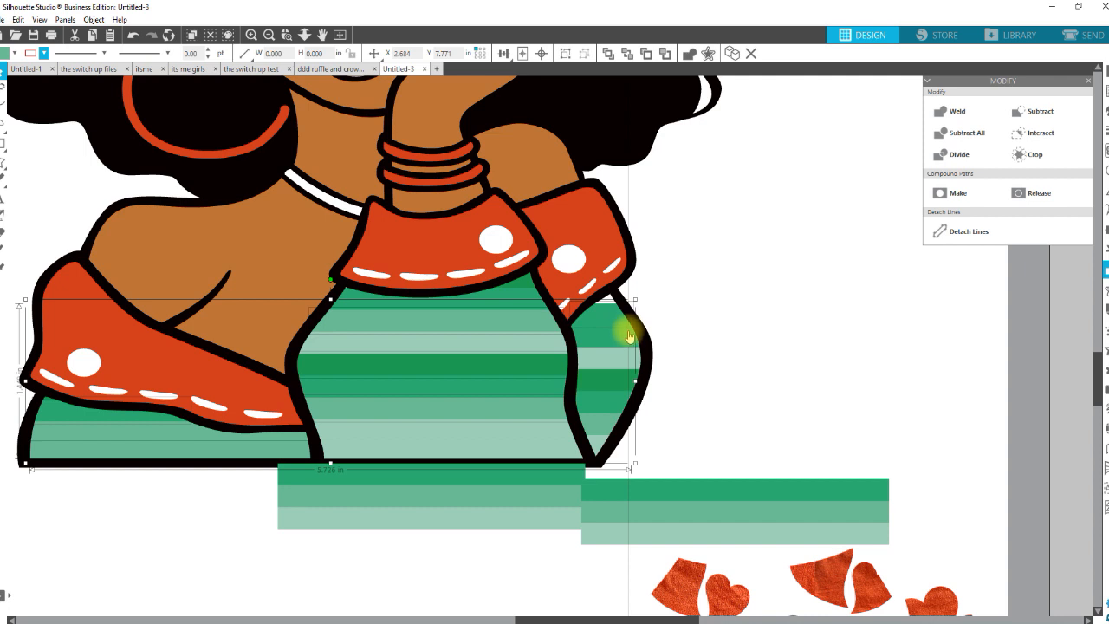
pyautogui.keyDown('shift'); pyautogui.click(616, 399); pyautogui.keyUp('shift')
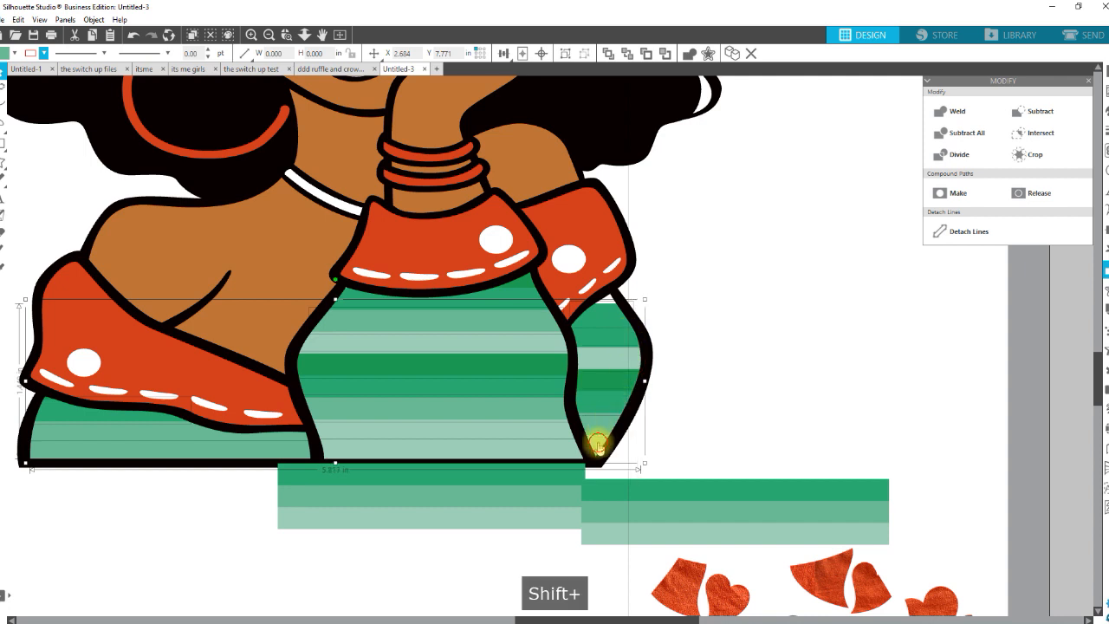
pyautogui.click(17, 54)
pyautogui.click(124, 78)
pyautogui.click(81, 282)
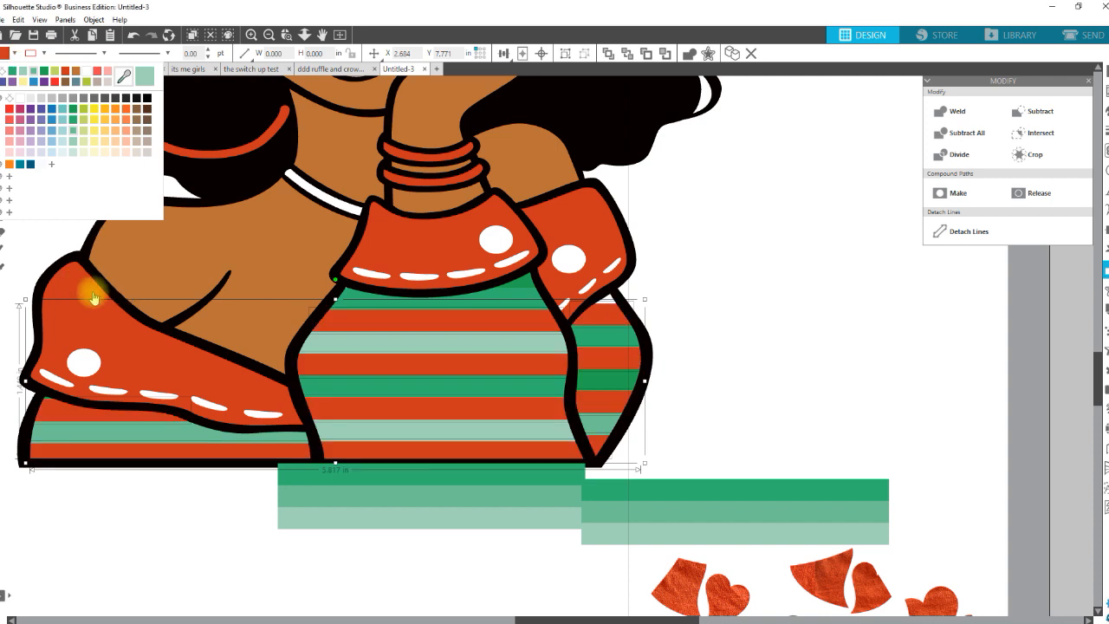
# - Select the green stripes across the shirt and both sleeves and fill them with the white sampled from the garment's button
pyautogui.click(725, 364)
pyautogui.click(622, 345)
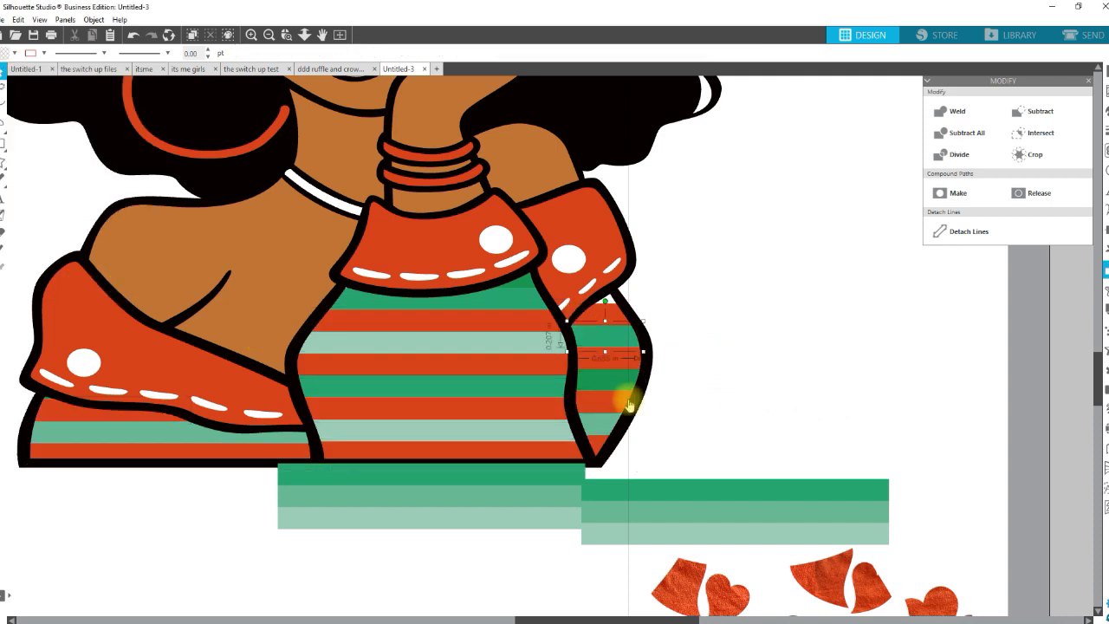
pyautogui.keyDown('shift'); pyautogui.click(621, 382); pyautogui.keyUp('shift')
pyautogui.keyDown('shift'); pyautogui.click(614, 423); pyautogui.keyUp('shift')
pyautogui.keyDown('shift'); pyautogui.click(522, 434); pyautogui.keyUp('shift')
pyautogui.keyDown('shift'); pyautogui.click(512, 386); pyautogui.keyUp('shift')
pyautogui.keyDown('shift'); pyautogui.click(503, 335); pyautogui.keyUp('shift')
pyautogui.keyDown('shift'); pyautogui.click(508, 300); pyautogui.keyUp('shift')
pyautogui.keyDown('shift'); pyautogui.click(249, 428); pyautogui.keyUp('shift')
pyautogui.keyDown('shift'); pyautogui.click(156, 422); pyautogui.keyUp('shift')
pyautogui.click(2, 270)
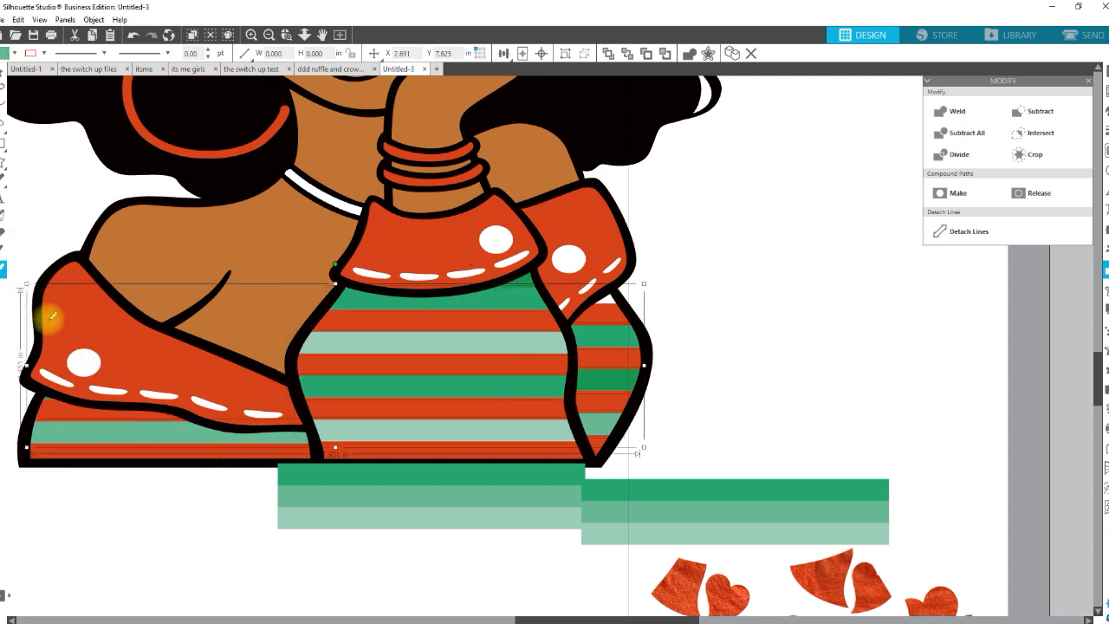
pyautogui.click(85, 363)
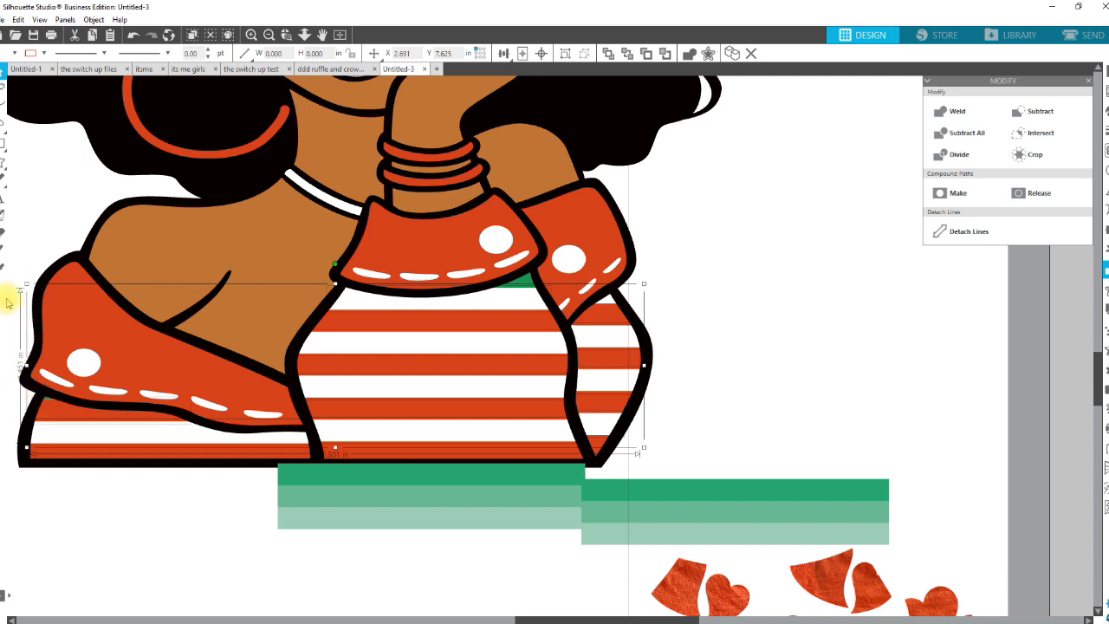
pyautogui.click(2, 269)
pyautogui.click(83, 366)
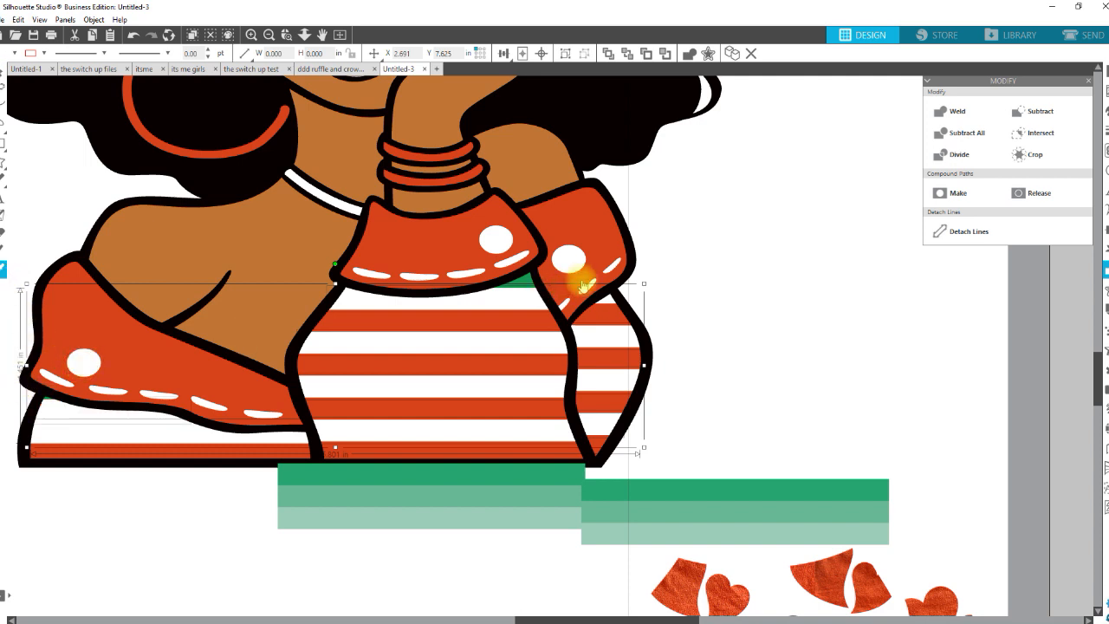
# - Fill the leftover green piece beneath the shirt's centre ruffle with the ruffle's orange-red
pyautogui.click(517, 284)
pyautogui.doubleClick(495, 278)
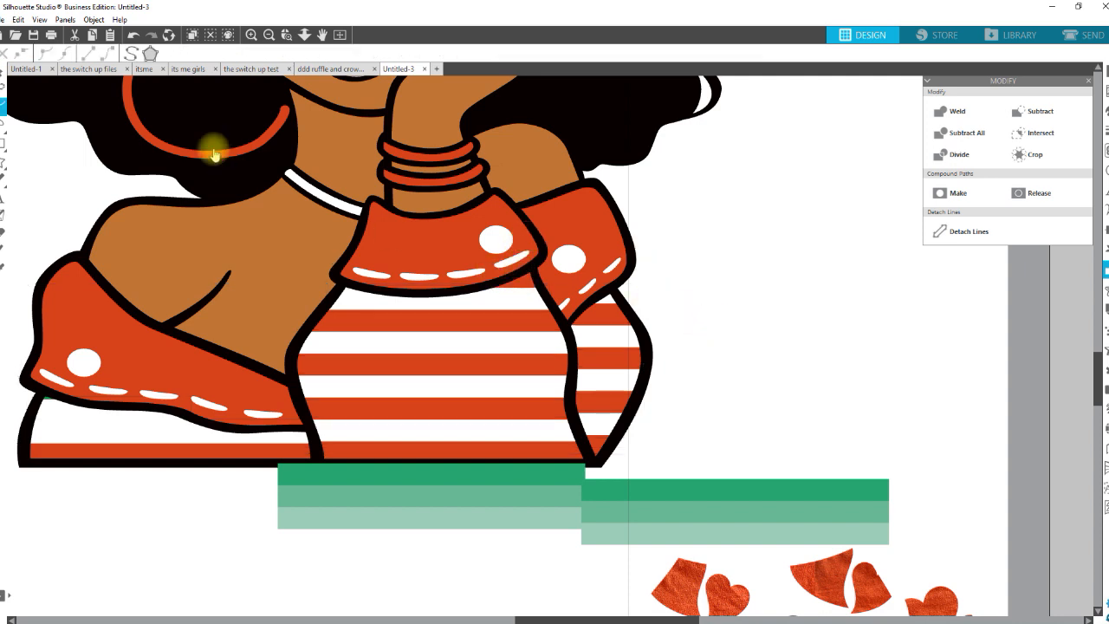
# - Select the spare green strips together with the orange-red heart pieces and move them away from the artwork, below the page
pyautogui.click(267, 35)
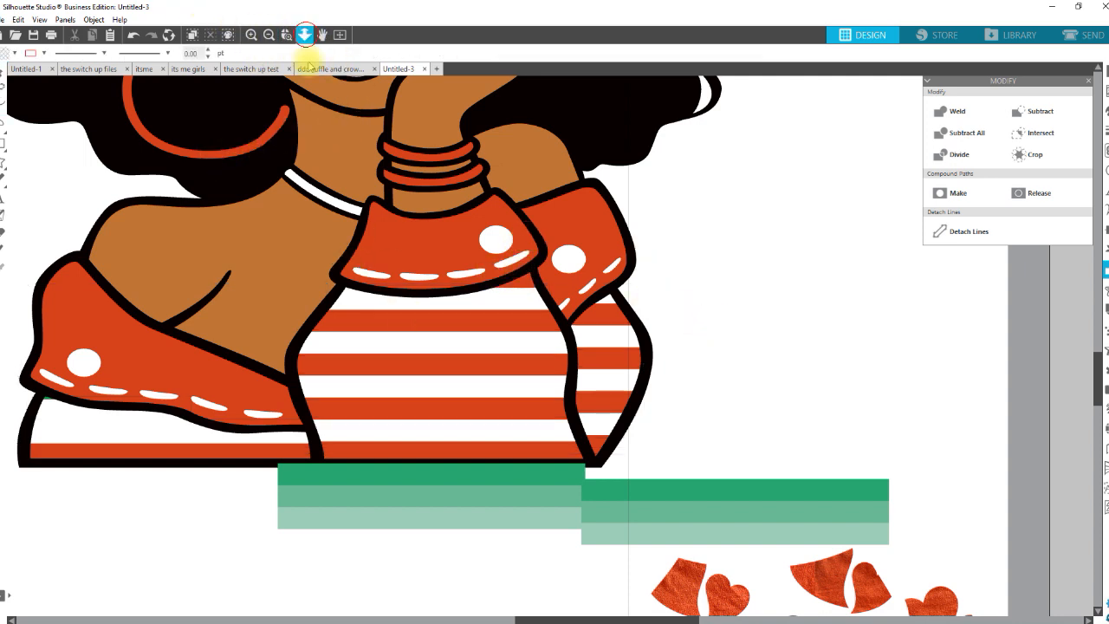
pyautogui.click(478, 289)
pyautogui.moveTo(685, 510); pyautogui.dragTo(536, 530)
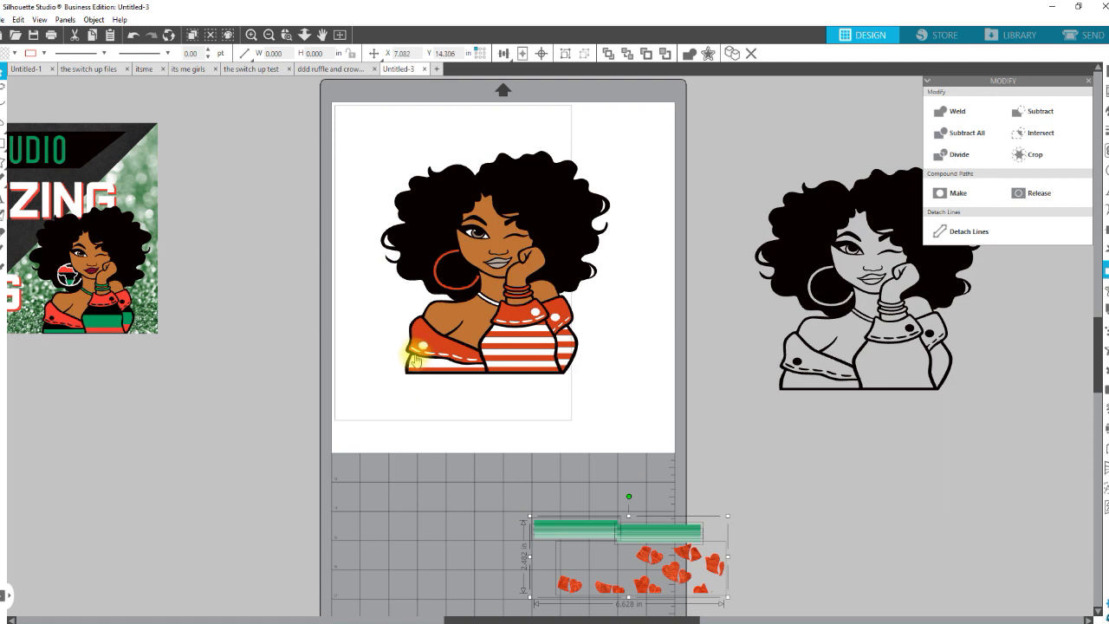
# - Fill the left sleeve's top band, directly under the ruffle, with the garment's orange-red
pyautogui.doubleClick(417, 358)
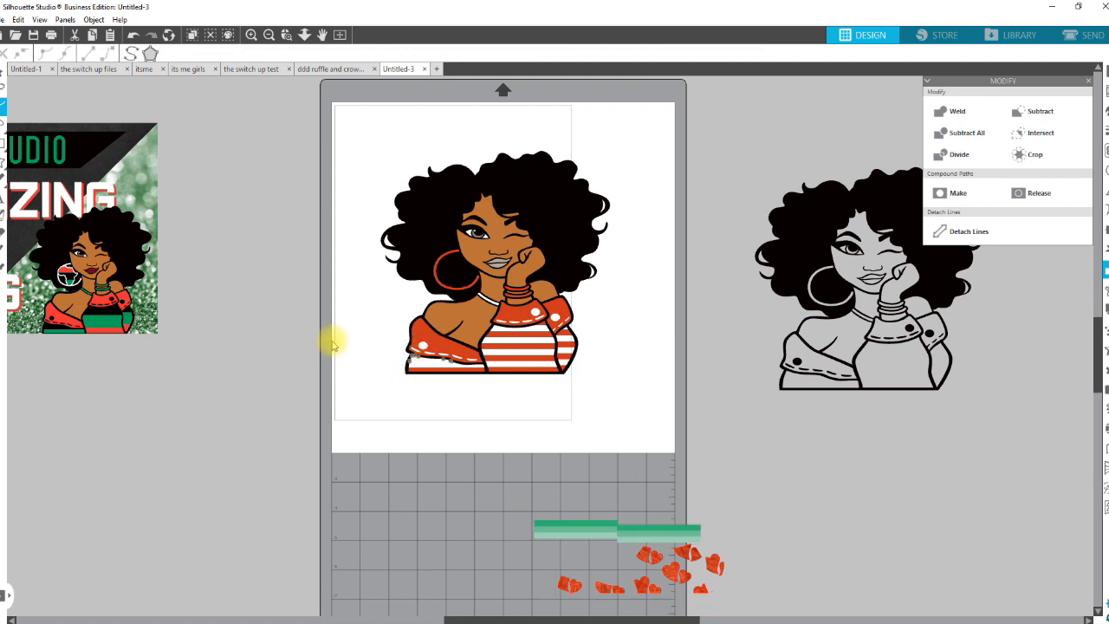
pyautogui.press('i')
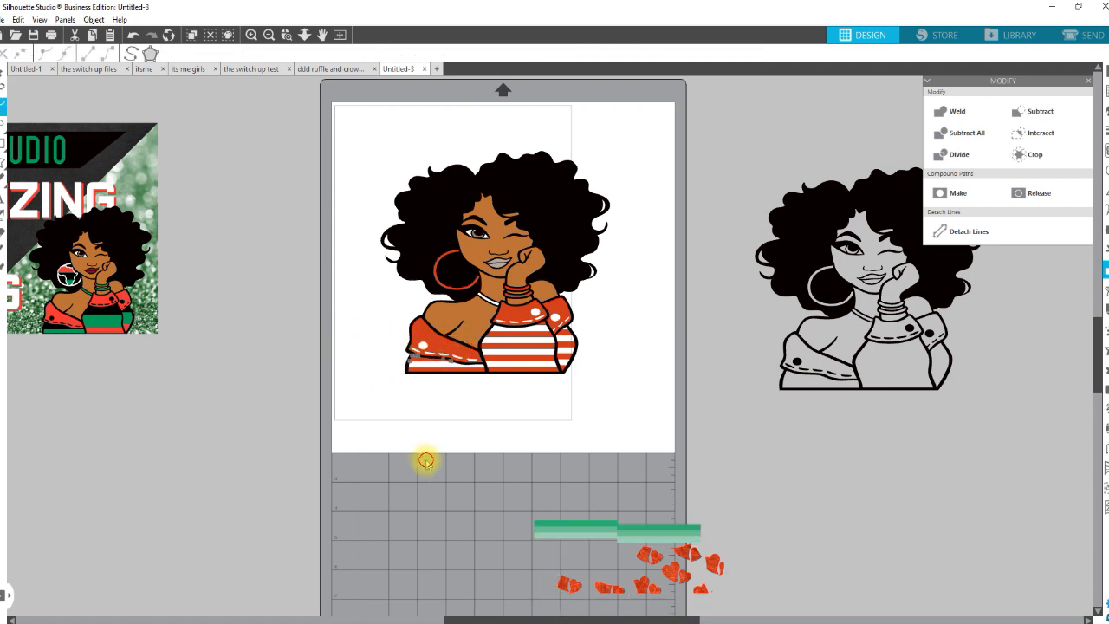
pyautogui.click(555, 485)
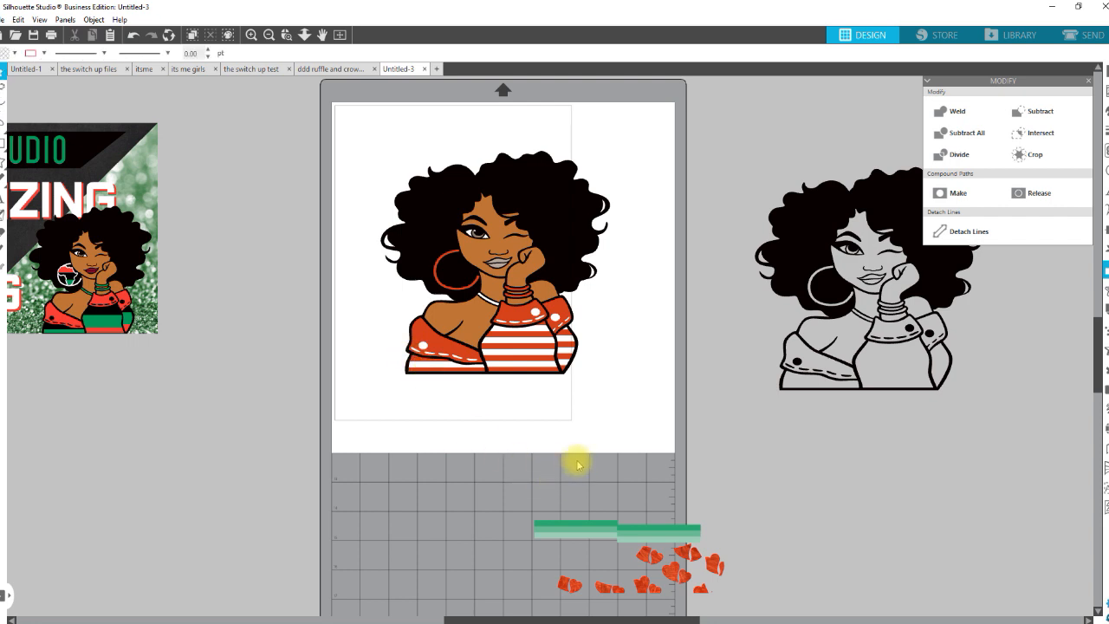